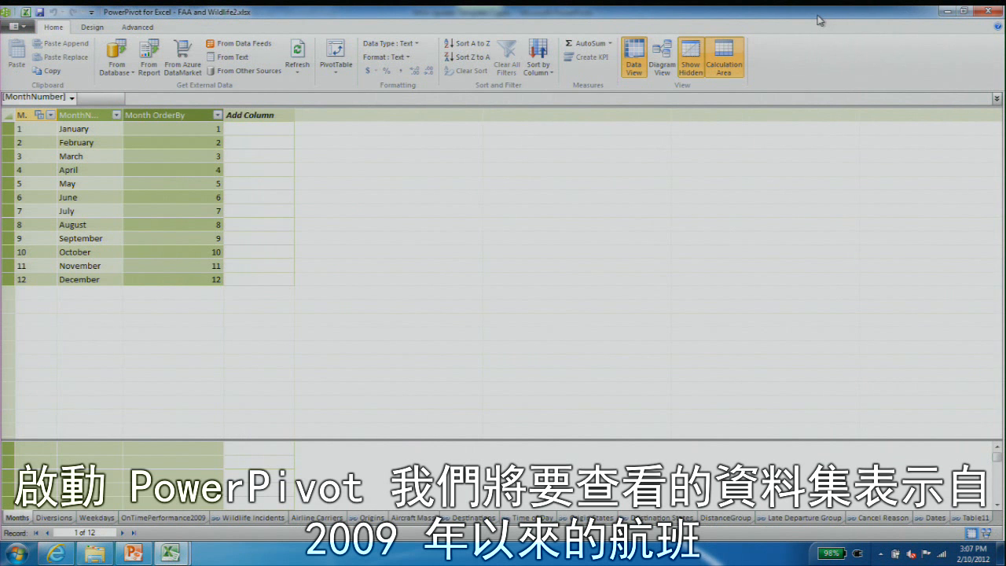
- Open the OnTimePerformance2009 table and inspect the formula of the OnTime Pct measure
click(154, 526)
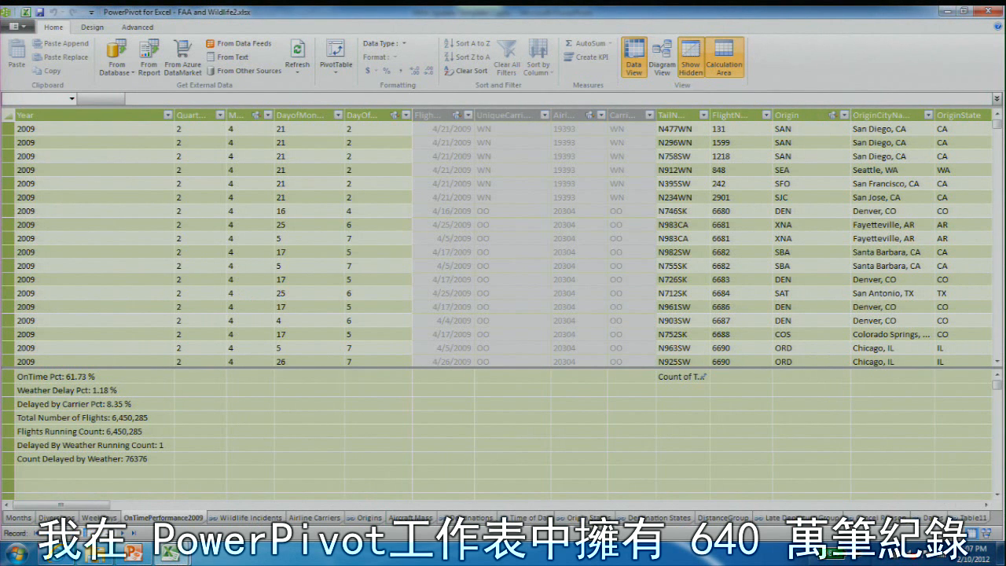
click(187, 460)
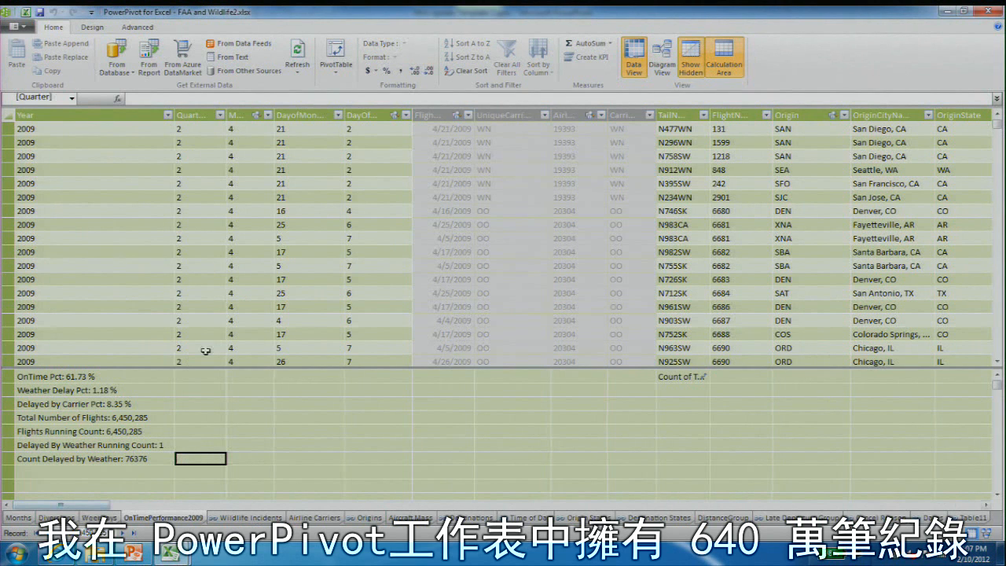
click(114, 381)
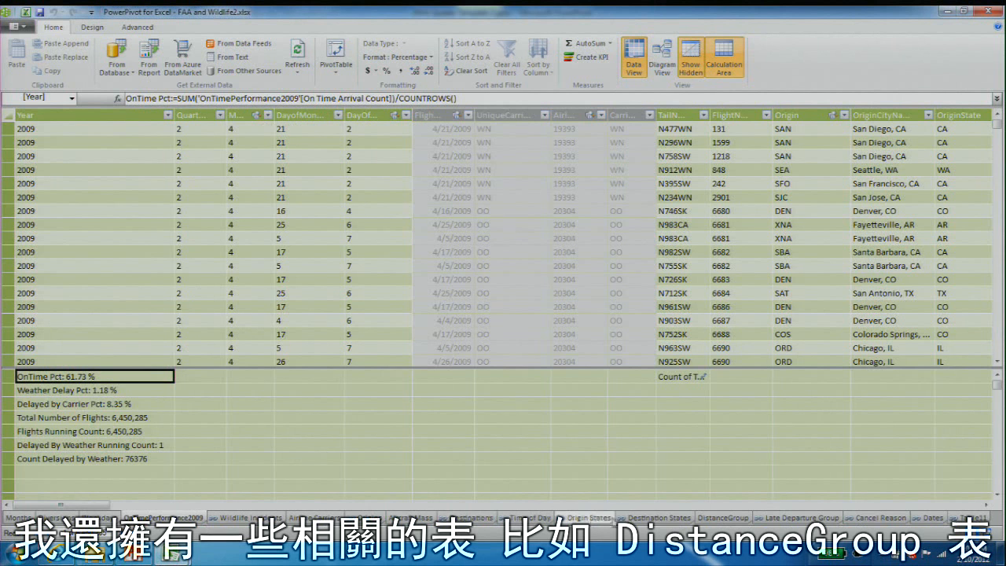
- In the DistanceGroup table, check which column the Distance Group column is sorted by, leaving the setting as is
click(721, 521)
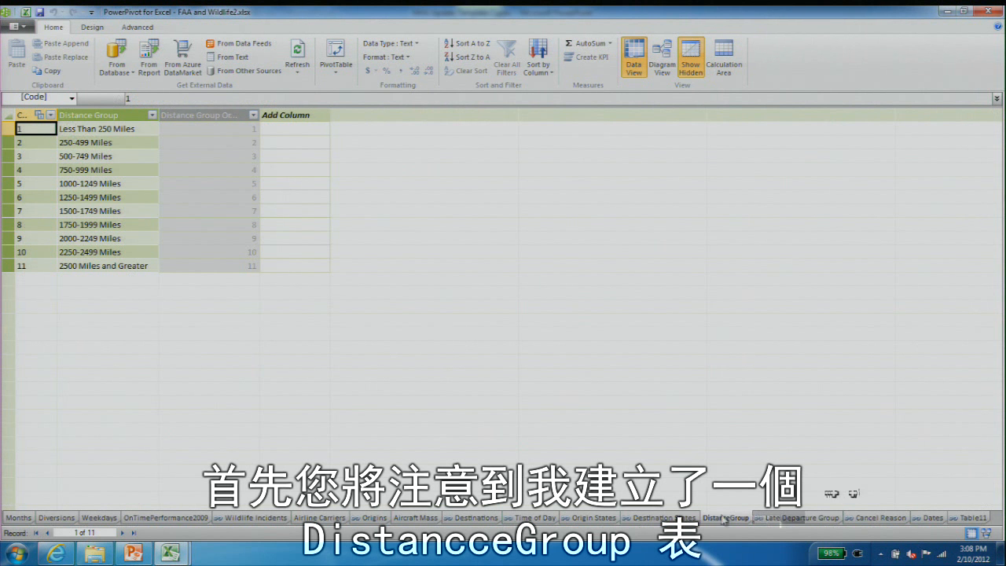
click(82, 132)
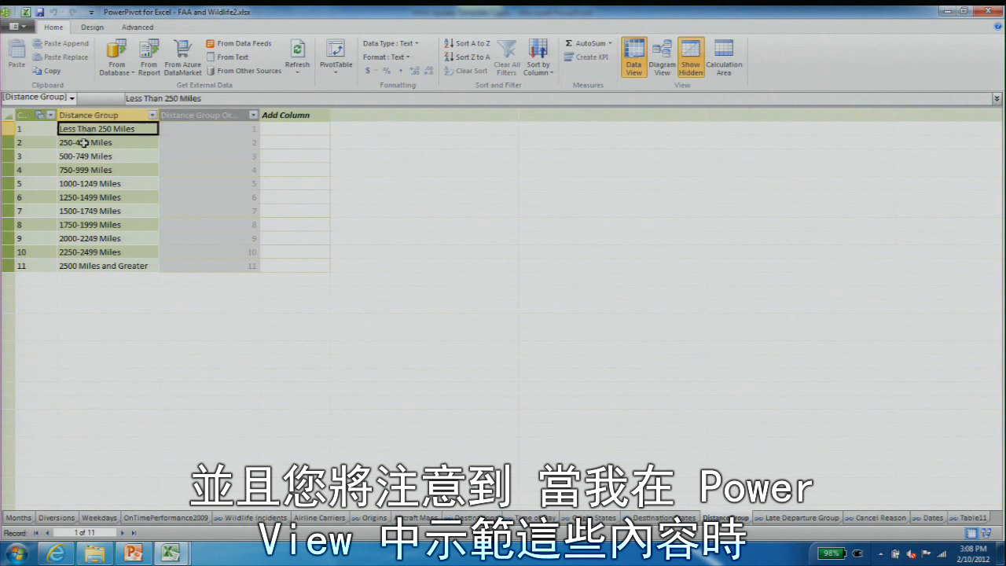
click(84, 143)
click(89, 132)
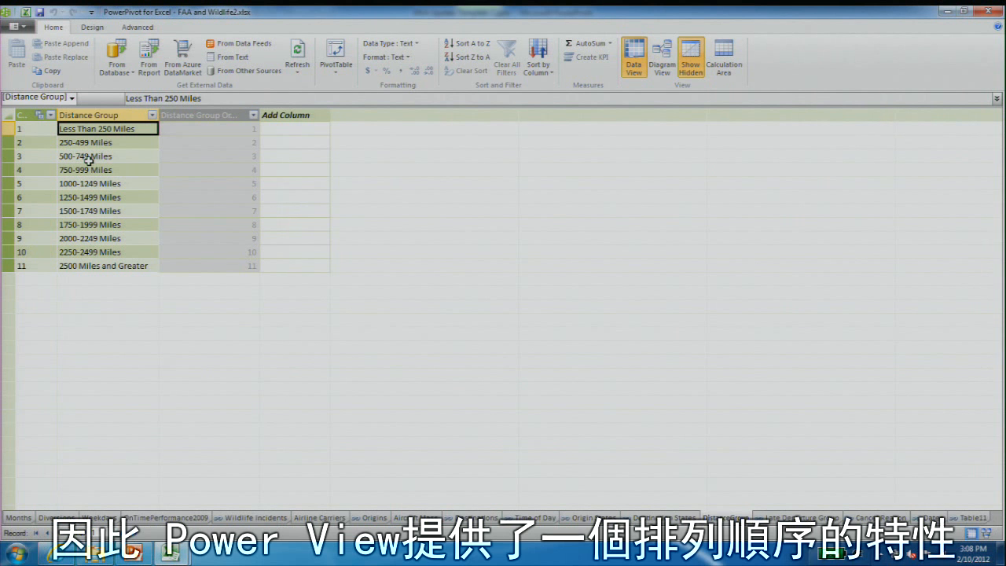
click(538, 70)
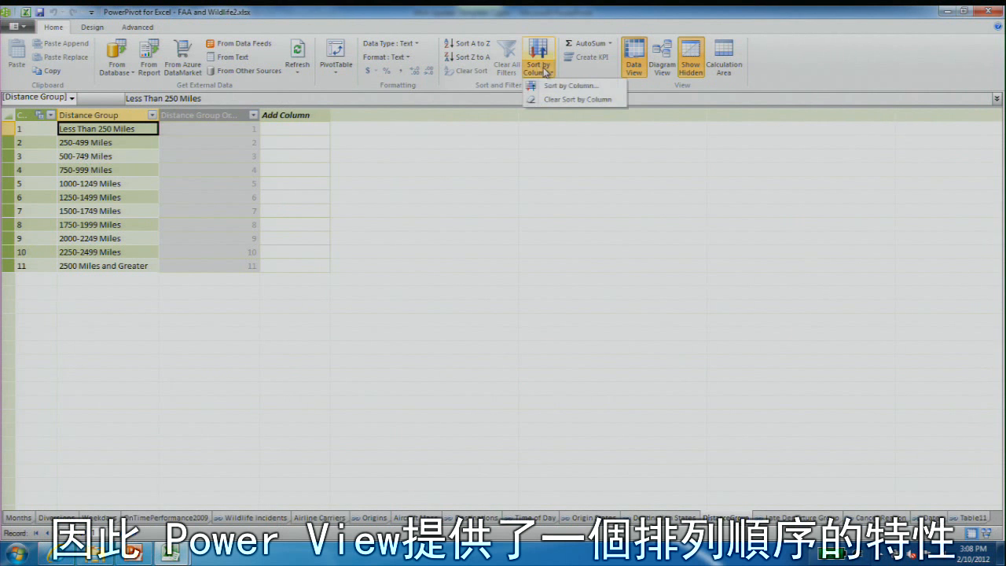
click(551, 83)
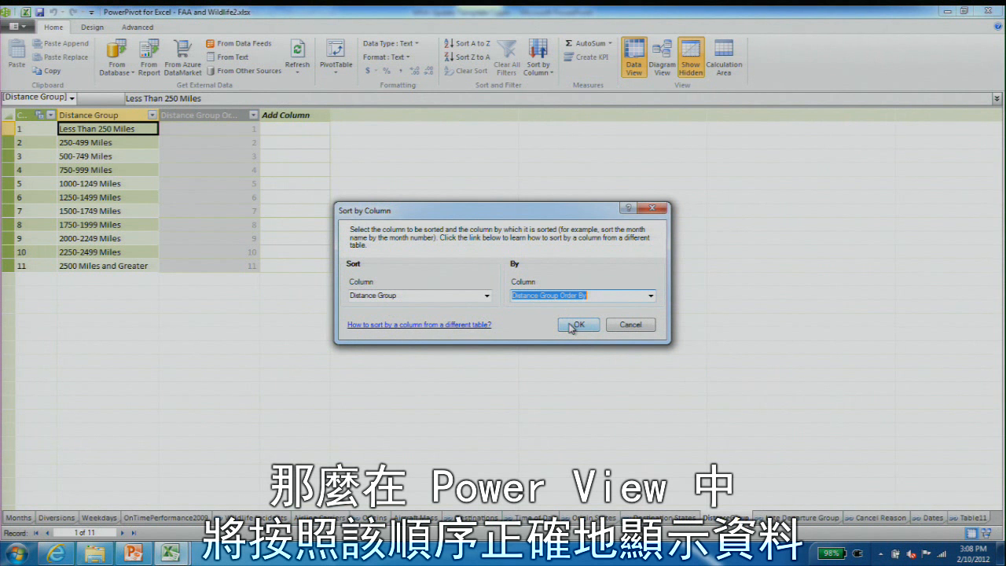
click(630, 327)
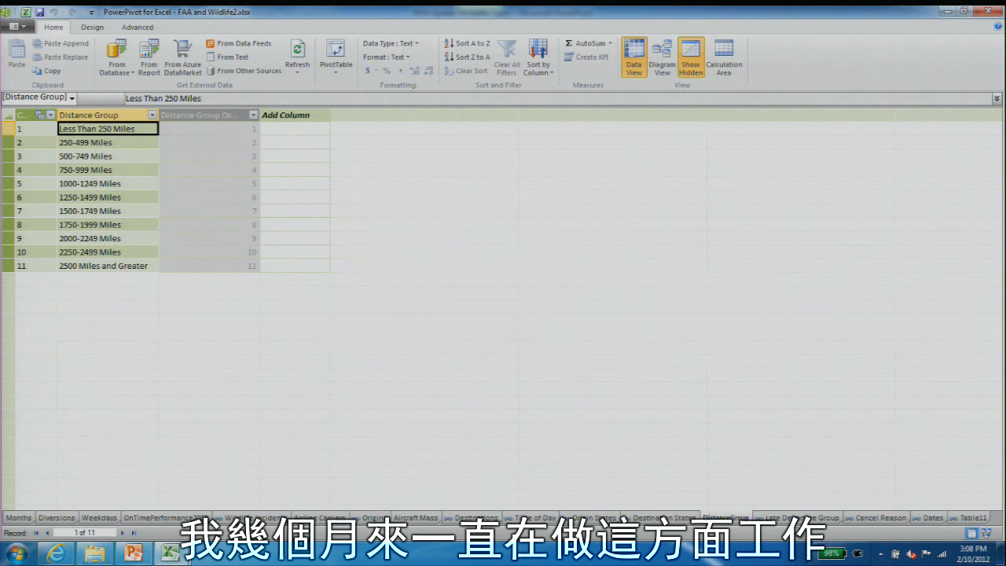
- In the Months table, view the available commands for the Month OrderBy column, including Hide from Client Tools, without applying any
click(18, 518)
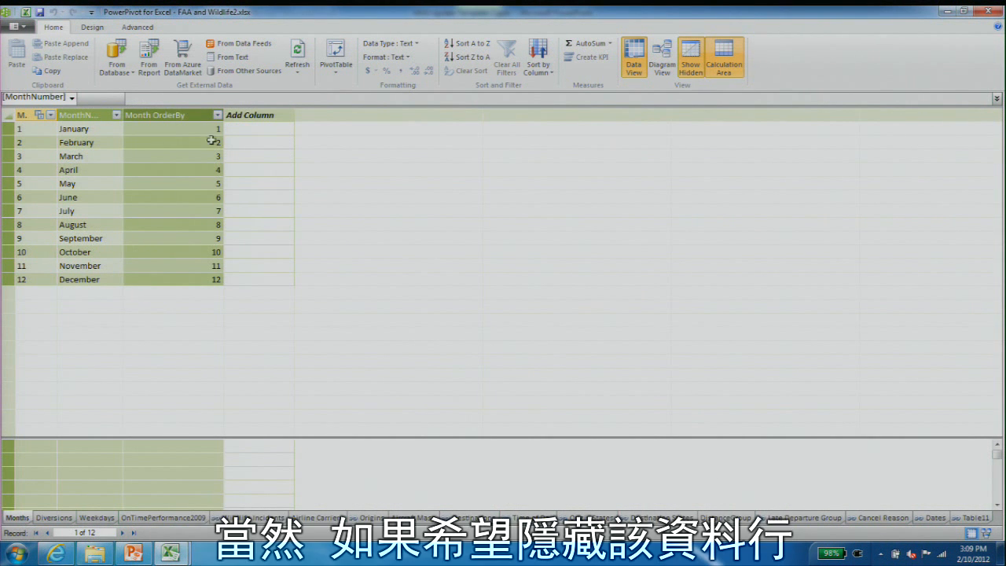
click(195, 115)
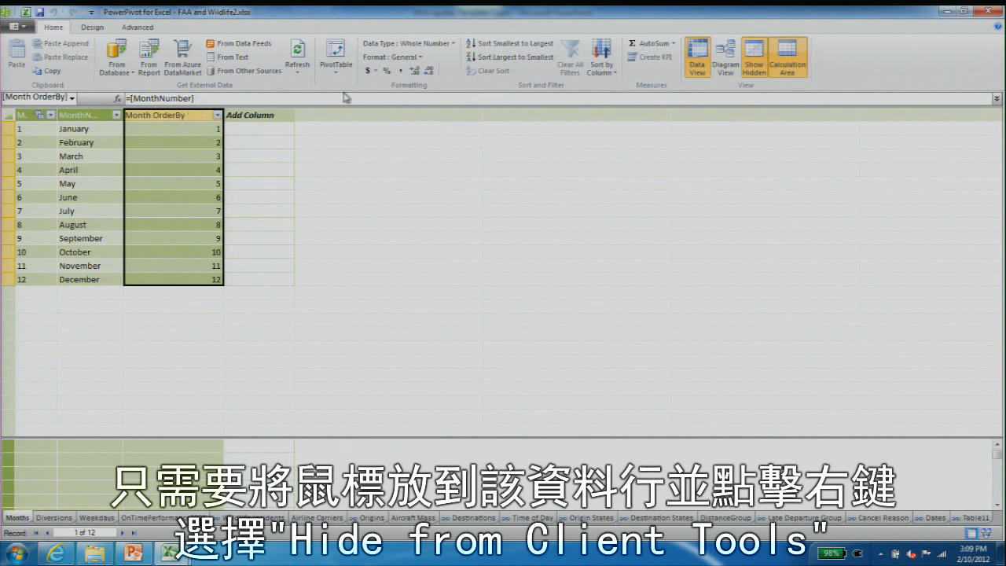
right_click(192, 129)
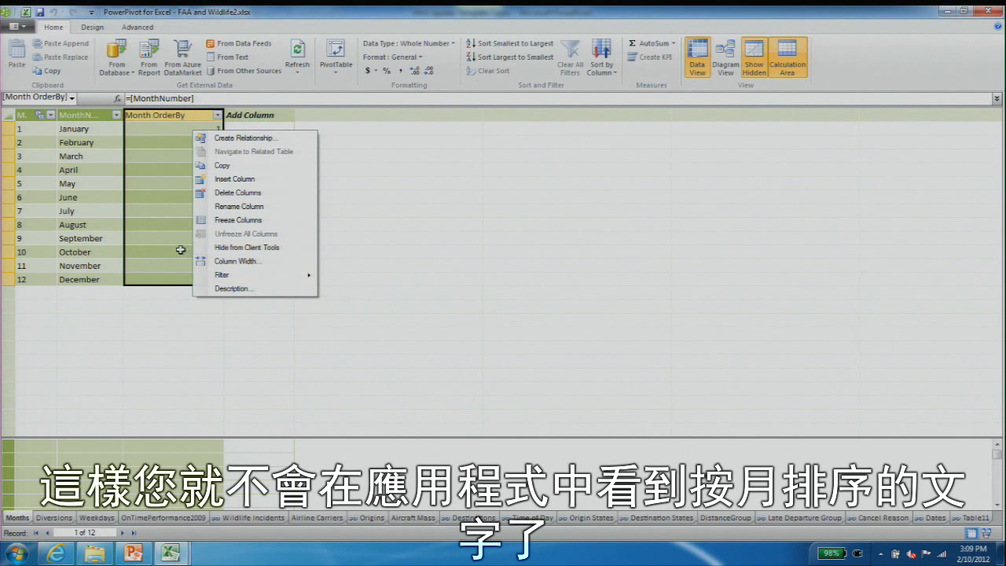
click(158, 257)
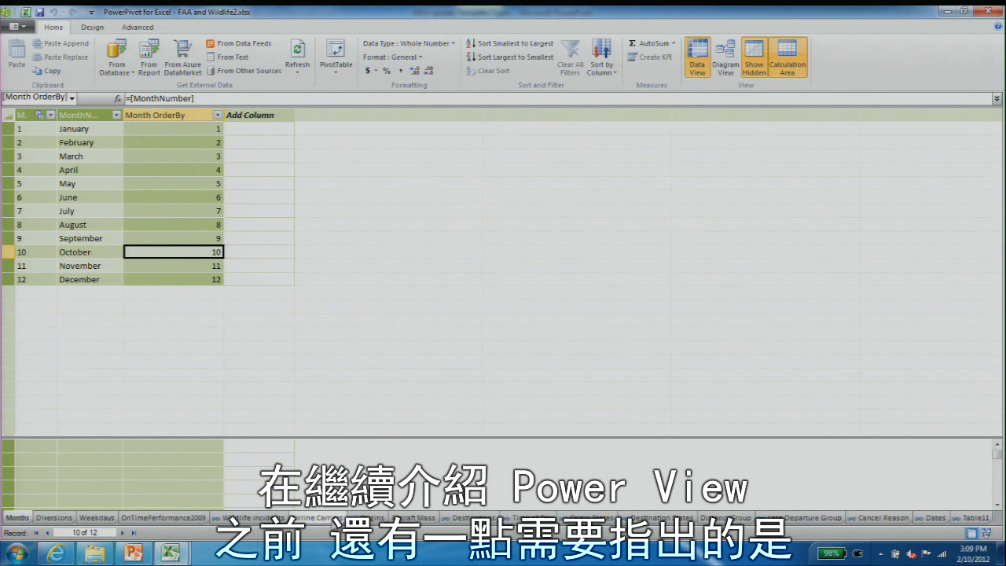
- In the Airline Carriers table, review the Airline Image column's reporting properties and the table behavior settings without changing them
click(330, 517)
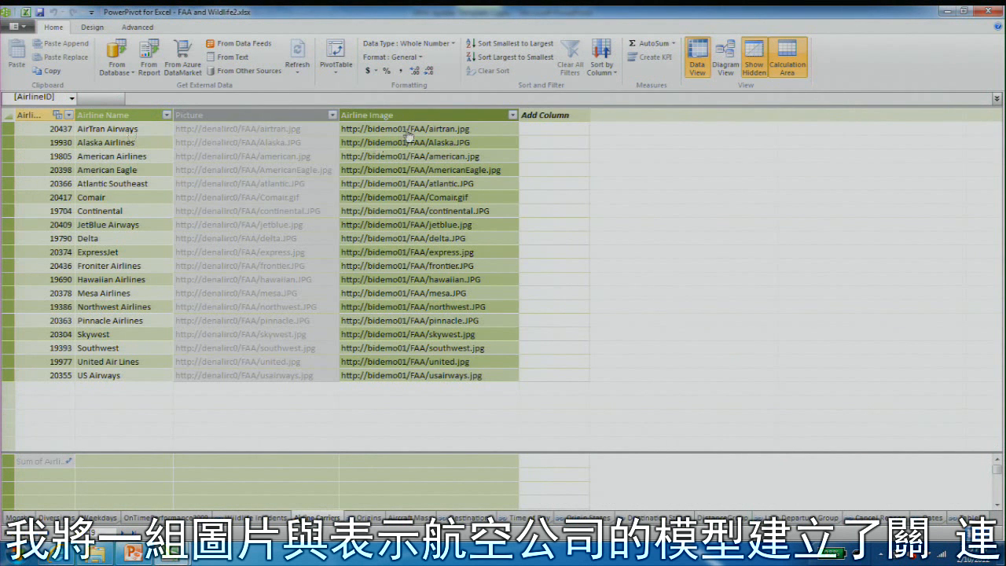
click(446, 131)
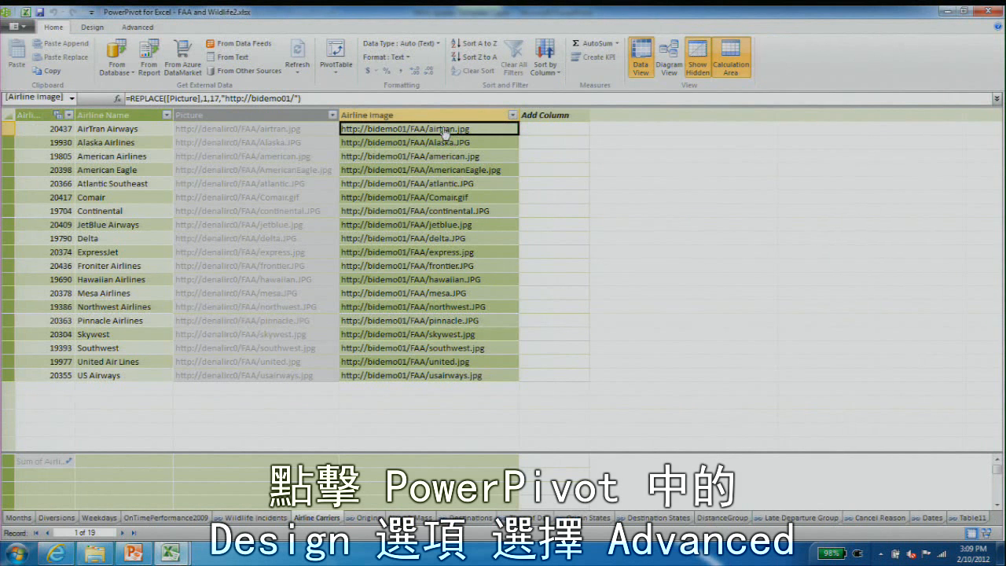
click(92, 27)
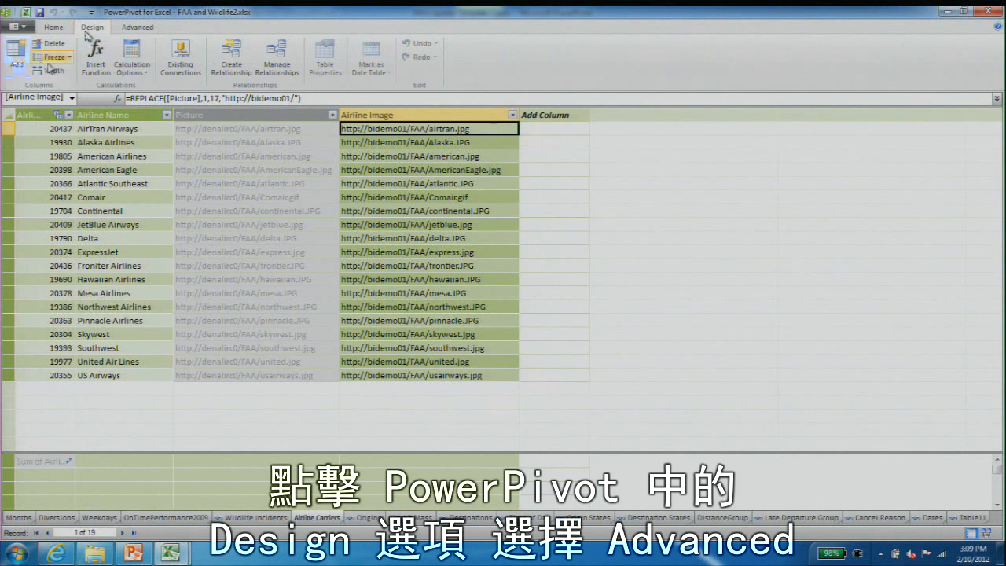
click(135, 29)
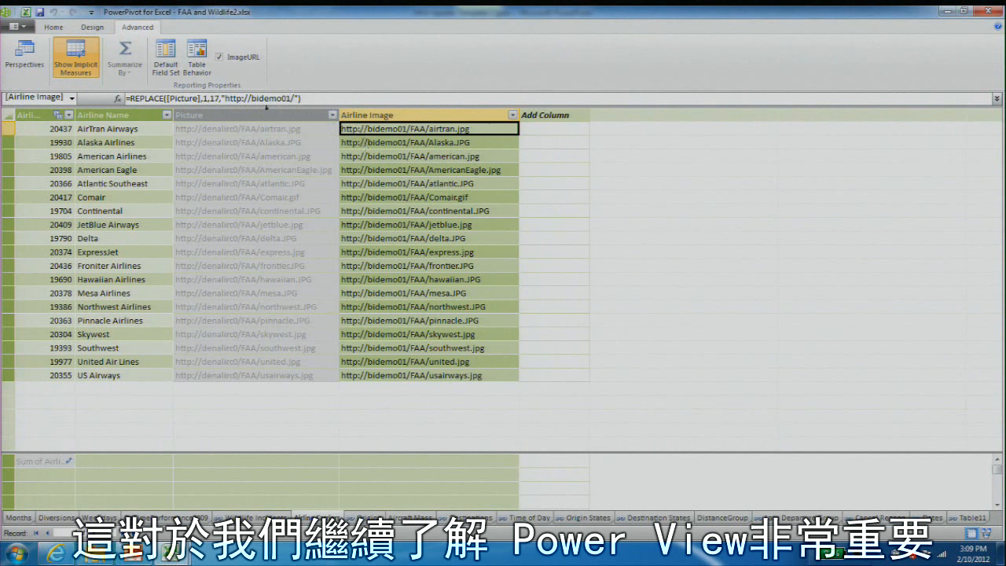
click(197, 63)
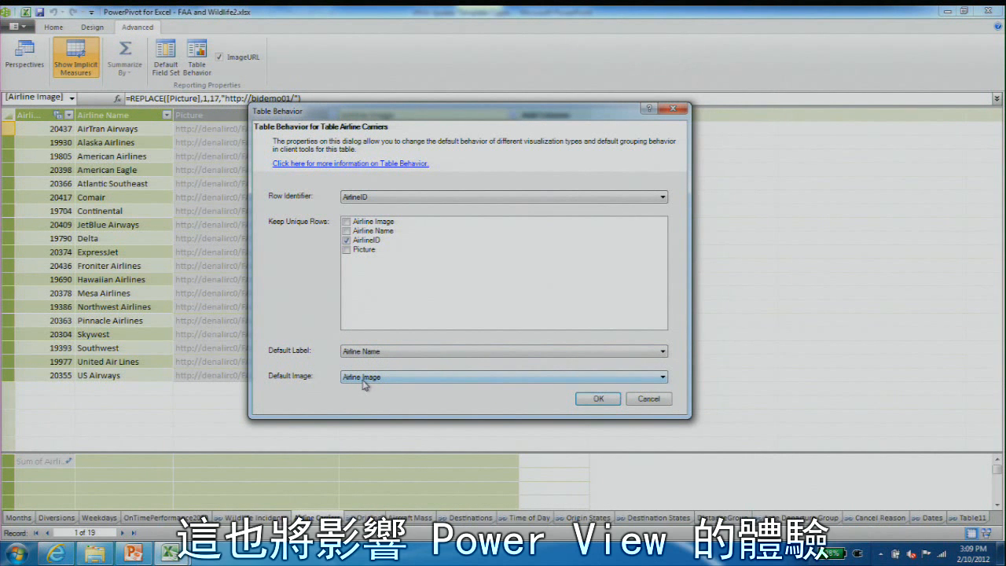
click(656, 401)
click(377, 348)
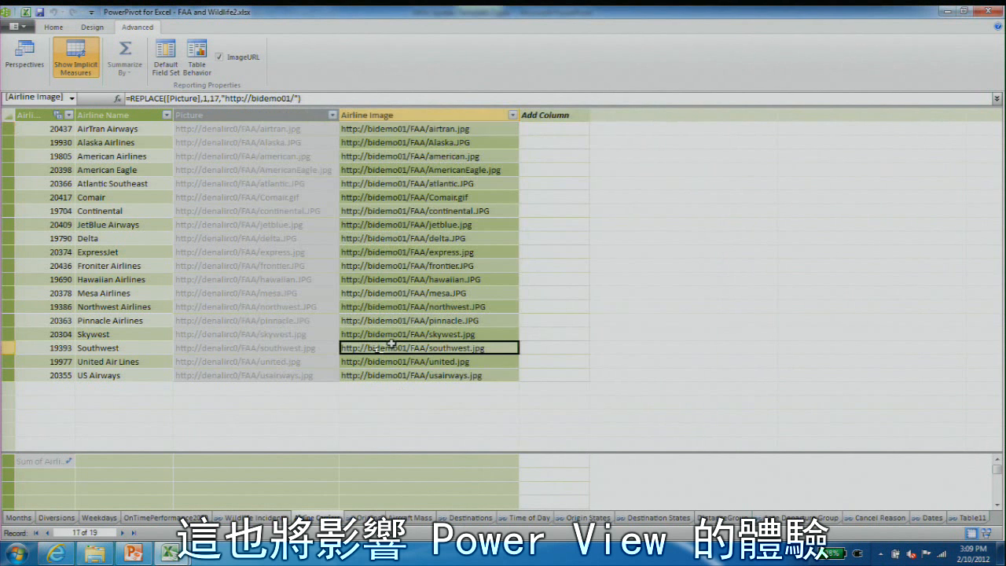
- Switch to the SharePoint PowerPivot Gallery in the browser and change the library from All Documents to its gallery view
click(365, 291)
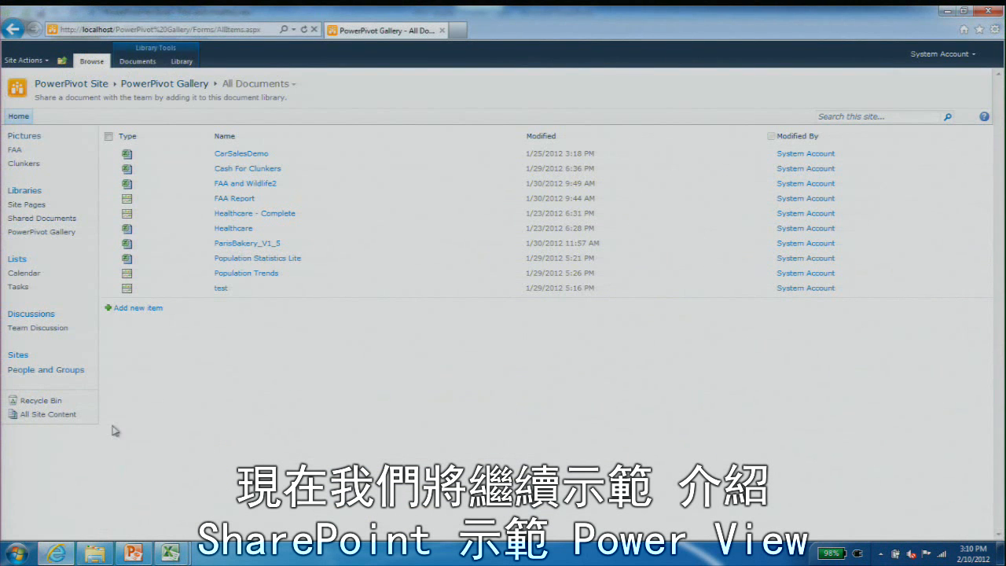
click(157, 68)
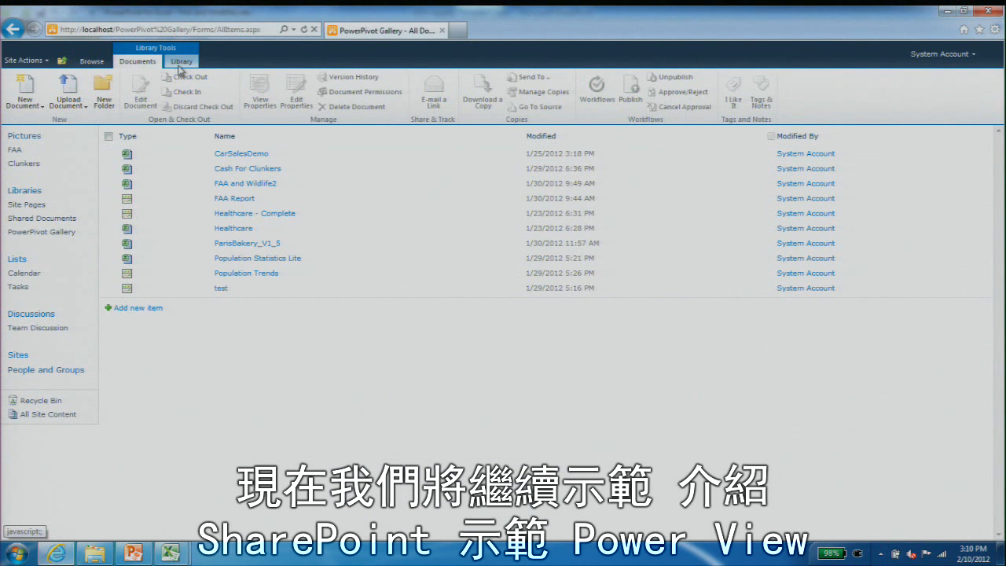
click(182, 62)
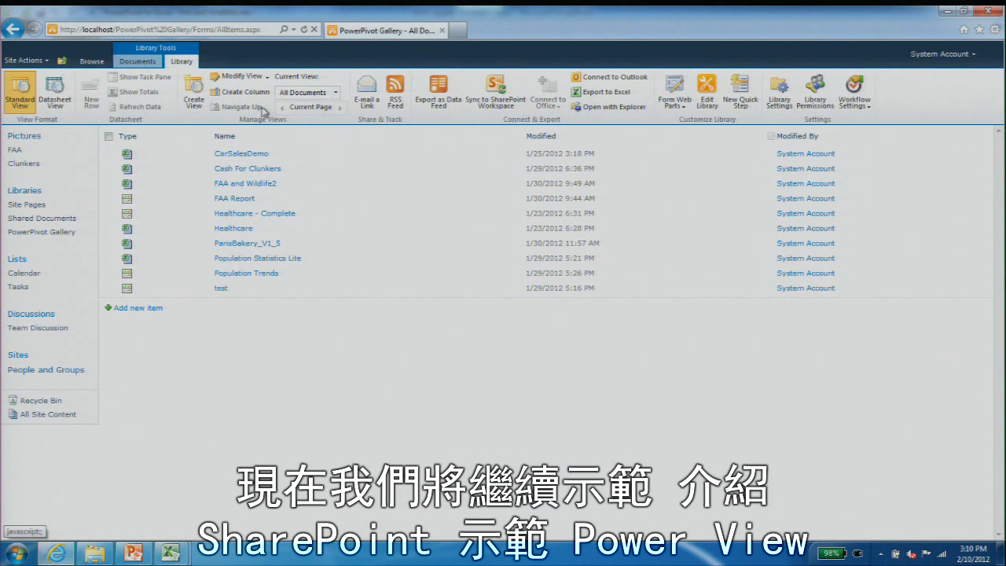
click(336, 94)
click(317, 119)
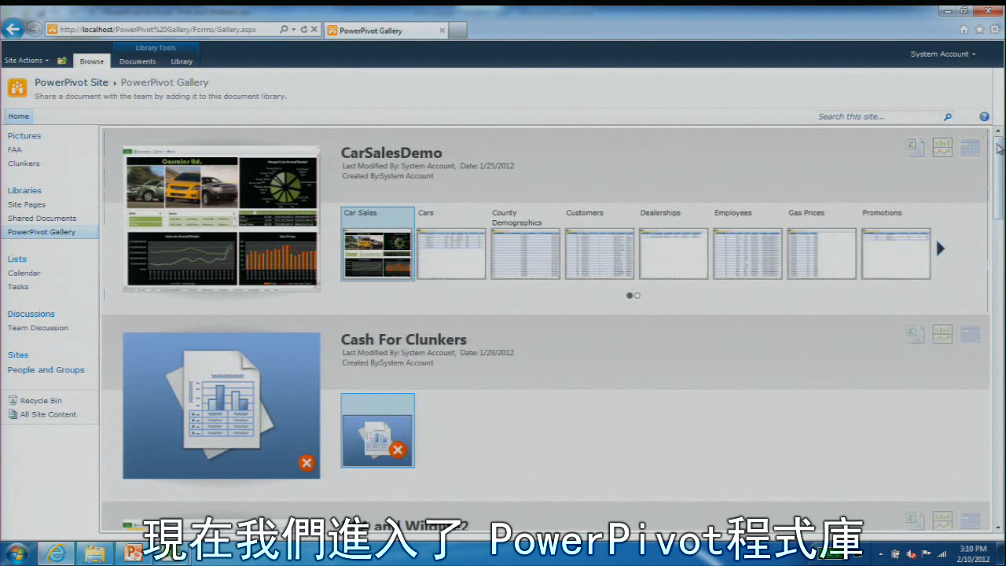
- Browse the gallery's workbook previews and the Power View page previews of FAA Report
drag(999, 152, 1000, 182)
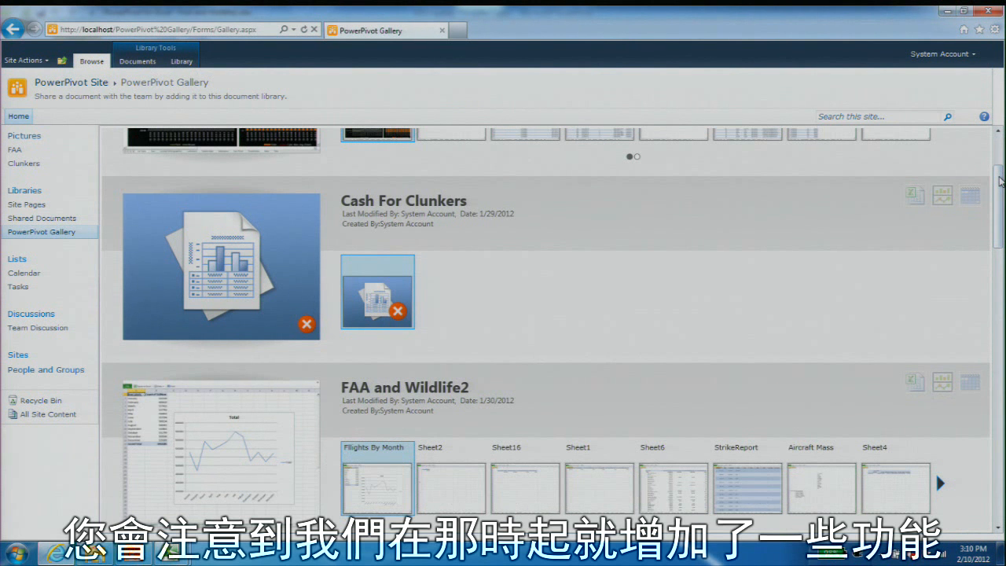
drag(1000, 181, 1001, 180)
drag(1001, 180, 1001, 136)
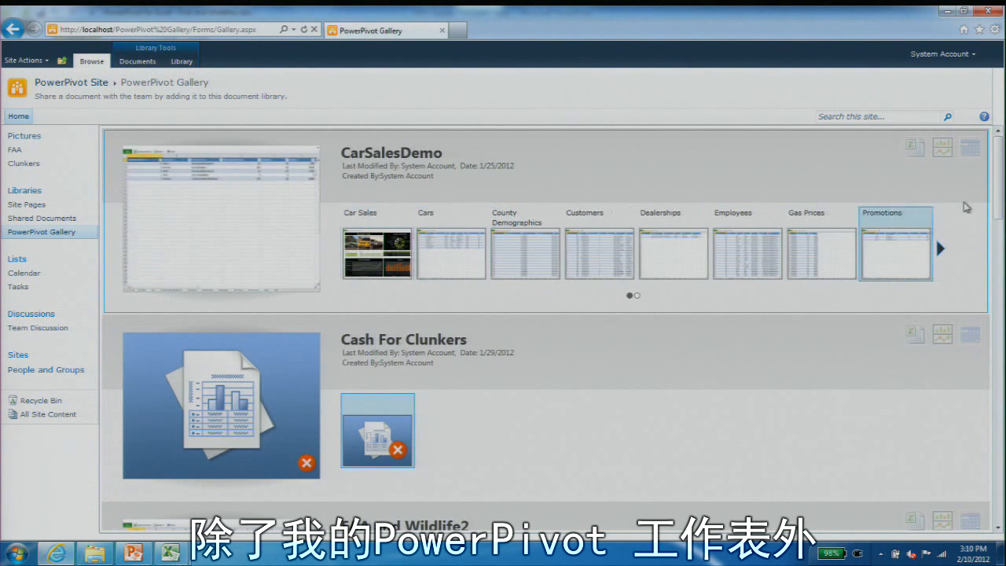
scroll(896, 252, down, 3)
drag(1002, 211, 1003, 279)
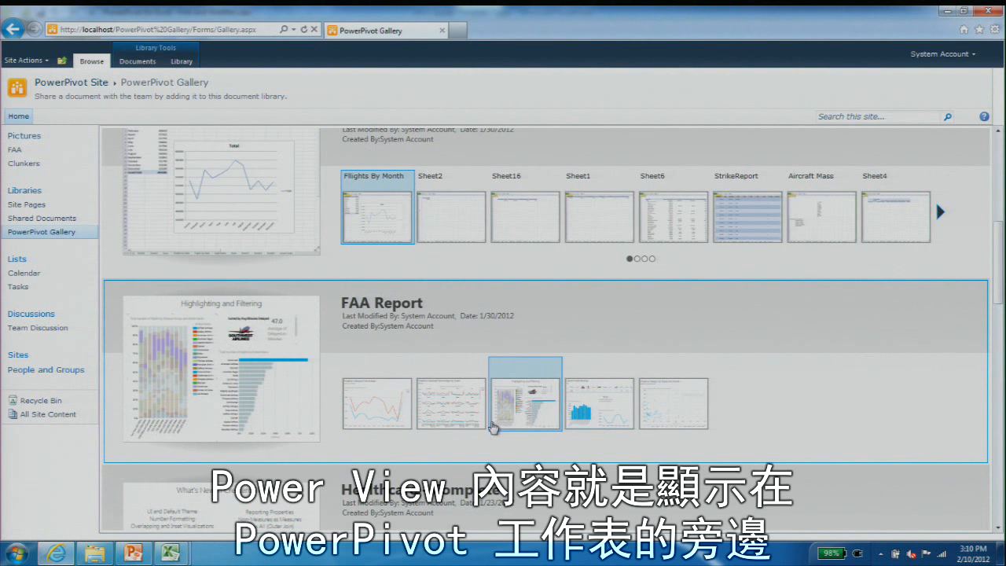
scroll(1002, 257, up, 2)
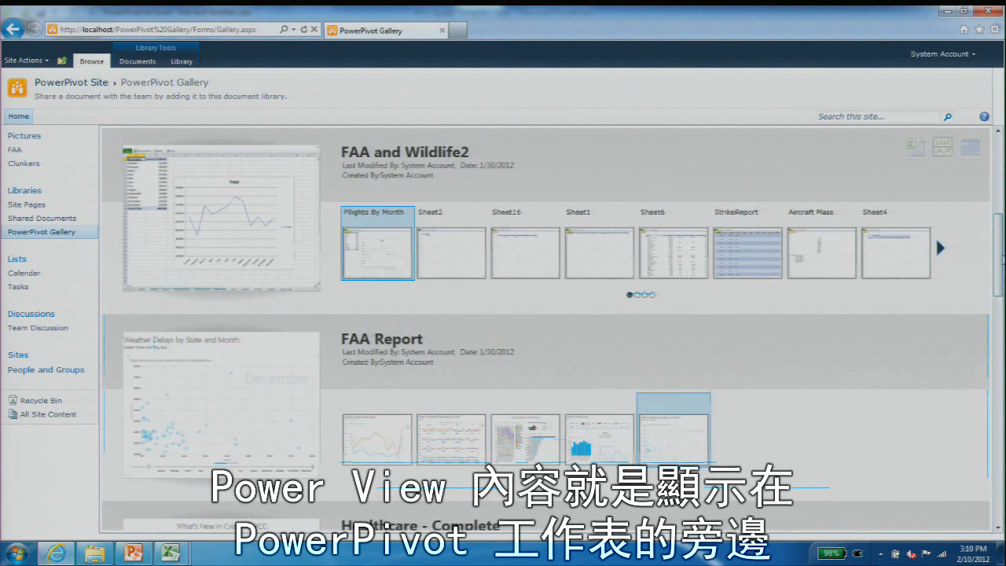
- Create a new Power View report from the FAA and Wildlife2 workbook in the gallery
mouse_move(1003, 257)
mouse_down()
mouse_move(989, 436)
mouse_move(997, 193)
mouse_up()
drag(1005, 130, 998, 247)
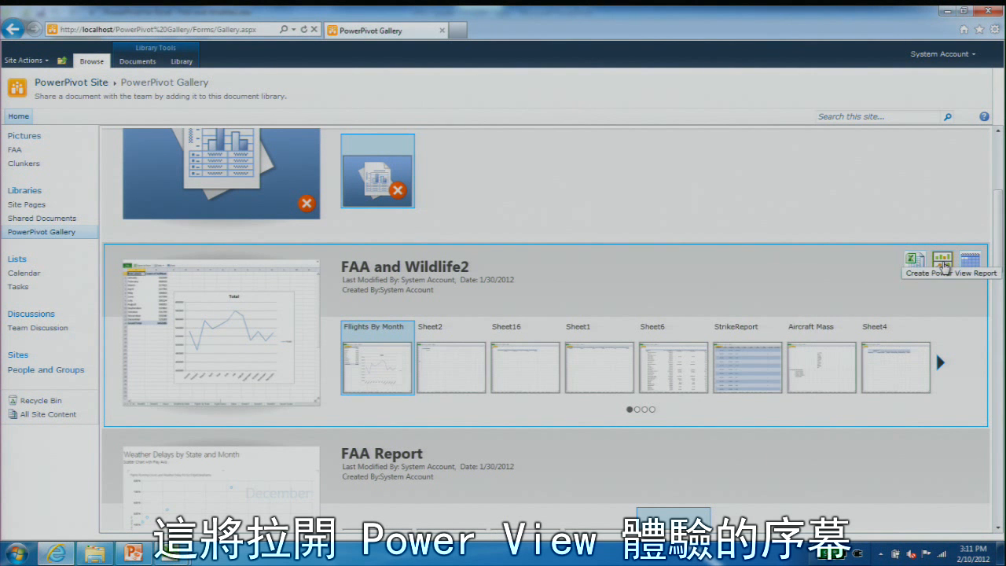
click(945, 266)
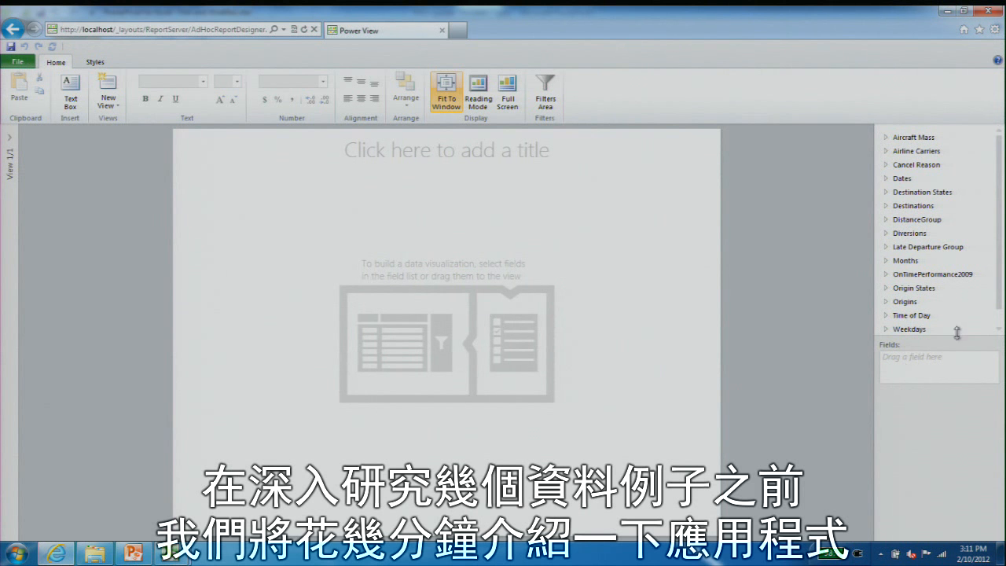
- Shorten the table list above the Fields area, look at the Styles options and return to the Home commands
drag(958, 335, 958, 318)
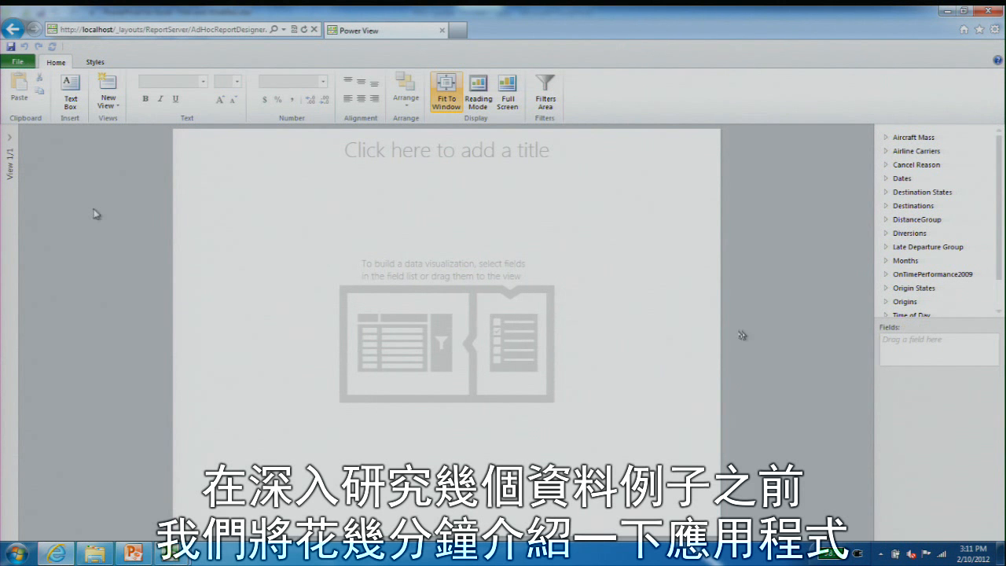
click(95, 64)
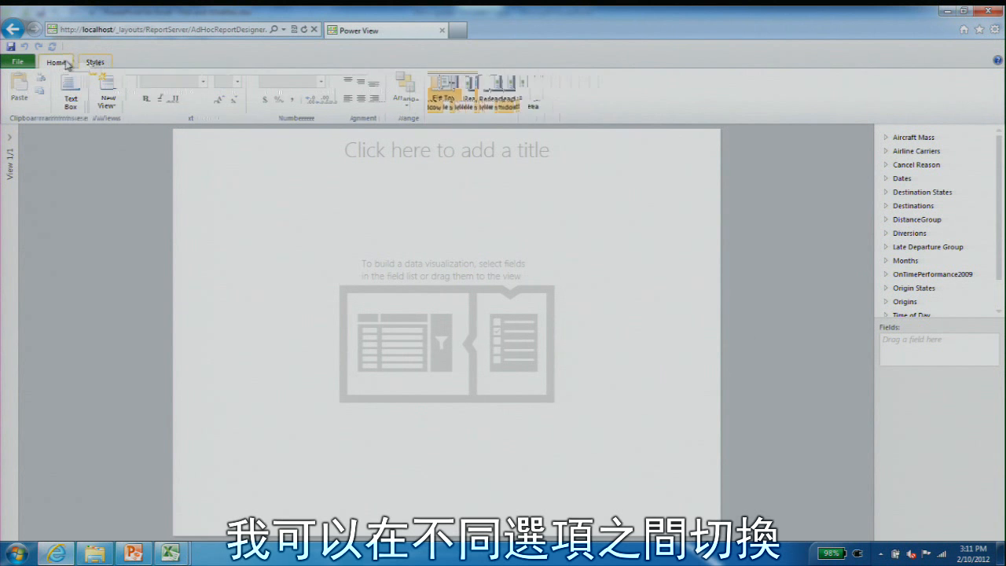
click(62, 64)
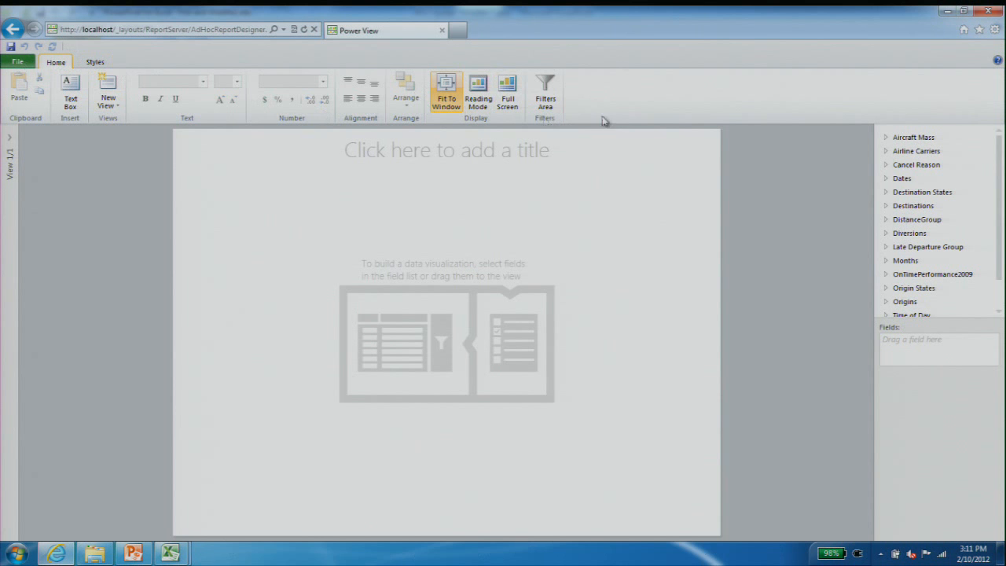
- Show the filters area beside the report view, look through the model's tables and widen the field list slightly
click(546, 93)
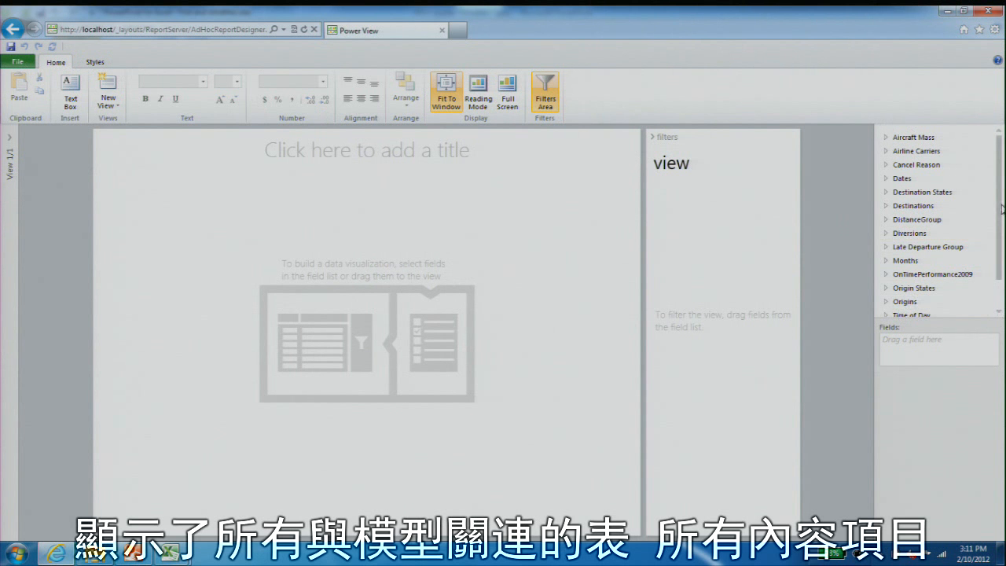
drag(1001, 210, 1001, 219)
mouse_move(999, 260)
mouse_down()
mouse_move(1000, 270)
mouse_move(1000, 251)
mouse_up()
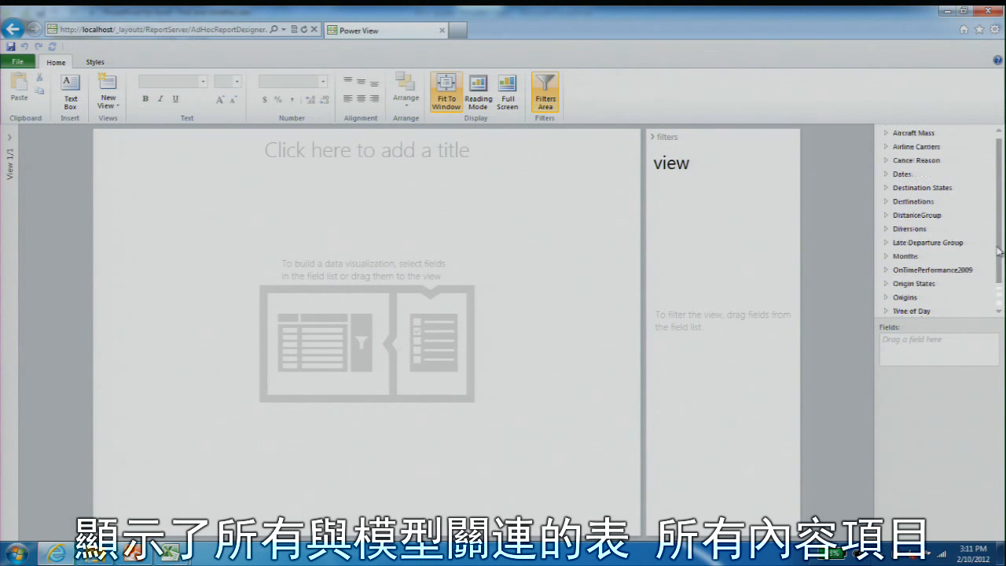
drag(872, 212, 857, 213)
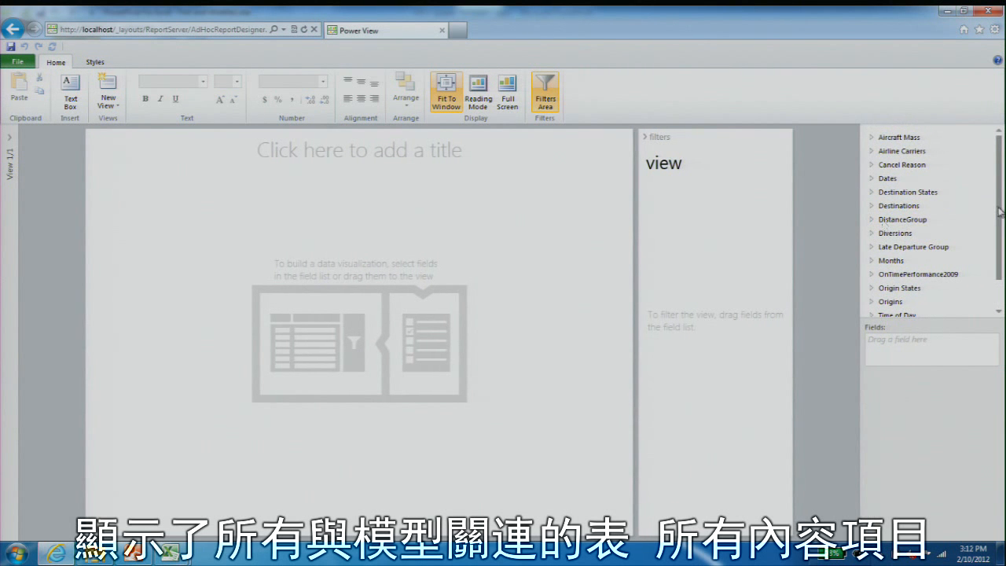
- Look through the fields of the OnTimePerformance2009 table, collapse it again and narrow the field list slightly
drag(999, 215, 999, 217)
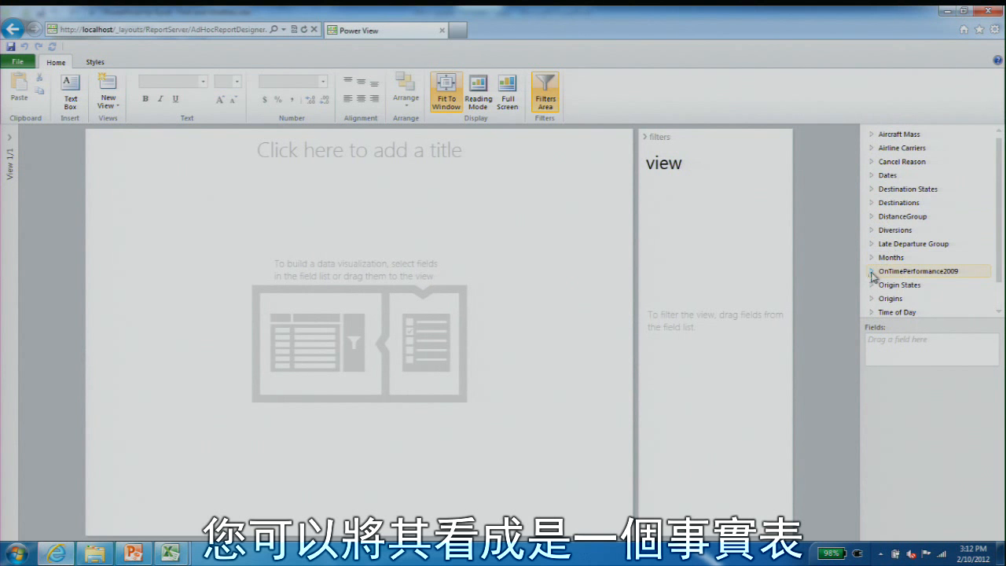
click(871, 271)
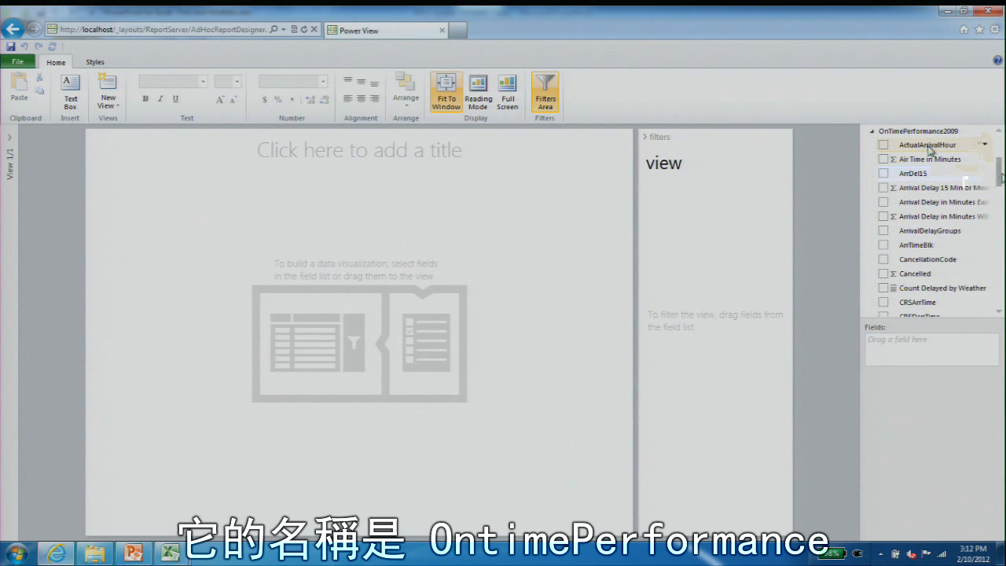
drag(1002, 179, 989, 228)
scroll(989, 228, up, 10)
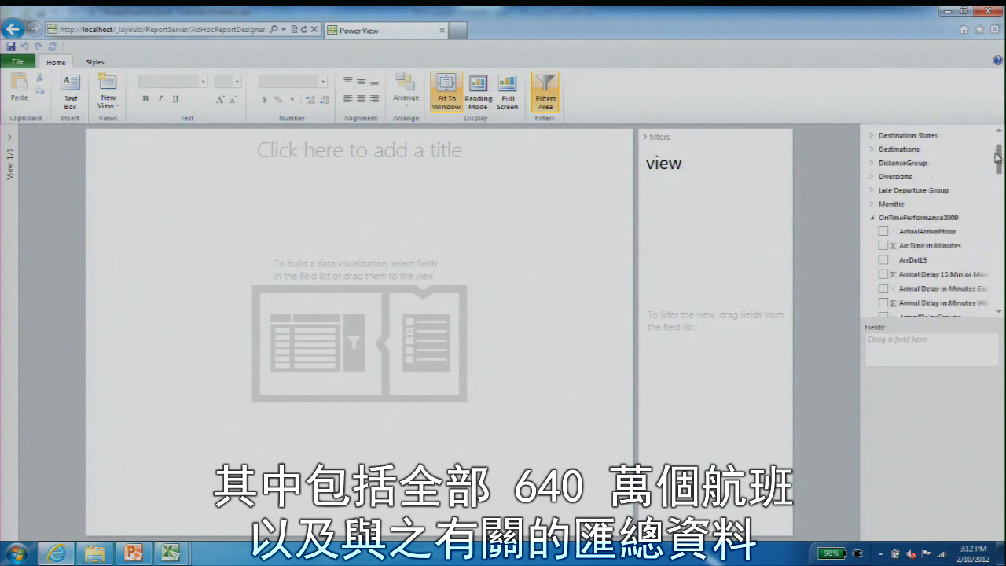
click(873, 276)
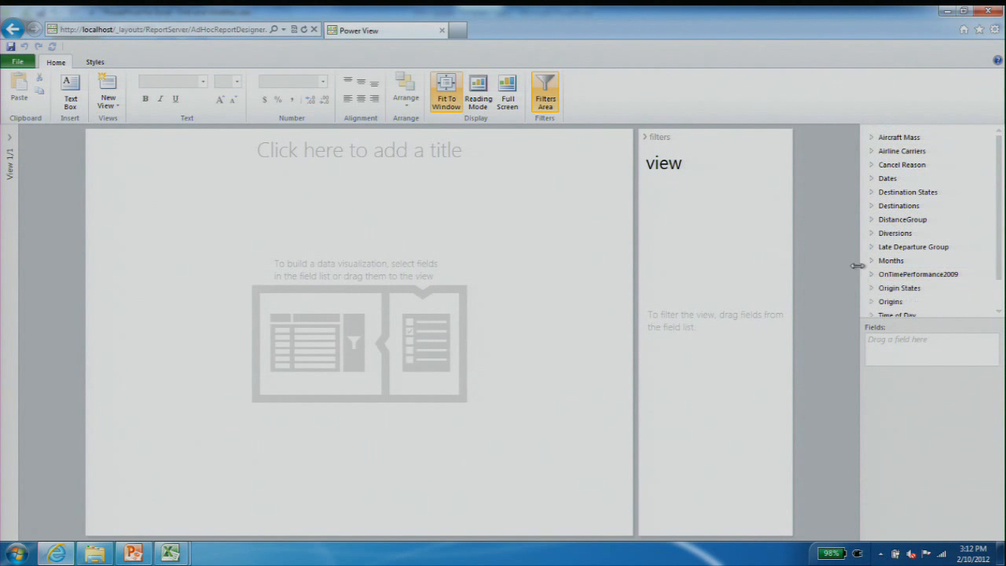
drag(858, 265, 863, 267)
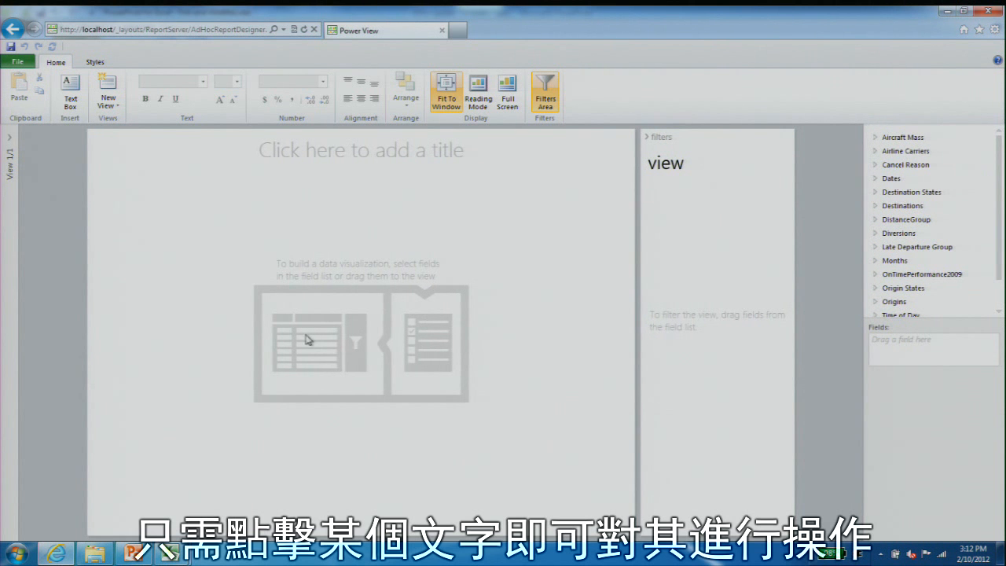
- Add the Weather Delay Pct measure from OnTimePerformance2009 to the empty view as a new table
click(875, 275)
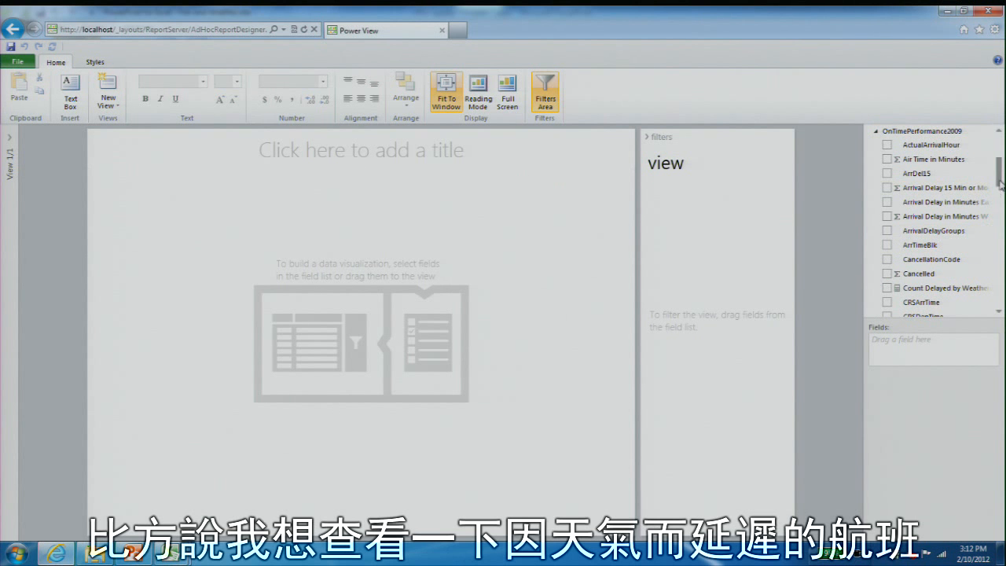
drag(1000, 183, 1003, 300)
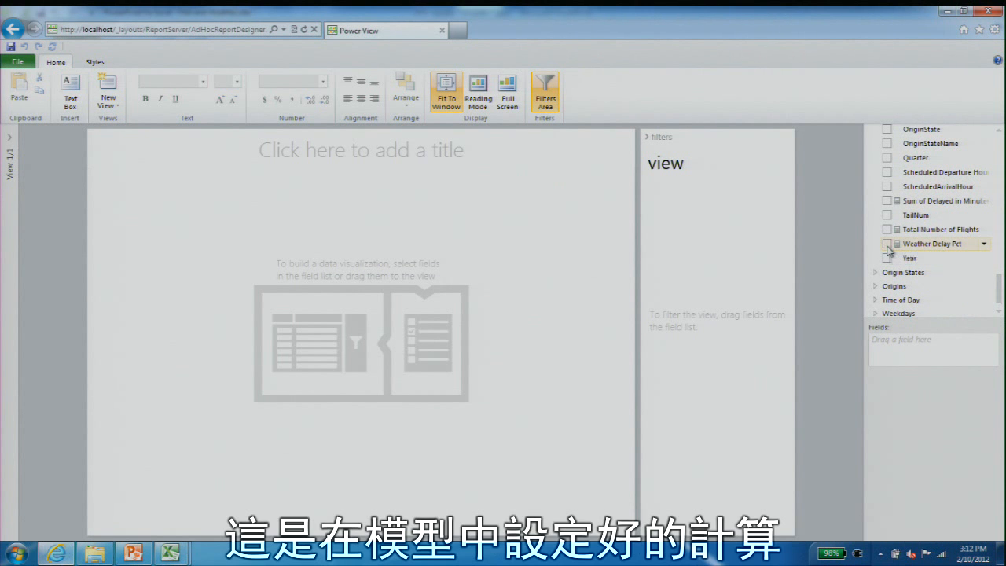
click(888, 245)
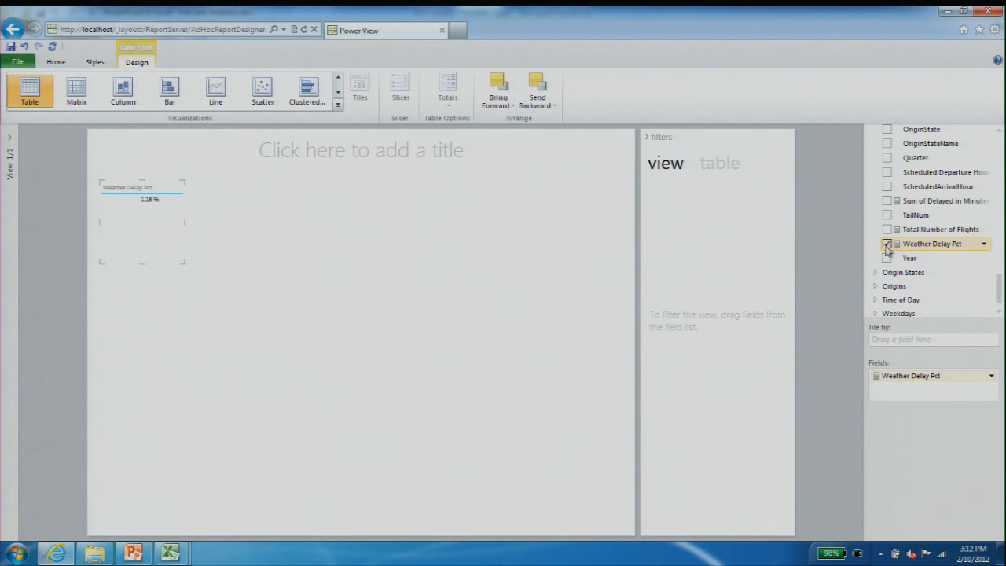
- Collapse the filters area and turn it off completely to give the report view more room
click(644, 139)
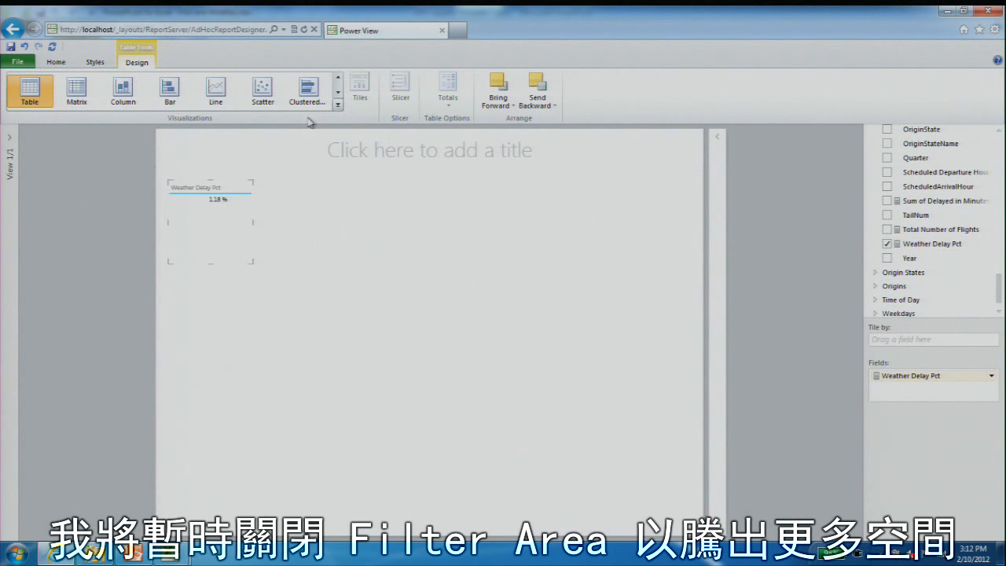
click(56, 62)
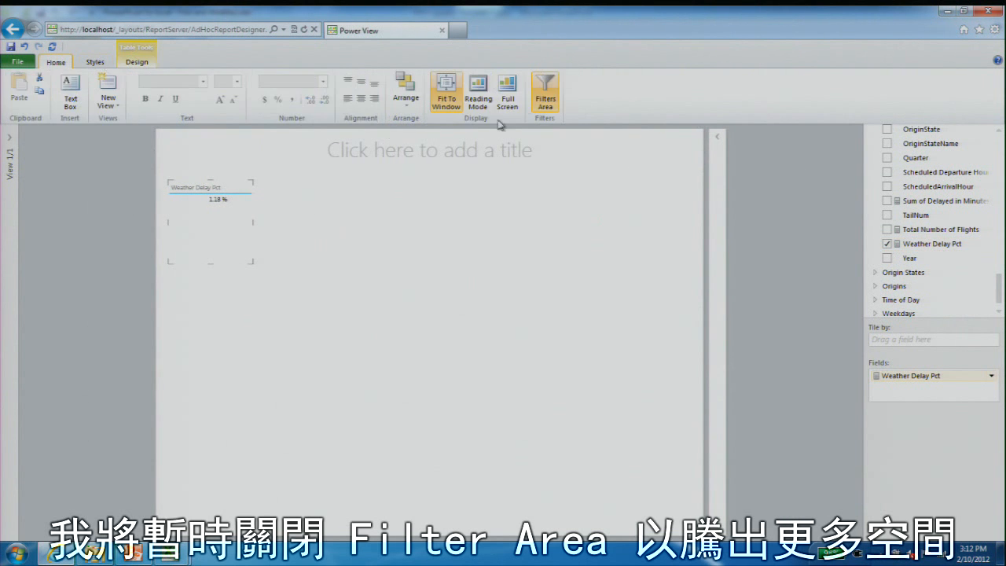
click(541, 100)
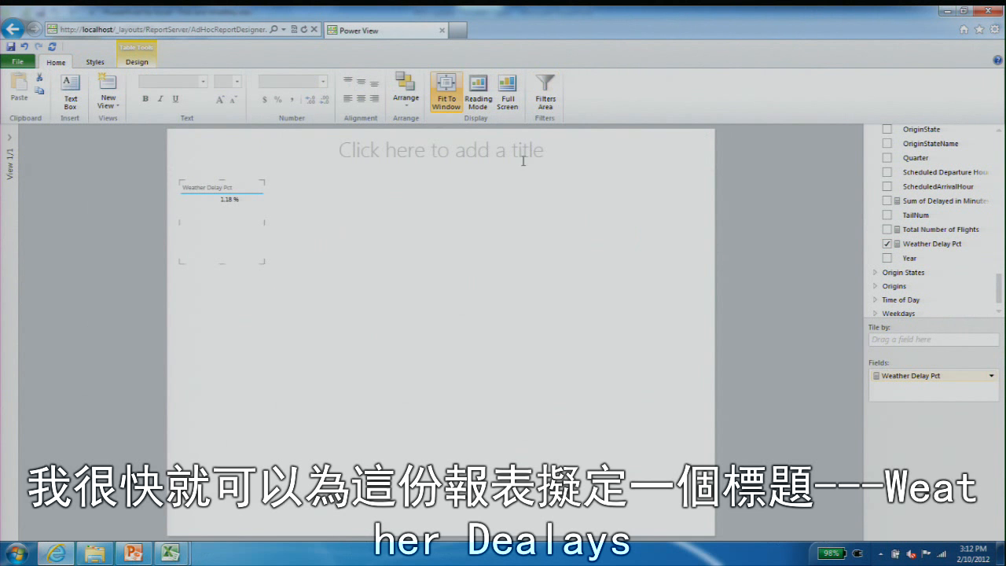
- Title the report view "Weather Delays"
click(514, 147)
text(E)
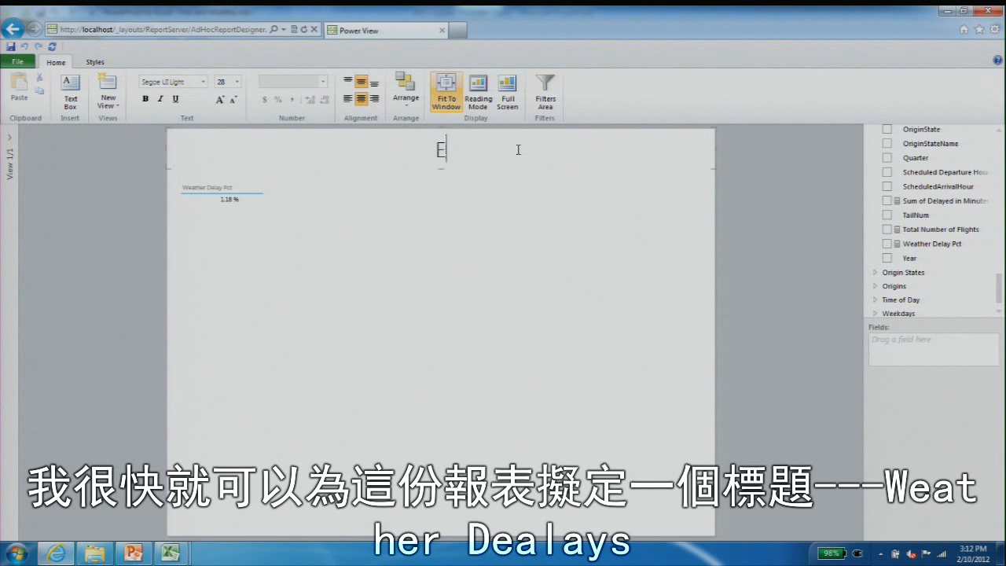
key(BackSpace)
text(Weahter)
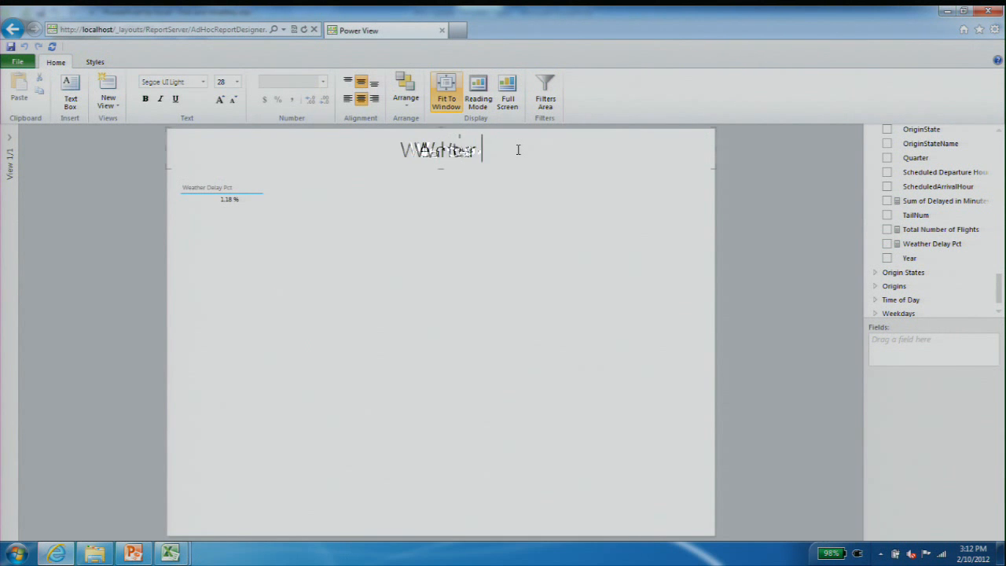
key(BackSpace)
key(BackSpace)
key(BackSpace)
key(BackSpace)
text(ther Delay)
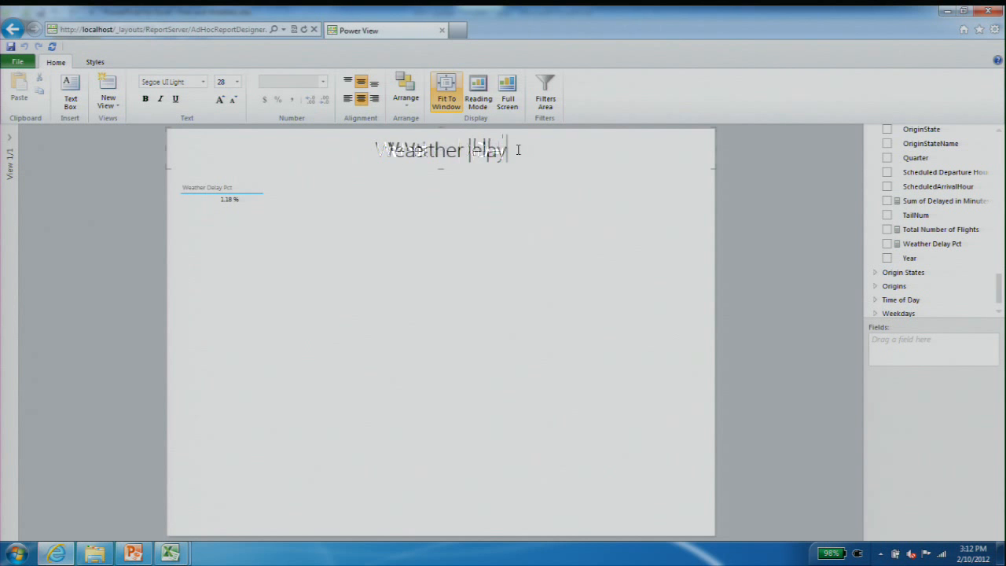
text(s)
- Add MonthName from the Months table to the Weather Delay Pct table and make the table slightly taller
click(236, 225)
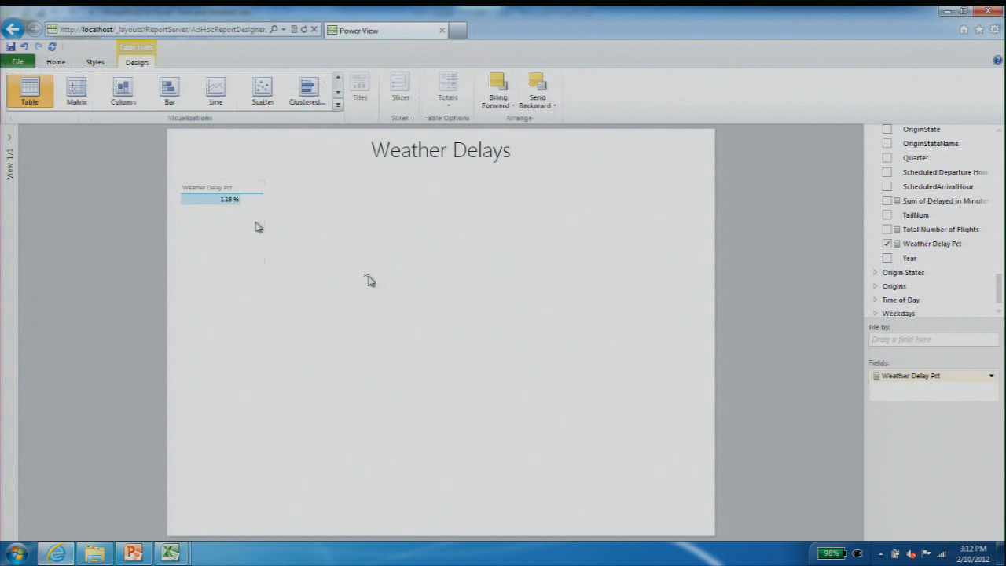
scroll(936, 221, up, 10)
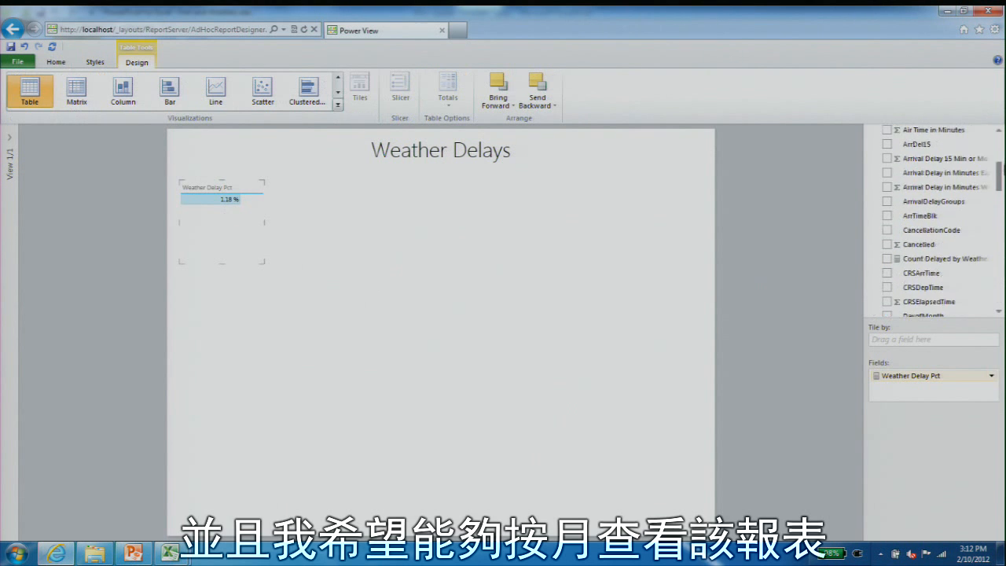
scroll(897, 162, down, 1)
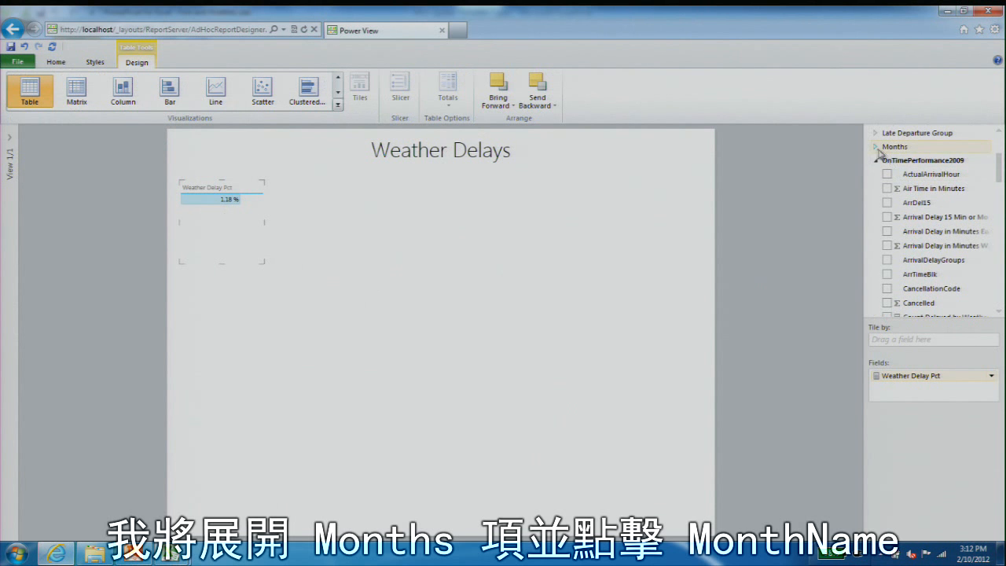
click(876, 148)
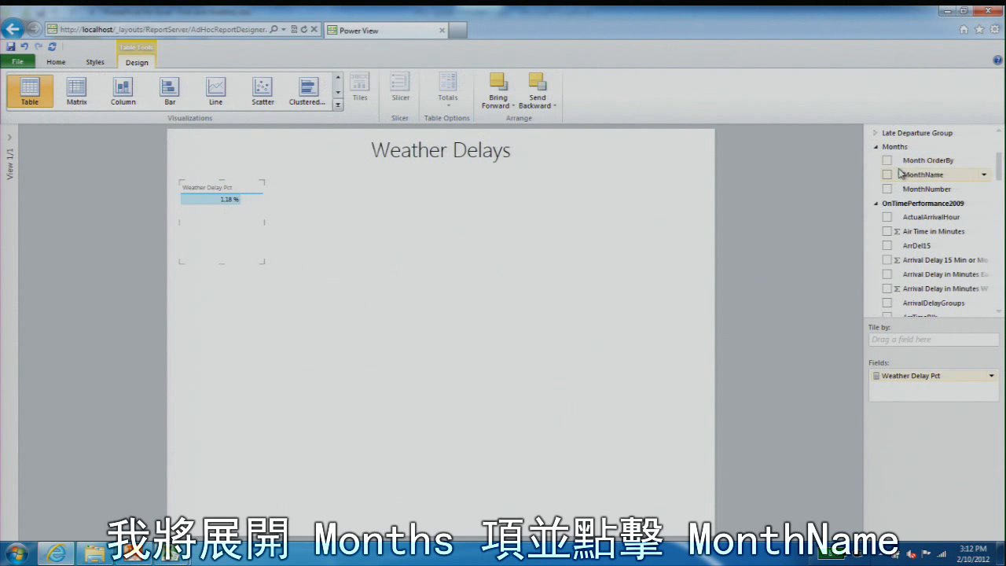
click(887, 174)
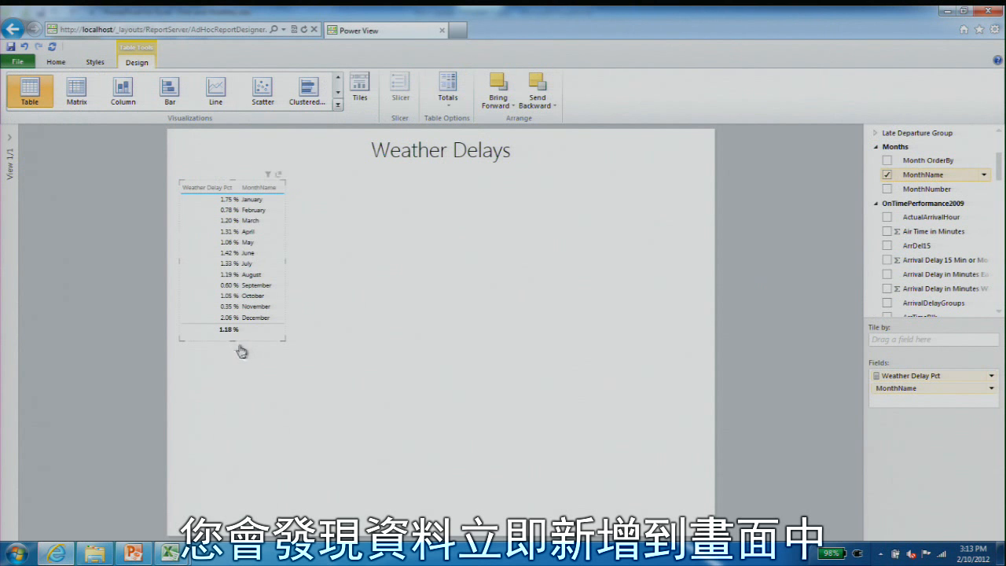
drag(233, 340, 235, 351)
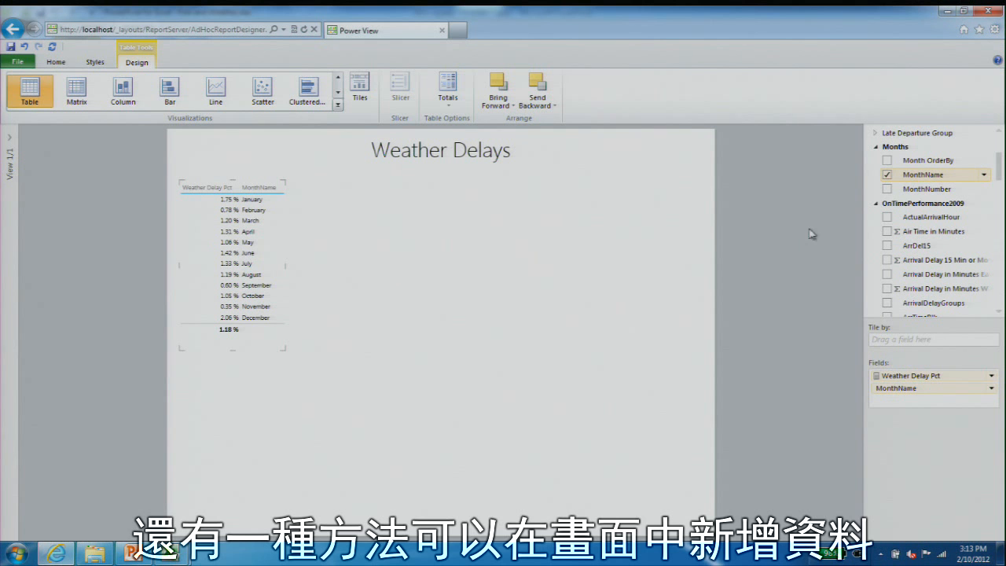
- Remove MonthName from the table, add it back by placing it directly on the table, and look at the Totals options
click(888, 174)
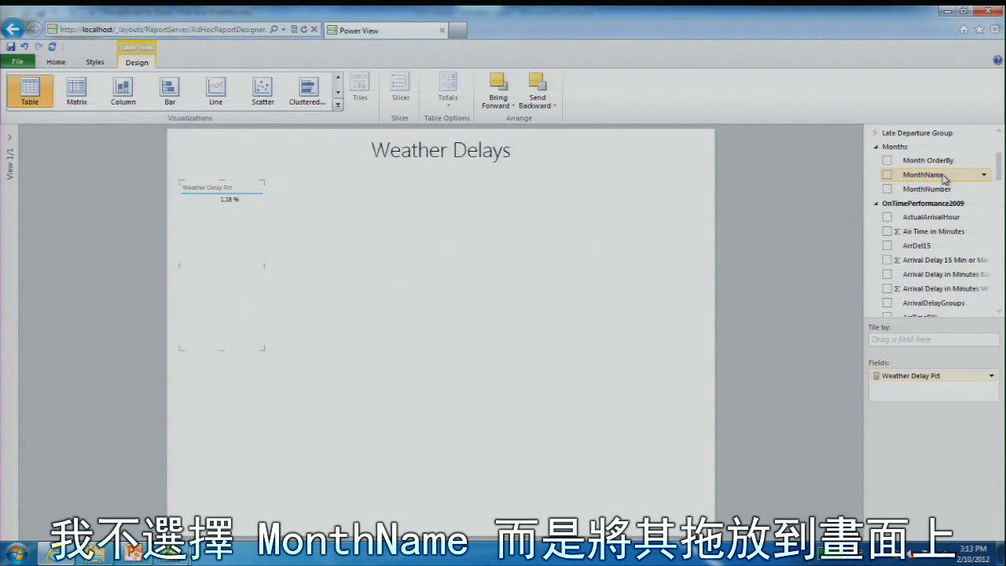
drag(944, 179, 307, 266)
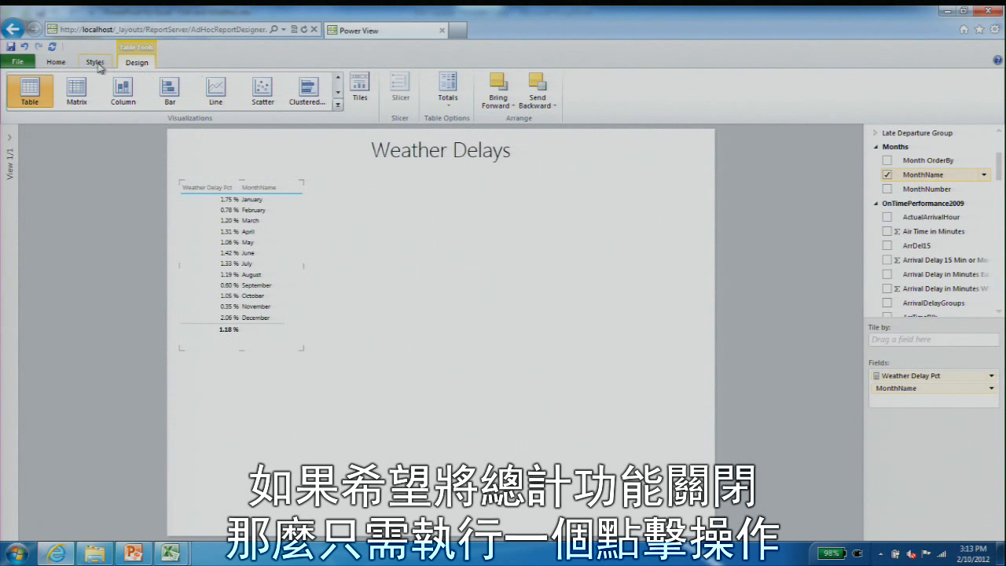
click(446, 102)
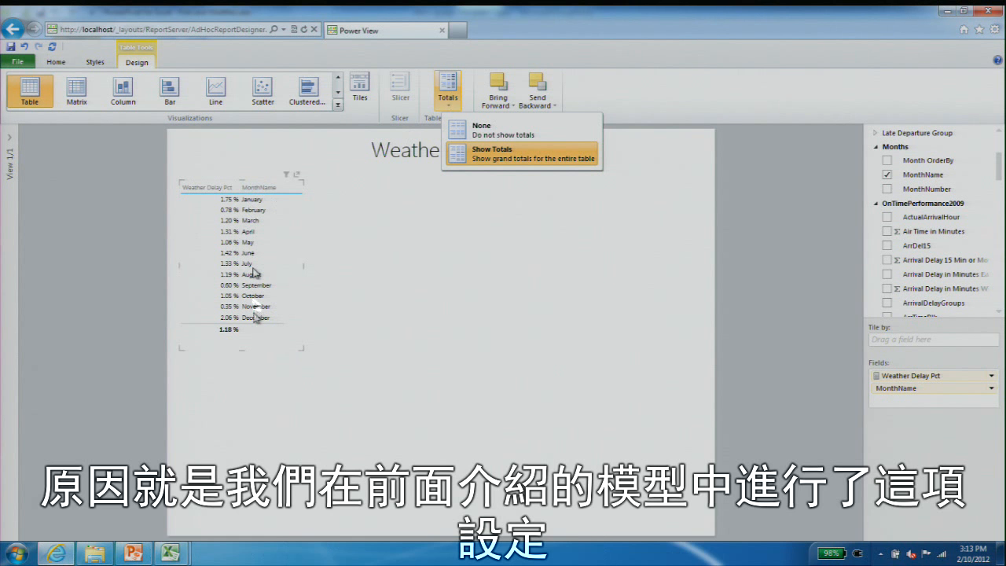
click(303, 350)
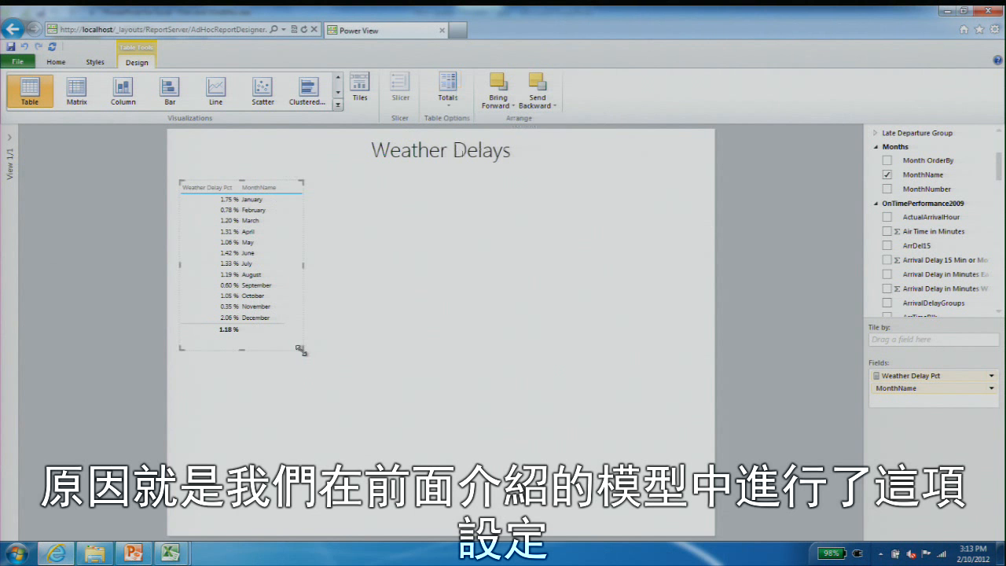
- Convert the Weather Delay Pct by month table to a line chart and enlarge it to fill the view below the title
drag(303, 350, 327, 352)
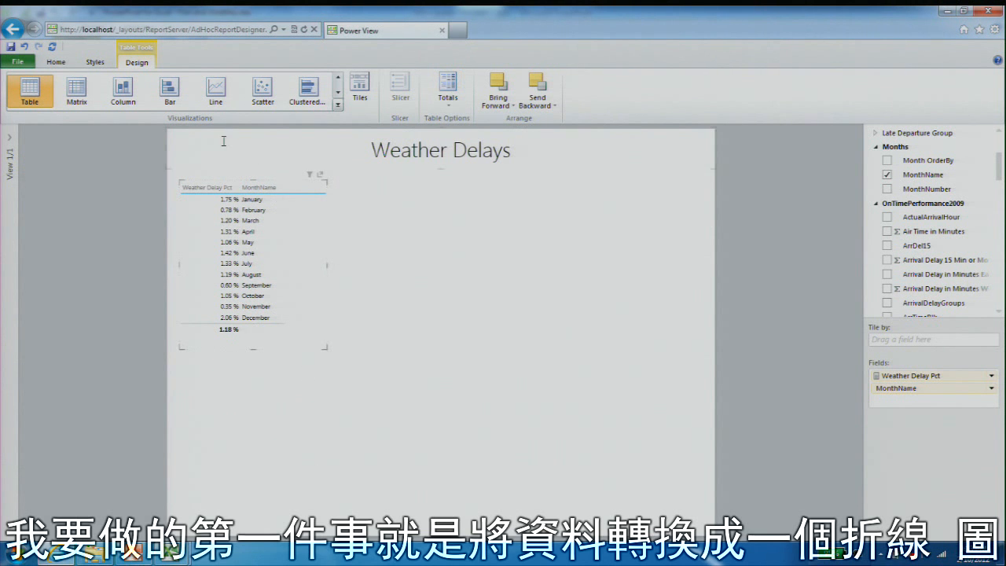
click(227, 92)
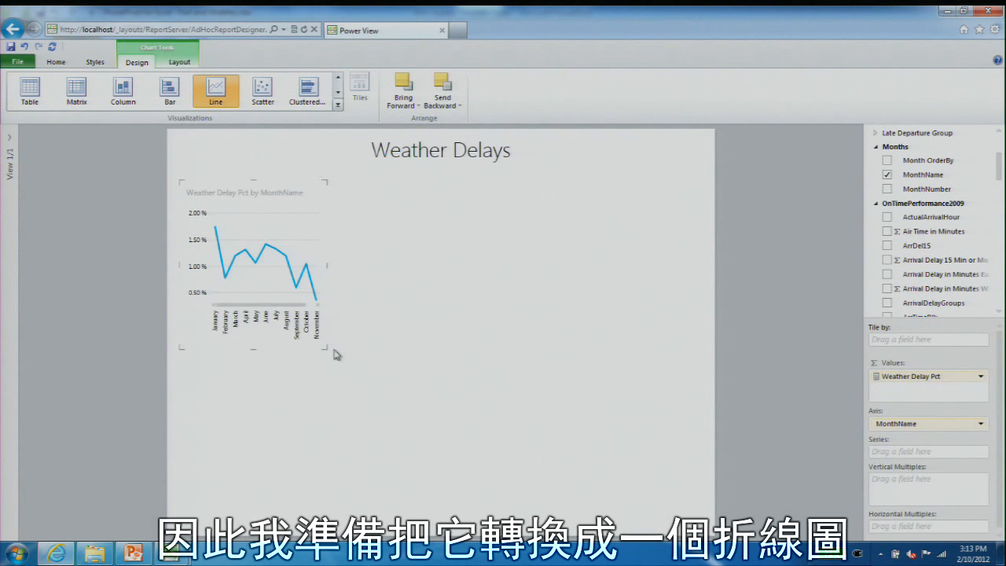
drag(326, 349, 701, 516)
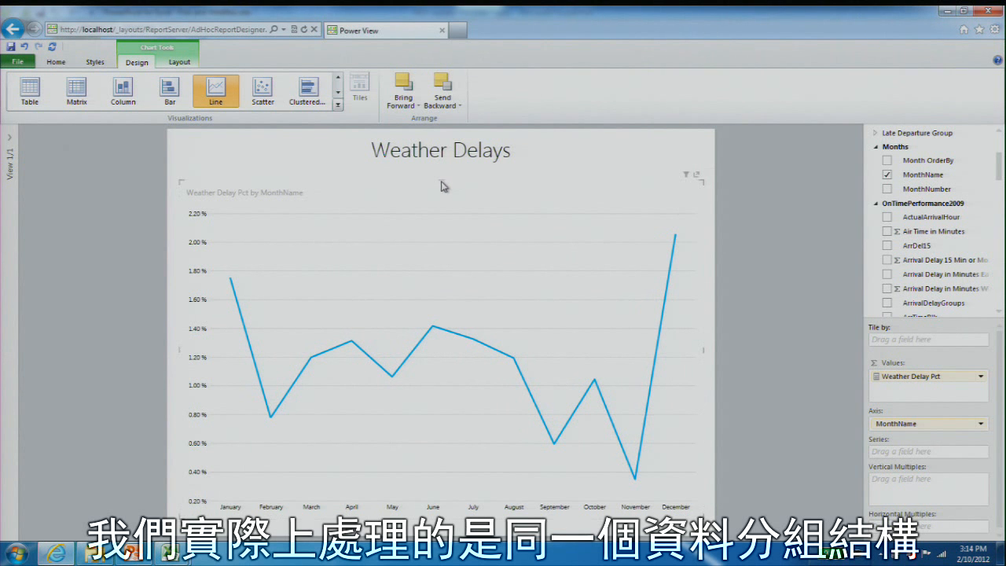
drag(442, 180, 441, 174)
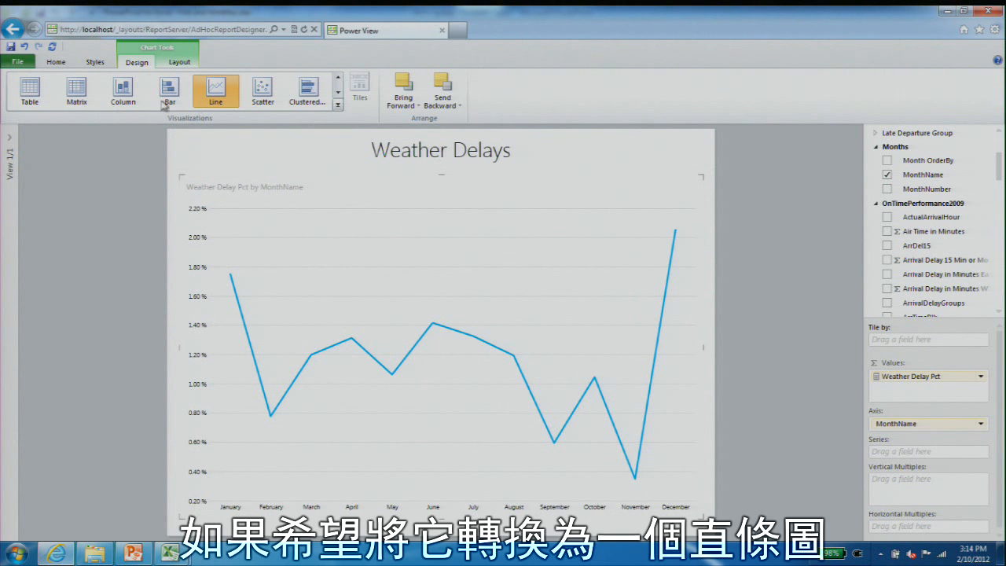
- Try the monthly delay chart as a column chart and a bar chart, and return it to a line chart
click(123, 99)
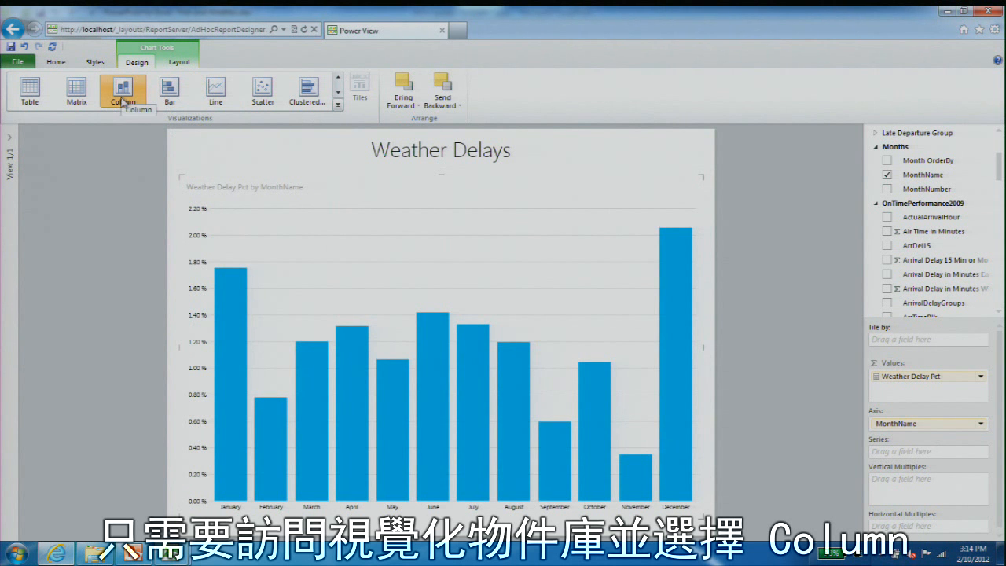
click(176, 93)
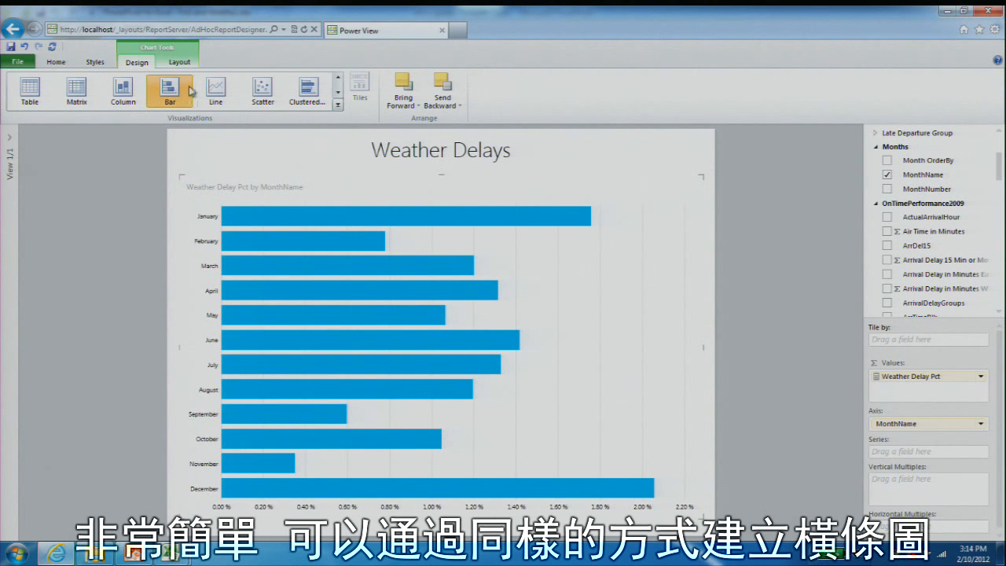
click(209, 91)
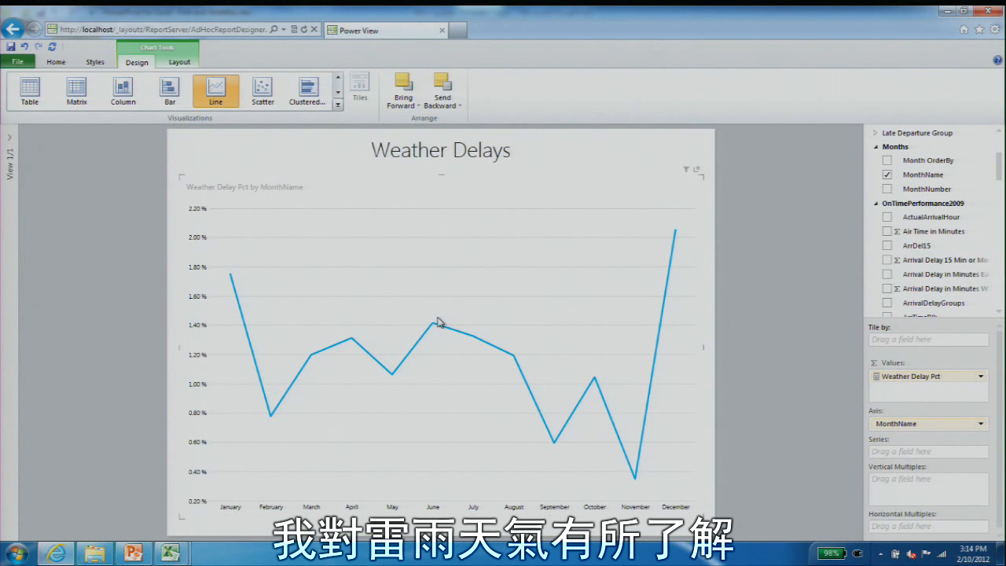
- Split the line chart into series by adding the AM or PM field from the Time of Day table
drag(999, 163, 975, 300)
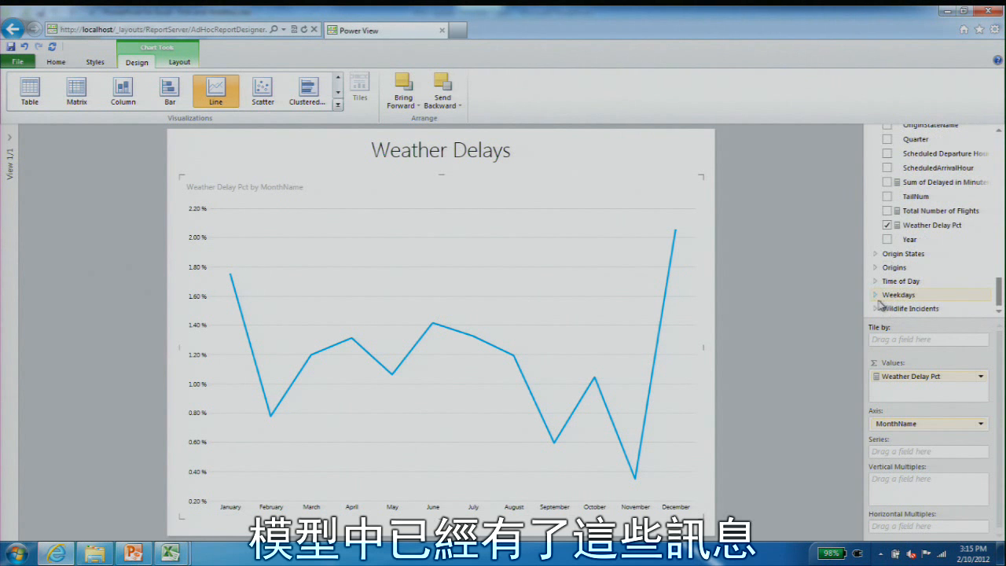
click(876, 282)
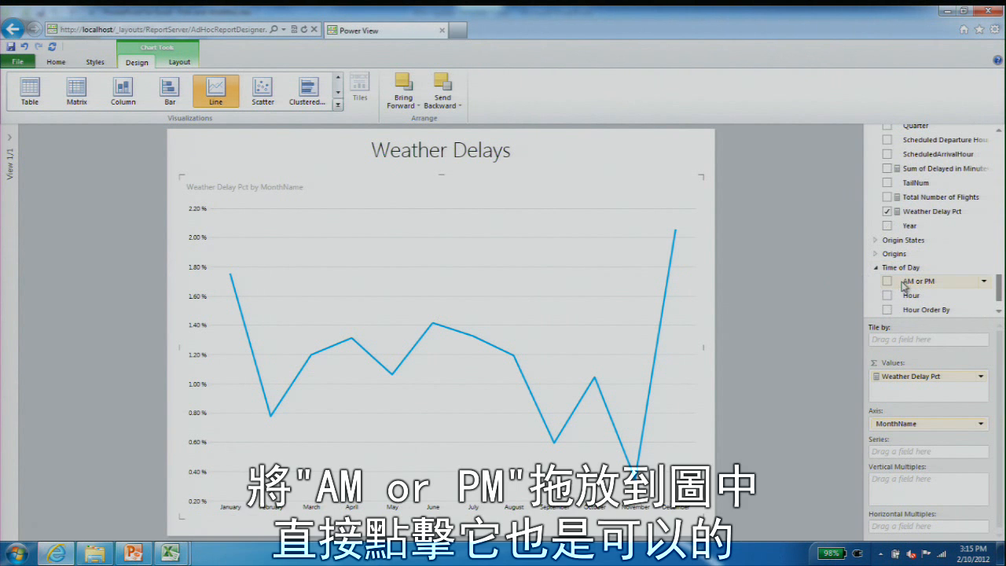
drag(920, 285, 503, 292)
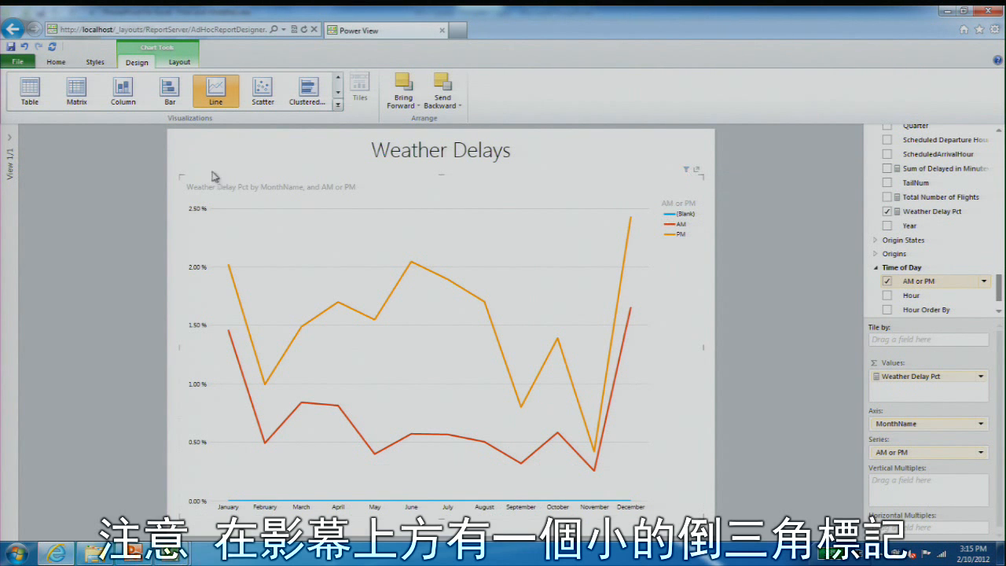
- Exclude the (Blank) value from the chart's AM or PM filter, and expand the MonthName and Weather Delay Pct chart filters
click(687, 169)
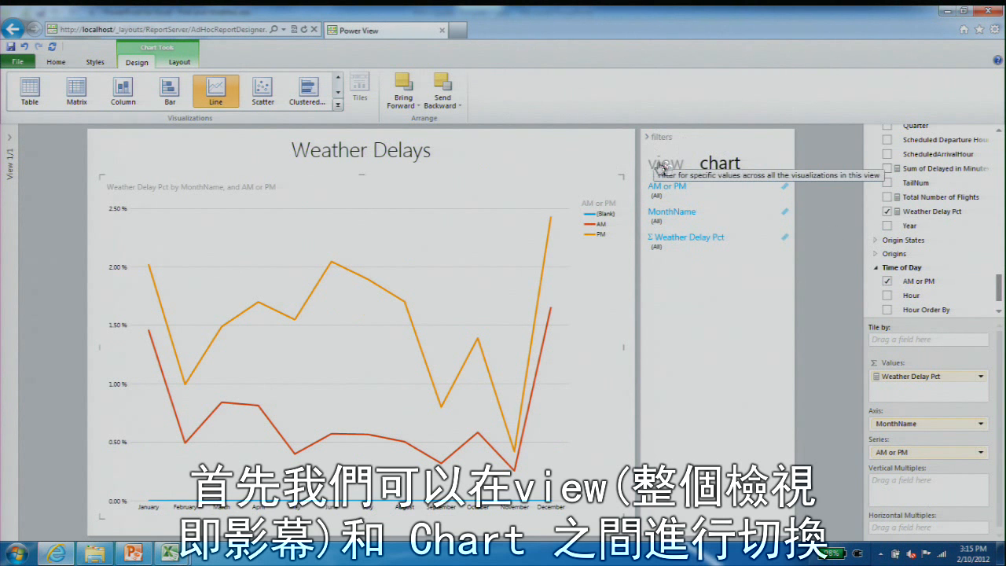
click(665, 168)
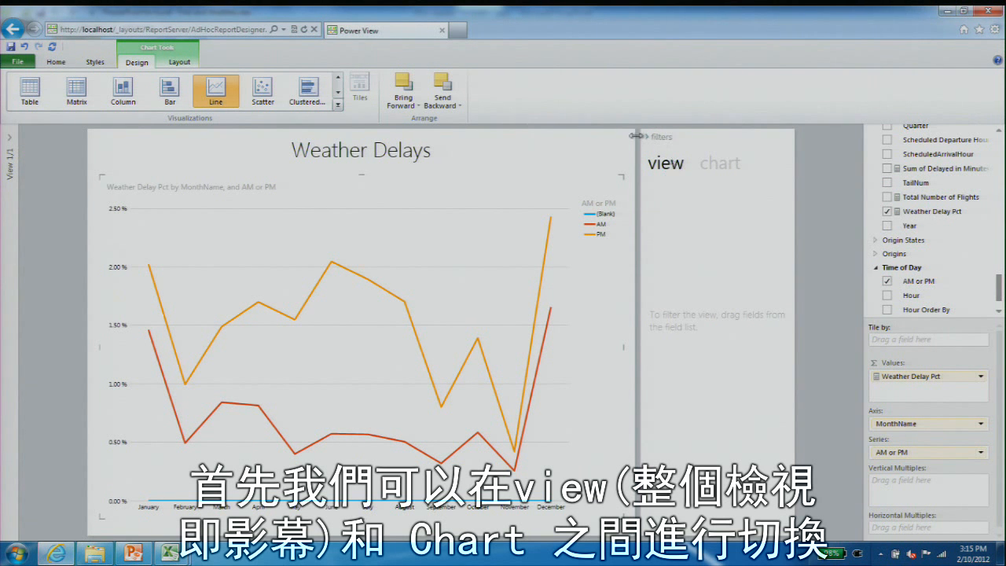
click(727, 167)
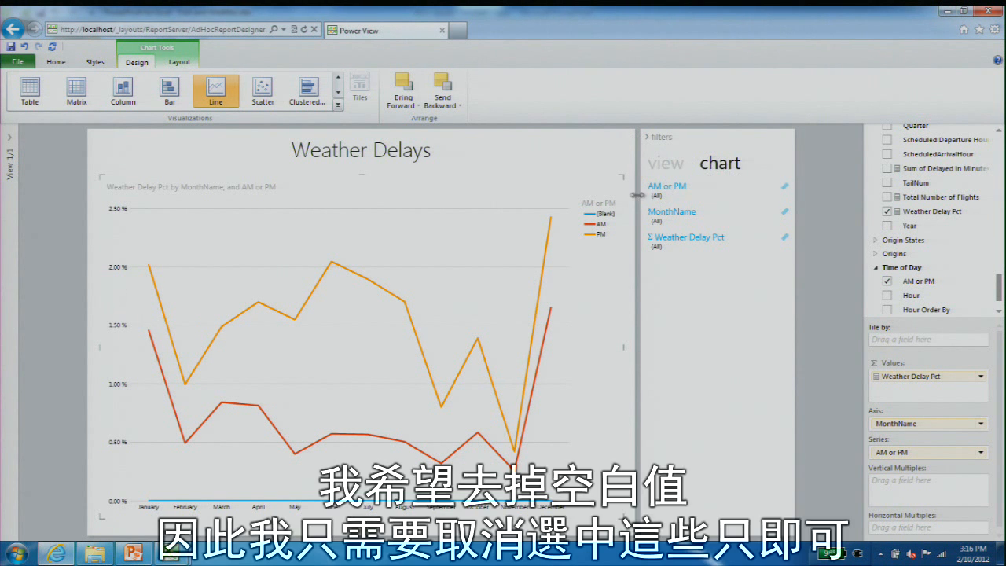
click(682, 194)
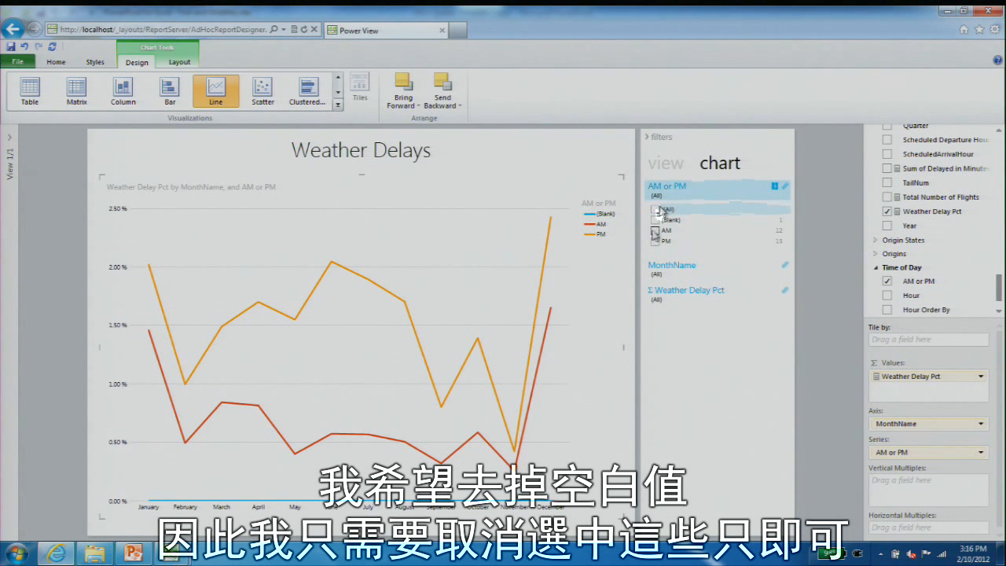
click(656, 220)
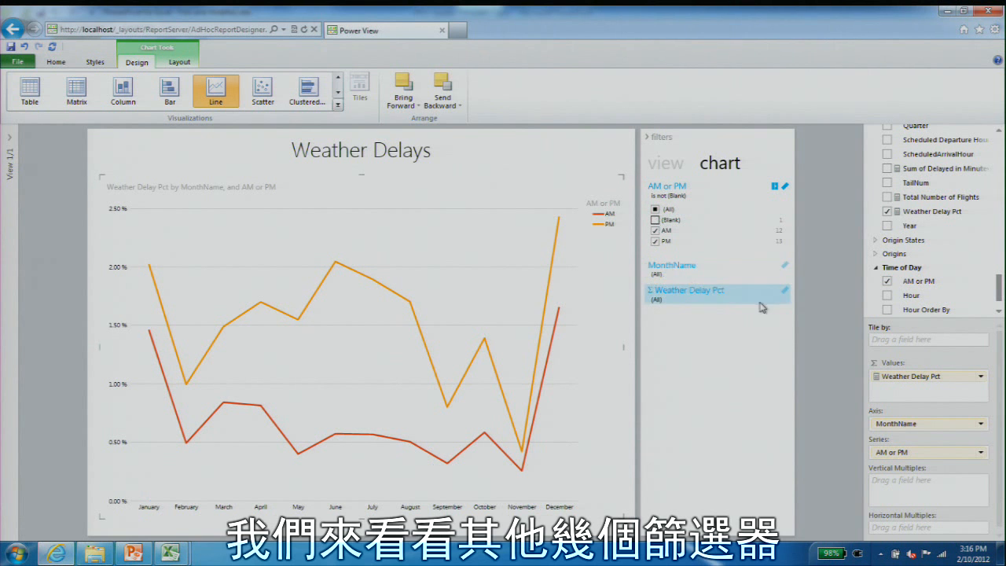
click(677, 282)
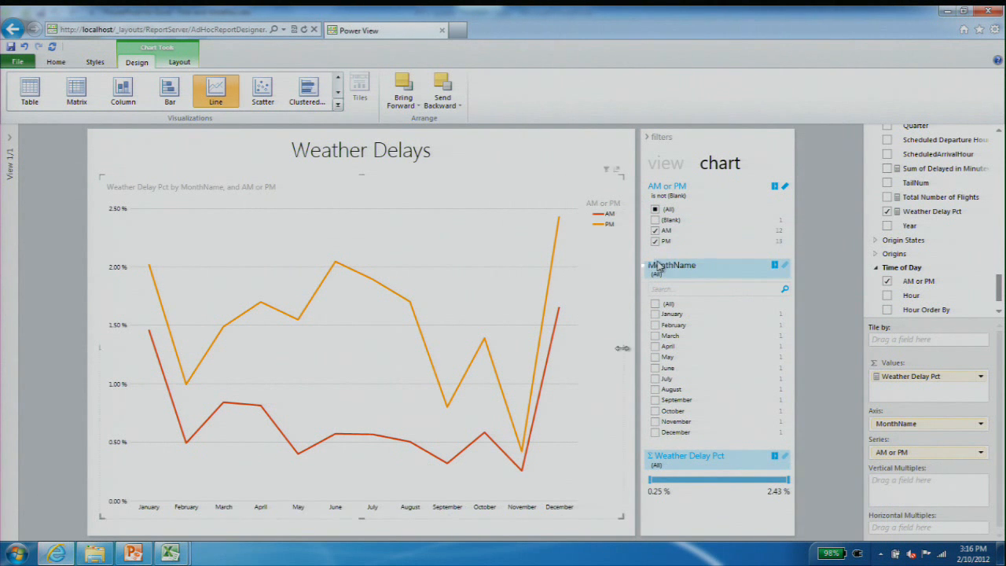
drag(622, 348, 628, 348)
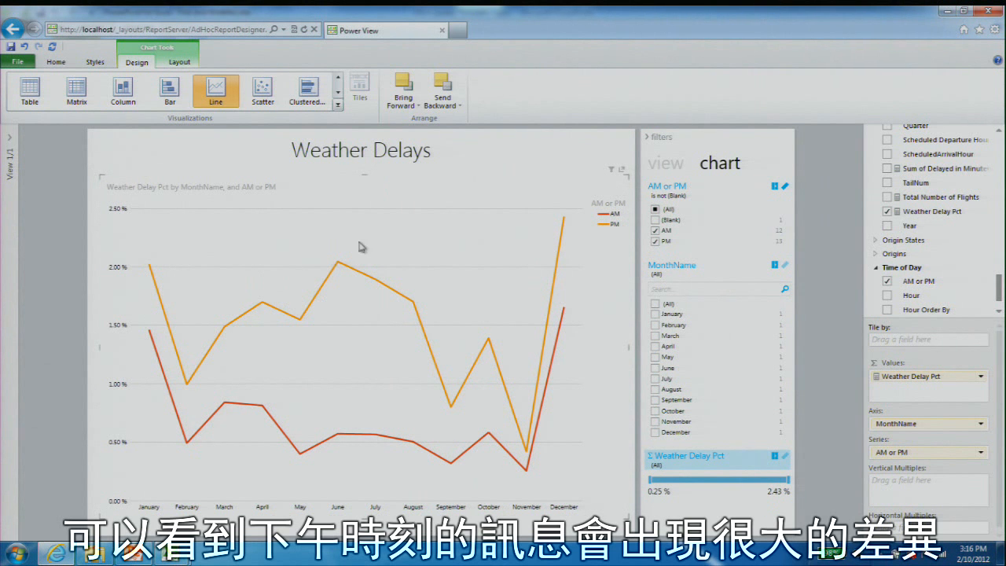
- Highlight the PM series in the line chart, and restore both series to normal display
click(615, 224)
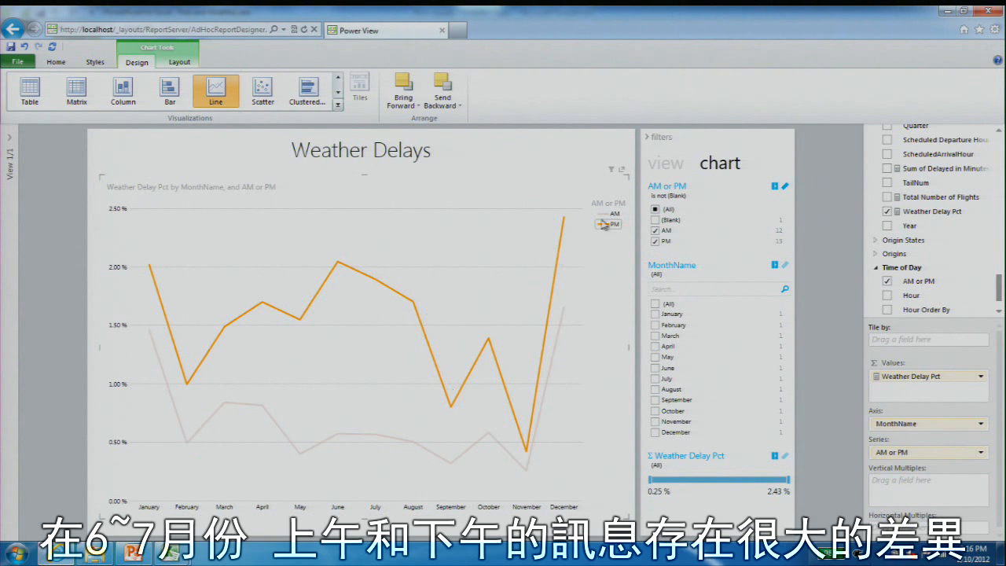
click(609, 224)
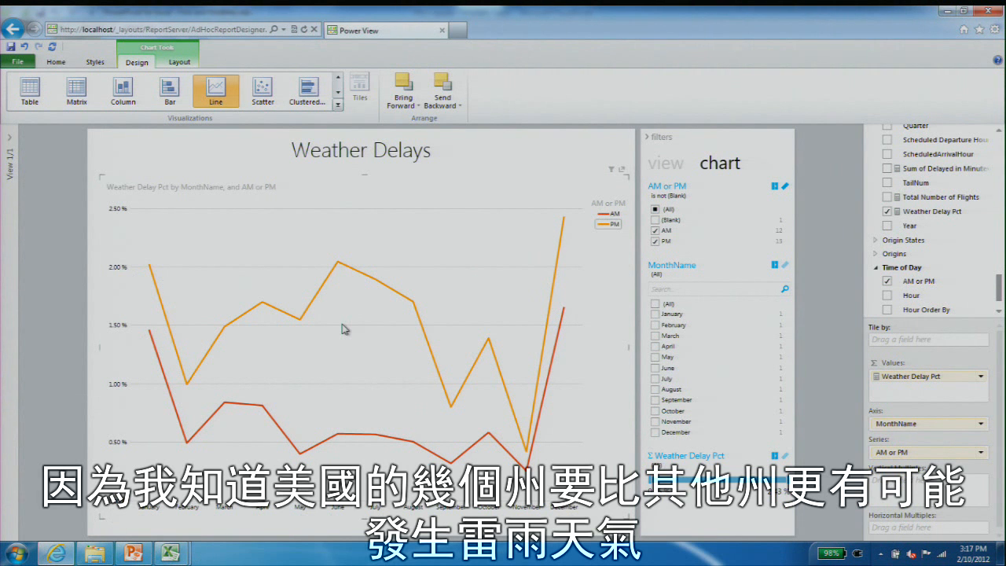
- Split the line chart into small multiples by OriginStateName from the Origin States table, and look through the state charts
click(876, 240)
scroll(999, 291, down, 2)
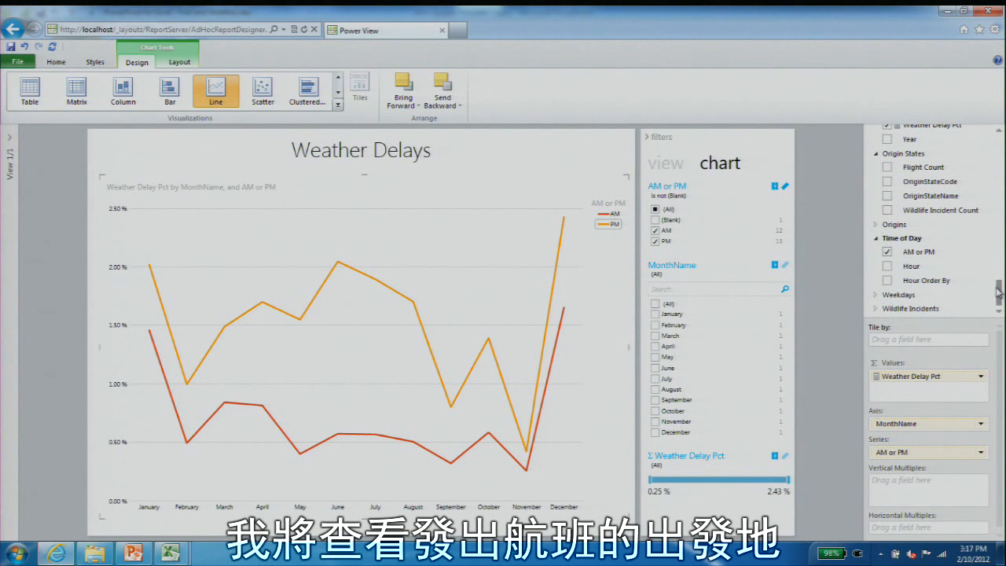
click(889, 196)
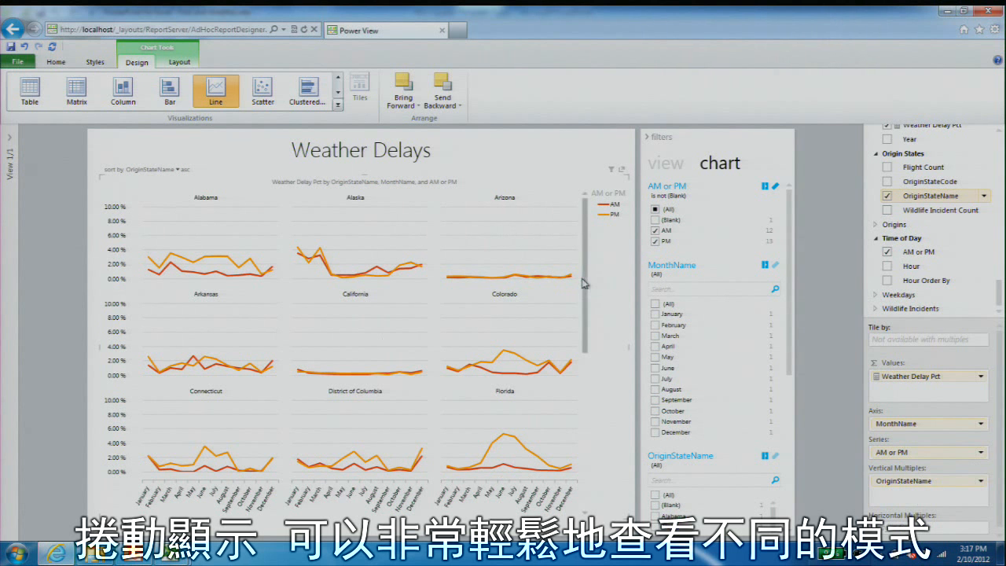
scroll(586, 287, down, 2)
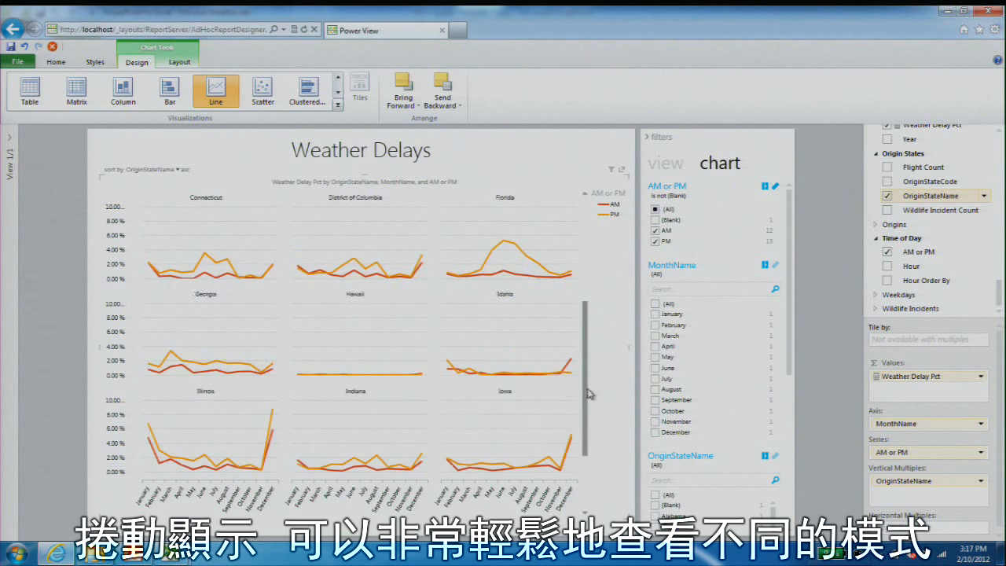
scroll(590, 411, down, 1)
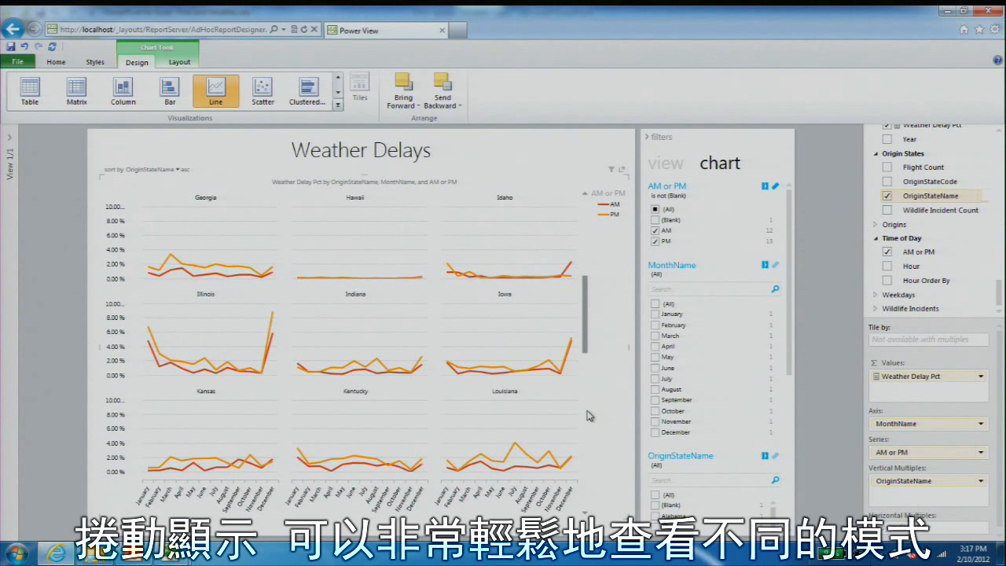
scroll(590, 272, up, 3)
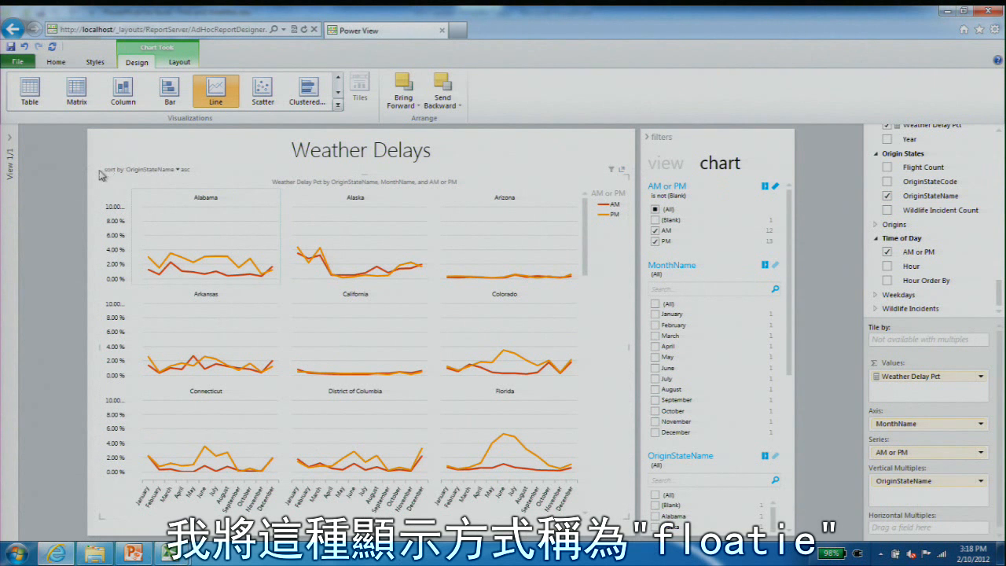
- Sort the state charts by Weather Delay Pct in descending order, and compare the patterns of the states
click(189, 171)
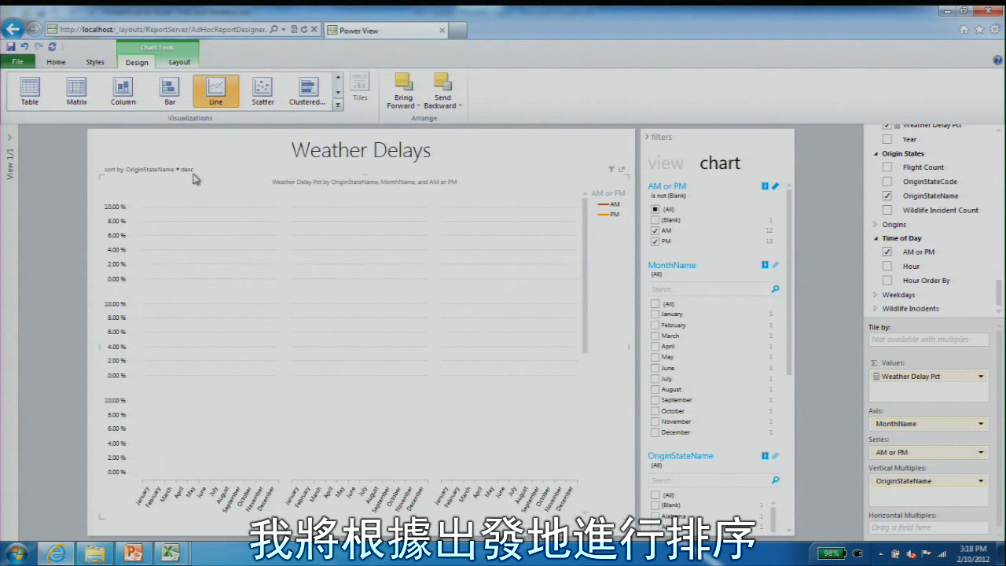
click(173, 172)
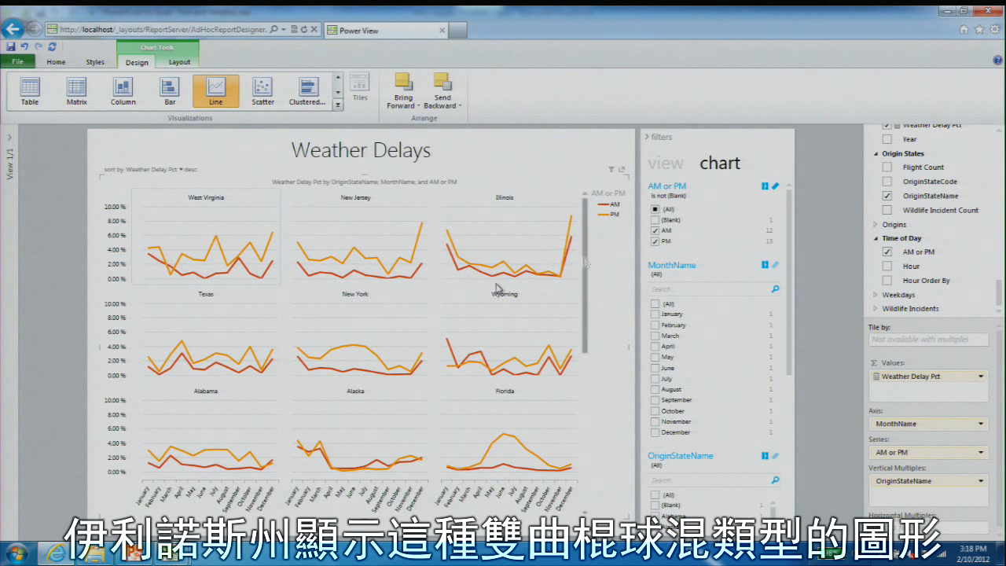
scroll(584, 260, down, 3)
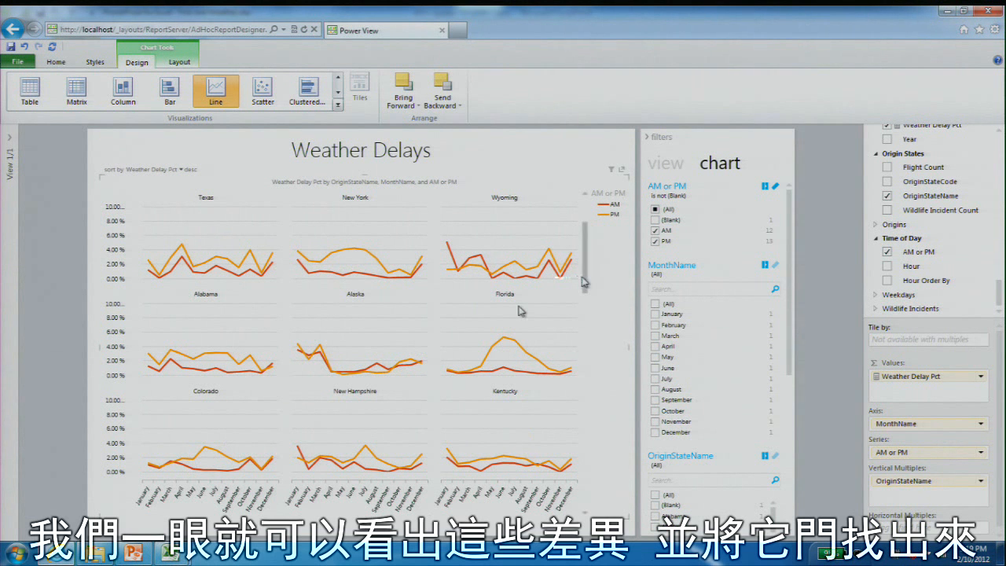
drag(585, 282, 585, 256)
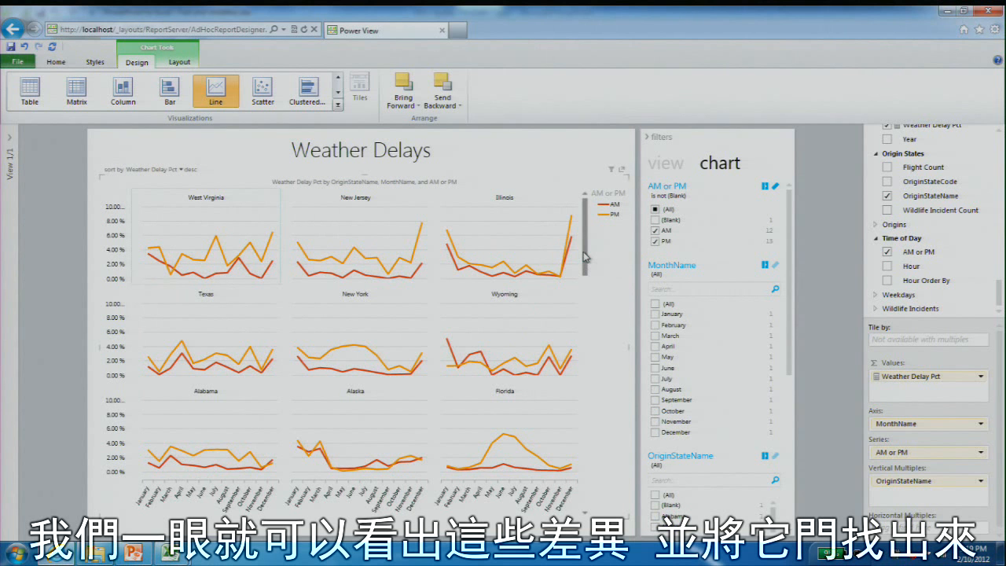
drag(585, 256, 588, 328)
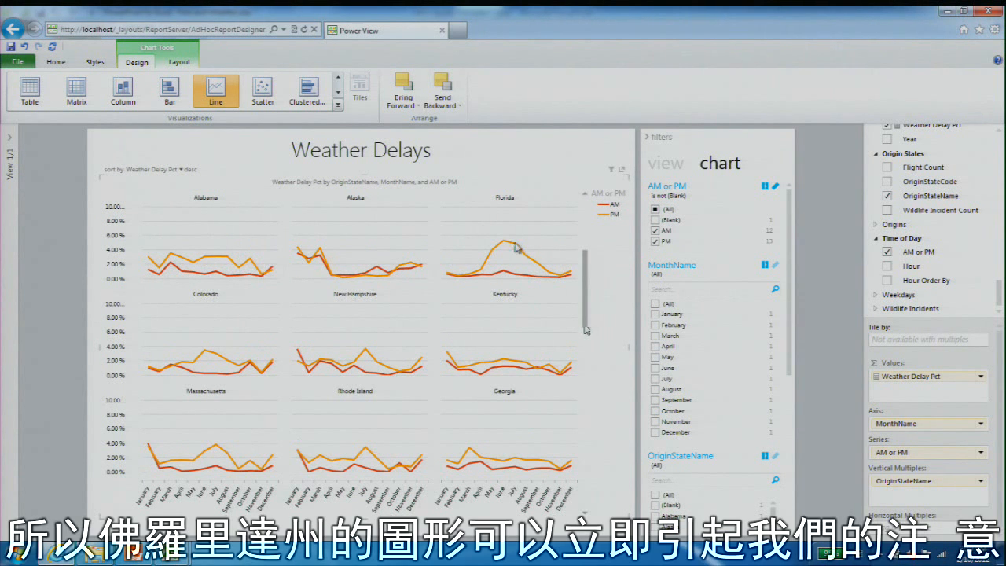
drag(589, 277, 590, 241)
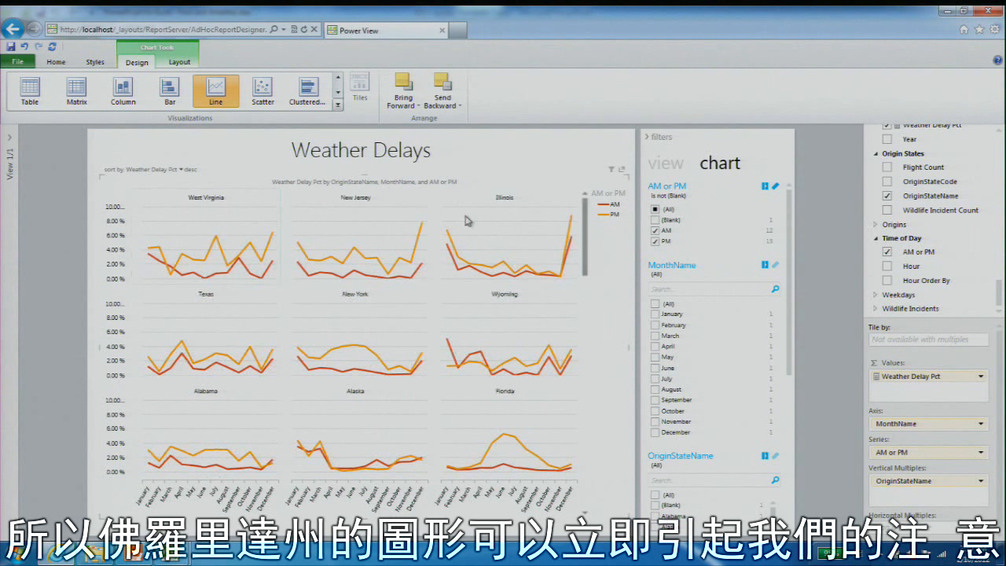
- Set the small multiples grid to 5x5 charts, and look through the states from highest to lowest delay
click(180, 65)
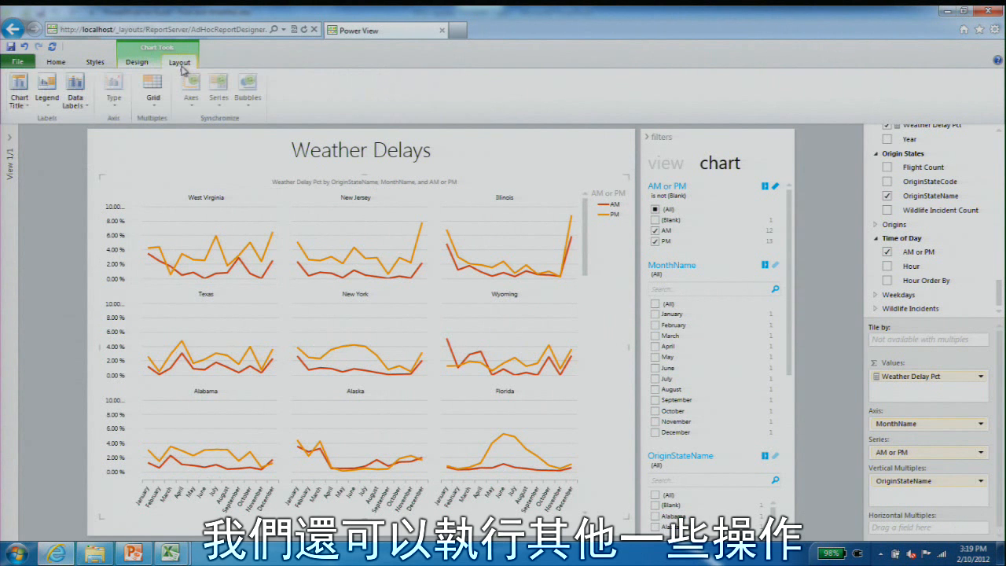
click(161, 98)
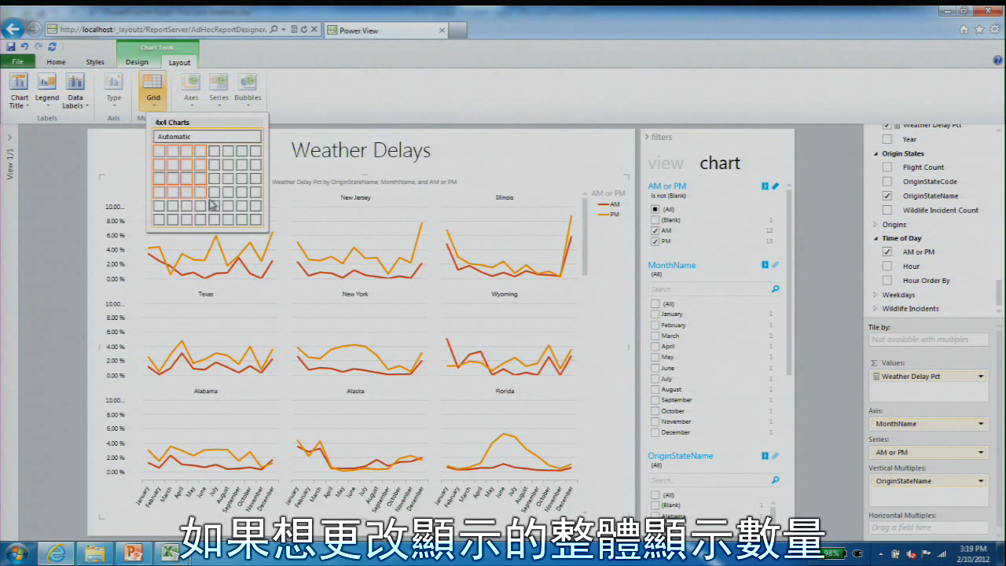
click(217, 210)
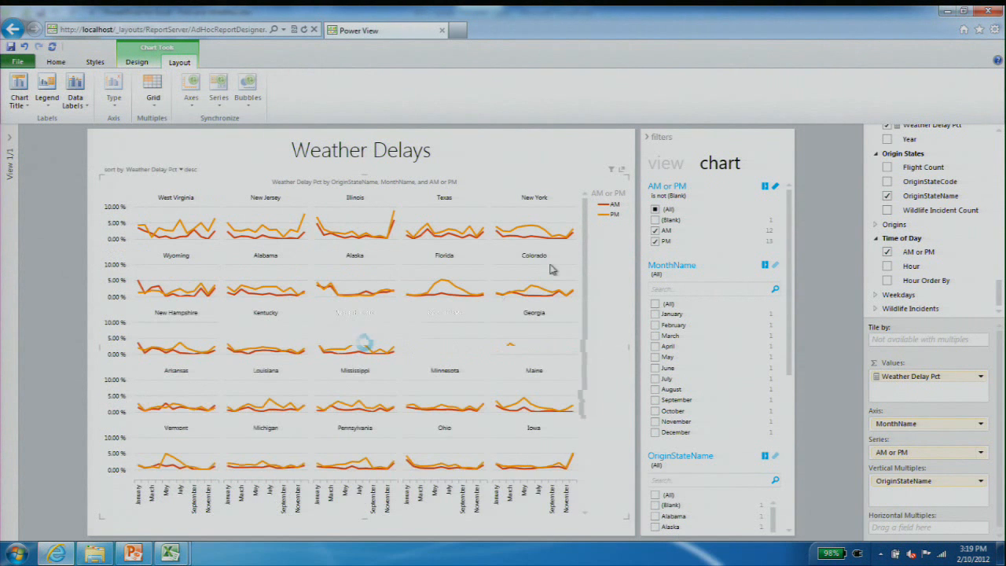
scroll(584, 327, down, 6)
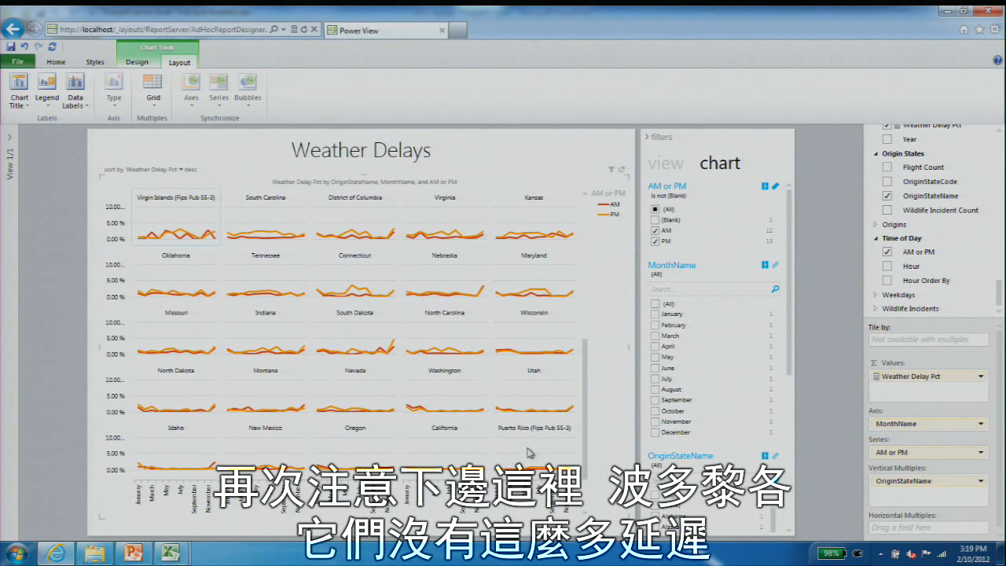
scroll(586, 427, up, 1)
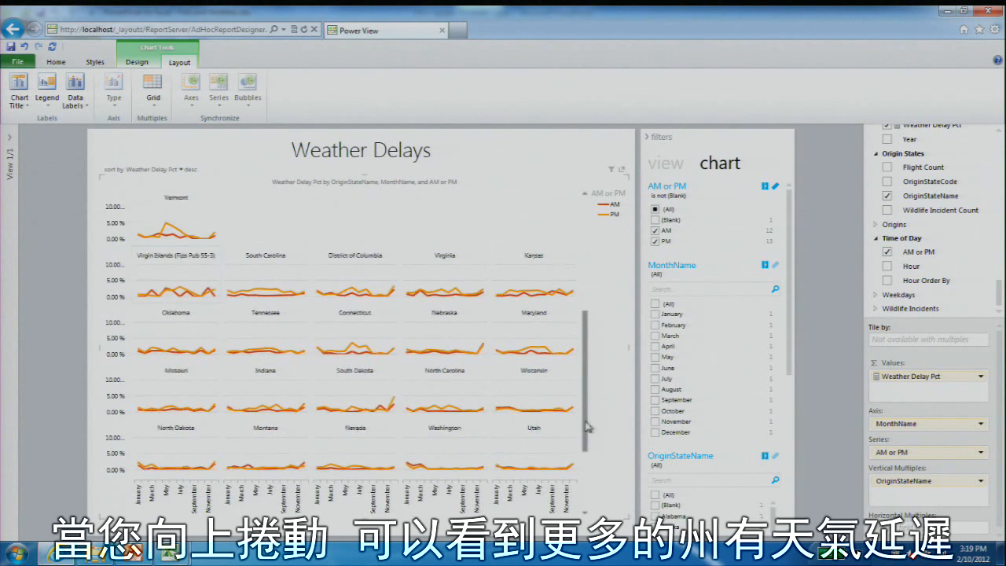
drag(586, 427, 595, 280)
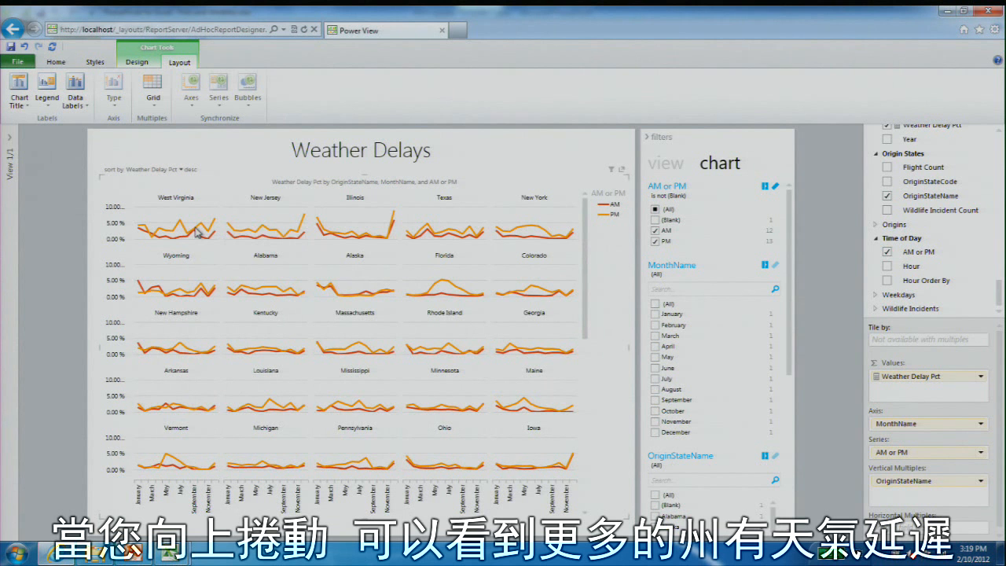
mouse_move(197, 232)
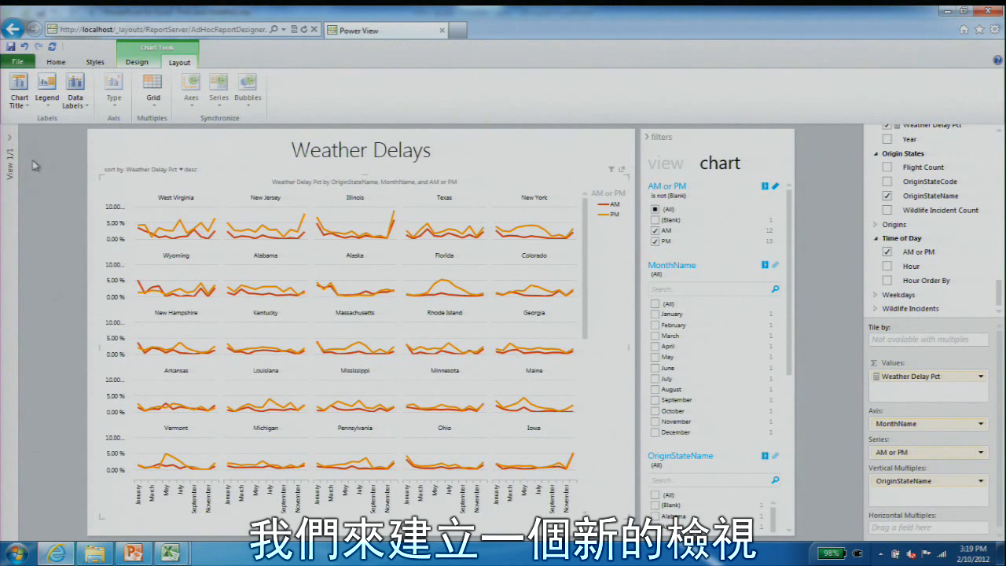
- Add a new blank view to the report, collapse its filters area and slightly widen the field list
click(10, 143)
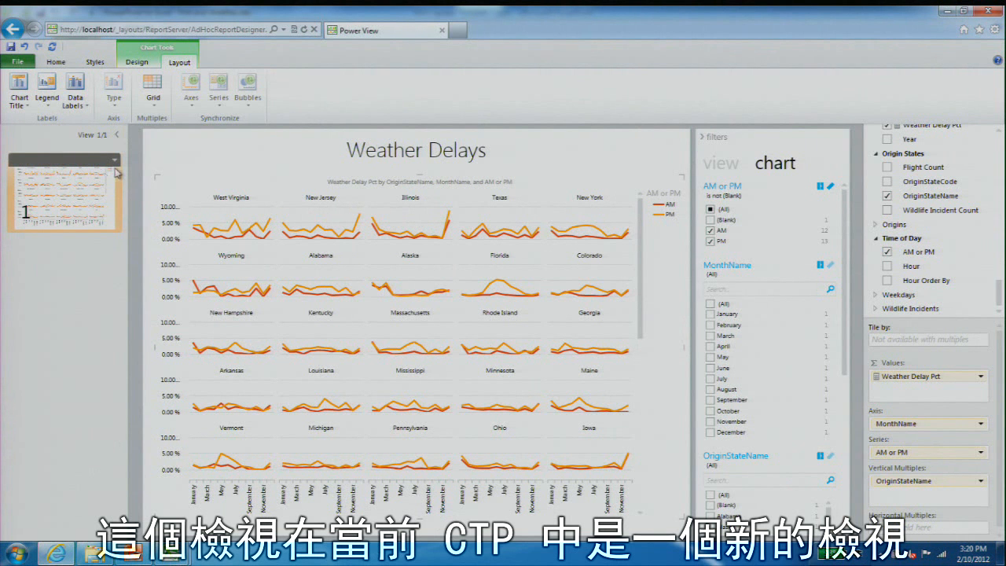
click(117, 163)
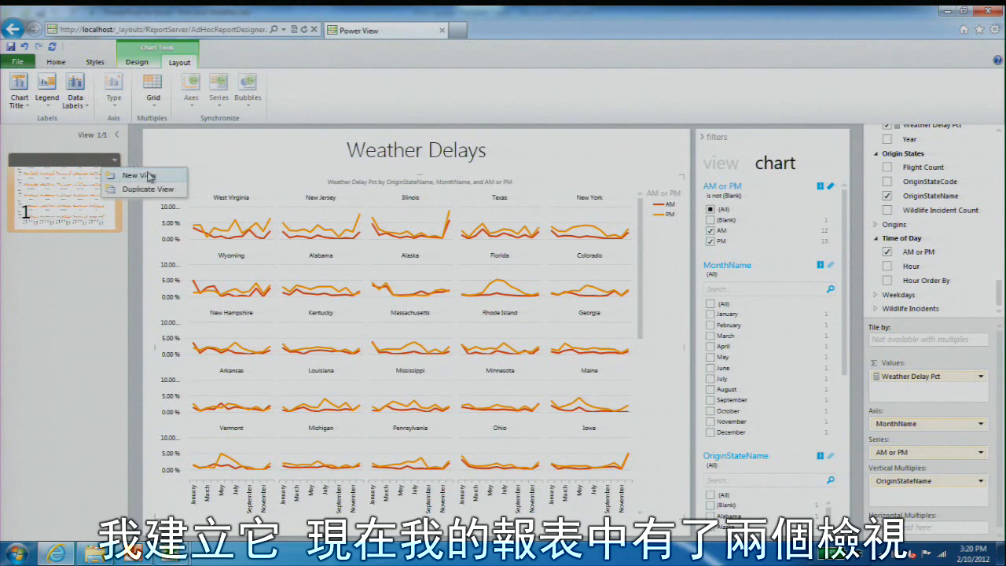
click(141, 173)
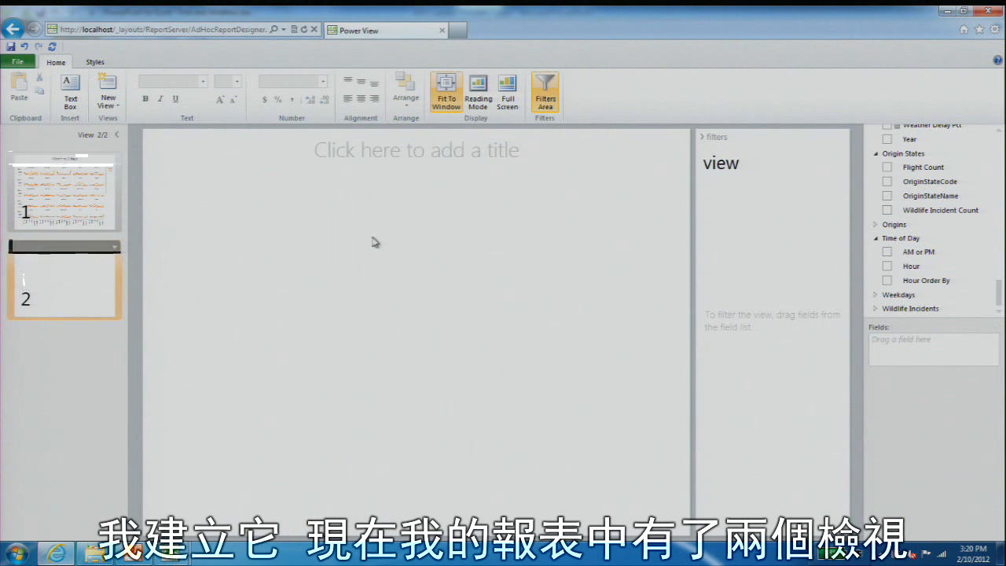
click(703, 137)
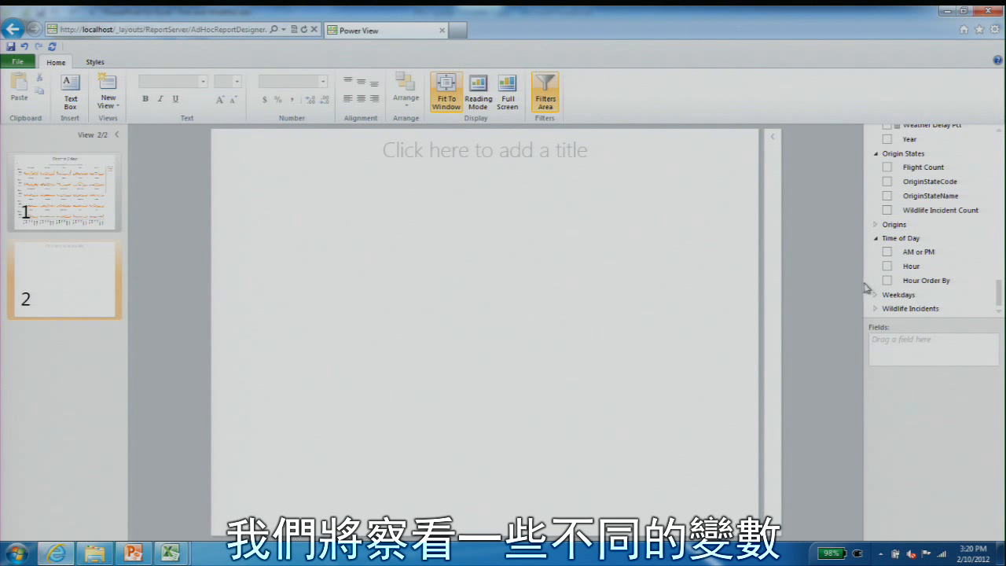
drag(862, 283, 849, 286)
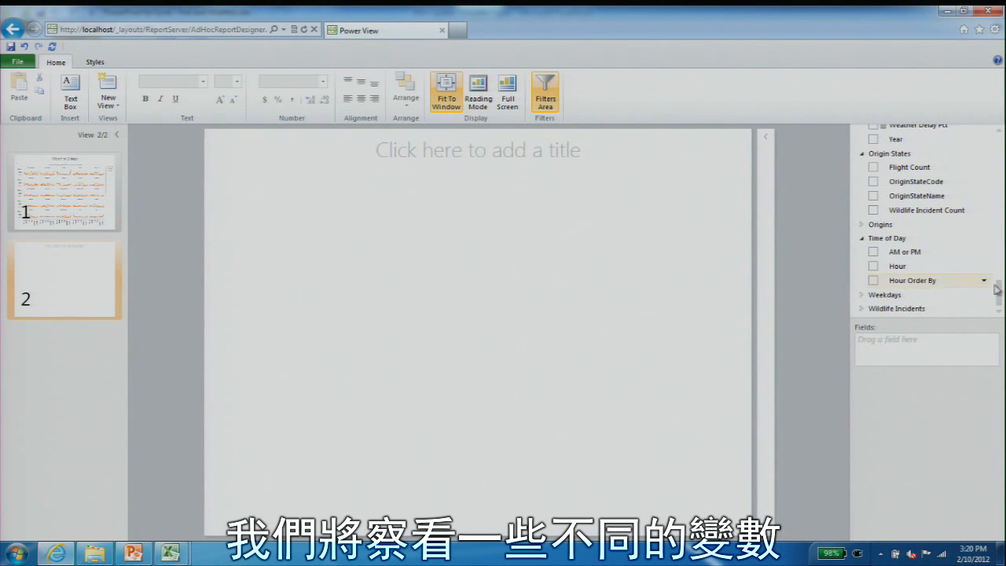
- Add Total Number of Flights to the new view as a table
drag(997, 289, 999, 132)
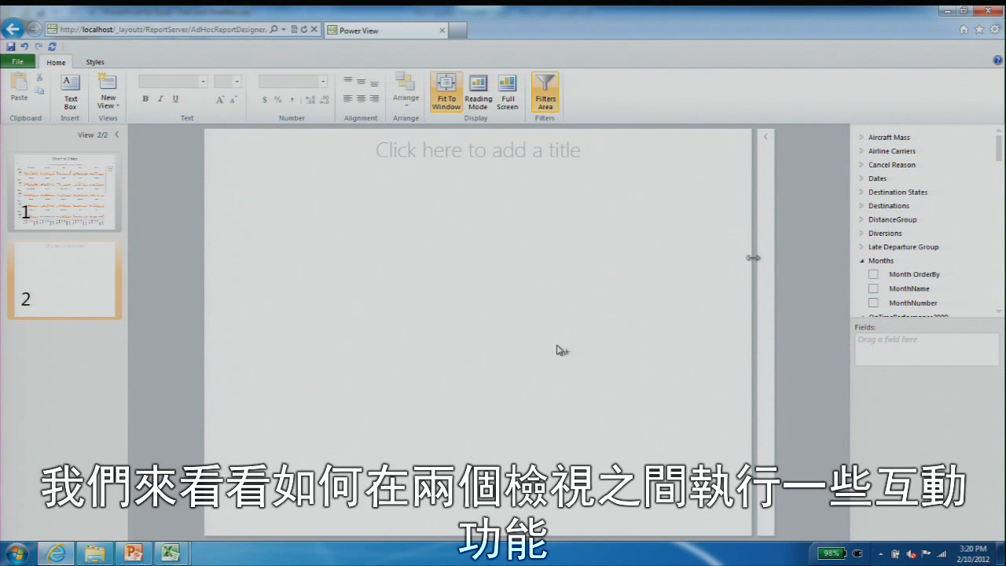
drag(999, 148, 998, 149)
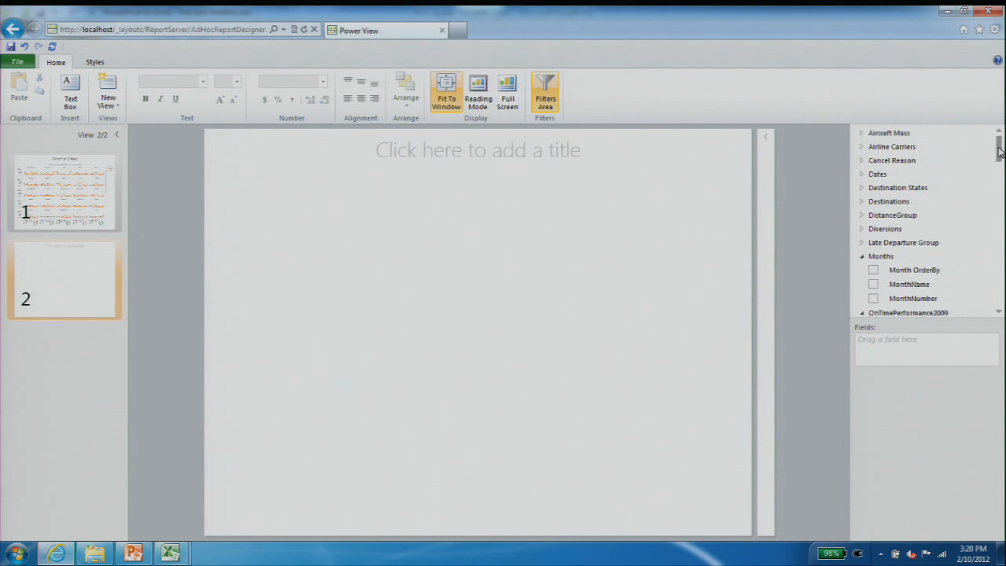
mouse_move(1000, 159)
mouse_down()
mouse_move(993, 279)
mouse_move(1001, 146)
mouse_up()
click(874, 259)
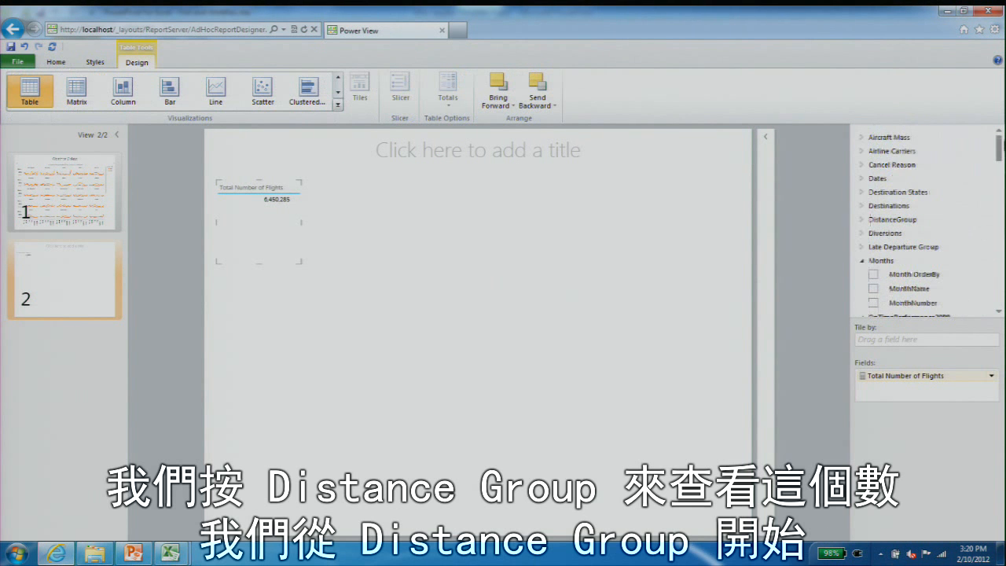
- Add Distance Group from the DistanceGroup table to the flights table and place it before Total Number of Flights
click(871, 221)
click(874, 248)
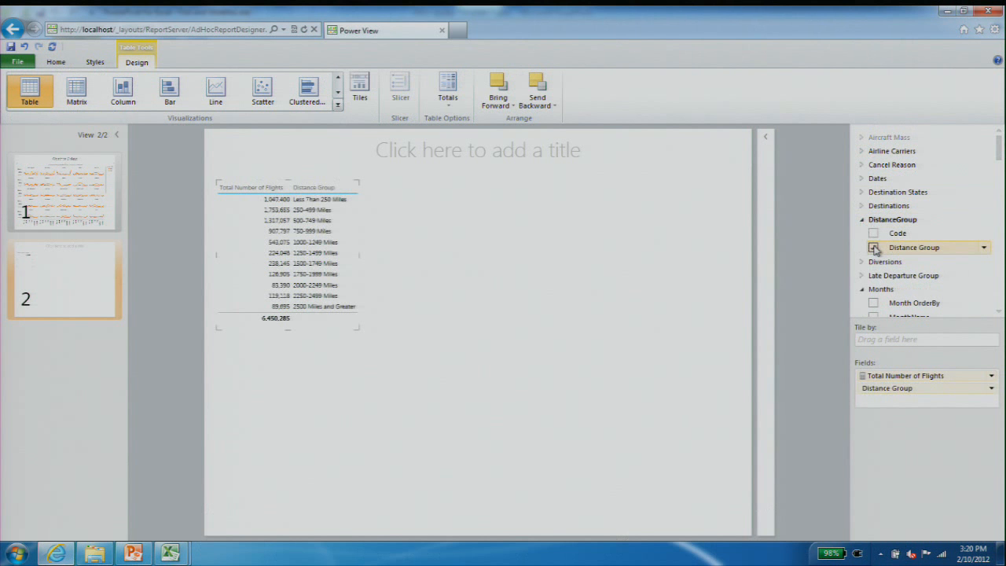
mouse_move(873, 395)
mouse_down()
mouse_move(905, 398)
mouse_move(903, 379)
mouse_up()
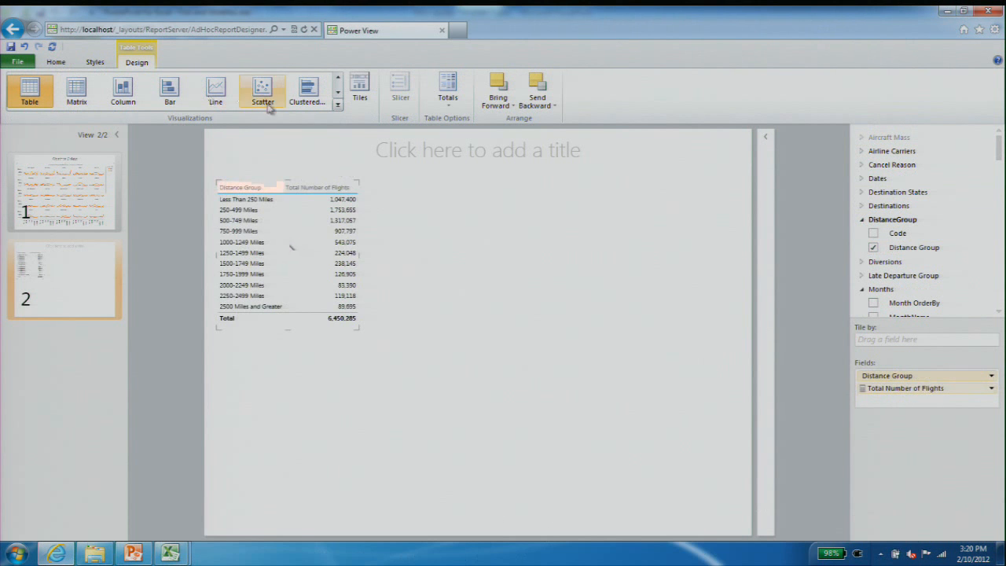
- Convert the table to a column chart, stretch it across the view's width and adjust its height to the upper half
click(123, 90)
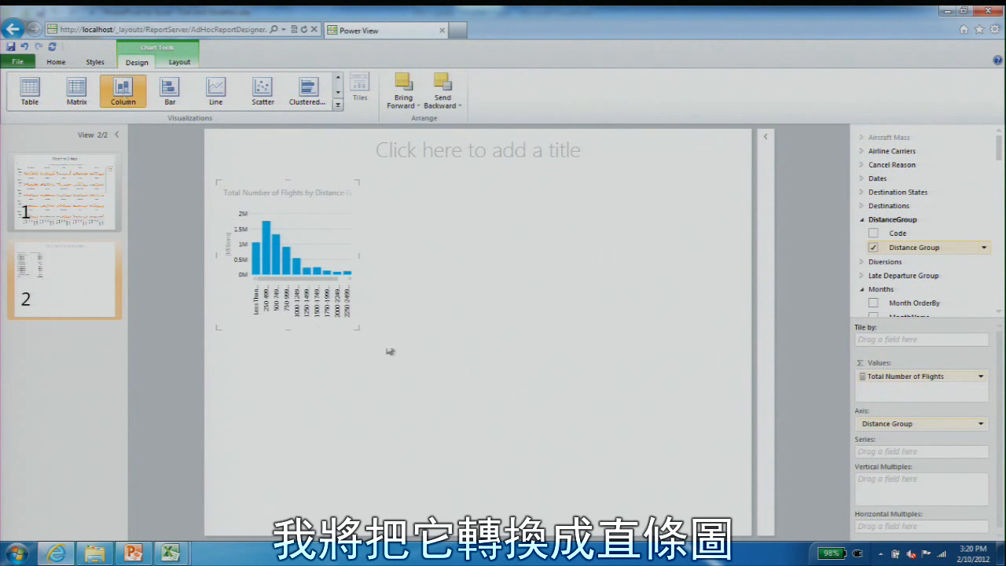
drag(352, 329, 737, 391)
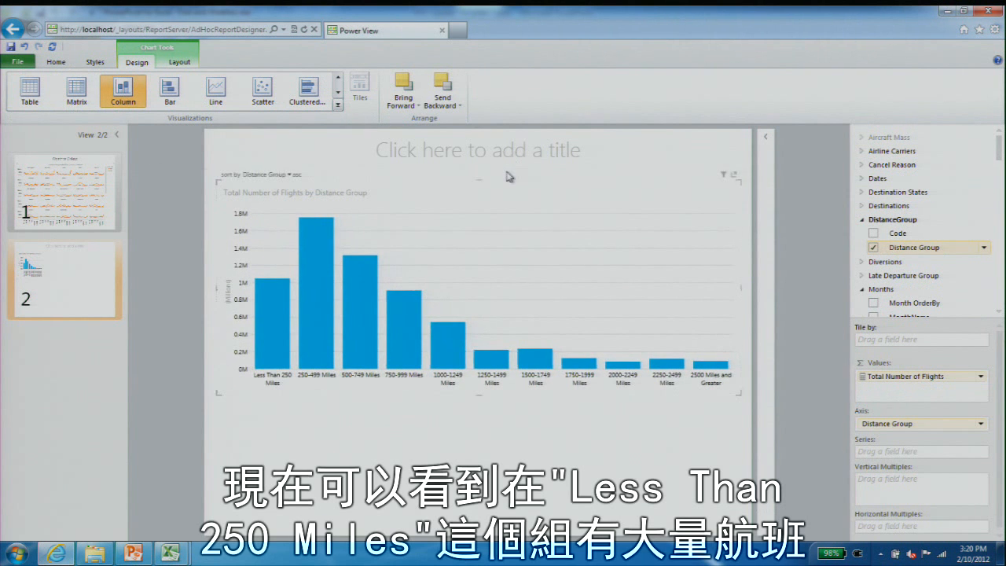
drag(509, 189, 508, 179)
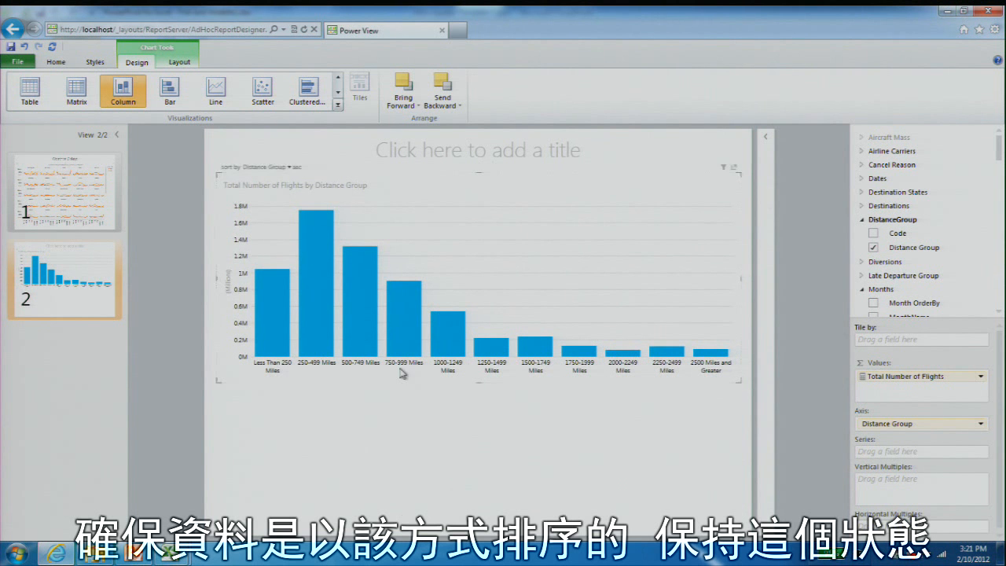
drag(479, 383, 480, 370)
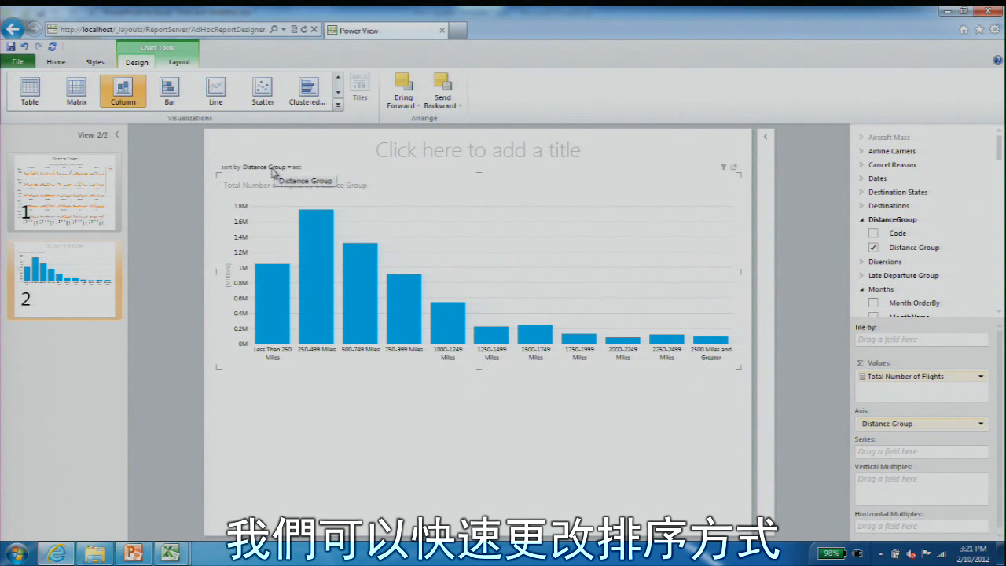
- Try sorting the chart by descending Distance Group and by Total Number of Flights, and restore ascending Distance Group order
click(296, 168)
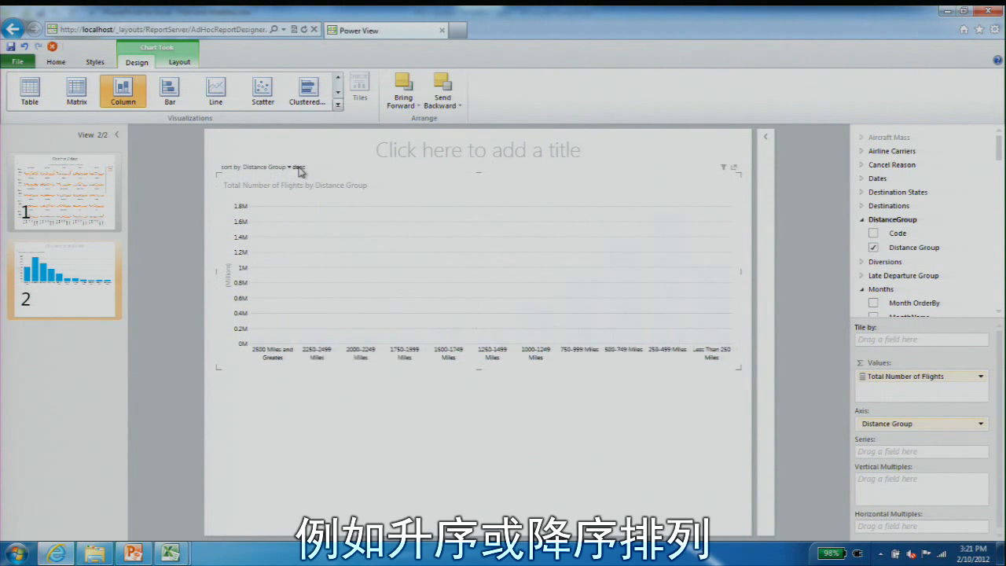
click(272, 167)
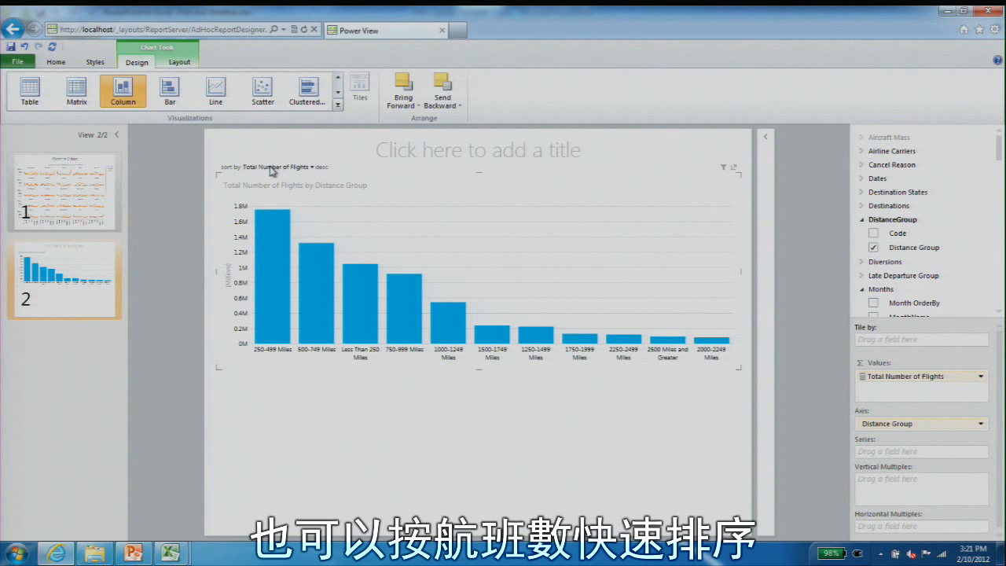
click(322, 167)
click(266, 168)
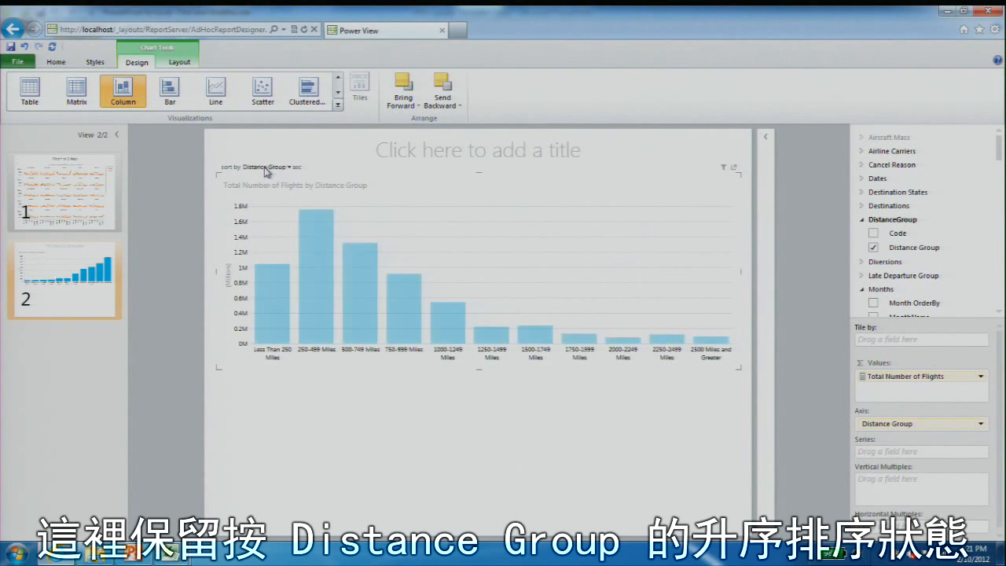
- Reduce the height of the Distance Group chart slightly to leave more room below it
click(239, 417)
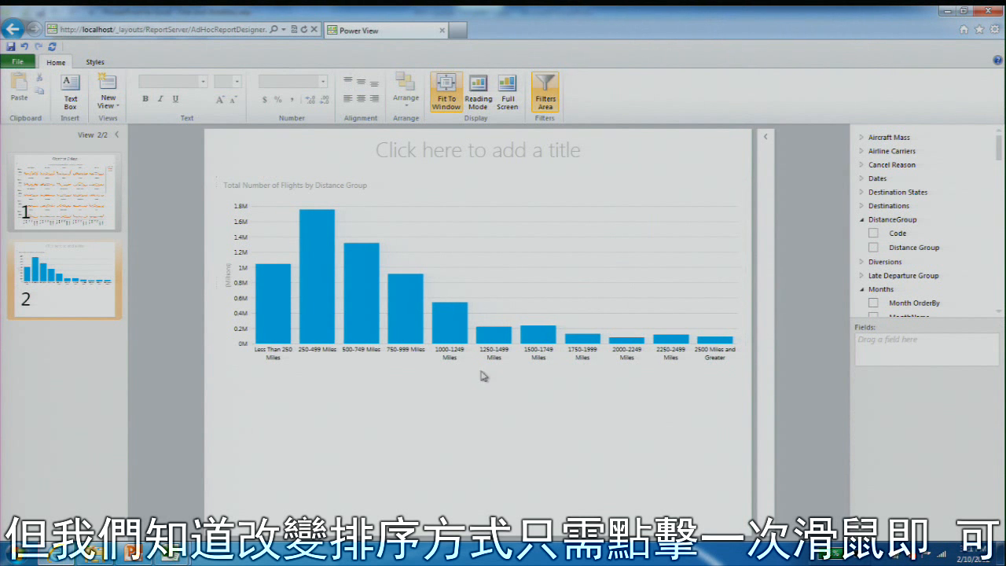
drag(481, 371, 482, 366)
click(350, 404)
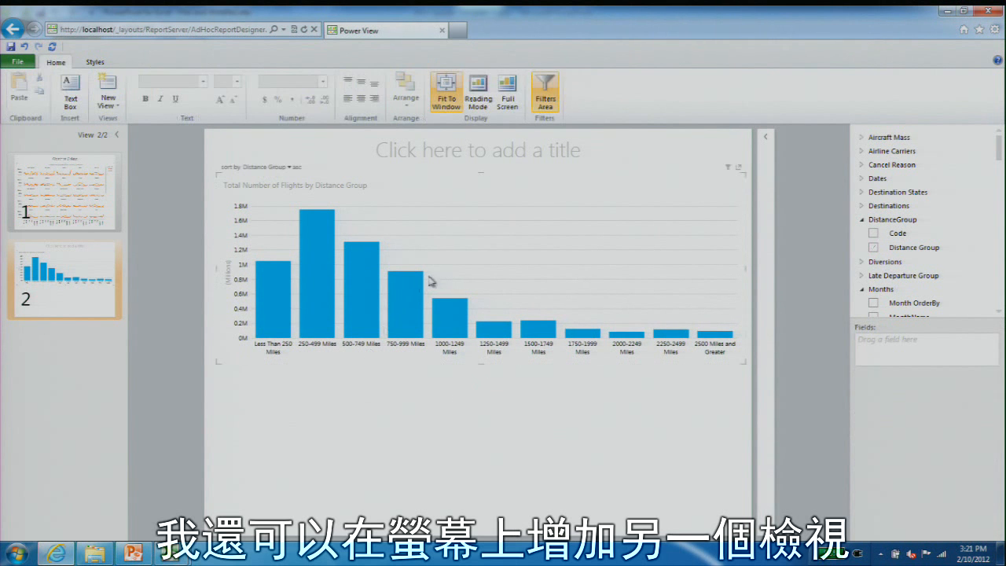
- Duplicate the Distance Group chart, place the copy directly below, and shorten the upper chart so both fit
click(482, 288)
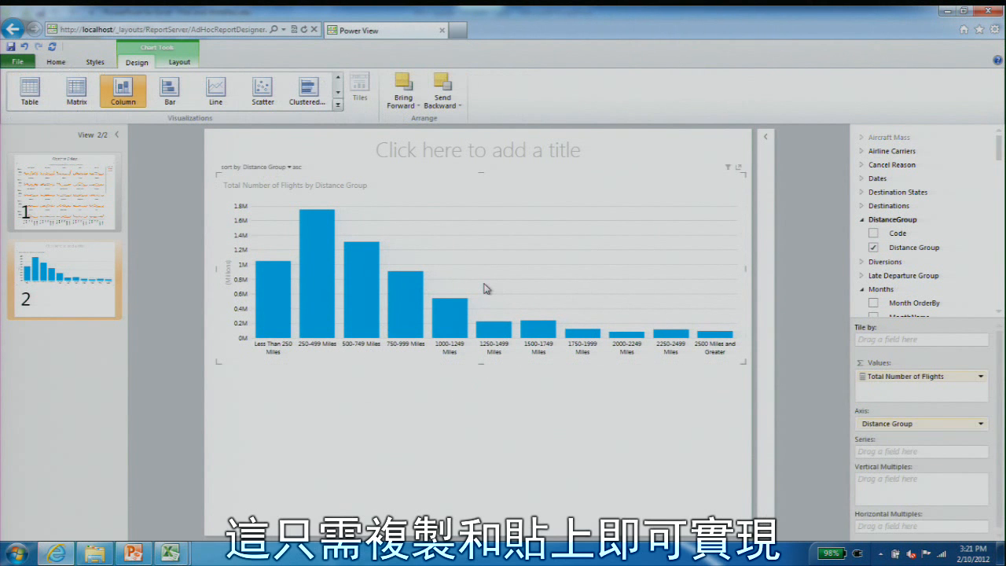
key(ctrl+v)
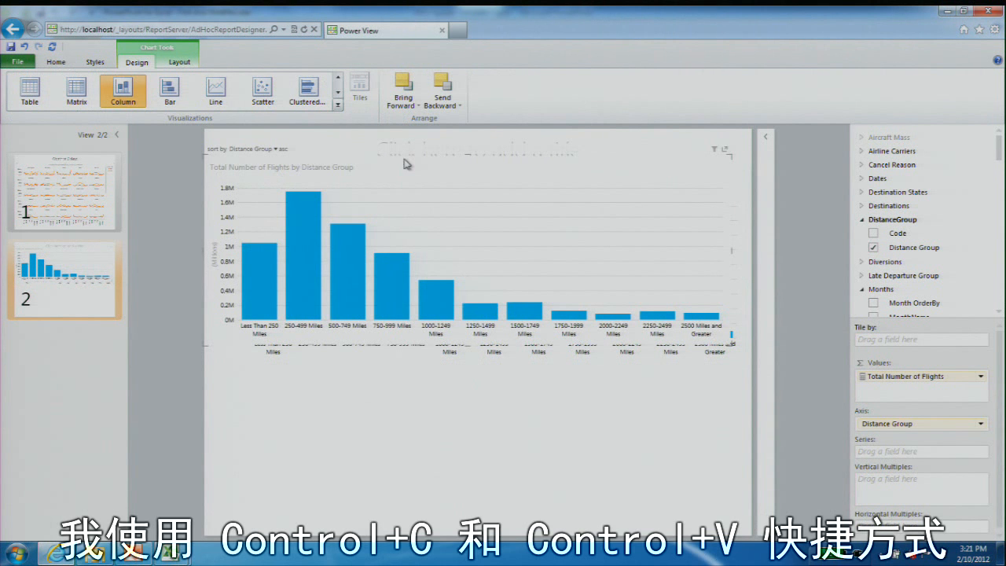
drag(406, 164, 422, 398)
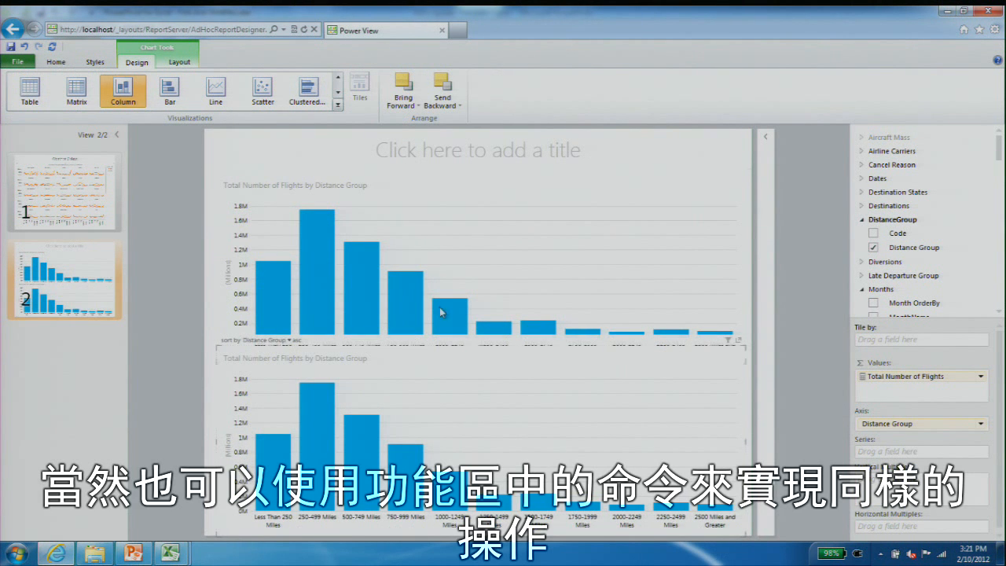
click(443, 185)
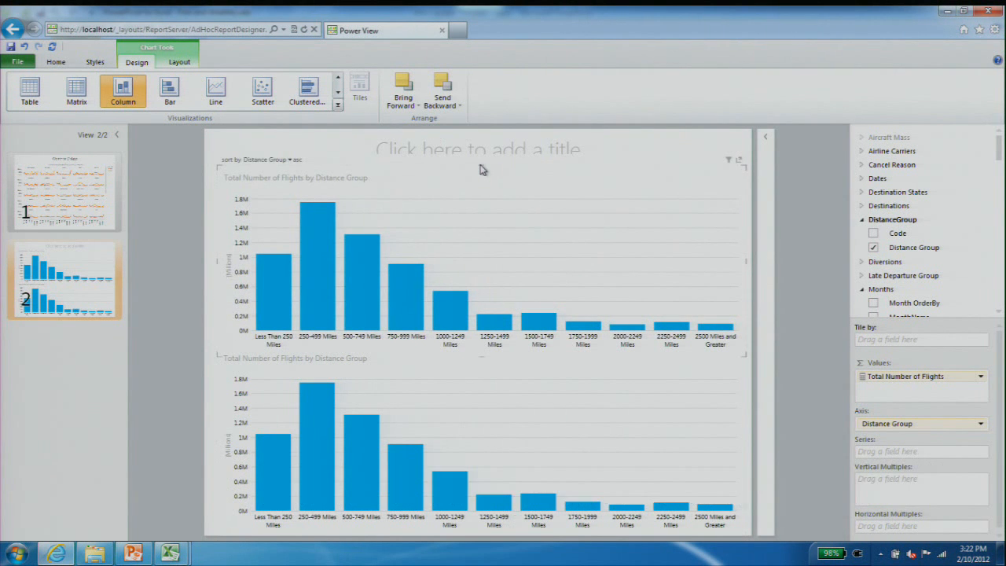
drag(483, 168, 483, 186)
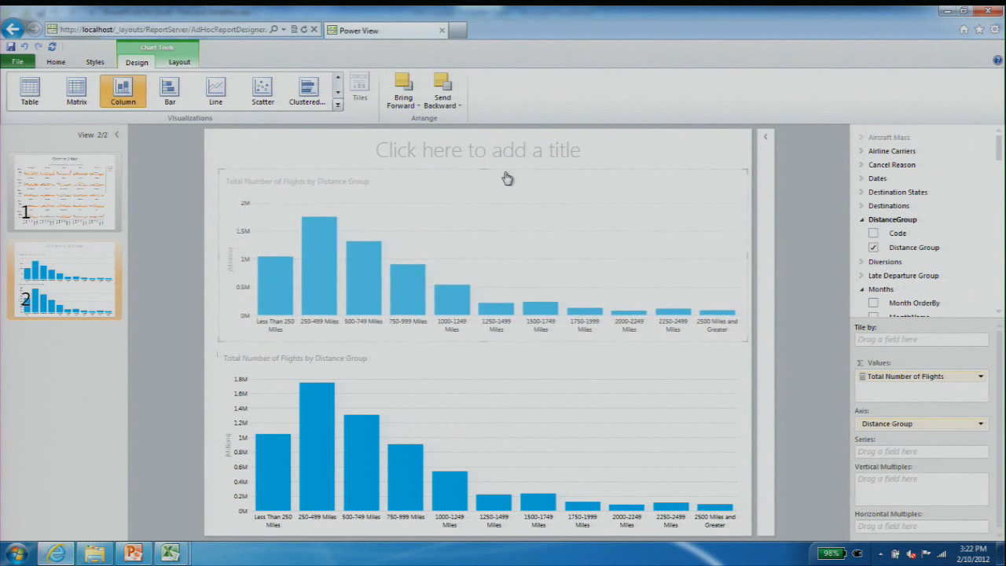
- Replace the lower chart's axis field with Airline Name and sort it by Total Number of Flights in descending order
click(478, 395)
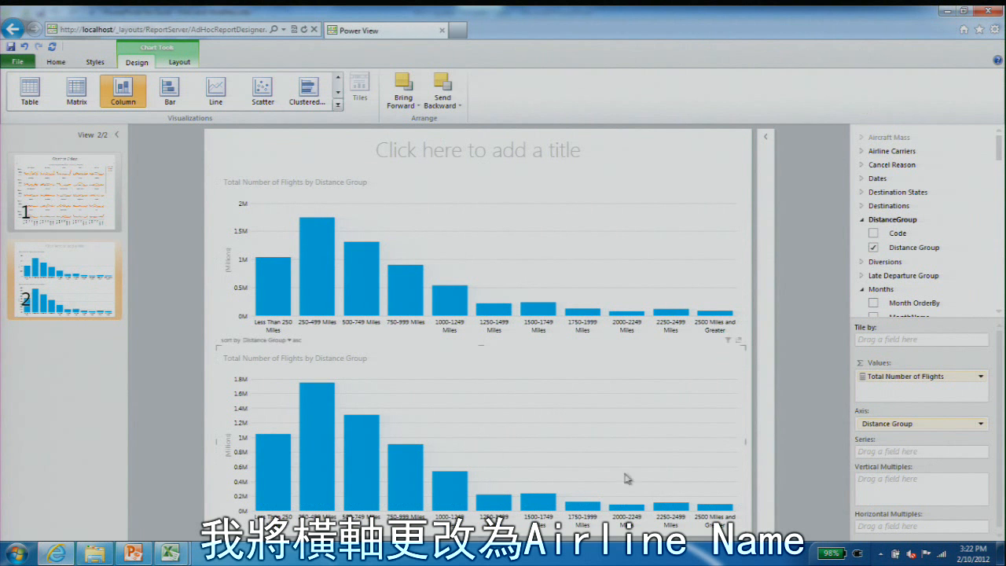
click(862, 152)
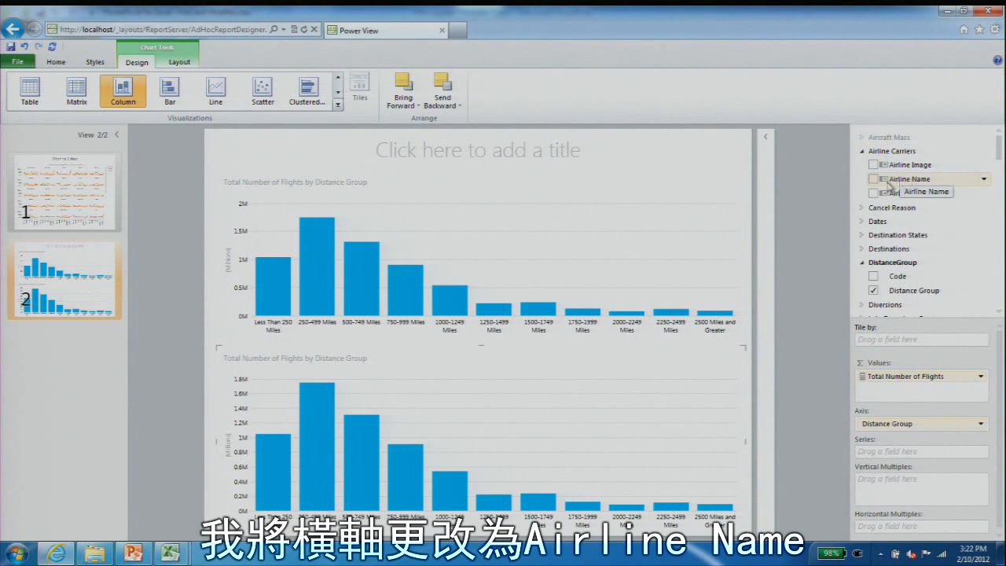
drag(909, 185, 902, 427)
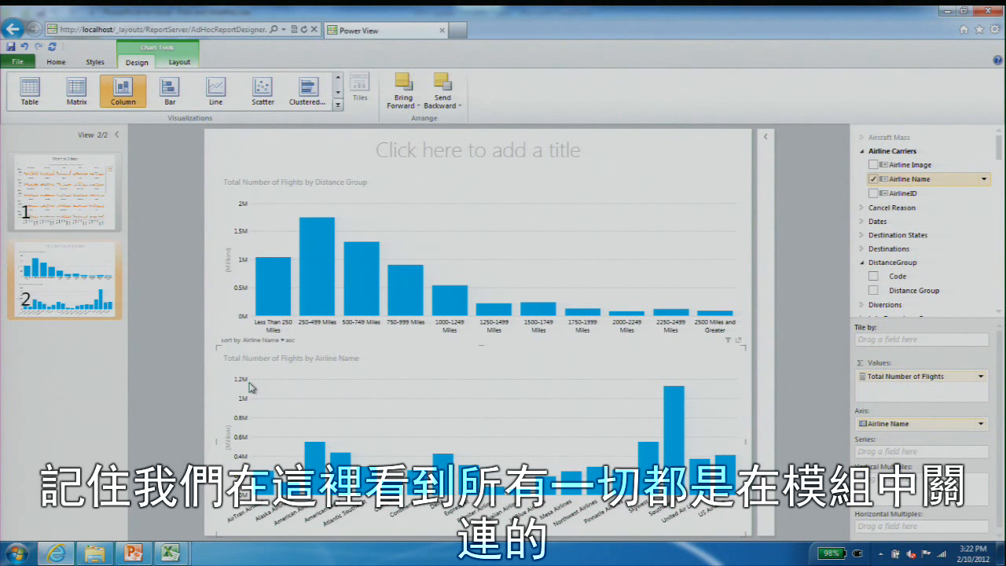
click(264, 340)
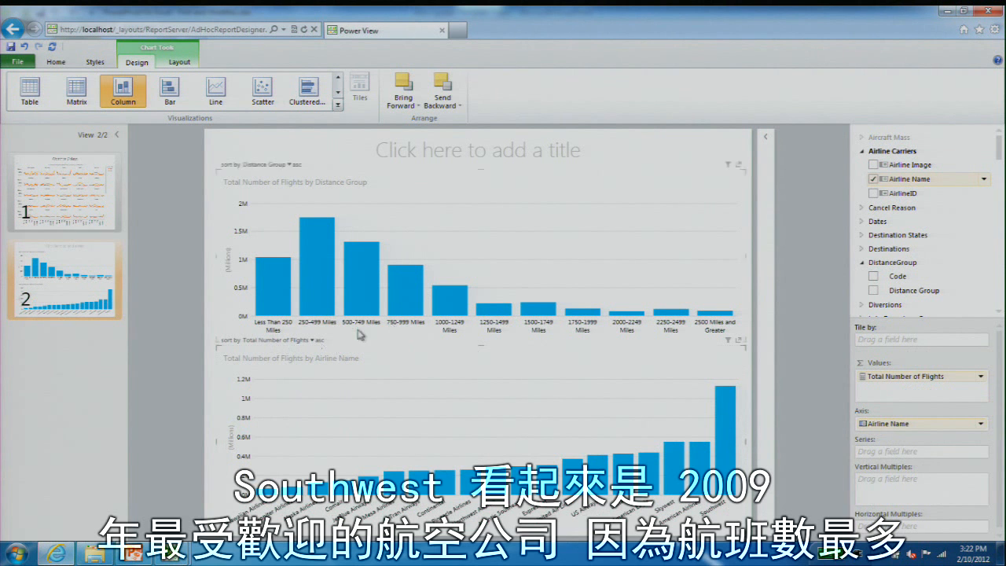
click(322, 340)
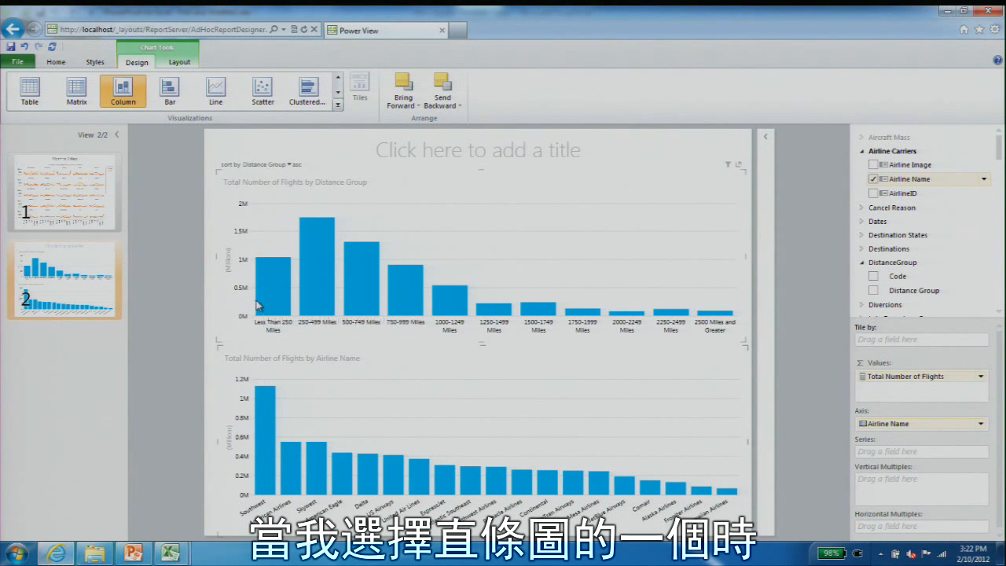
- Highlight the Less Than 250 Miles column, examine each airline's share including Hawaiian Airlines, and clear the highlight
mouse_move(269, 291)
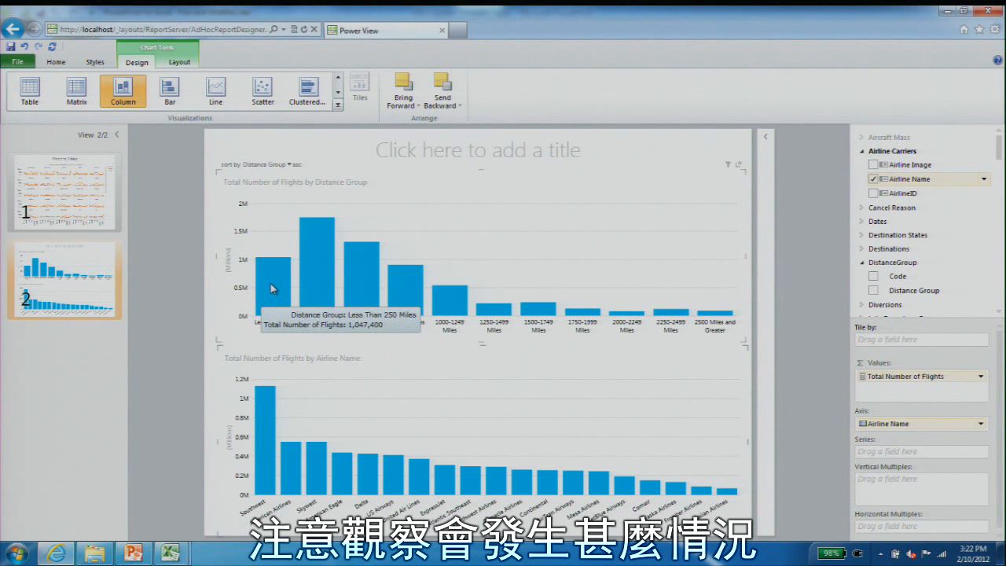
click(270, 287)
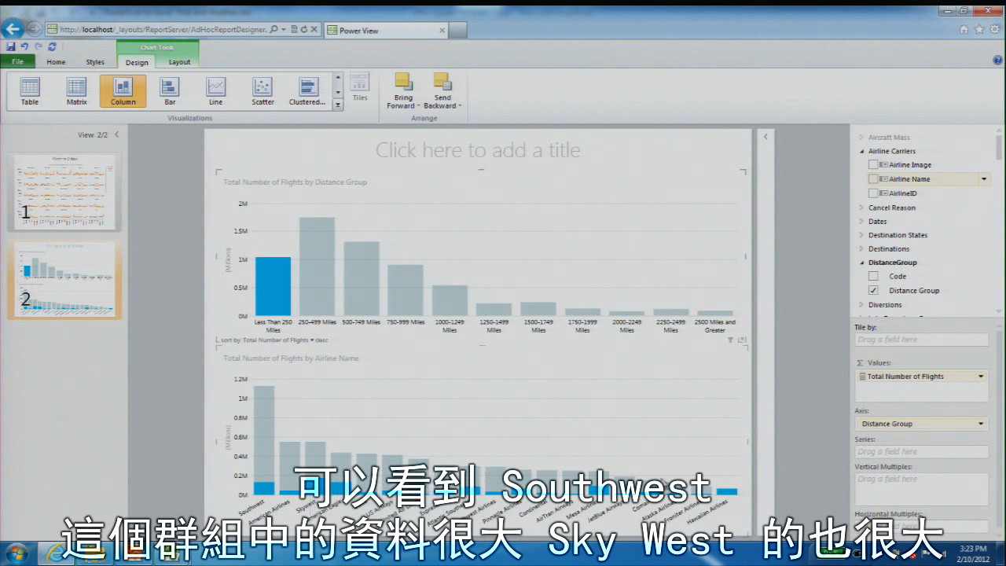
mouse_move(733, 493)
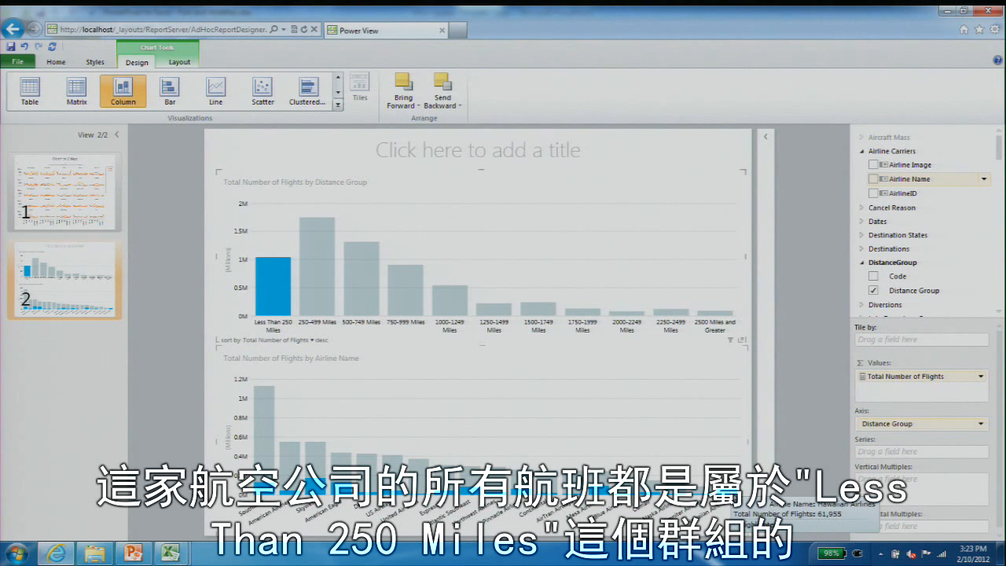
click(621, 439)
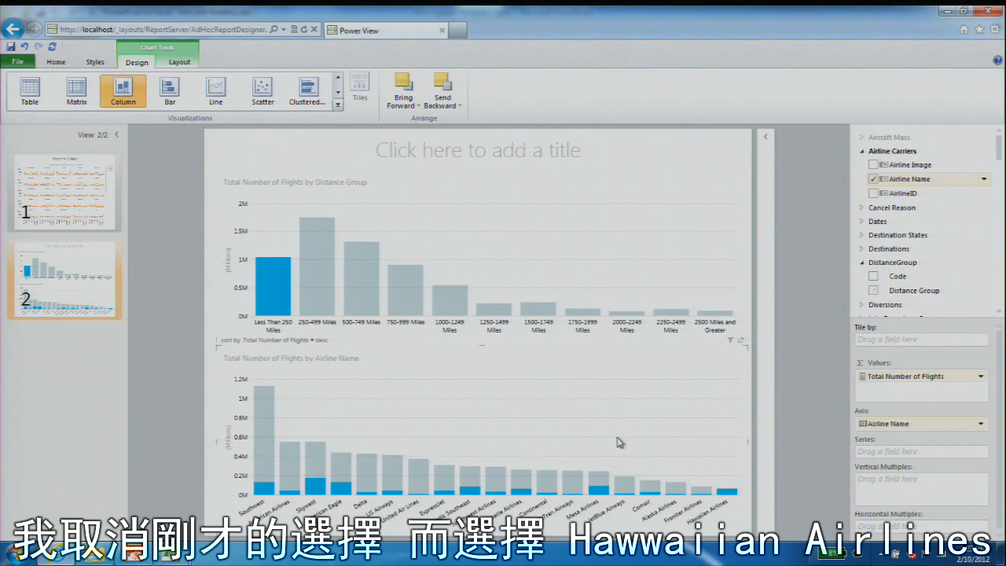
click(274, 296)
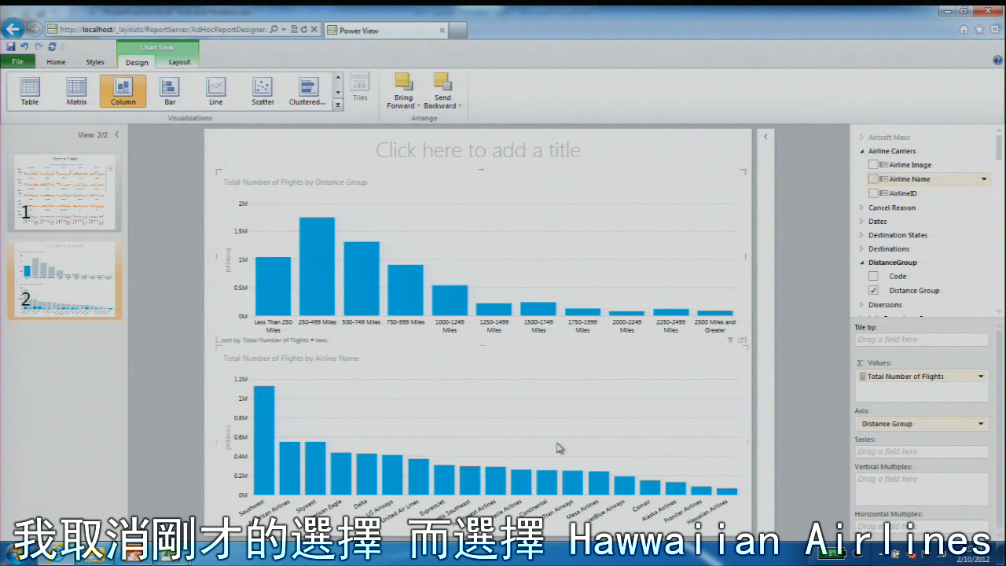
- Highlight Hawaiian Airlines in the lower chart and examine which distance groups its flights fall into
click(736, 493)
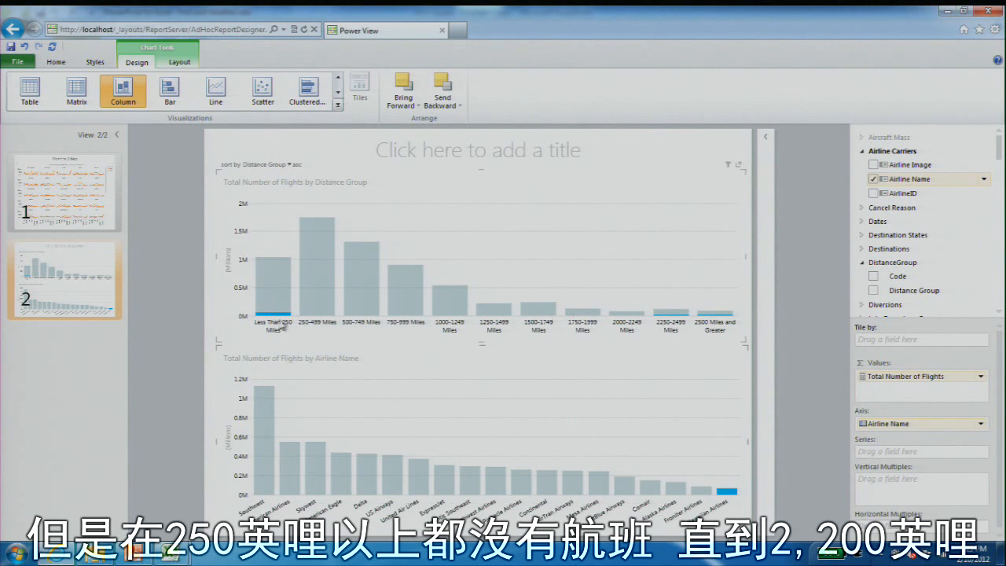
mouse_move(375, 277)
mouse_move(665, 319)
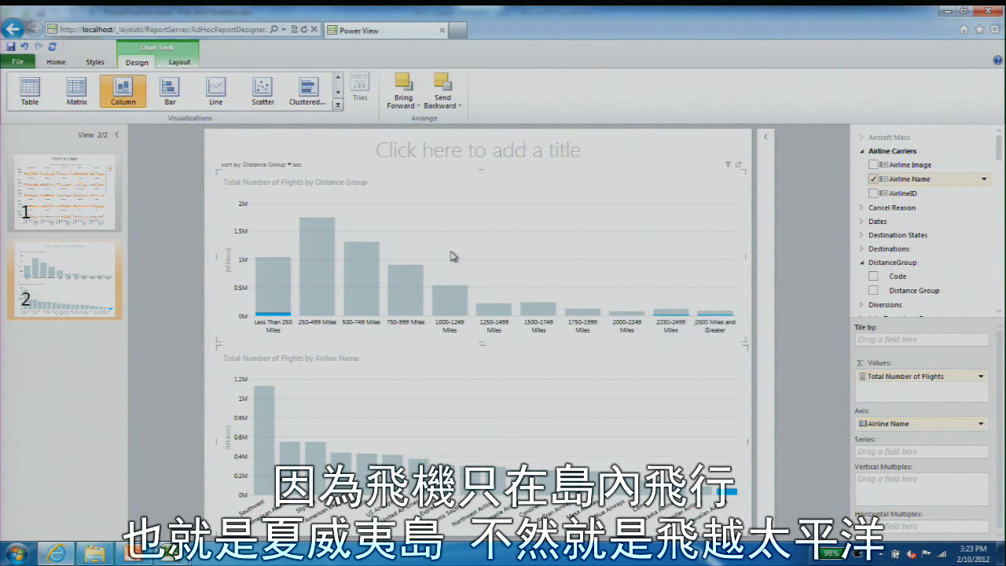
mouse_move(270, 280)
mouse_move(661, 316)
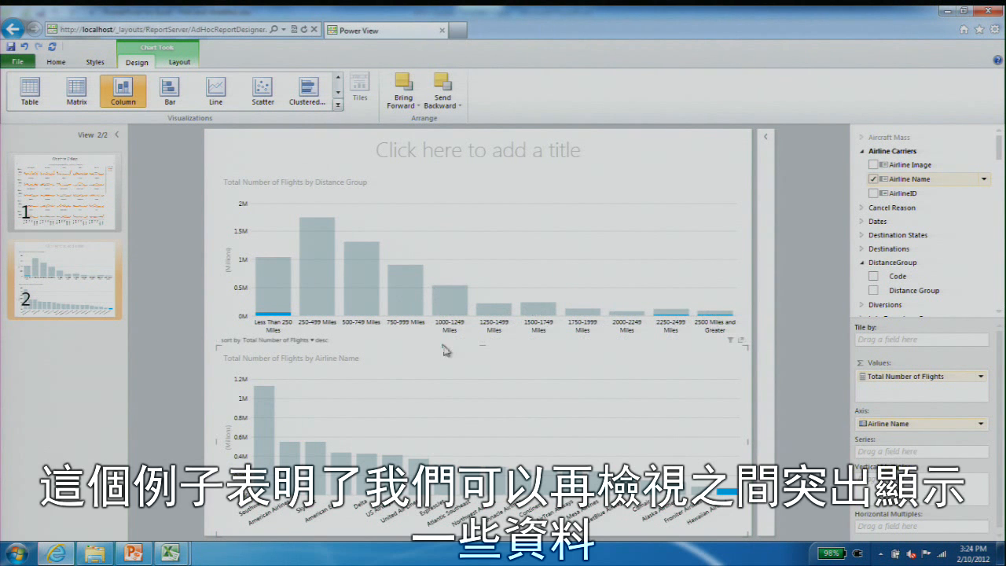
- Reduce the airline chart's height slightly from its upper edge and clear the Hawaiian Airlines highlight
drag(483, 349, 488, 360)
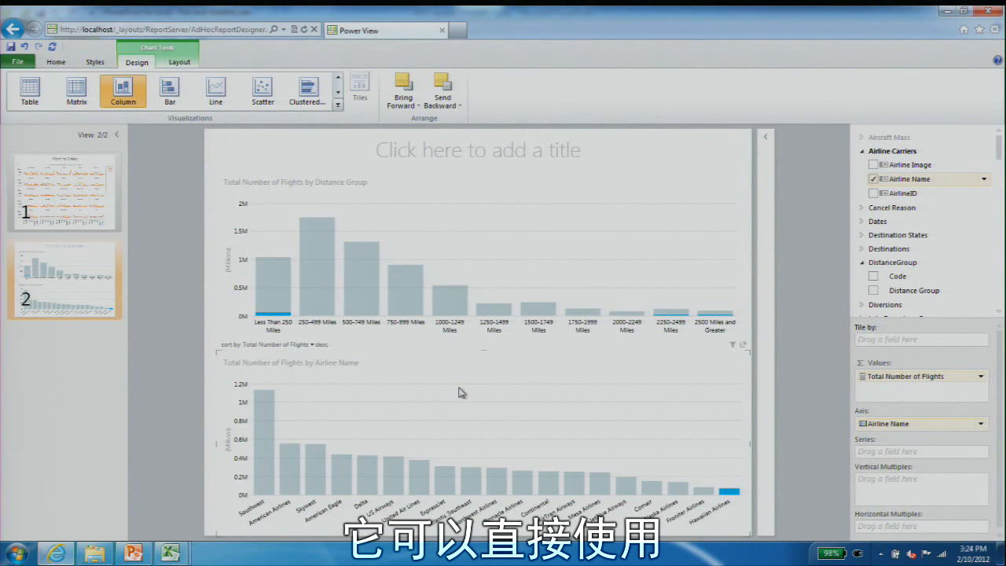
click(495, 265)
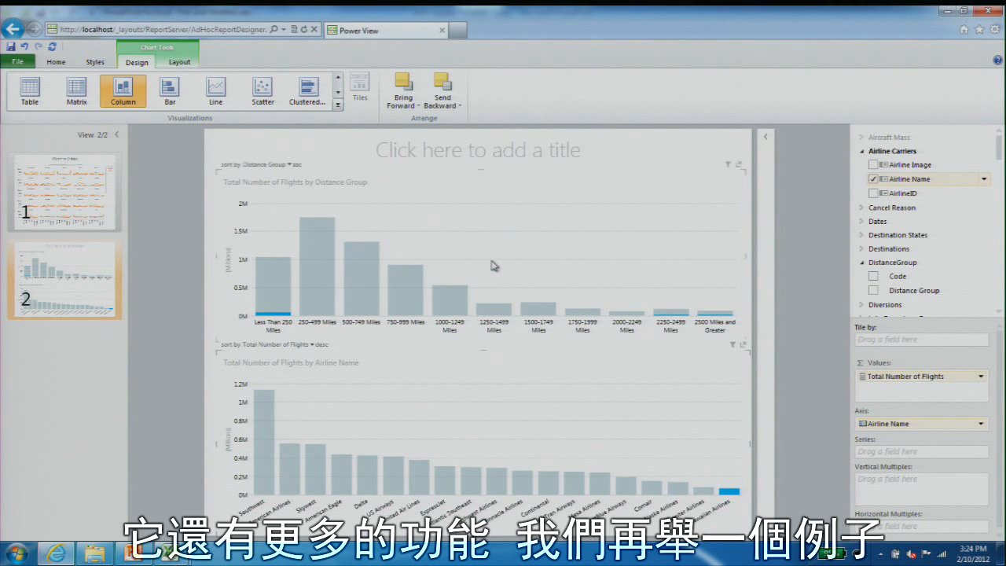
click(512, 430)
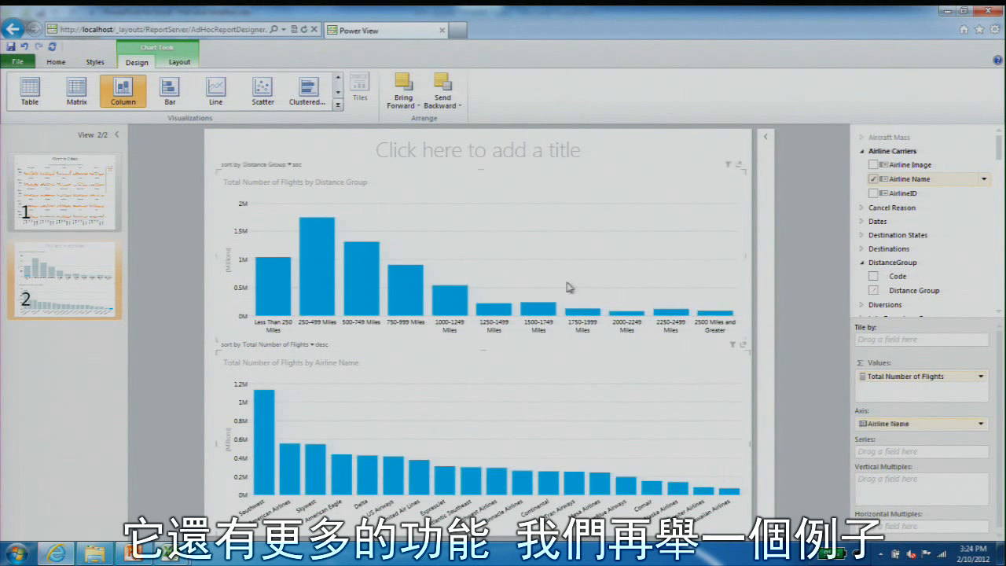
- Add AM or PM from Time of Day as the upper chart's series and highlight the PM segment of 250-499 Miles
drag(999, 152, 1002, 292)
click(641, 248)
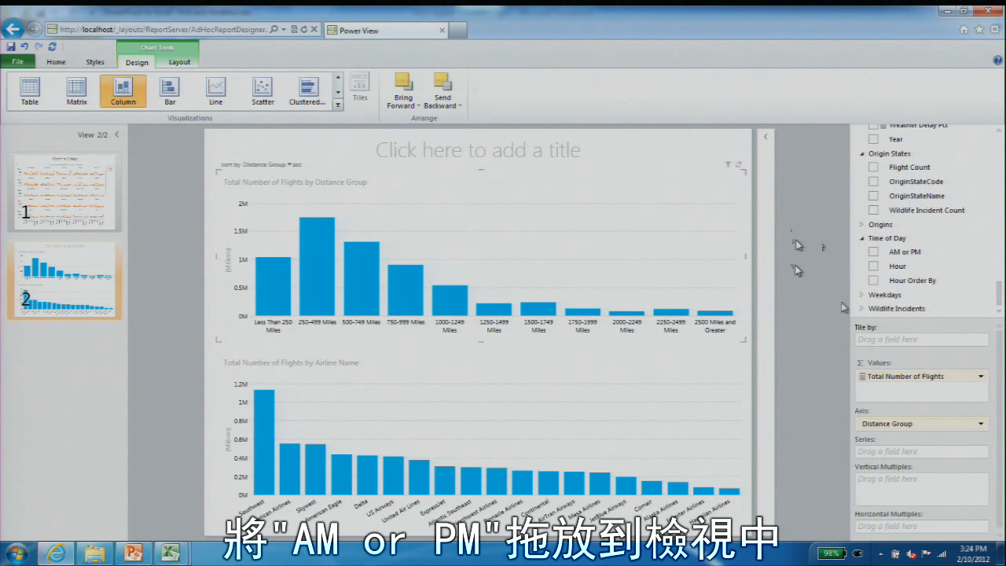
drag(904, 252, 639, 245)
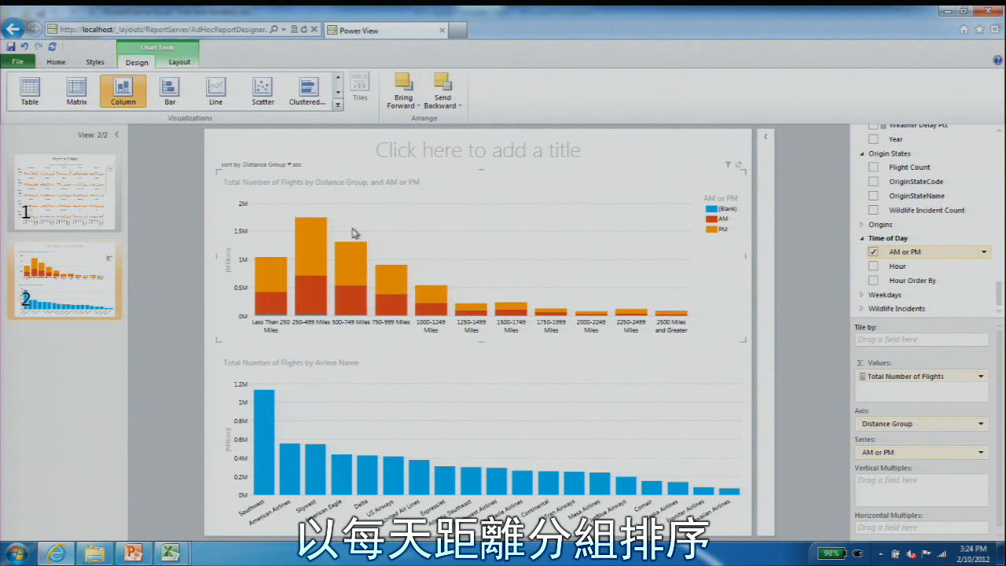
click(318, 250)
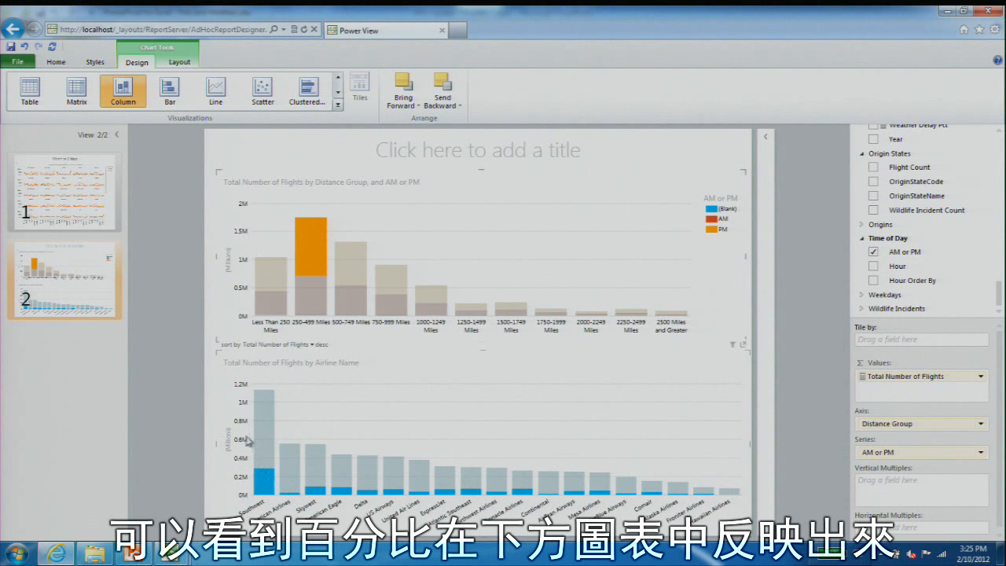
- Highlight Southwest and the PM series in turn, examine how each is reflected across the two charts, and clear the highlight
mouse_move(262, 409)
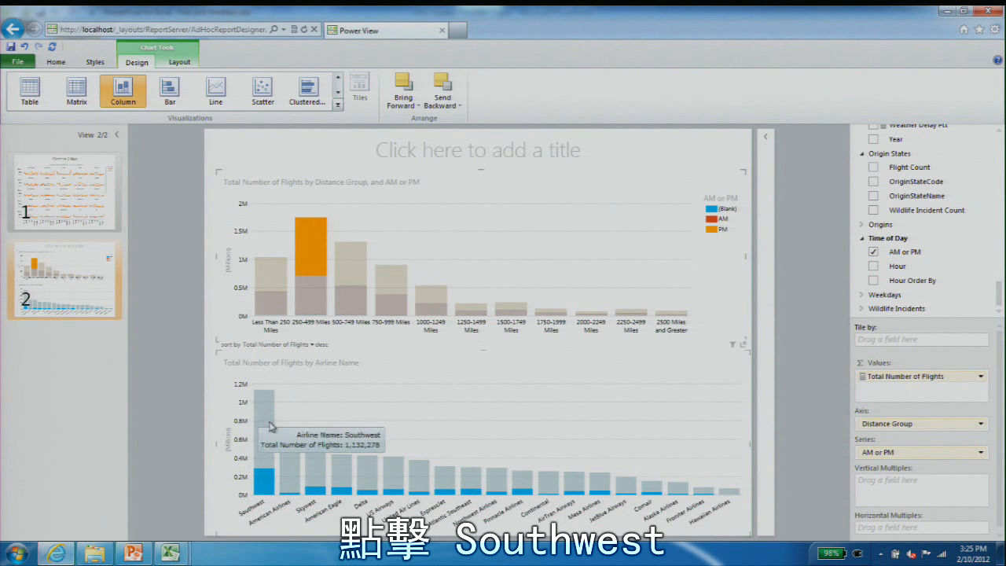
click(269, 426)
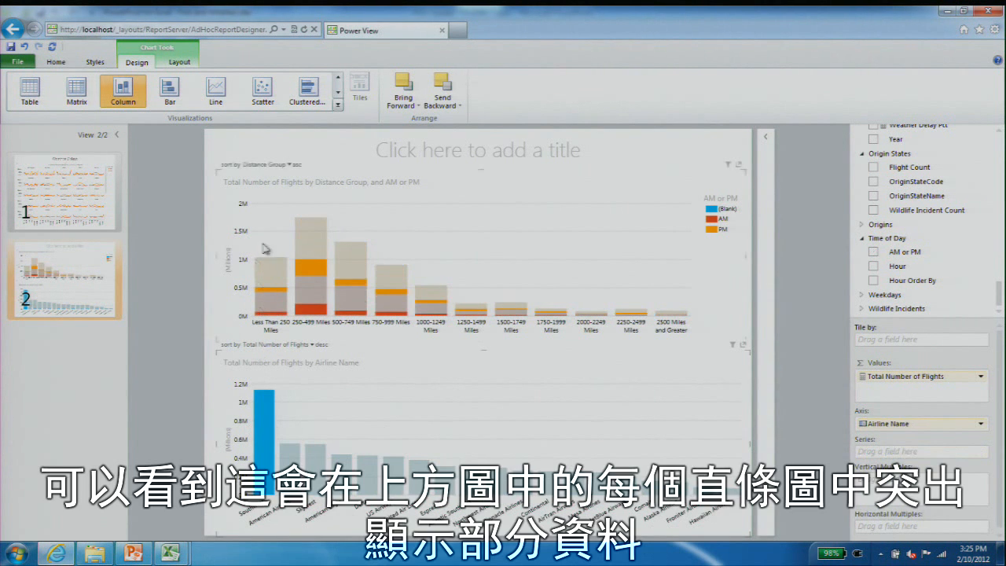
mouse_move(285, 277)
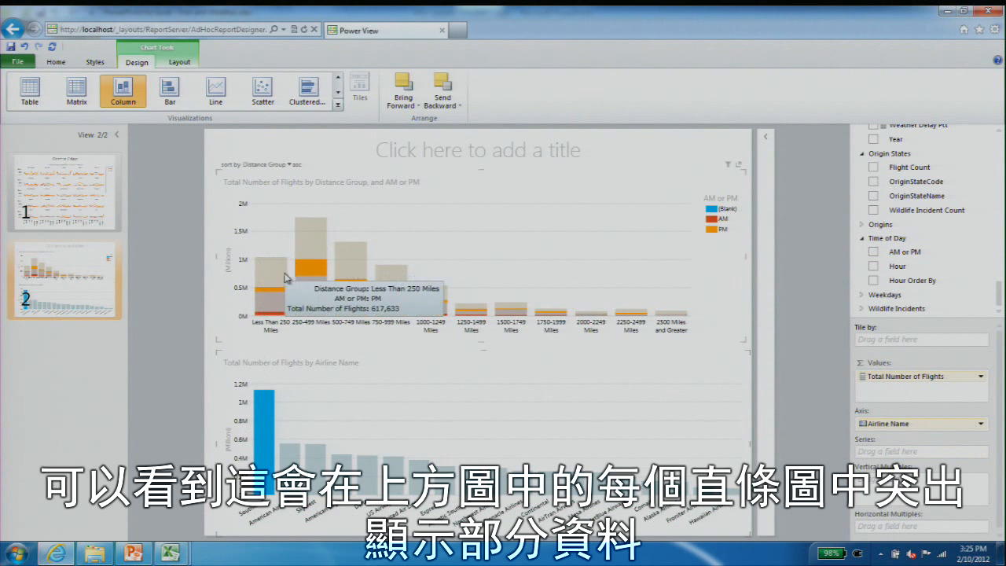
mouse_move(357, 285)
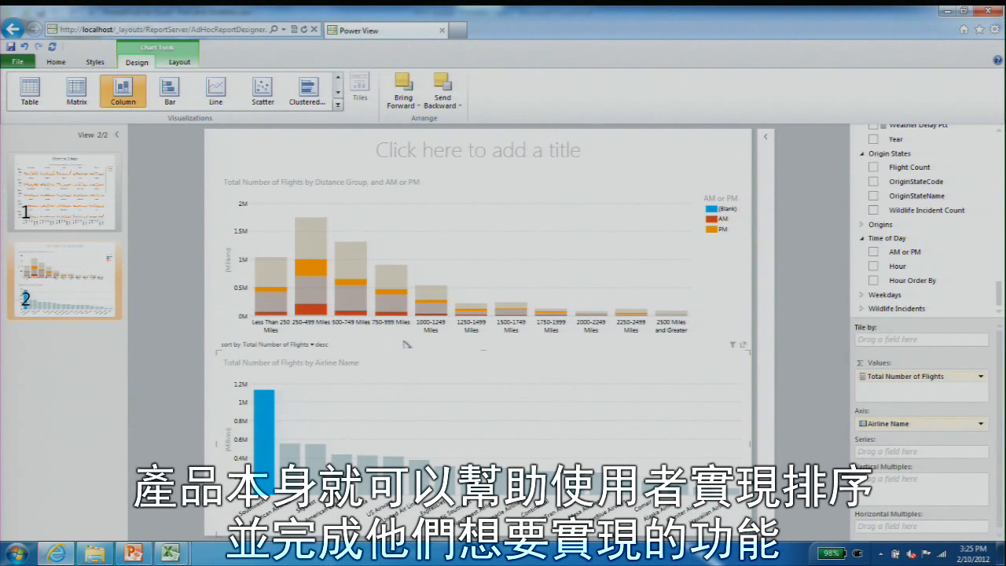
click(721, 229)
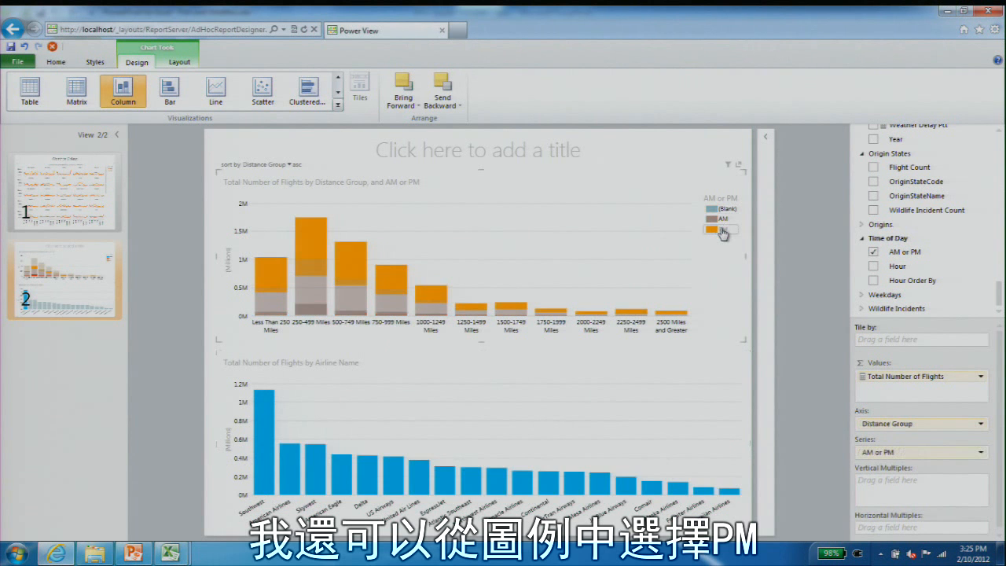
click(472, 249)
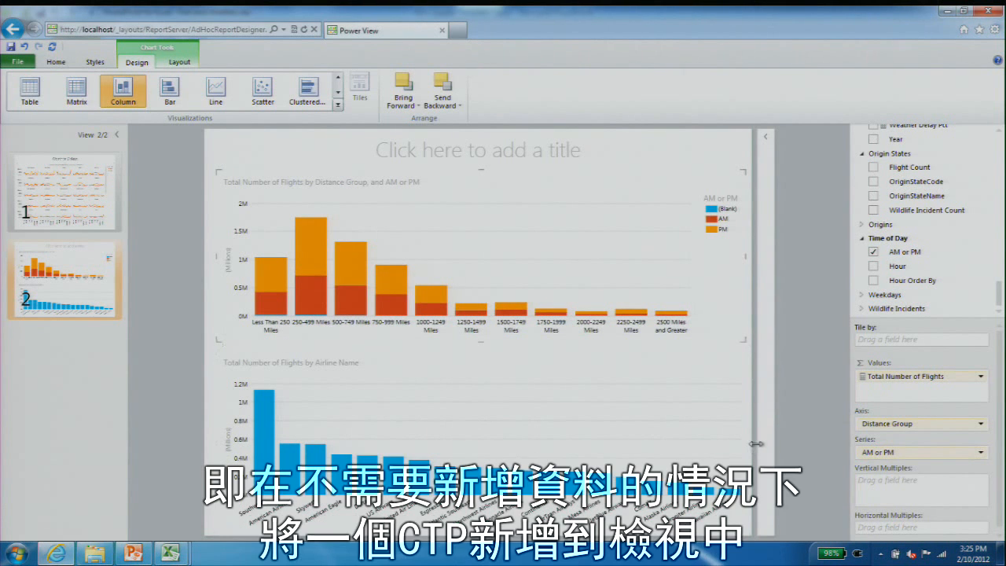
- Replace Total Number of Flights with OnTime Pct as the value of the lower airline chart
click(512, 420)
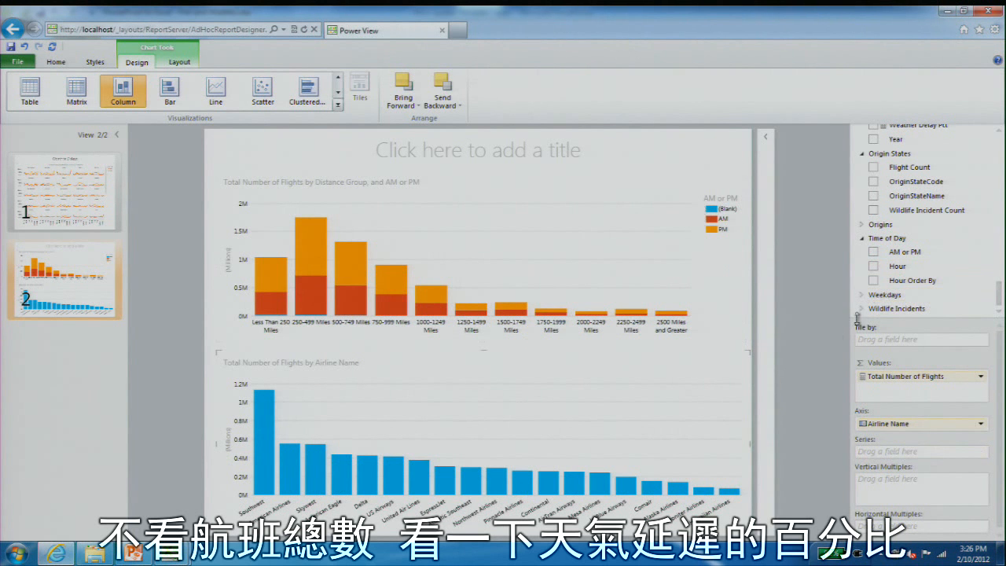
drag(996, 304, 1000, 260)
drag(934, 229, 910, 379)
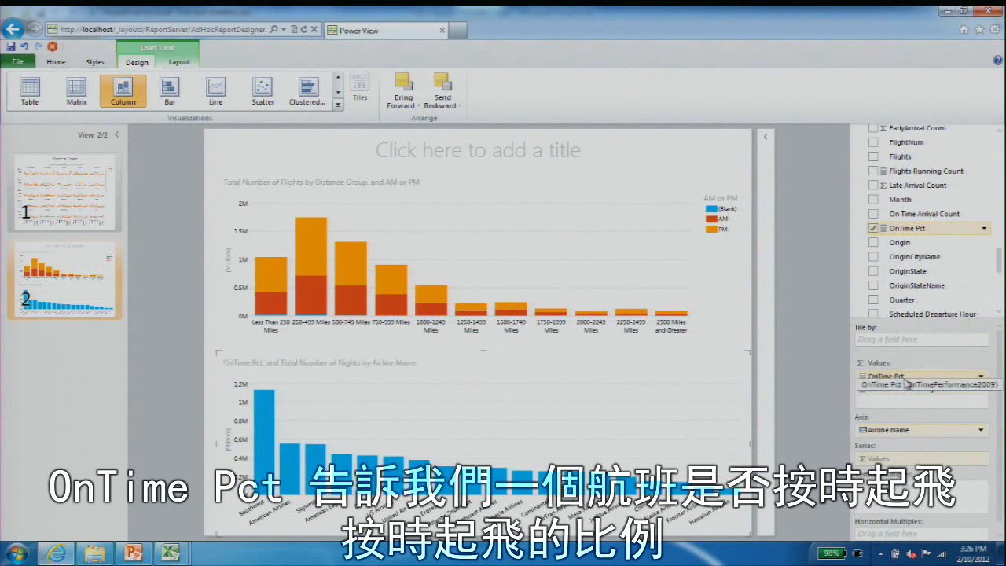
drag(924, 256, 923, 256)
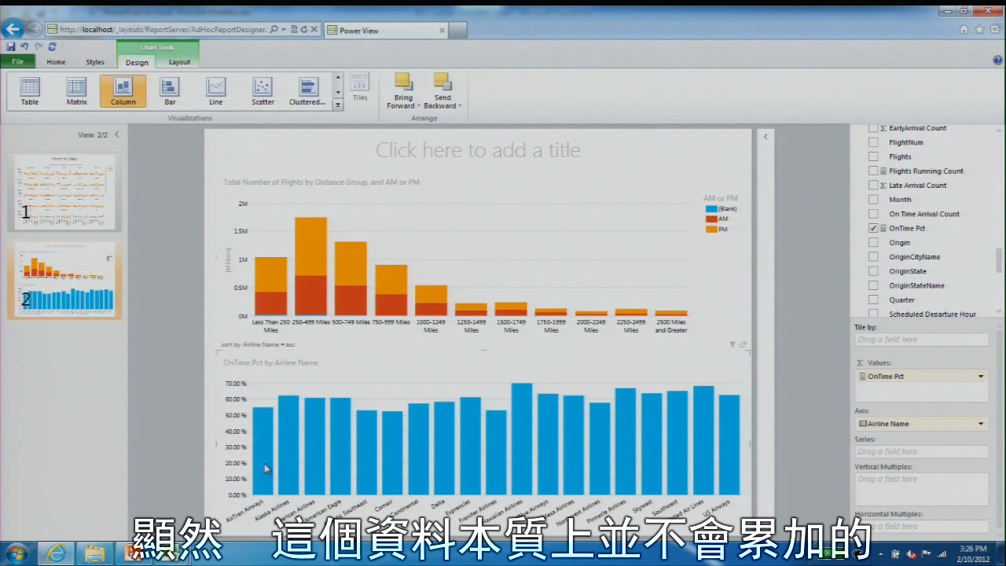
- Highlight the PM series and the AM segment of 2500 Miles and Greater in turn, and examine each airline's on-time percentage
mouse_move(254, 426)
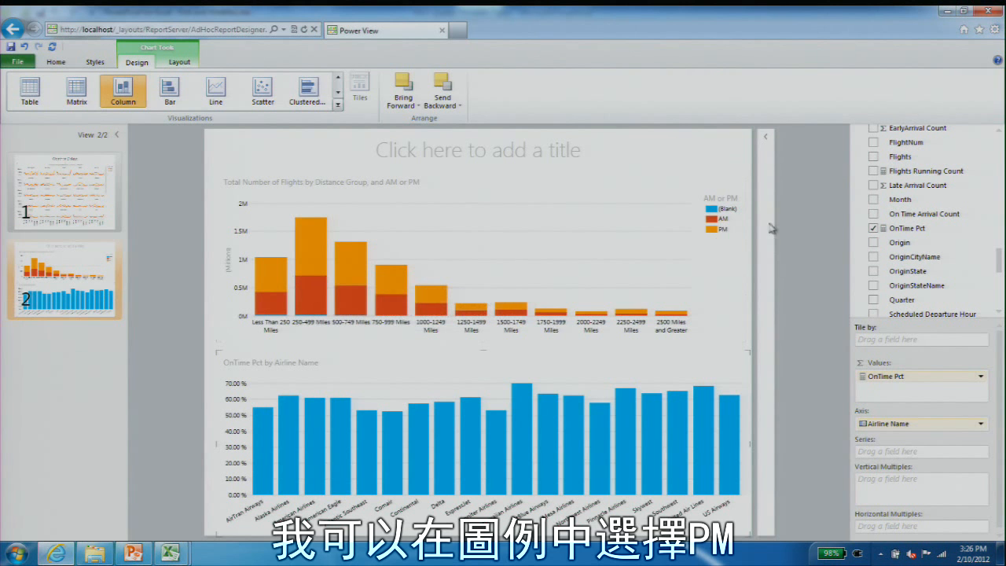
click(724, 231)
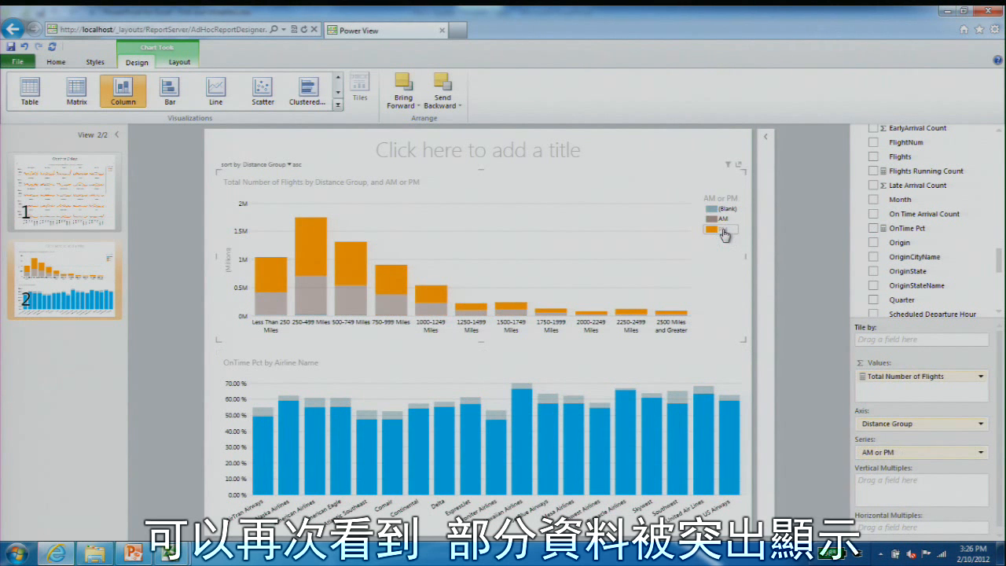
click(665, 315)
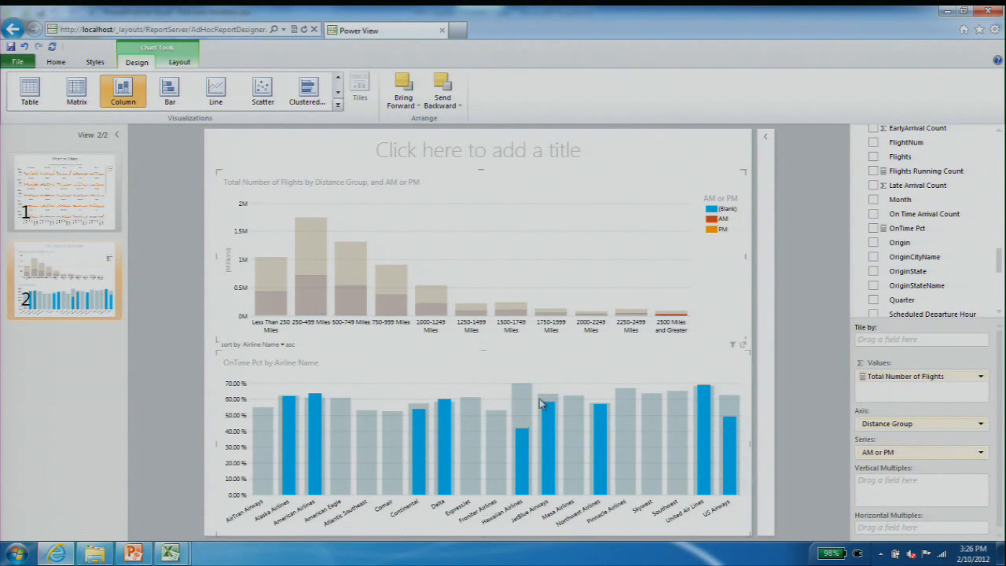
mouse_move(544, 404)
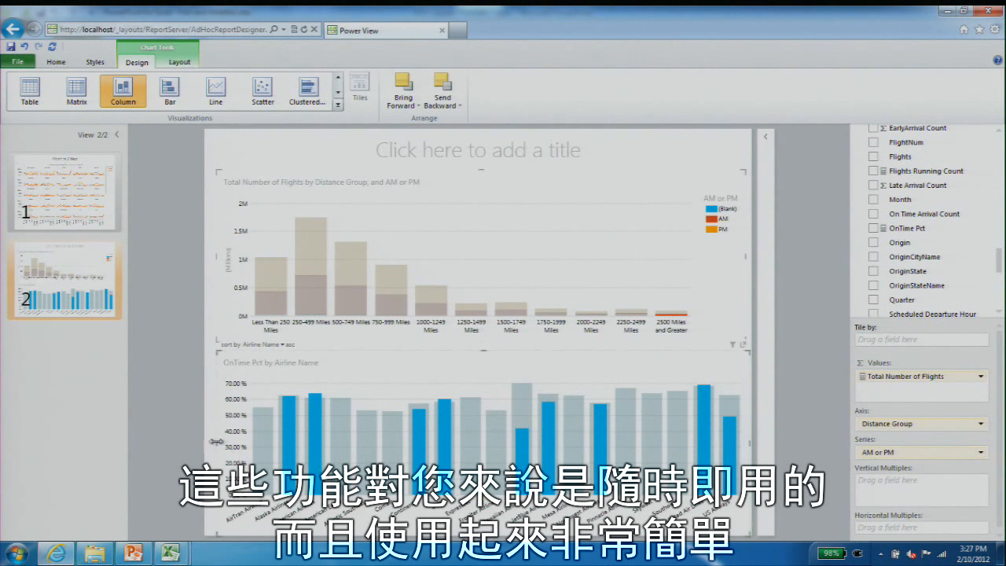
- Narrow both charts from their left edges to free a strip along the left side of the view
drag(214, 442, 322, 439)
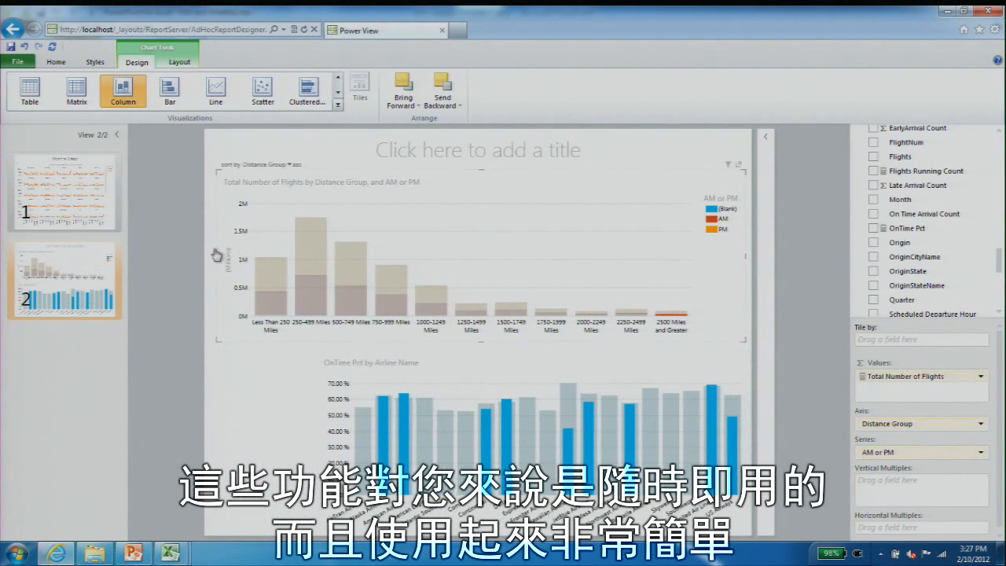
drag(217, 256, 322, 260)
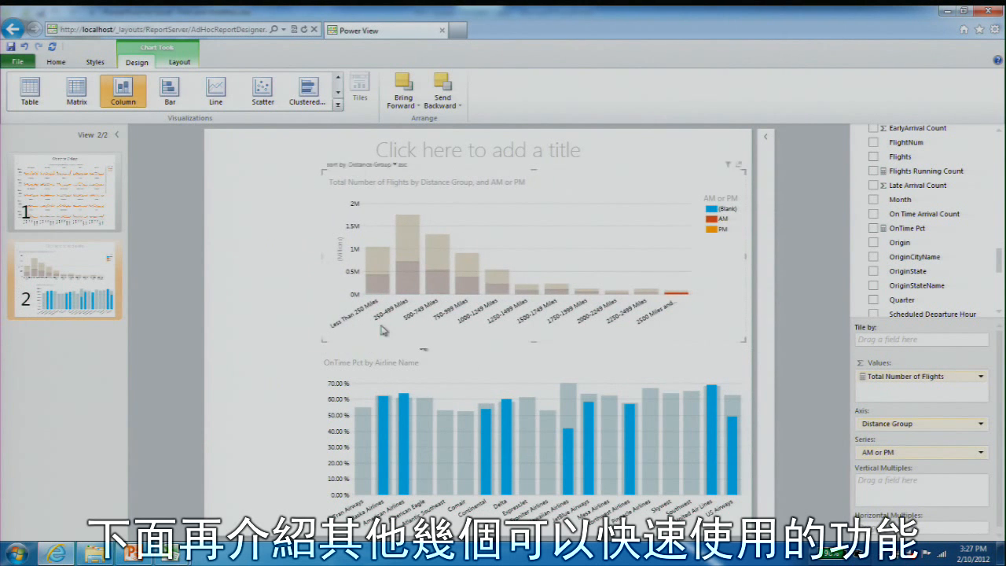
- Delete the OnTime Pct chart and extend the distance group chart downward to fill most of the view's height
click(467, 384)
key(Delete)
click(520, 275)
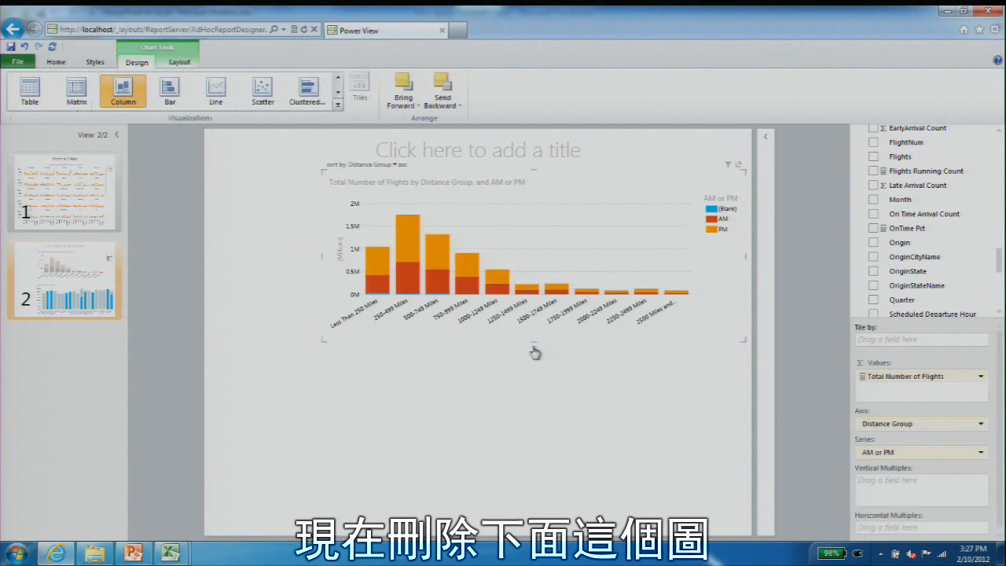
drag(534, 341, 533, 477)
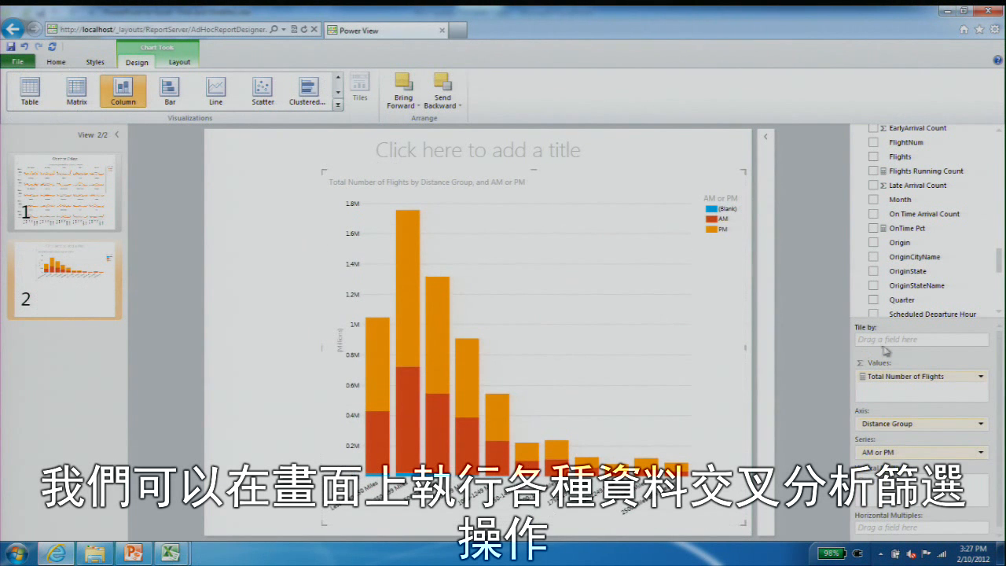
- Add an Airline Image table in the free space beside the chart and extend it down to the chart's lower end
drag(999, 259, 999, 145)
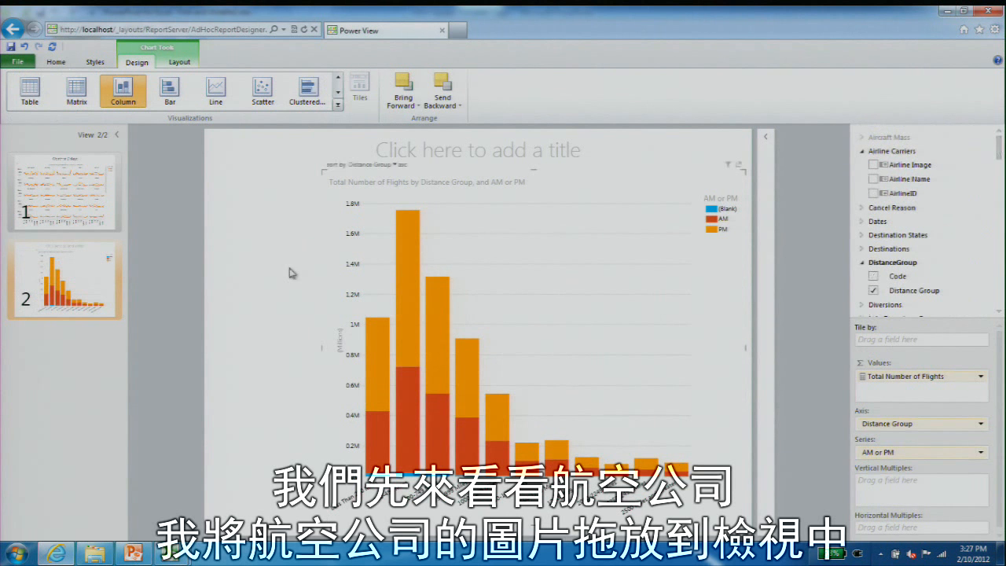
click(213, 292)
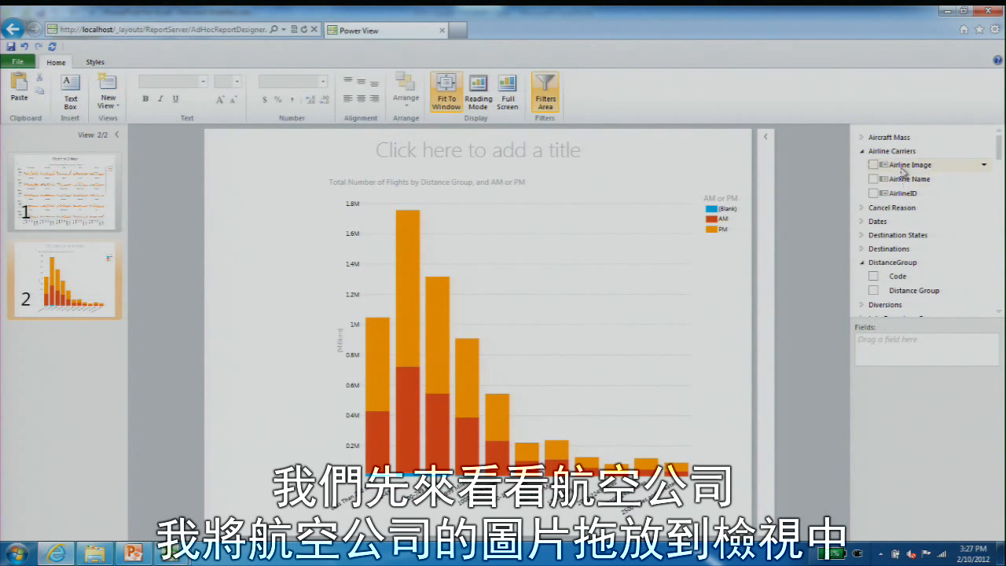
drag(904, 172, 252, 234)
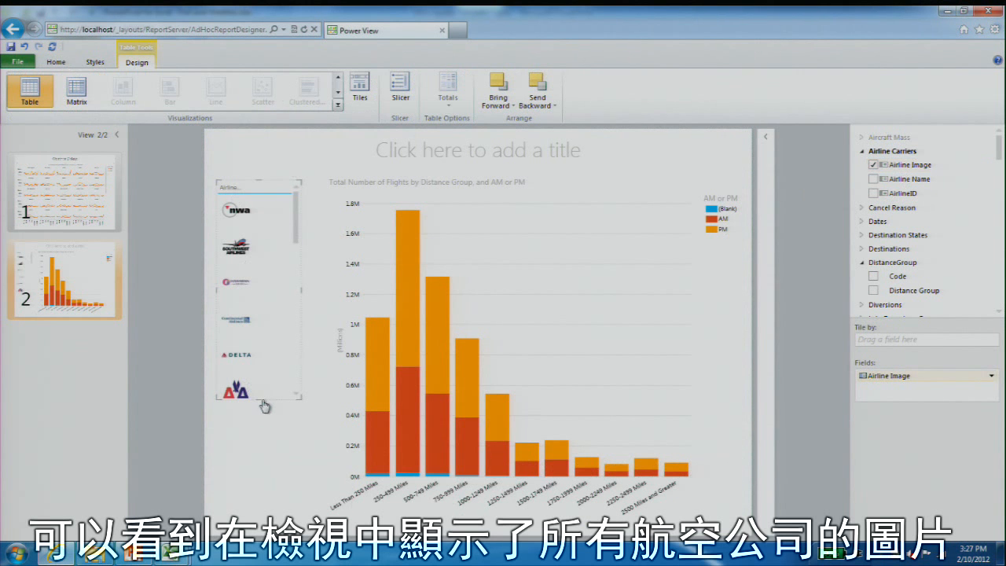
drag(260, 401, 260, 523)
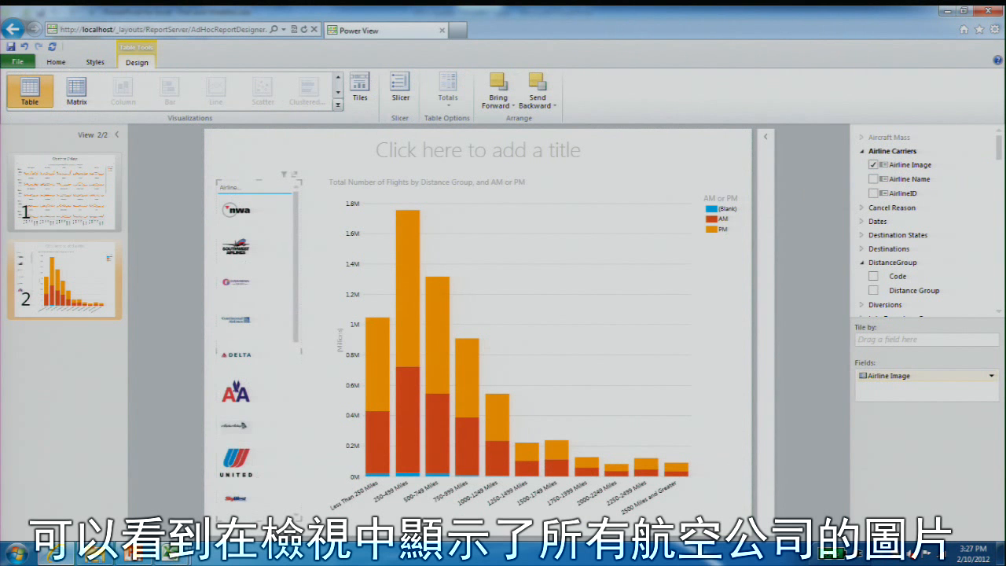
mouse_move(298, 245)
mouse_down()
mouse_move(303, 440)
mouse_move(308, 254)
mouse_up()
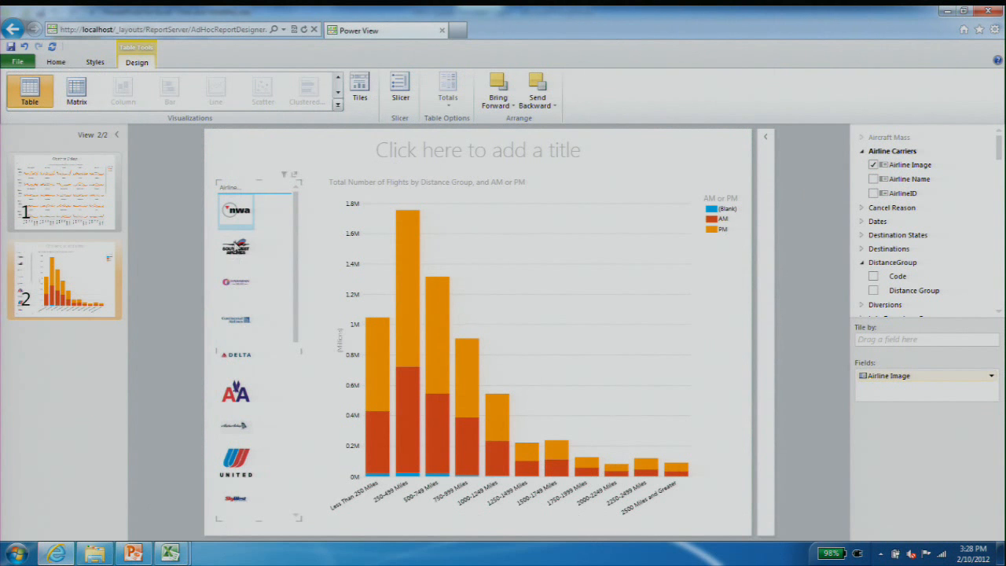
- Turn the Airline Image table into a slicer and filter the chart by one airline after another, from Northwest and Southwest through to Delta
click(401, 98)
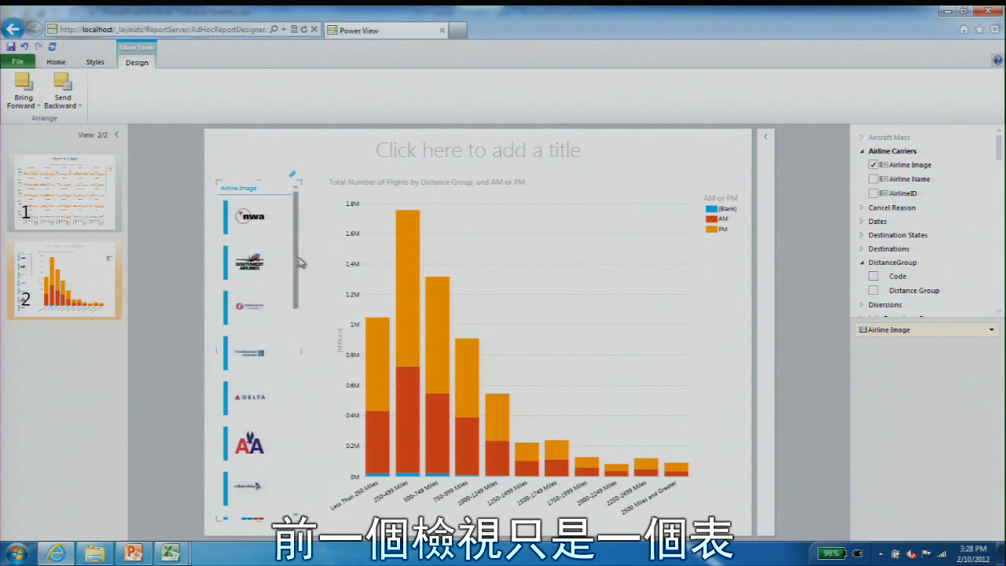
click(257, 230)
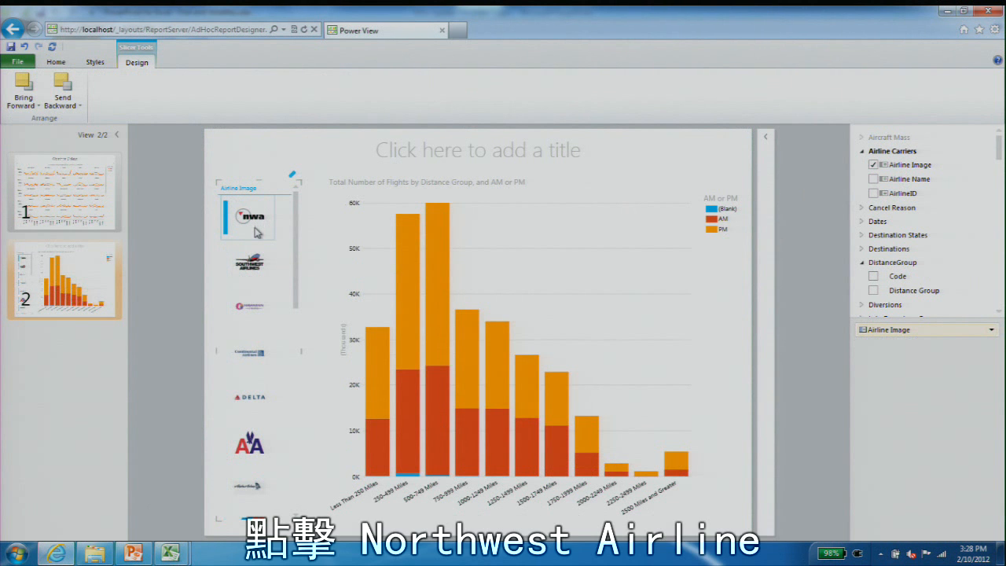
click(247, 279)
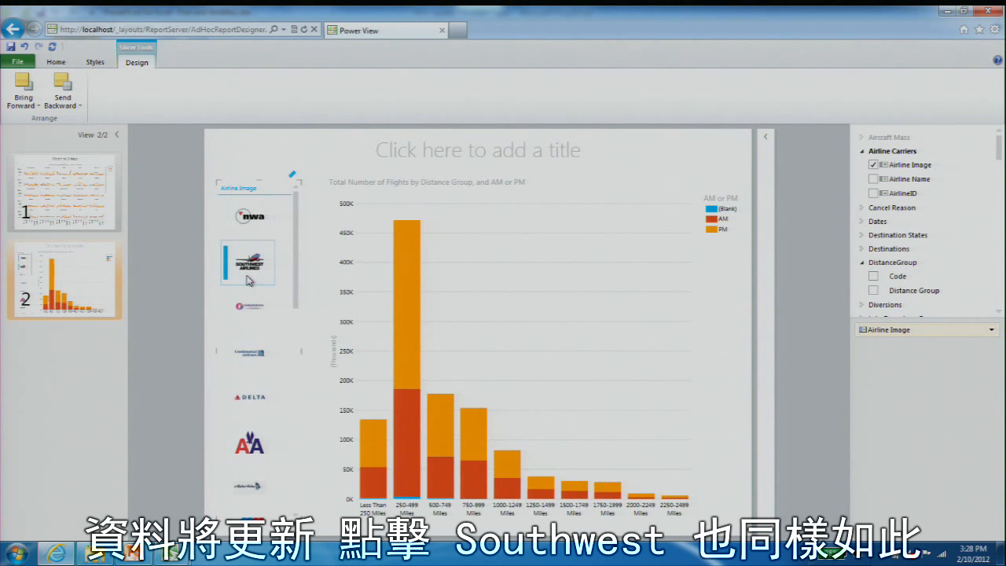
click(249, 307)
click(241, 353)
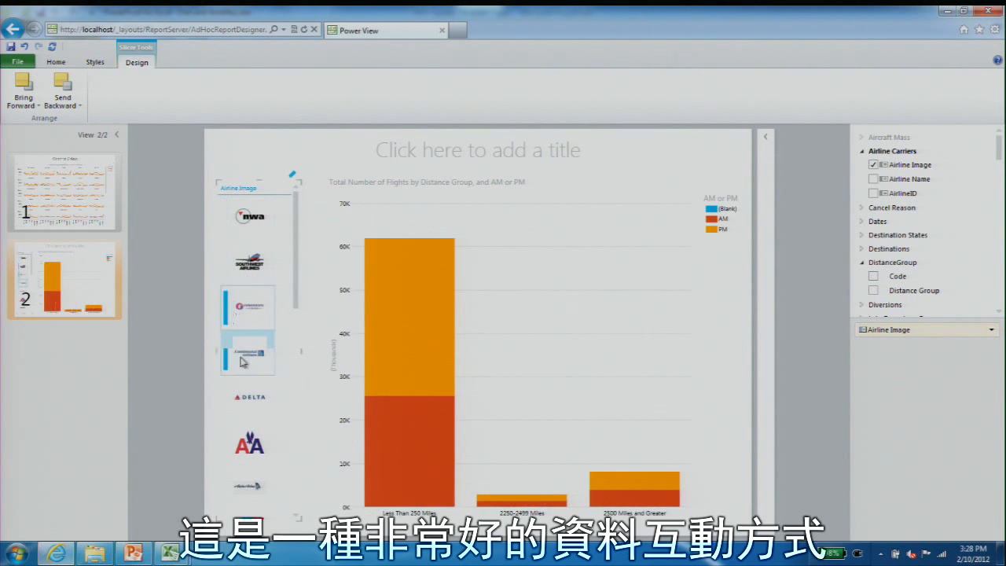
click(245, 397)
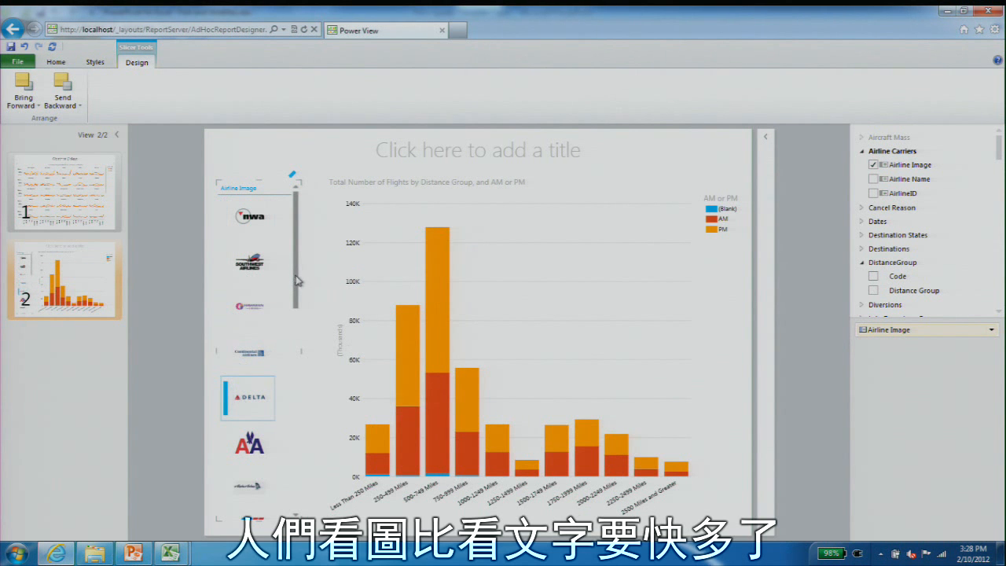
- Browse the airline logos in the slicer and filter the chart by United
scroll(298, 275, down, 1)
scroll(307, 252, up, 1)
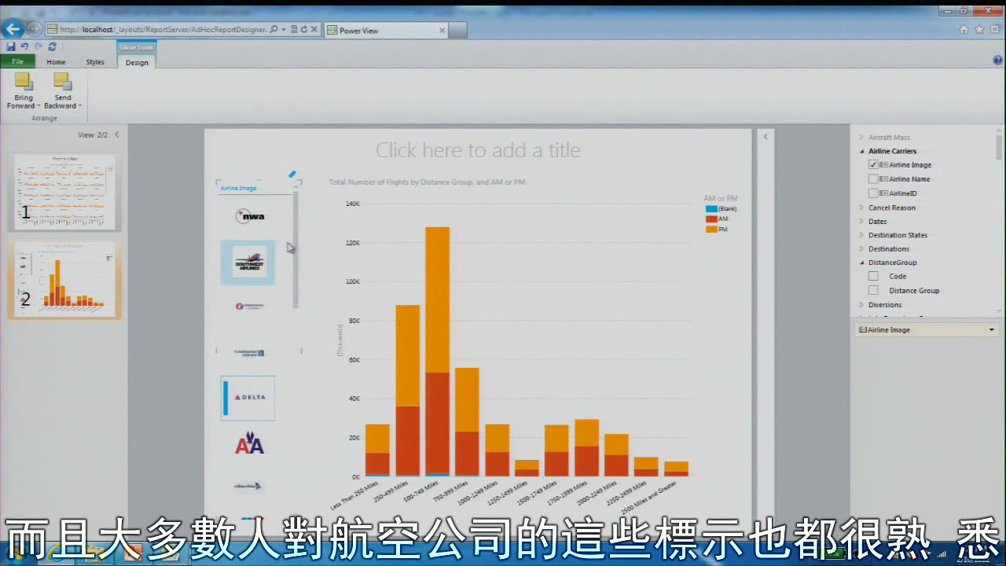
drag(294, 246, 299, 317)
click(269, 353)
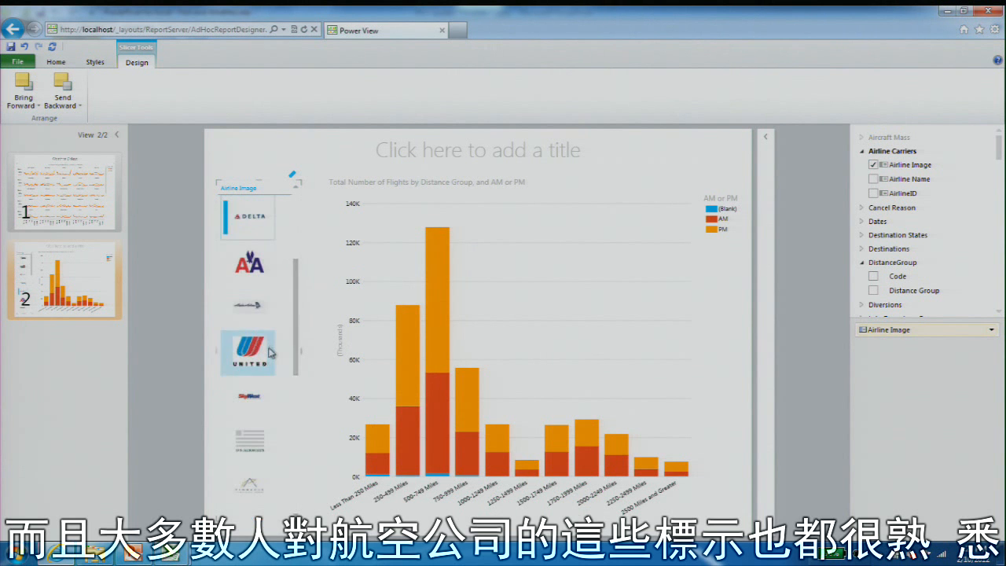
click(297, 391)
drag(288, 423, 300, 272)
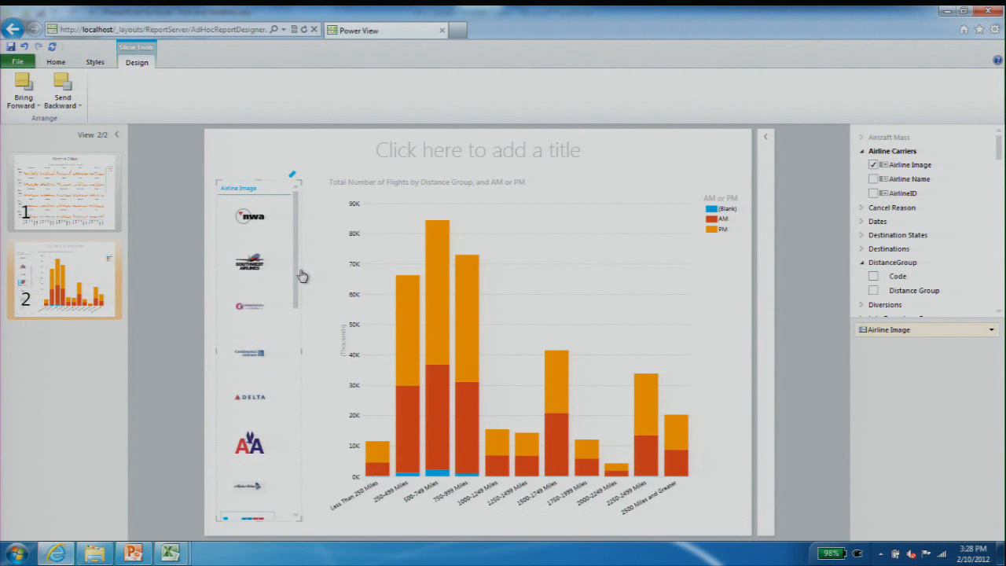
- Duplicate view 2 as a third view and delete both the slicer and the chart from the copy
click(116, 250)
click(151, 278)
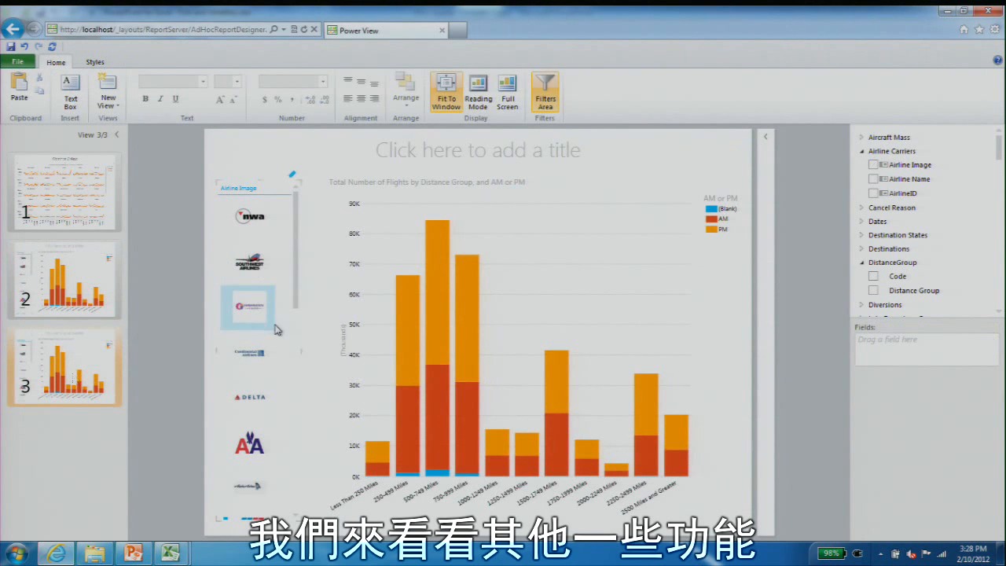
click(280, 336)
key(Delete)
click(403, 295)
key(Delete)
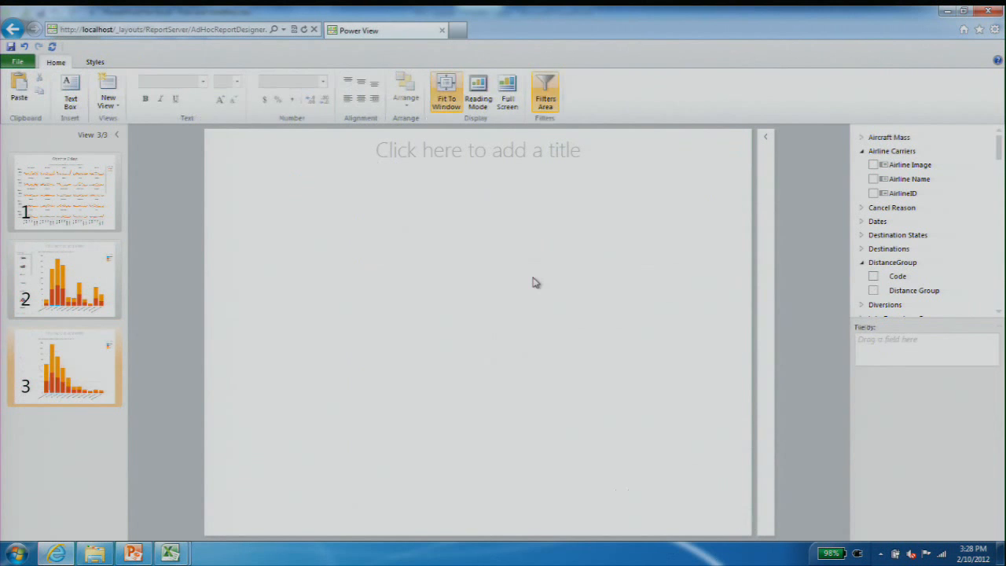
- Add Airline Image to the empty view as a tall table and convert it to tiles by Airline Image
drag(902, 169, 886, 368)
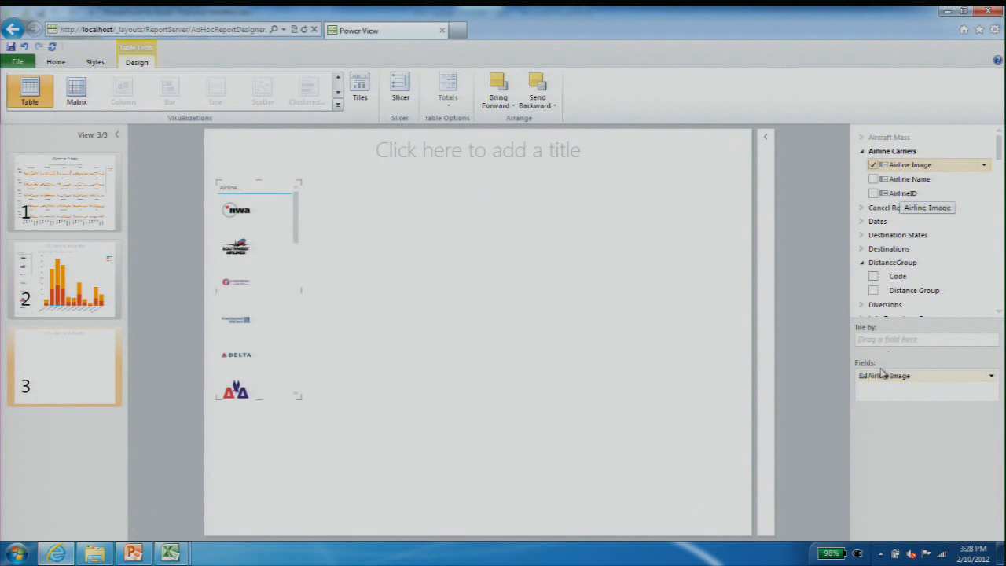
drag(258, 401, 253, 520)
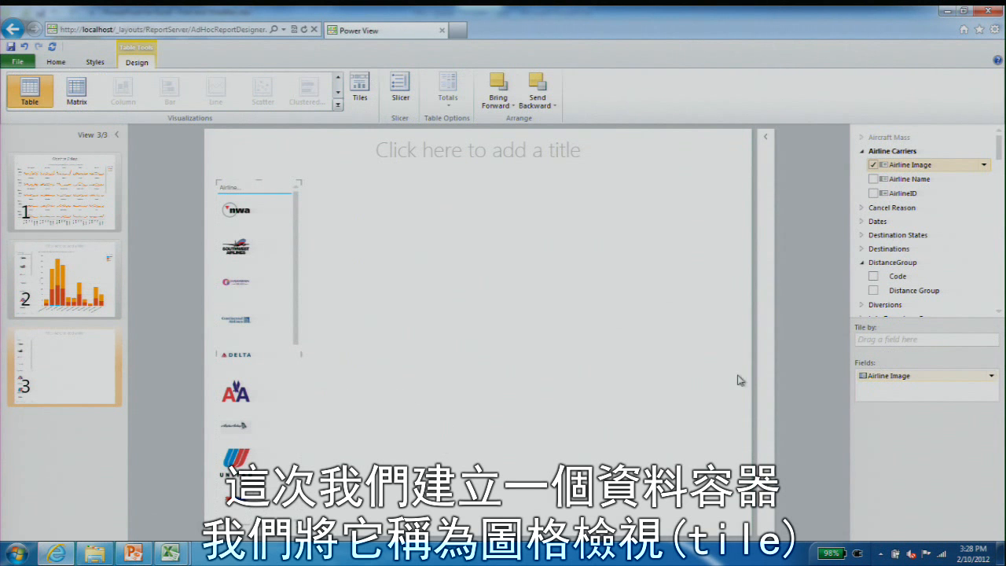
drag(882, 376, 892, 348)
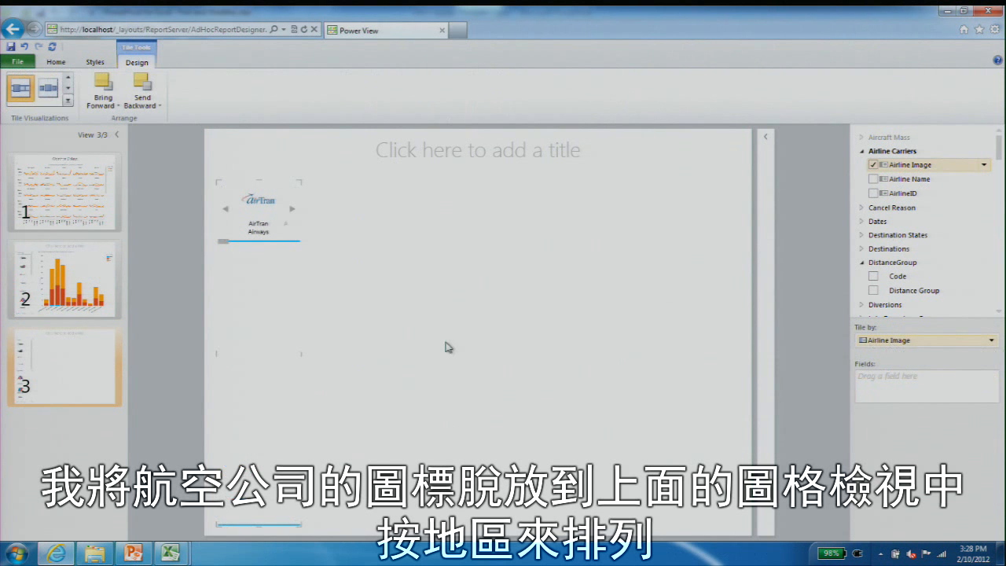
- Enlarge the tile container to span the view's width up to just below the title, and select the Frontier Airlines tile
drag(302, 353, 742, 395)
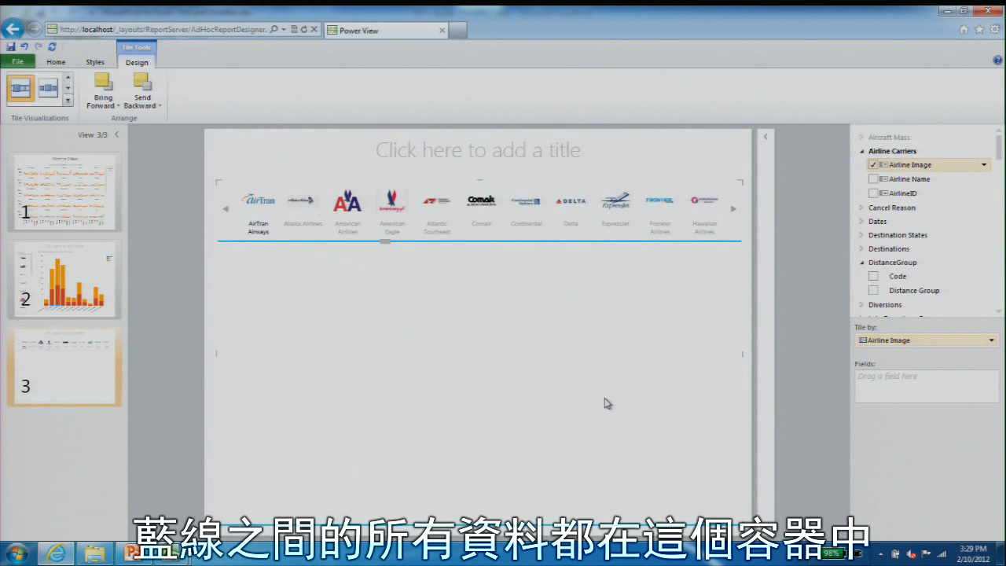
drag(741, 353, 744, 353)
drag(480, 180, 482, 168)
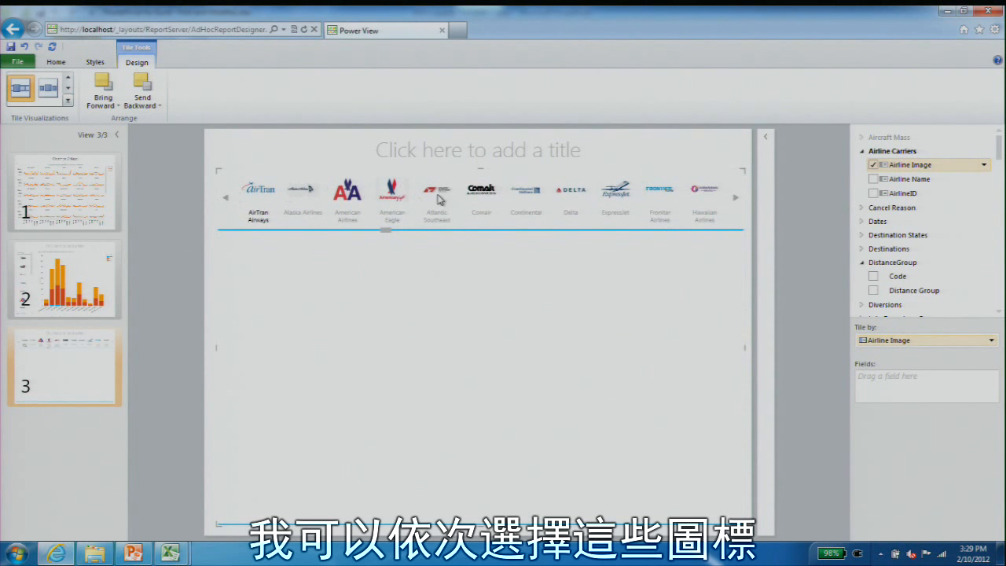
click(347, 201)
click(379, 197)
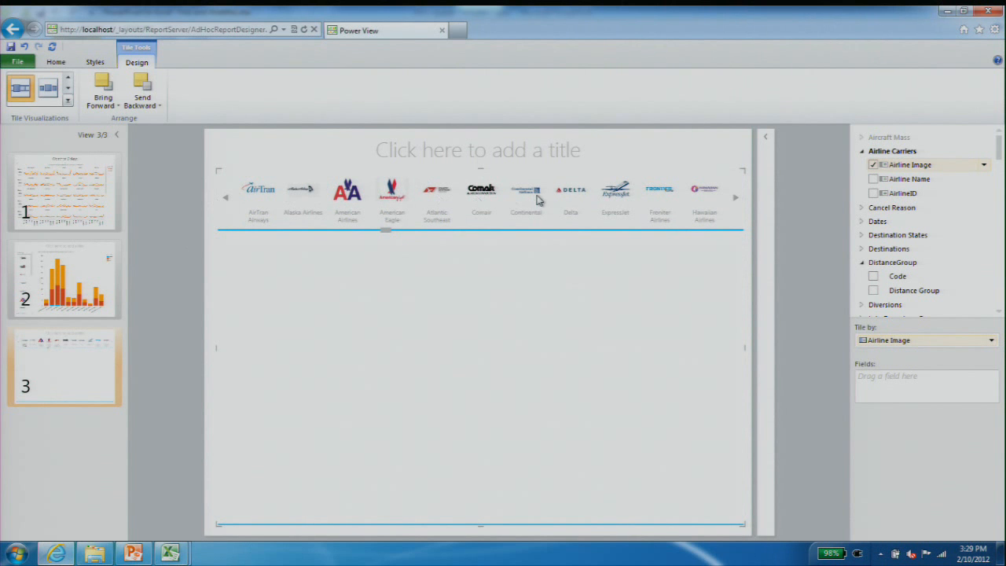
click(682, 195)
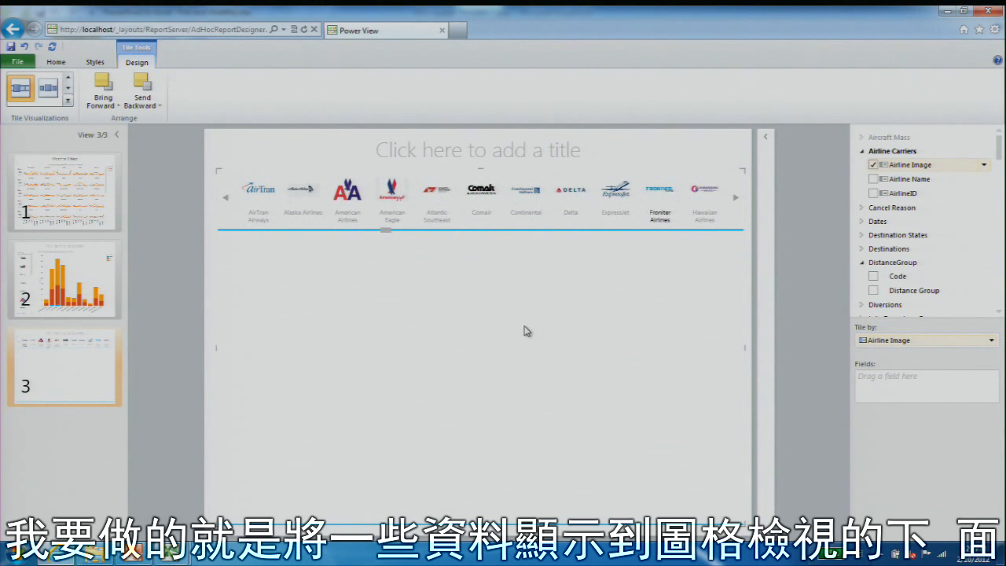
- Add a table of Distance Group and Total Number of Flights inside the airline tile container
click(863, 152)
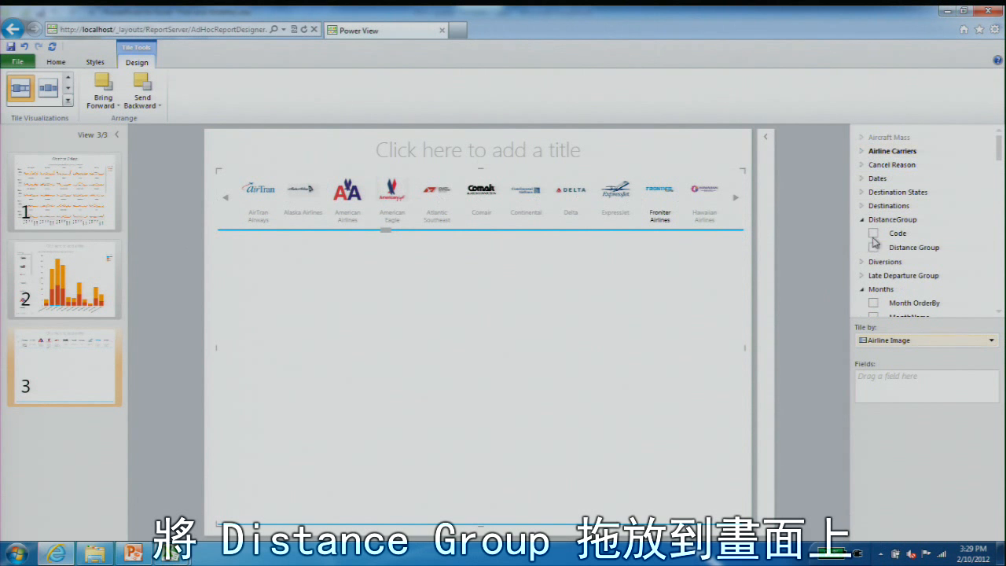
drag(926, 248, 405, 353)
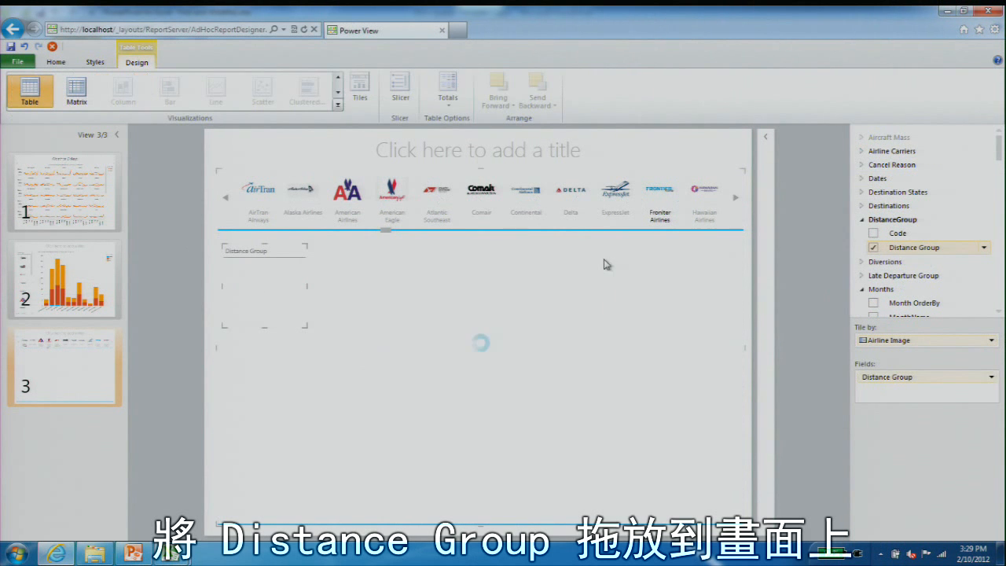
drag(995, 147, 1002, 275)
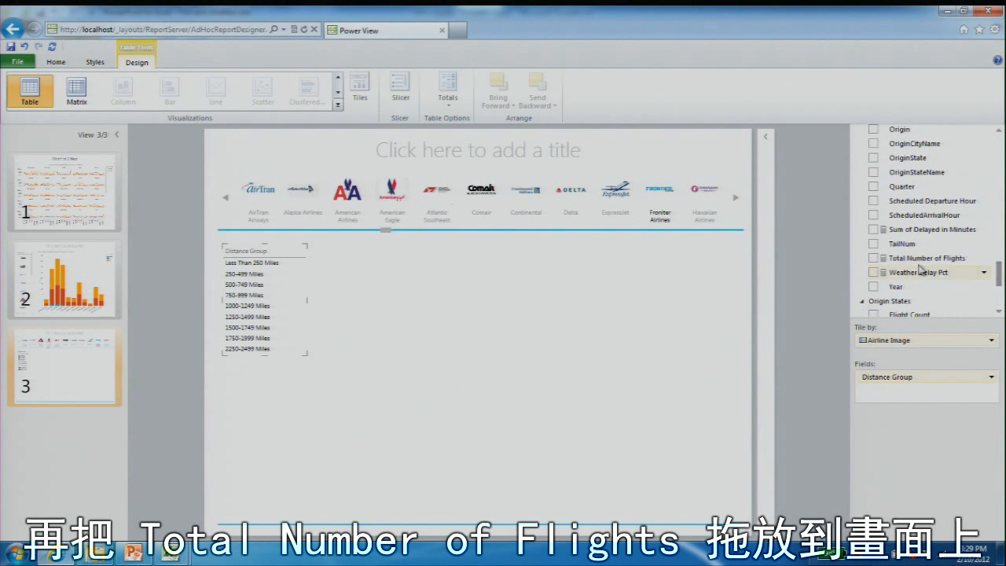
drag(920, 258, 299, 332)
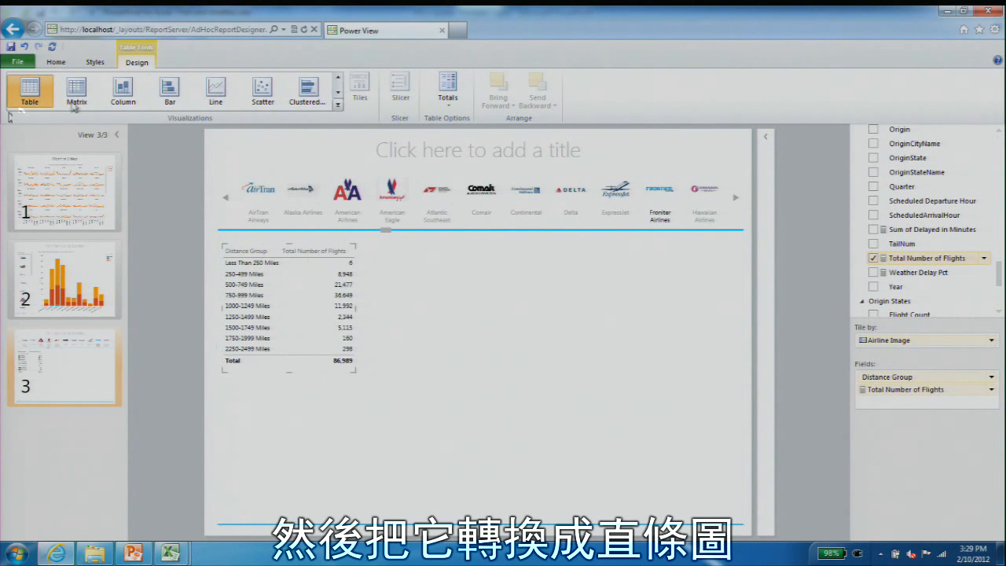
- Convert the Distance Group table to a column chart, enlarge it and place it in the right half of the tile container
click(130, 96)
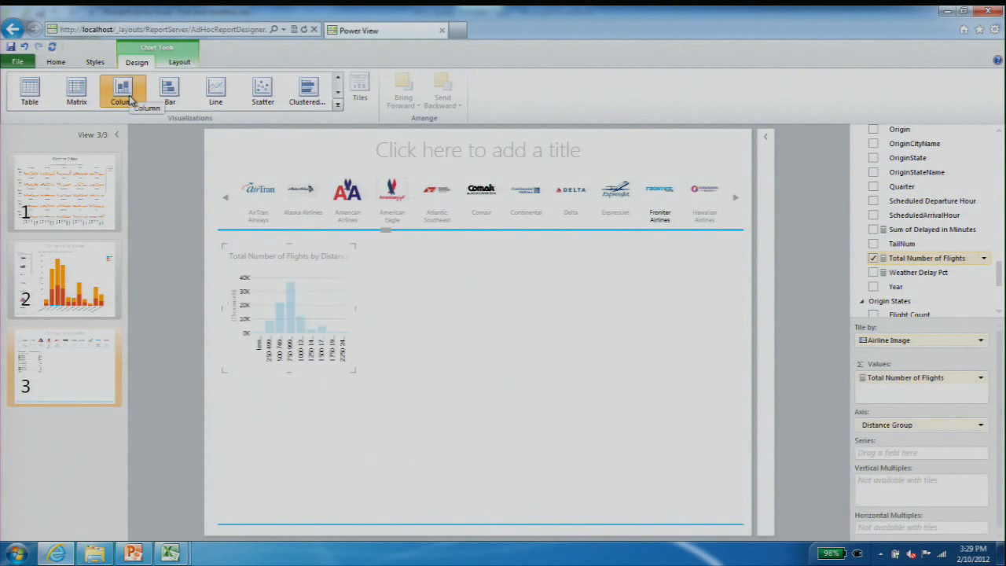
drag(355, 371, 529, 510)
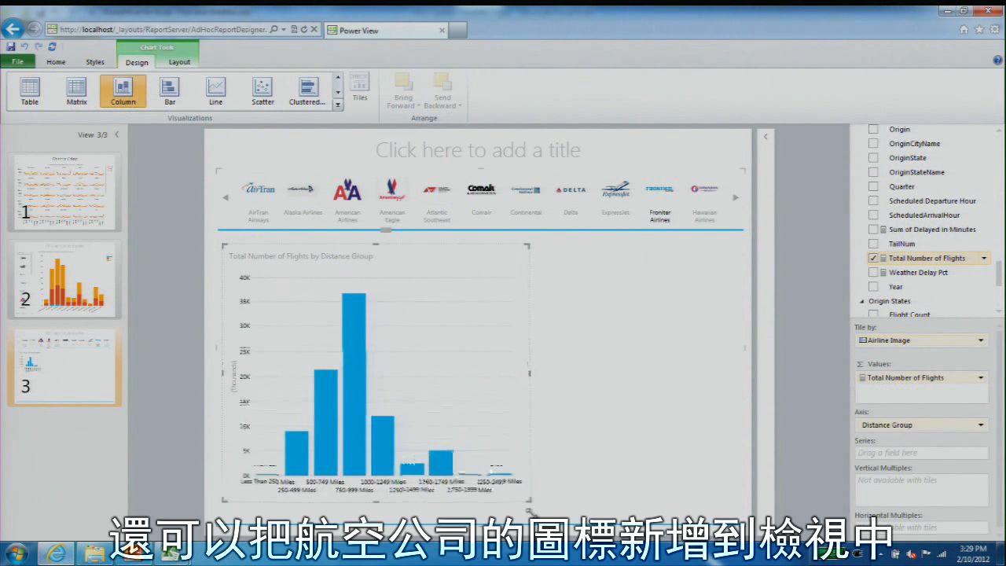
drag(408, 250, 618, 255)
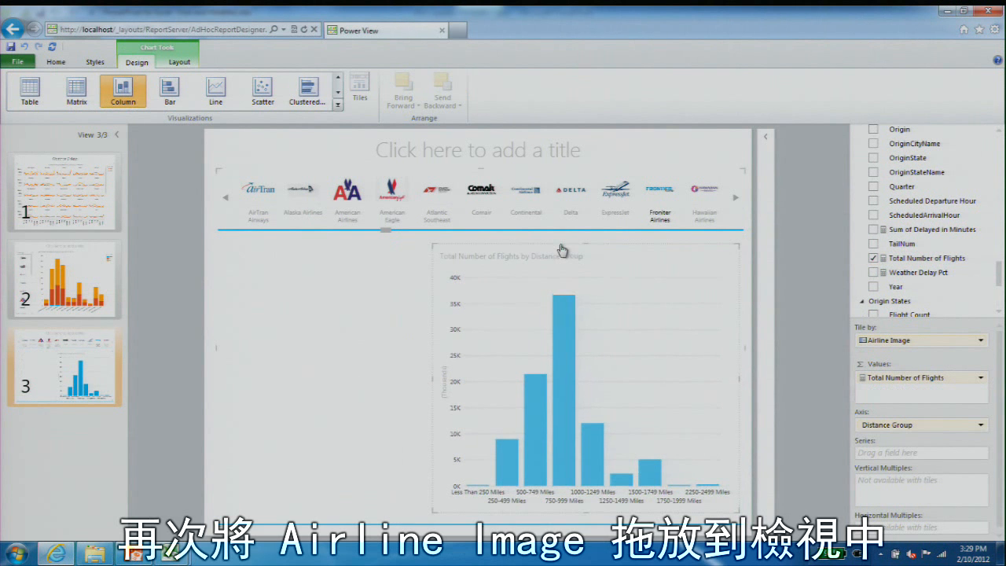
- Add a table with Airline Image, Weather Delay Pct and Total Number of Flights beside the column chart in the tile container
scroll(920, 228, up, 10)
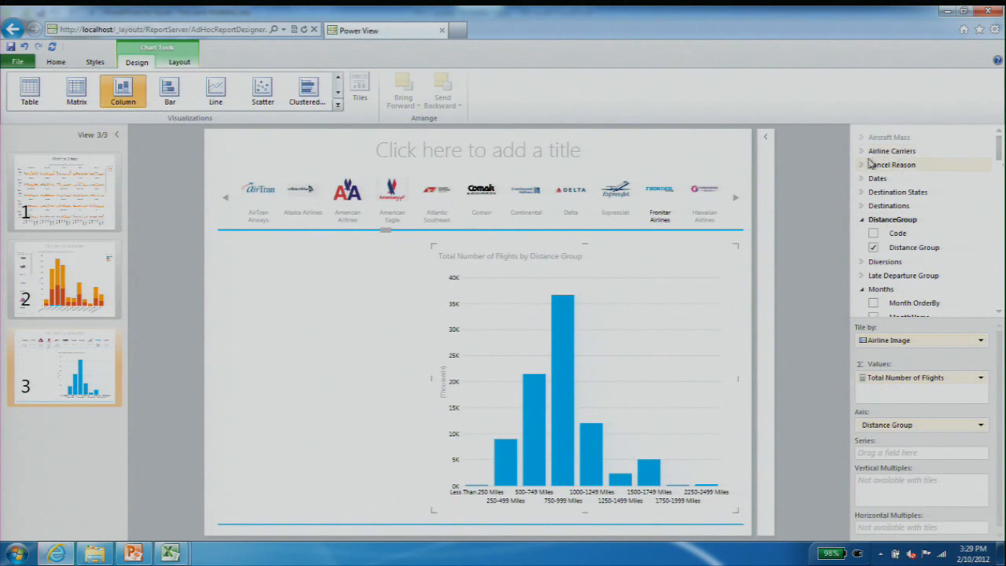
click(862, 151)
drag(901, 169, 274, 313)
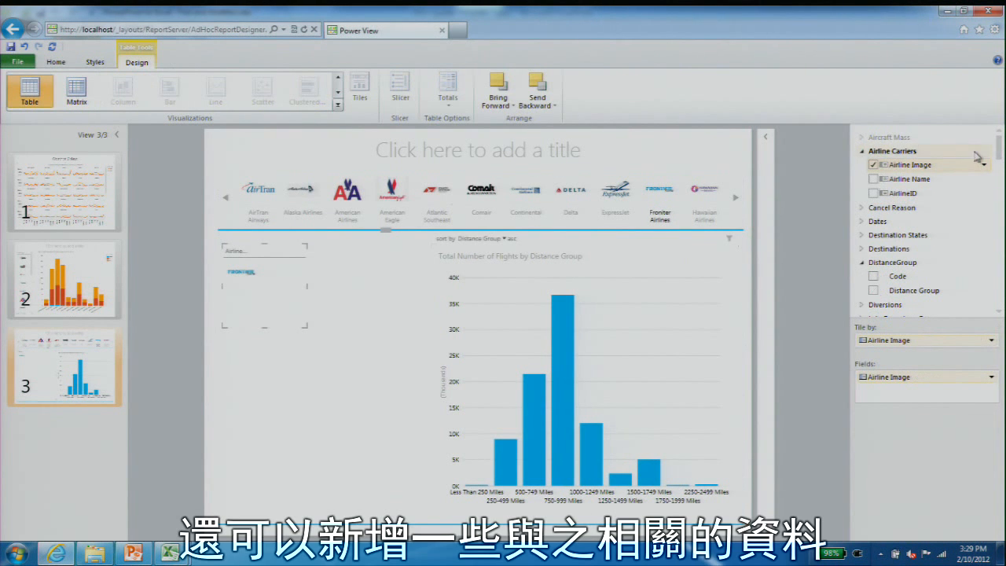
drag(1001, 150, 1001, 284)
click(873, 238)
click(874, 224)
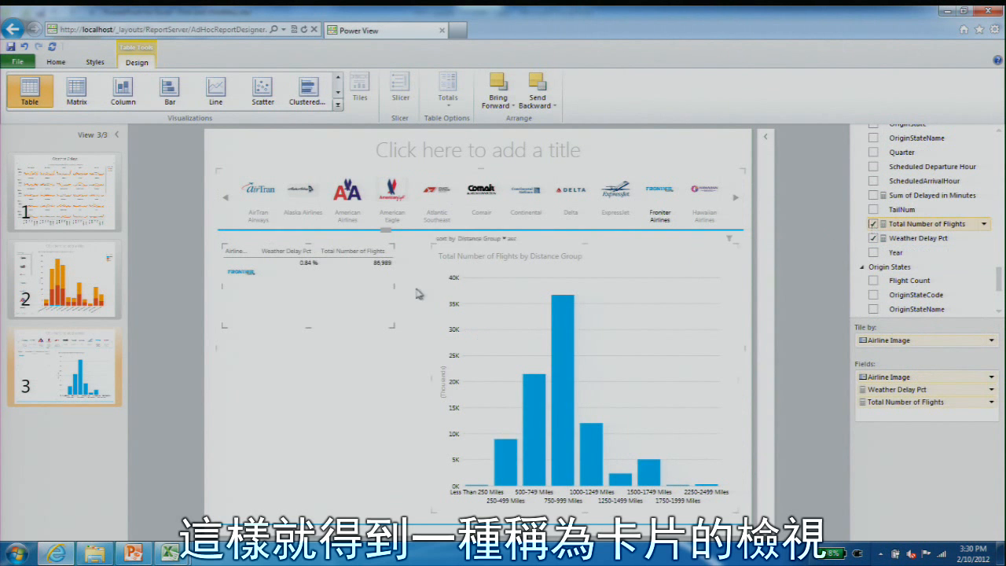
mouse_move(307, 334)
mouse_down()
mouse_move(311, 325)
mouse_move(319, 346)
mouse_up()
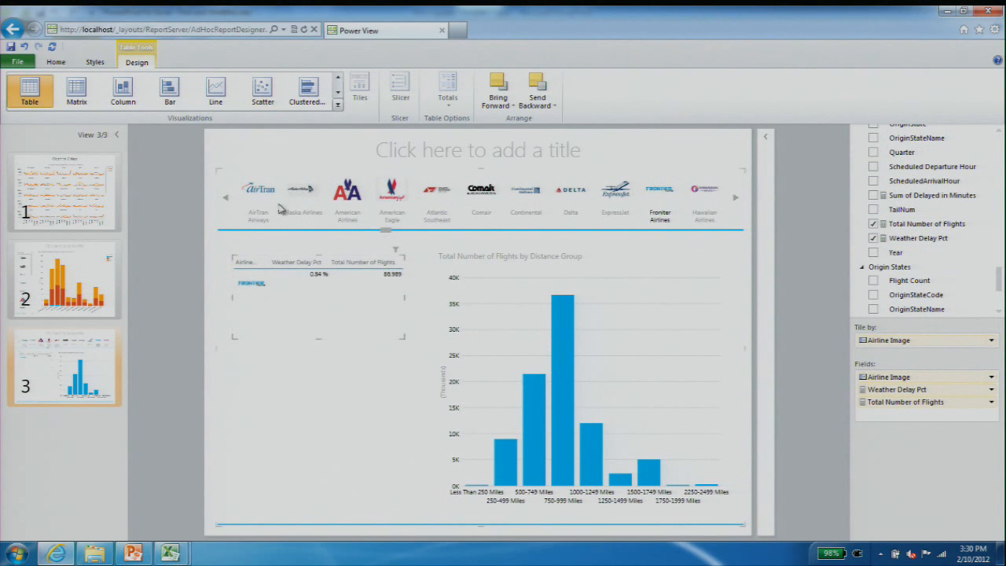
- Convert the airline table to a card visualization and make its frame taller
click(340, 108)
click(34, 271)
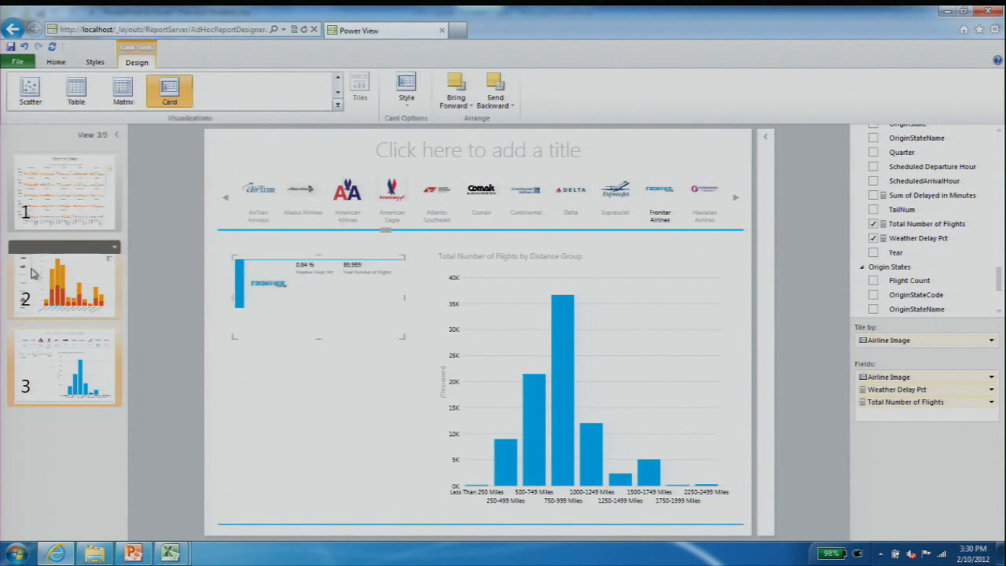
drag(320, 339, 325, 397)
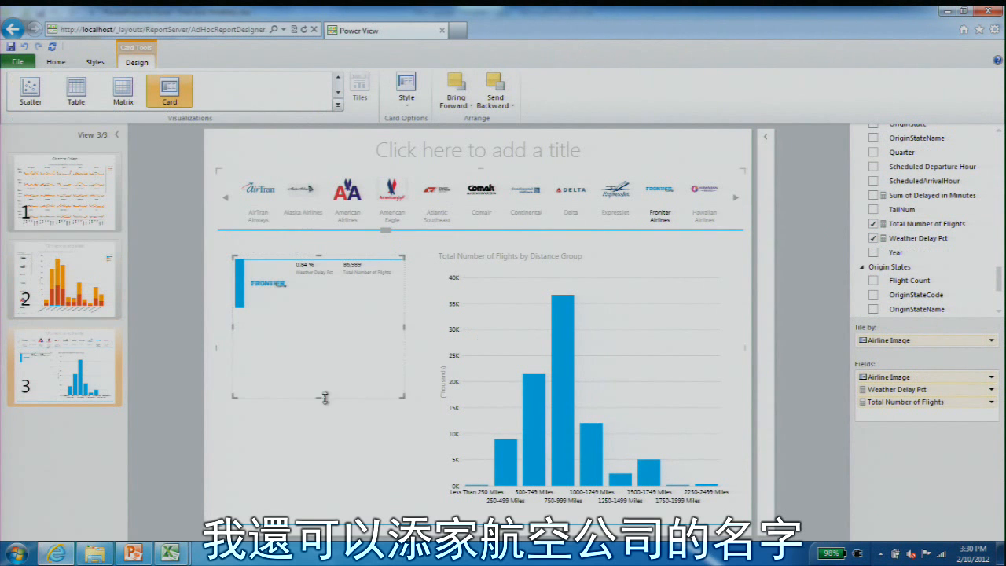
- Add Airline Name to the card, then shorten and slightly widen its frame to fit the content
drag(1000, 277, 1001, 135)
drag(912, 179, 365, 294)
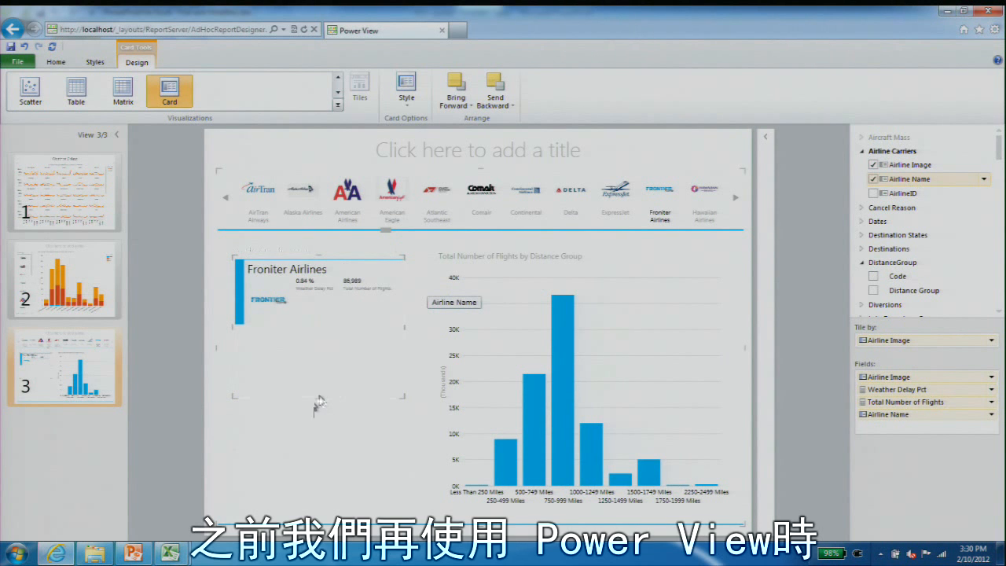
drag(321, 394, 329, 330)
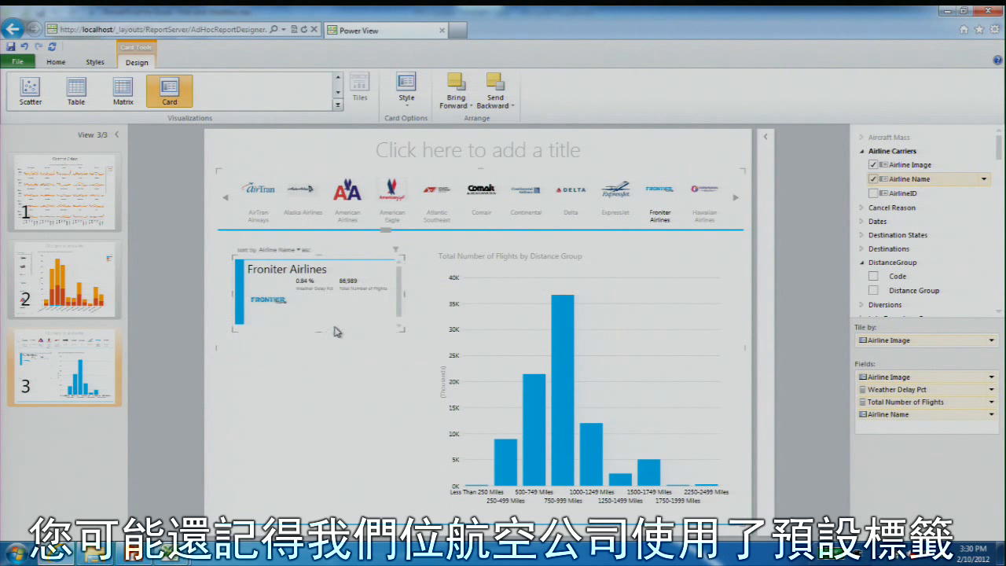
drag(405, 293, 416, 295)
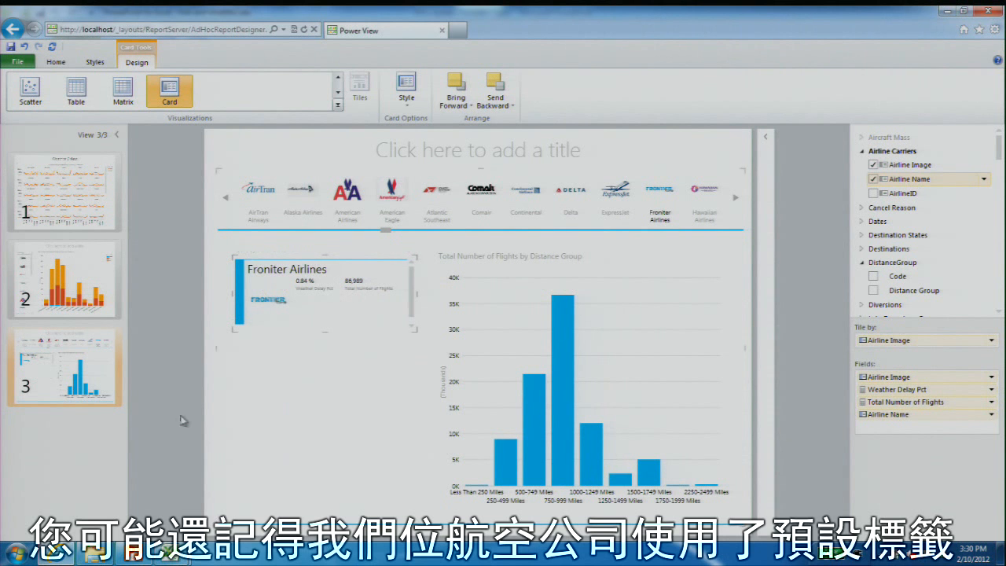
- Switch to PowerPivot, check the Airline Carriers table behavior for its default label and default image, and return to Power View
mouse_move(178, 558)
click(240, 487)
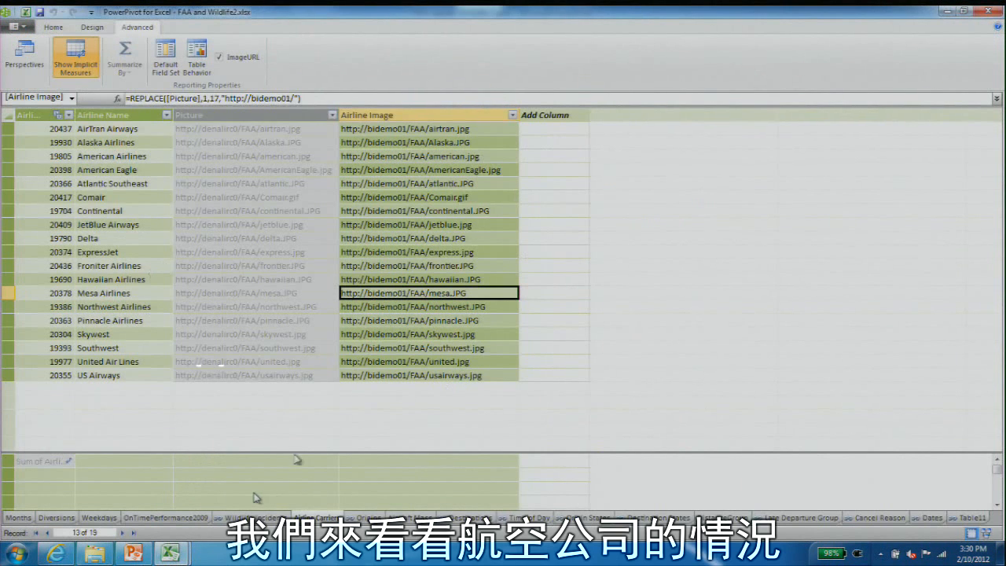
click(197, 58)
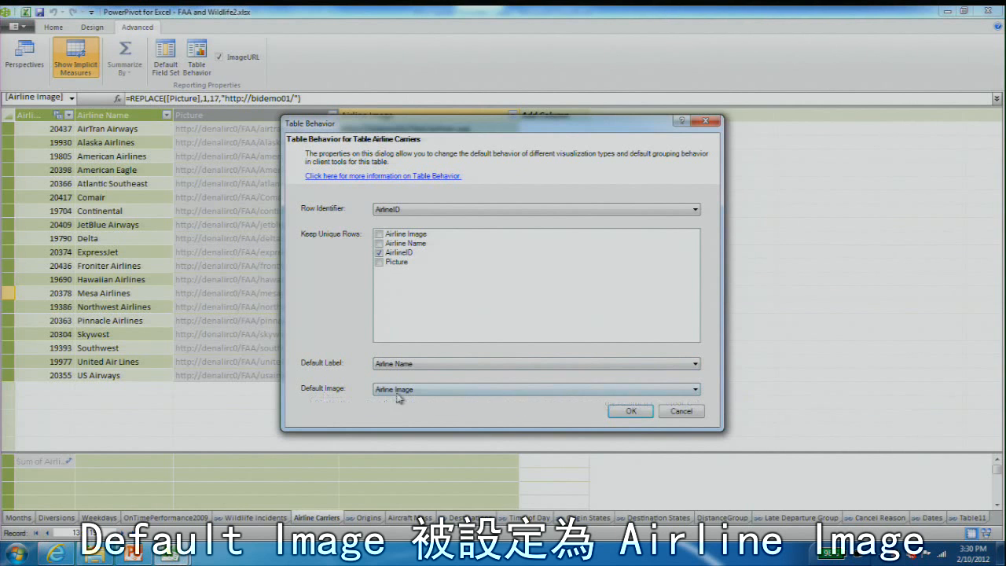
click(682, 412)
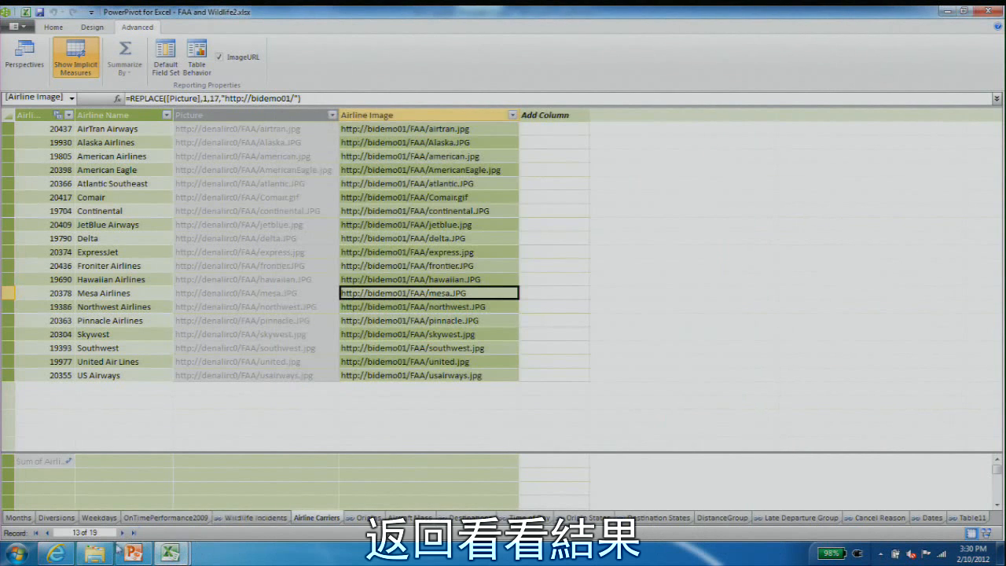
click(57, 556)
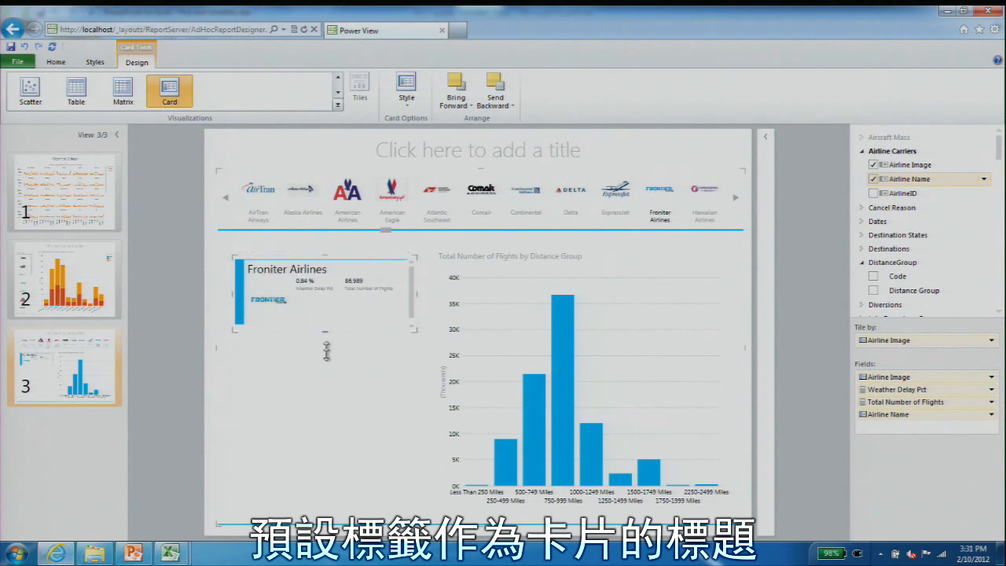
- Change the airline card's style to Callout and adjust its frame height to show the logo and enlarged measures
mouse_move(327, 332)
mouse_down()
mouse_move(327, 352)
mouse_move(333, 331)
mouse_up()
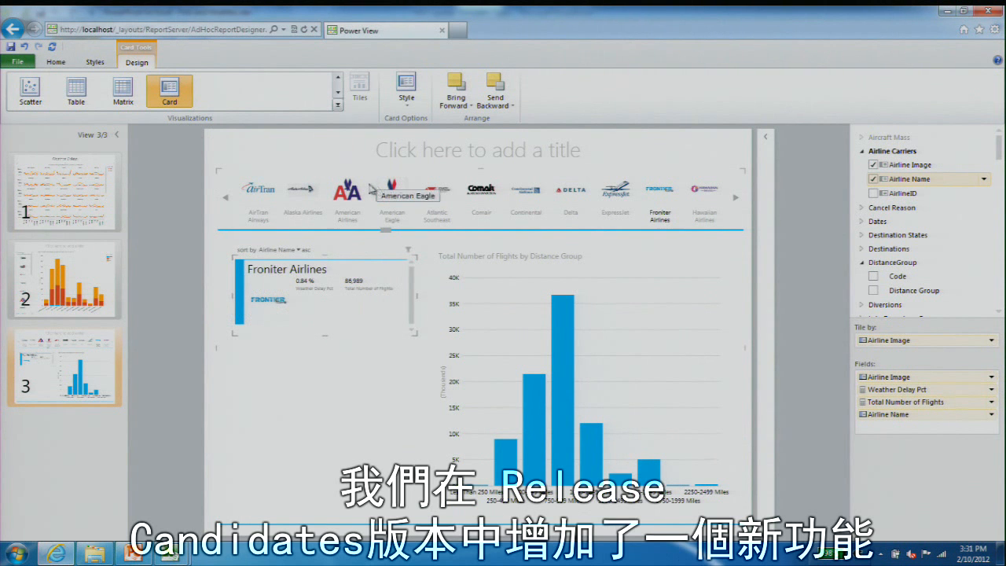
click(402, 106)
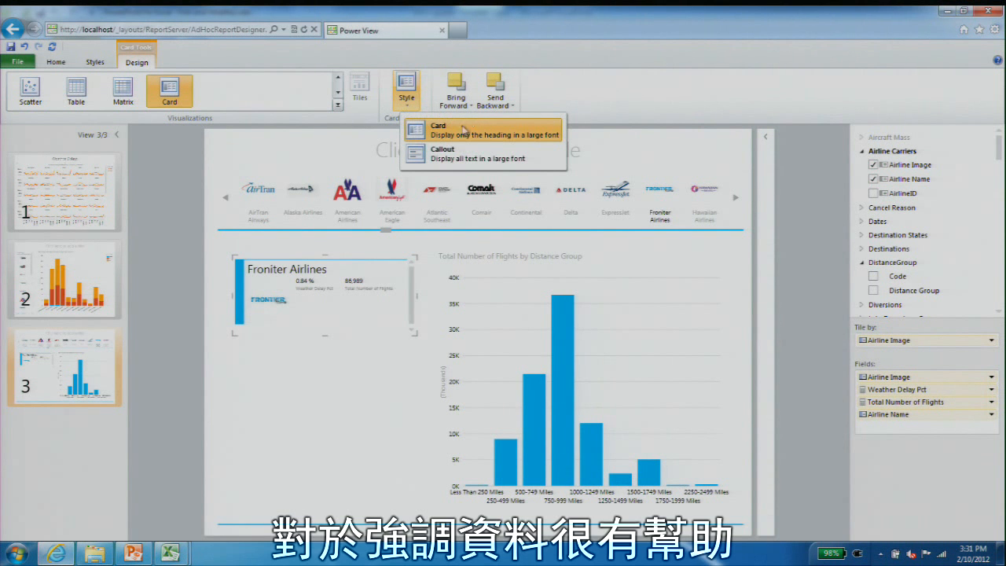
click(454, 151)
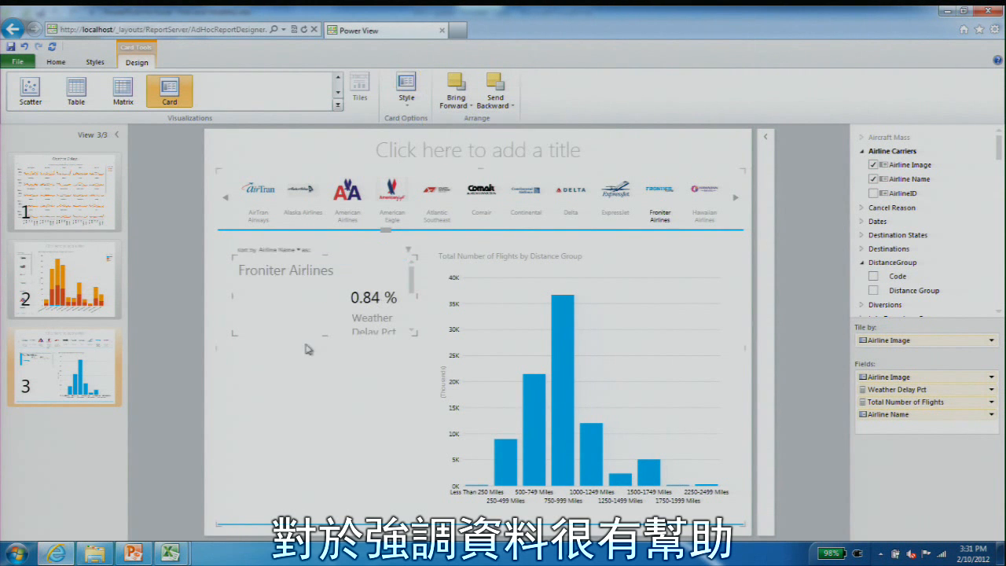
drag(324, 335, 328, 412)
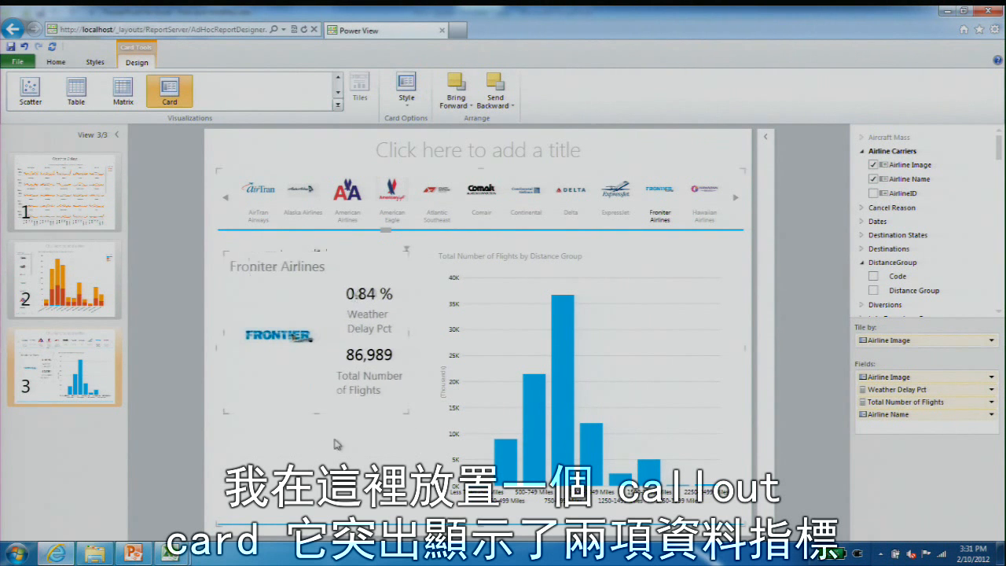
drag(317, 415, 319, 401)
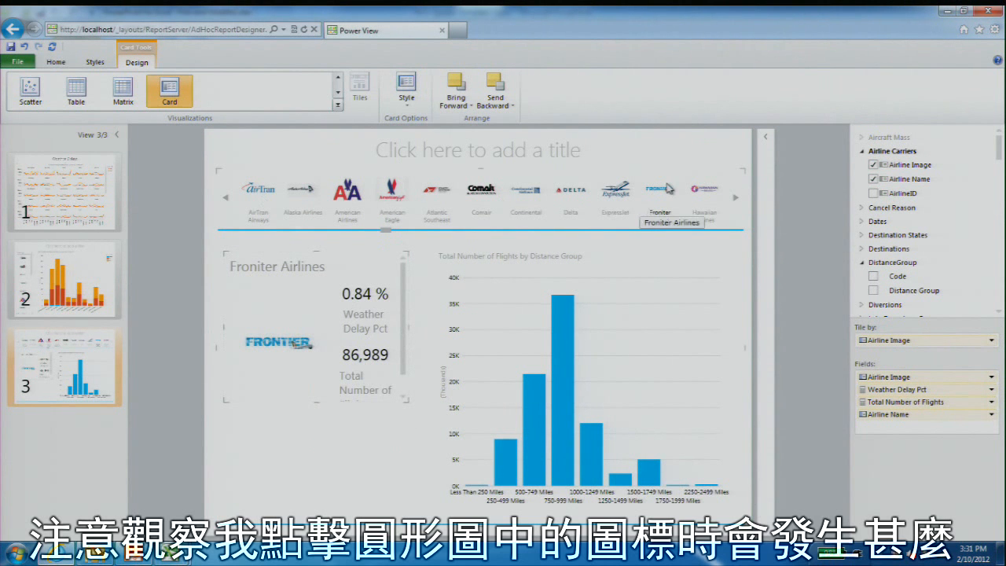
- Step through the airline tiles from AirTran and Alaska to Delta, ExpressJet and Frontier to compare the callout card and chart
click(262, 195)
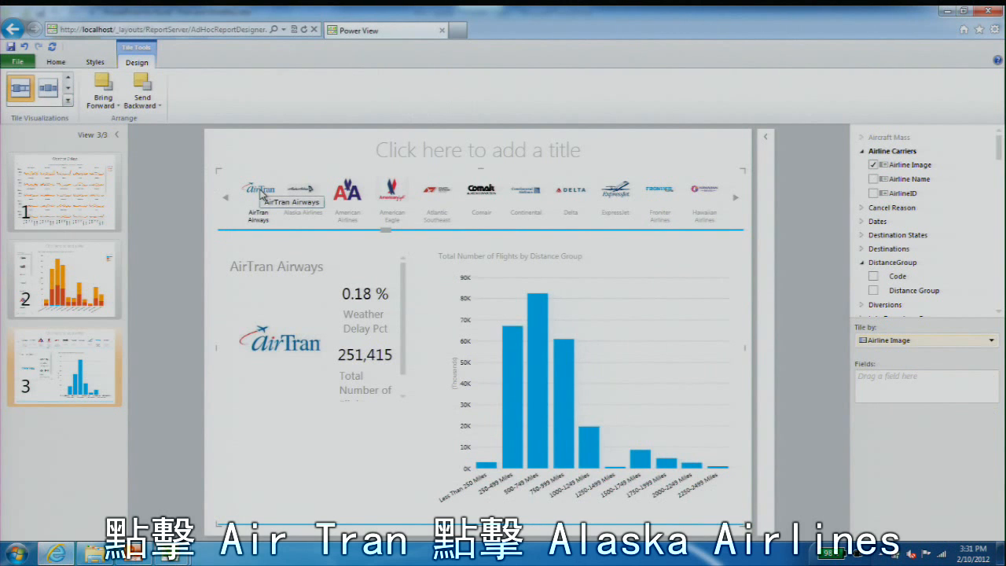
click(301, 198)
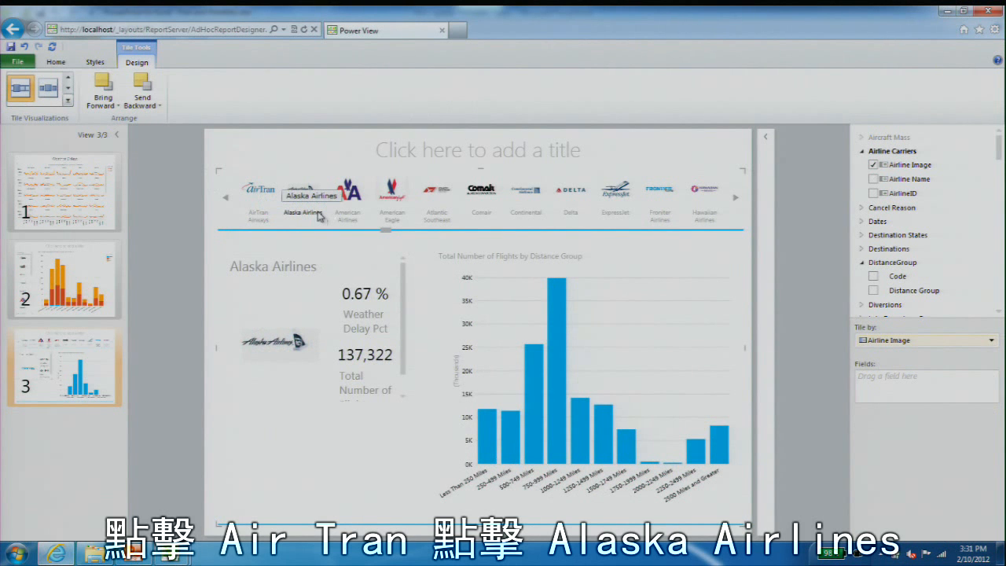
mouse_move(528, 446)
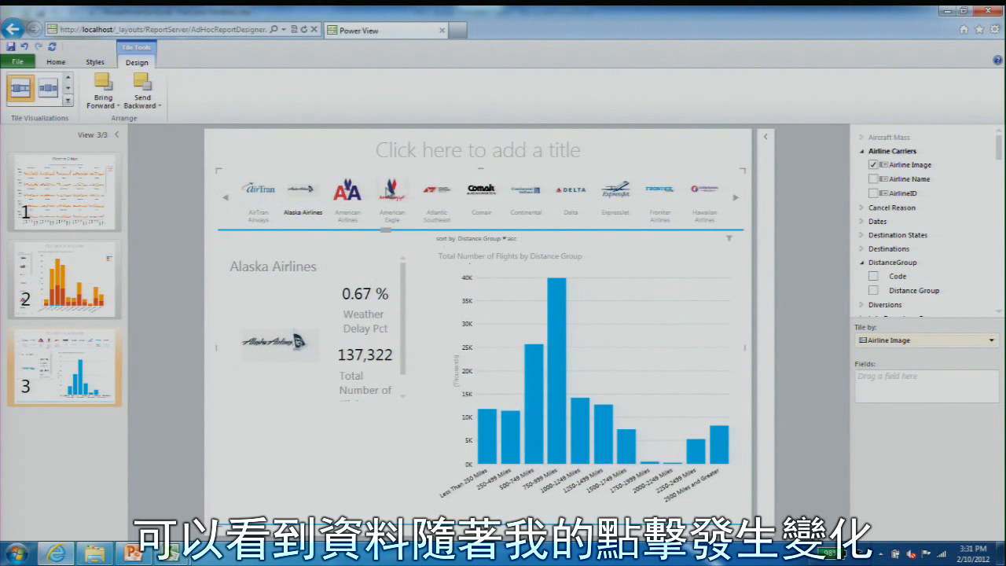
click(392, 191)
click(437, 193)
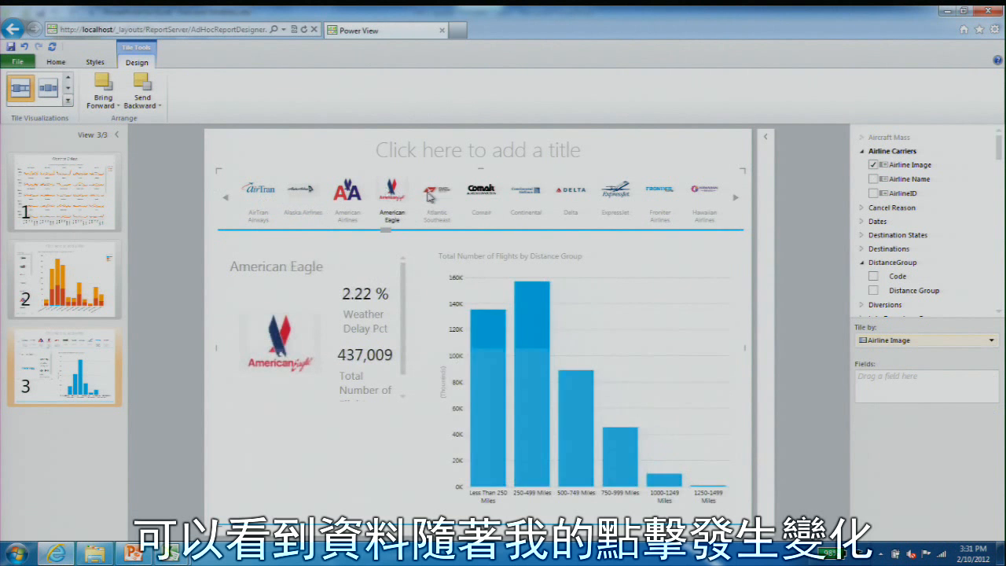
click(487, 195)
click(526, 196)
click(571, 193)
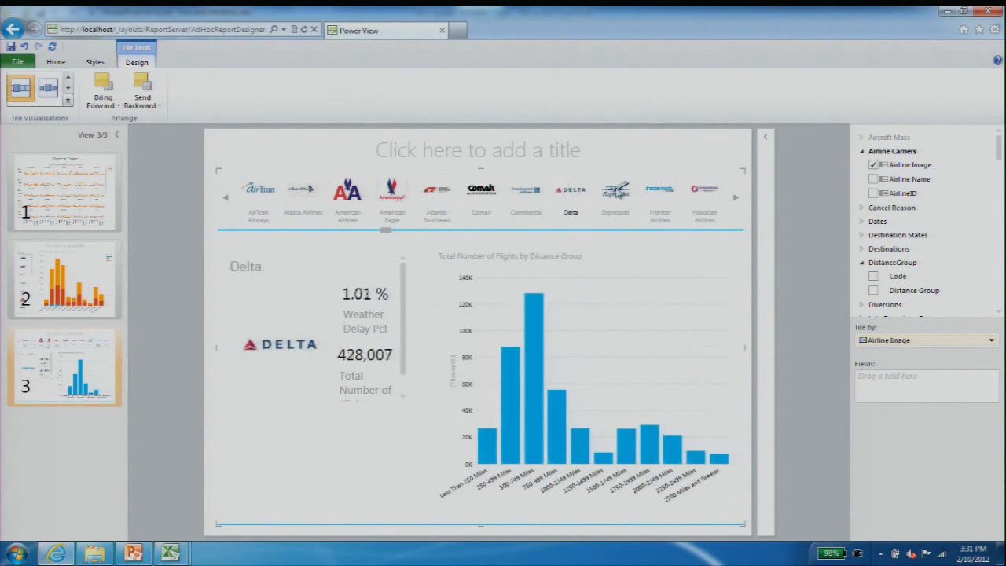
click(616, 193)
click(660, 193)
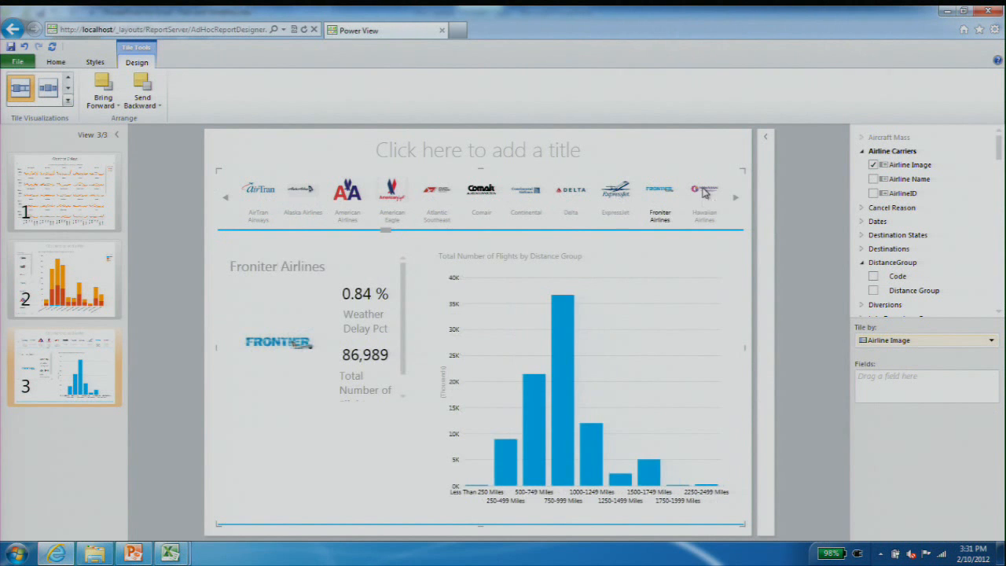
- Show the Hawaiian Airlines tile and lengthen the callout card's frame so both measures fit without scrolling
click(705, 193)
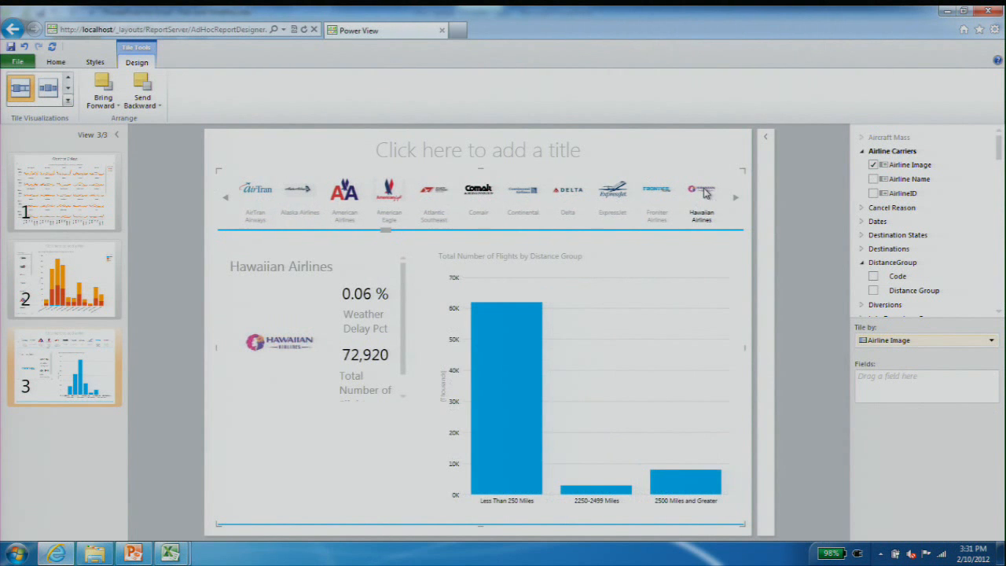
click(319, 411)
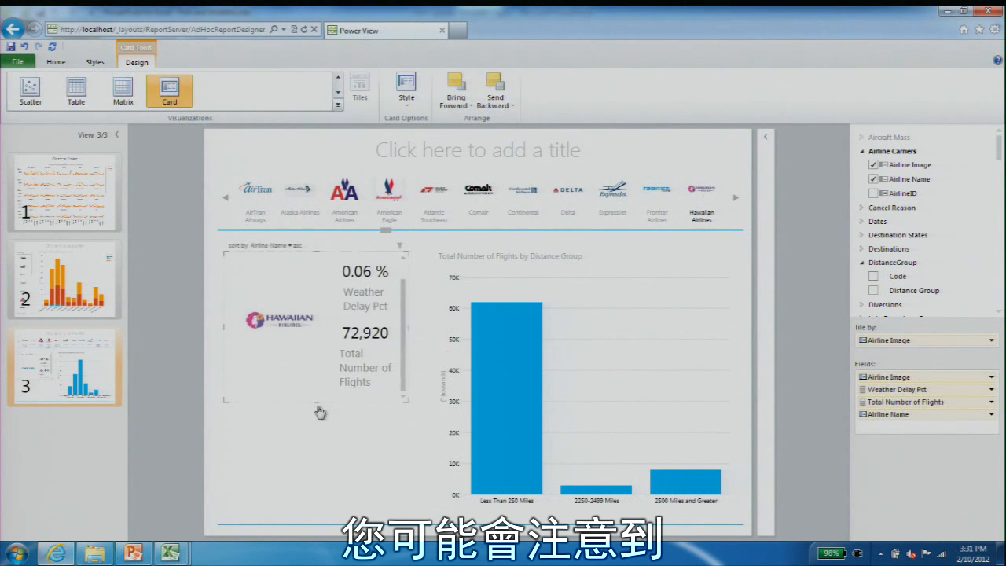
drag(317, 405, 316, 429)
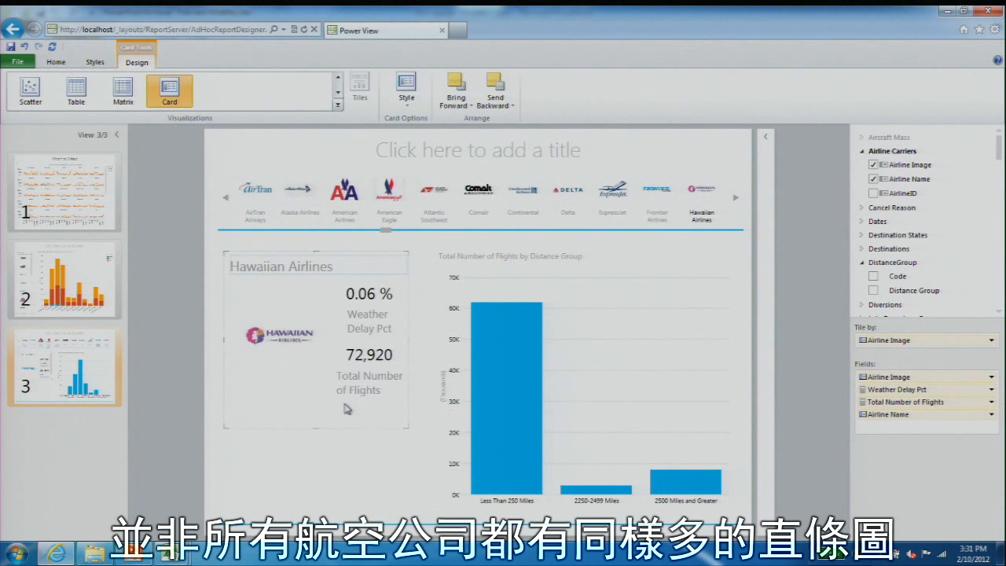
- View the Comair and Continental tiles to compare their flight distance charts with Hawaiian's
click(610, 378)
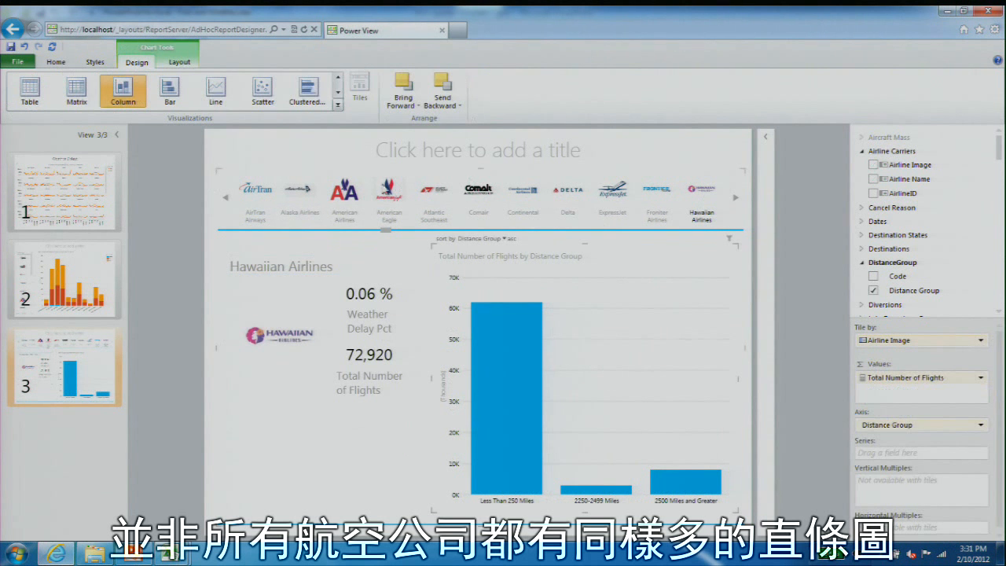
click(481, 195)
click(541, 196)
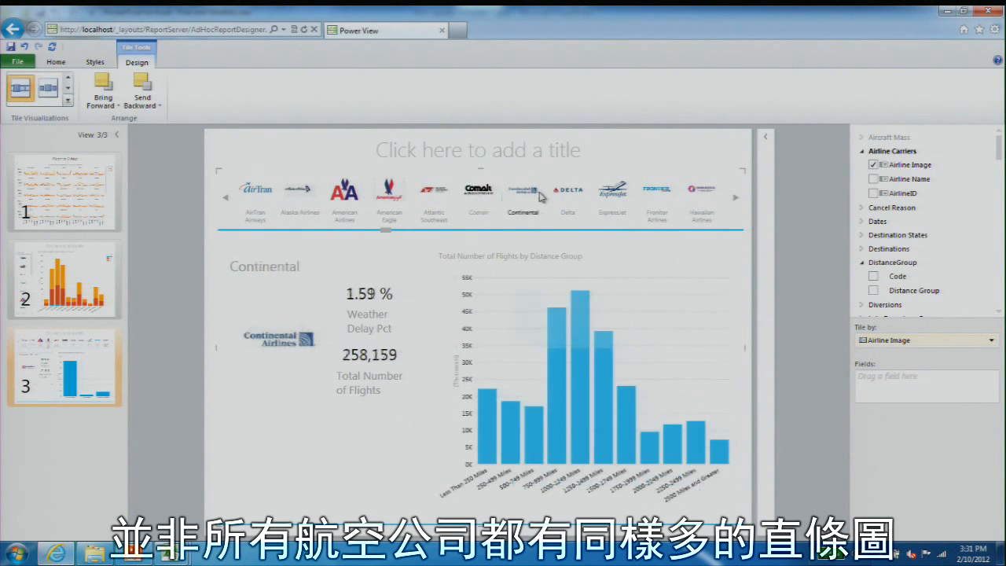
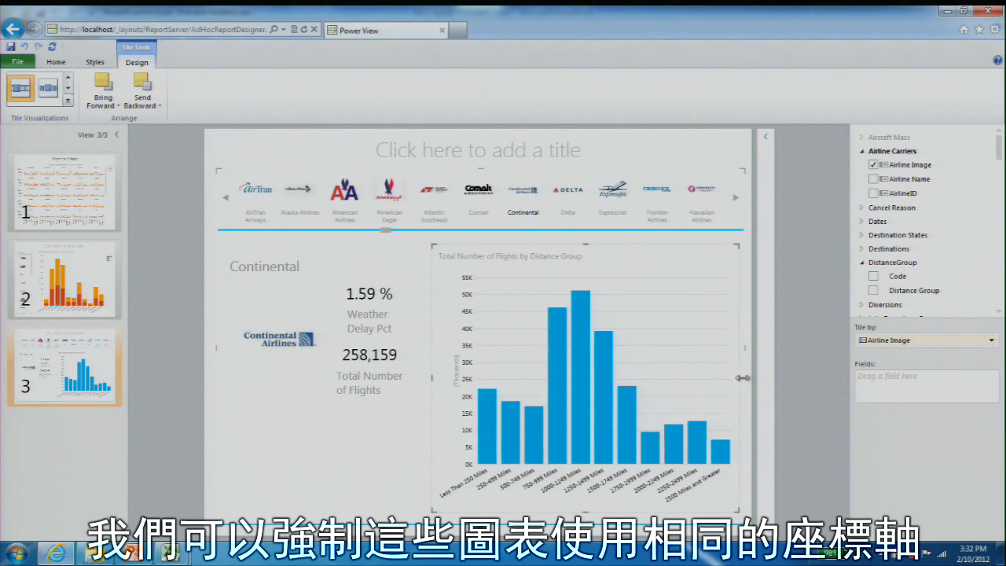
- Widen the distance group chart slightly and set its horizontal axis to be the same across all tiles
drag(433, 377, 431, 378)
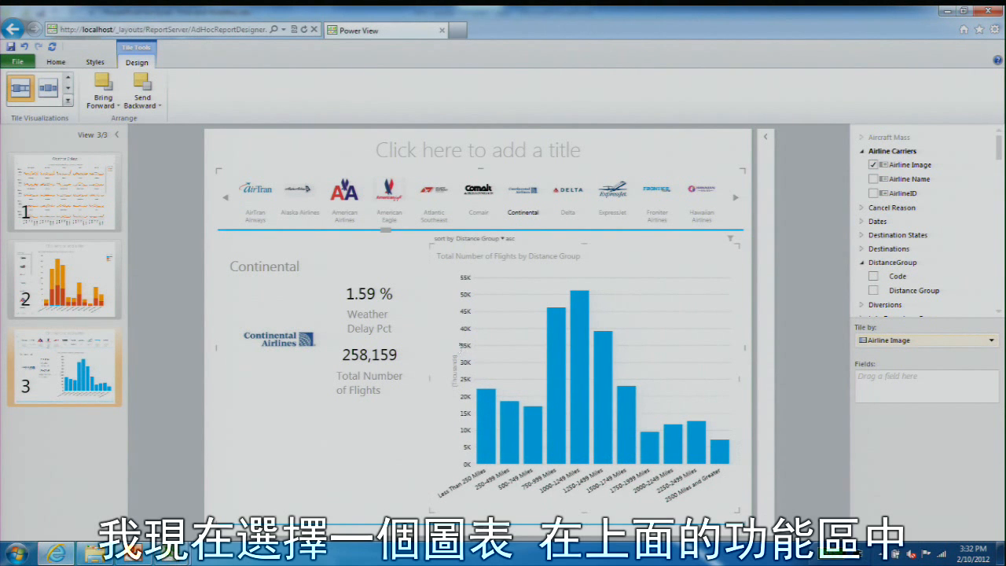
click(530, 349)
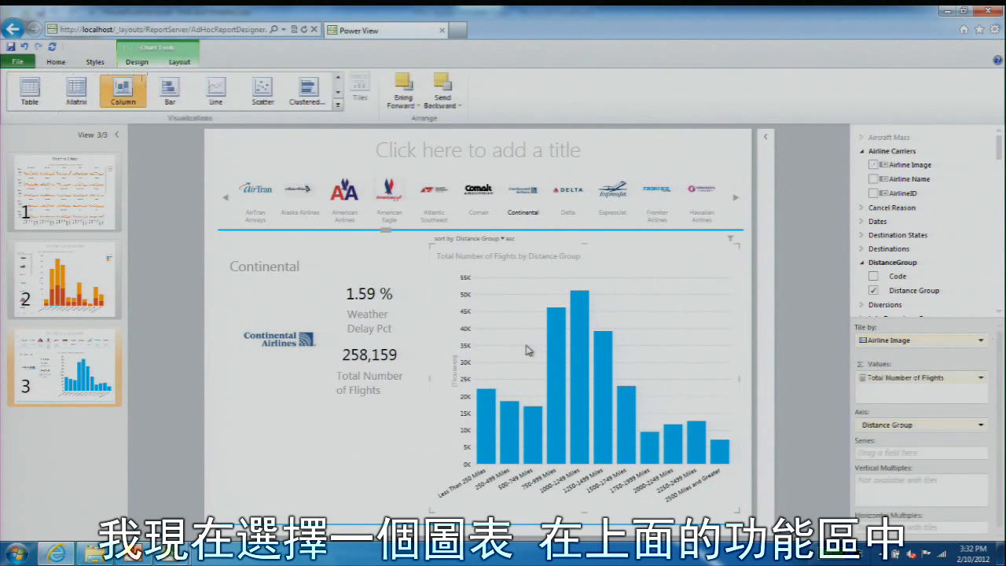
click(179, 63)
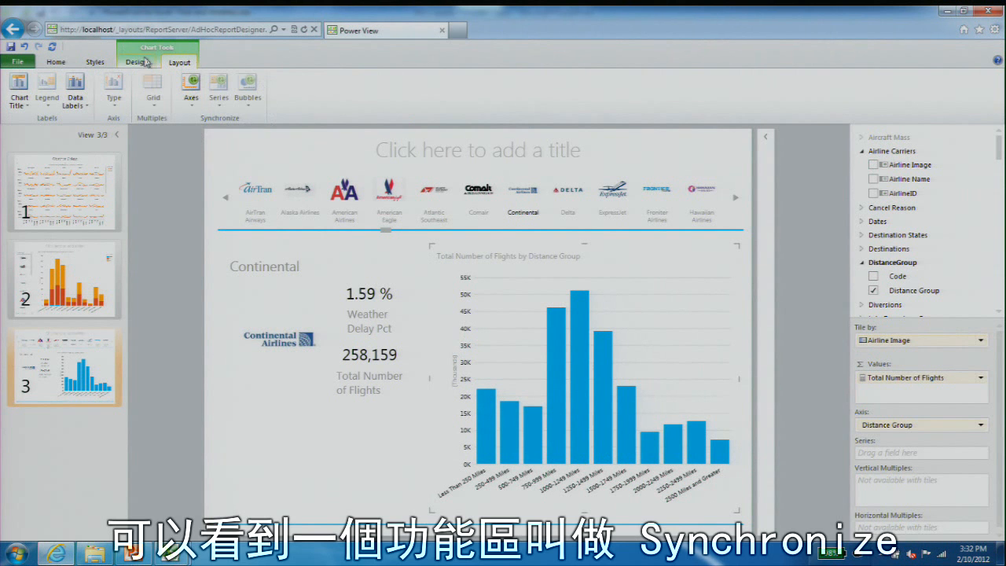
click(199, 109)
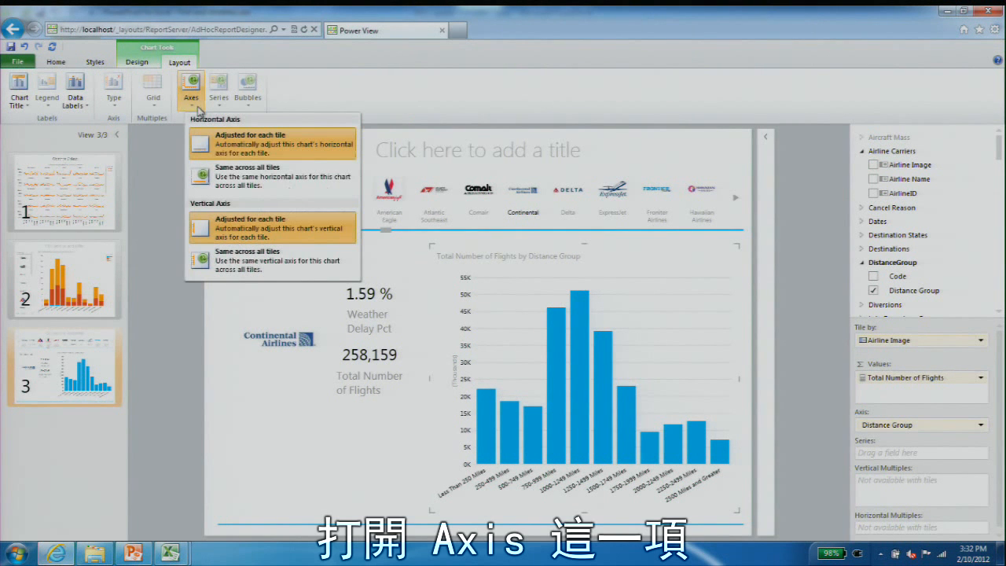
click(270, 174)
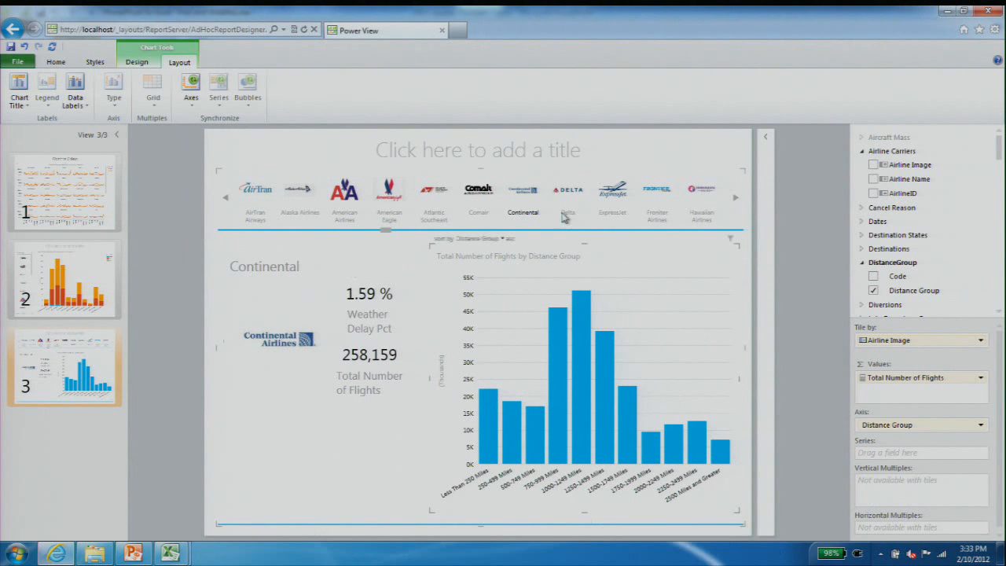
- Step through the airline tiles, including Hawaiian, Atlantic Southeast, American, Alaska and Frontier, to compare their charts on the shared horizontal axis
click(704, 191)
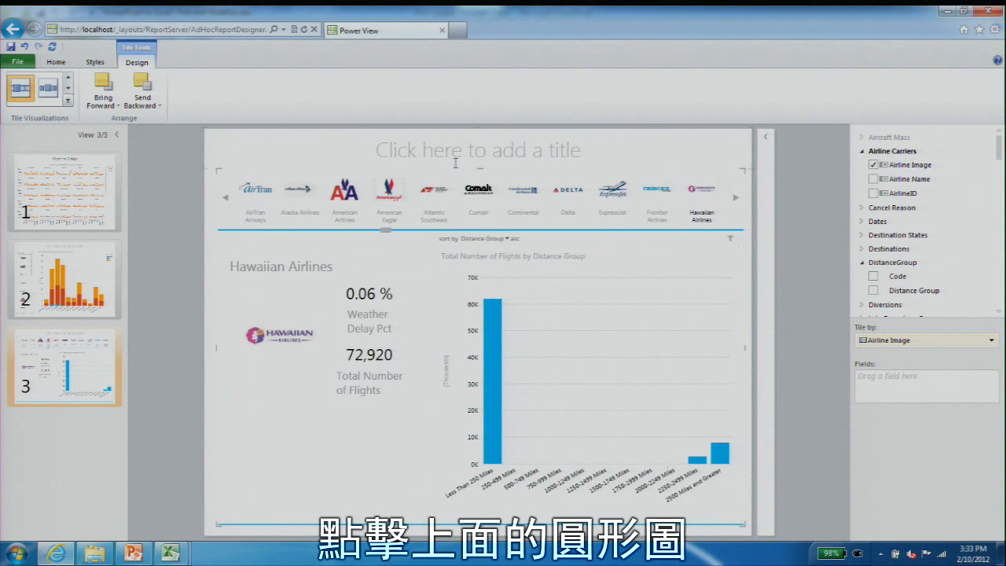
click(479, 191)
click(434, 191)
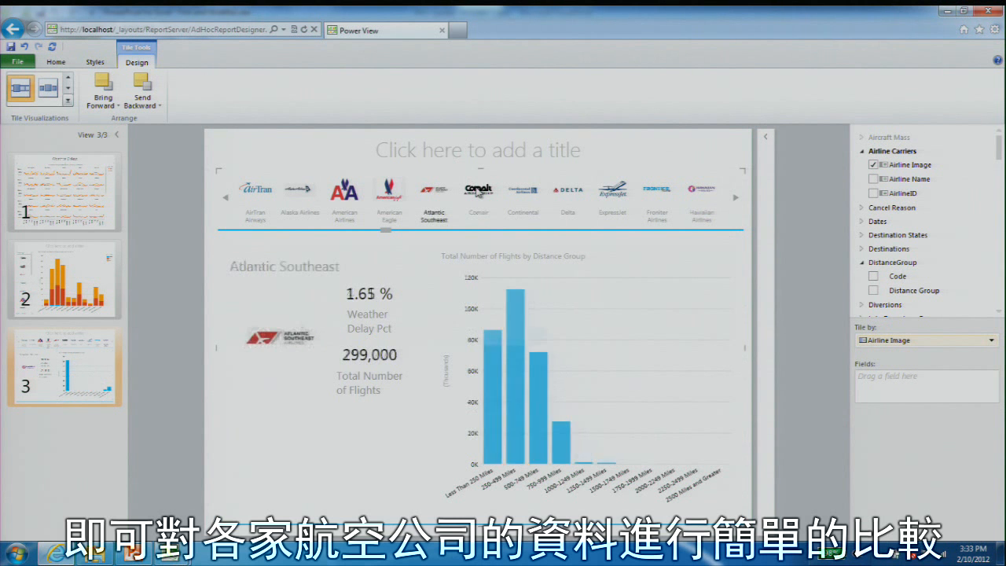
click(389, 191)
click(344, 191)
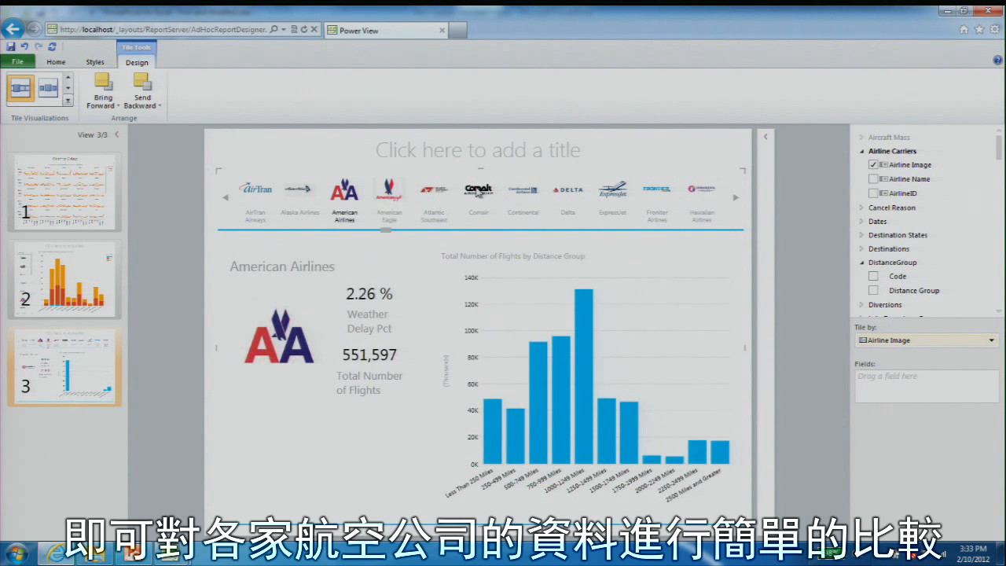
click(299, 191)
click(568, 191)
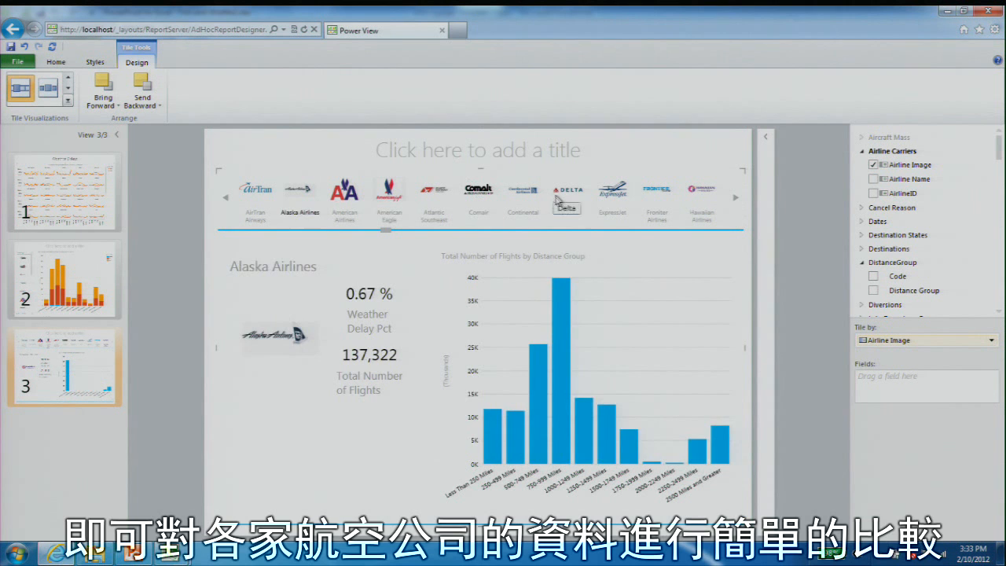
click(610, 193)
click(657, 193)
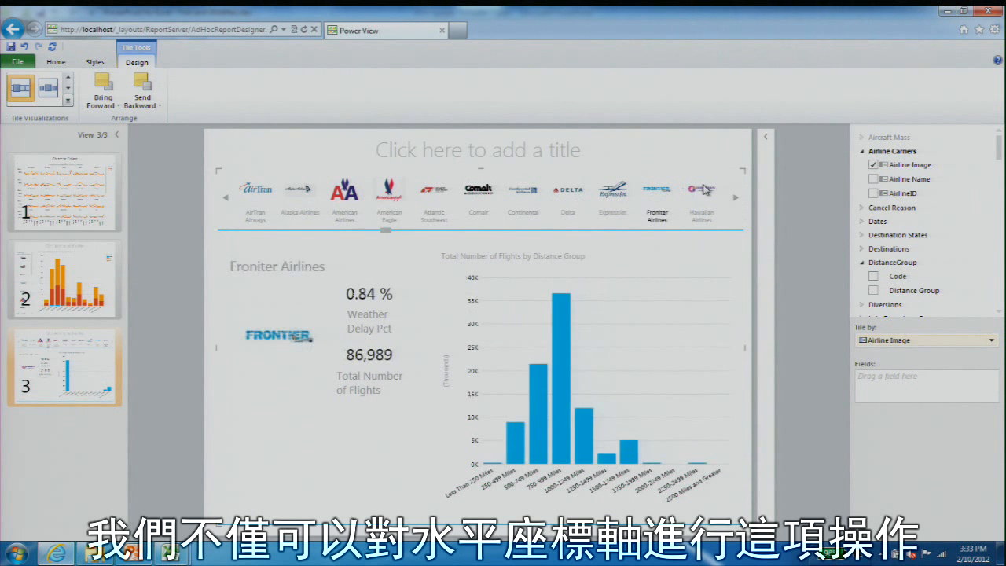
click(706, 189)
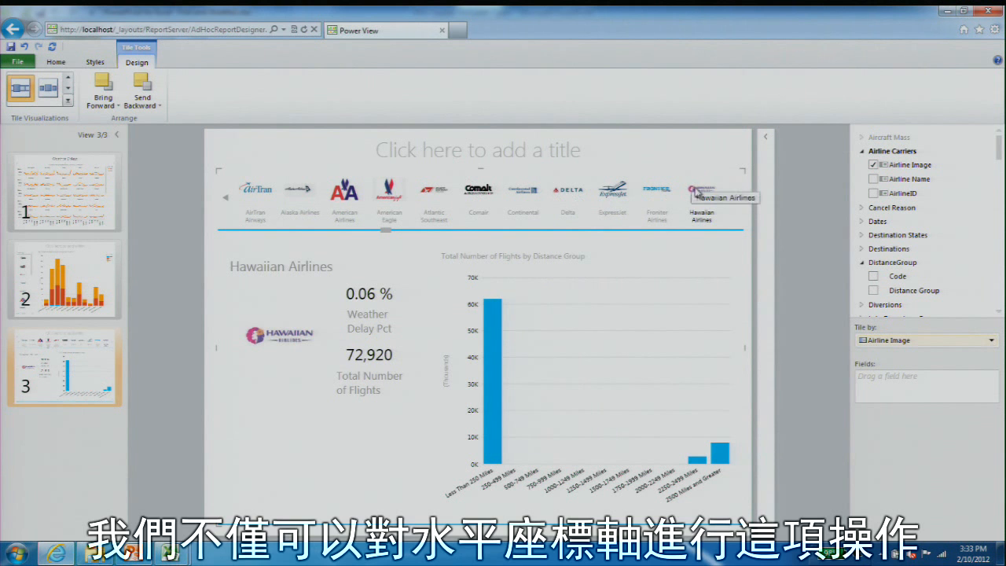
click(646, 212)
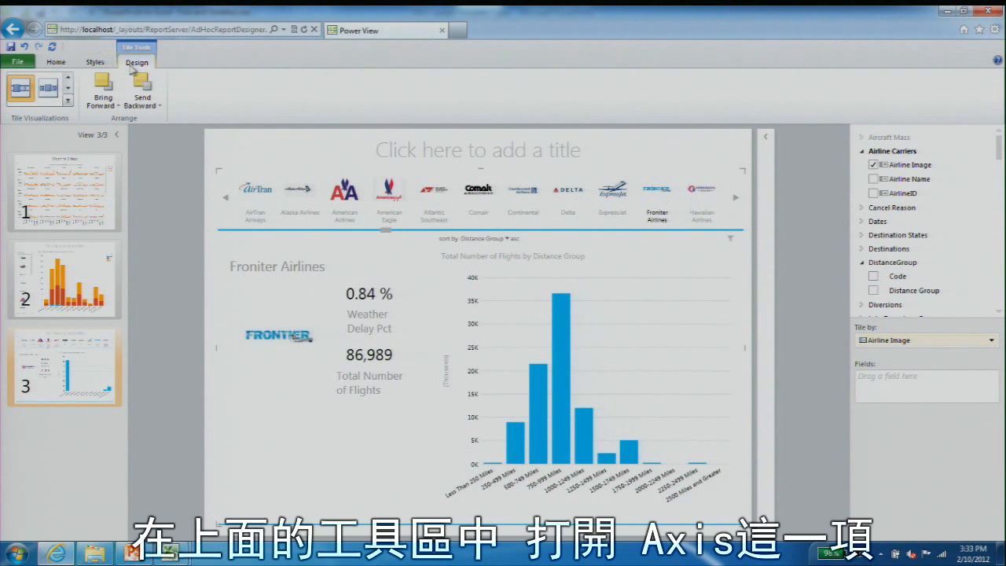
- Set the distance group chart's vertical axis to be the same across all tiles
click(492, 278)
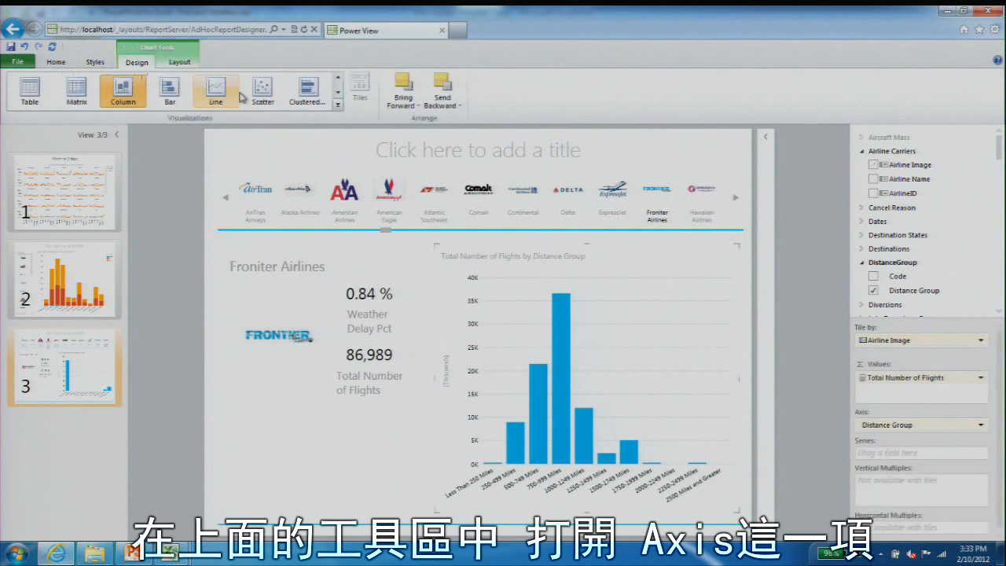
click(186, 63)
click(191, 92)
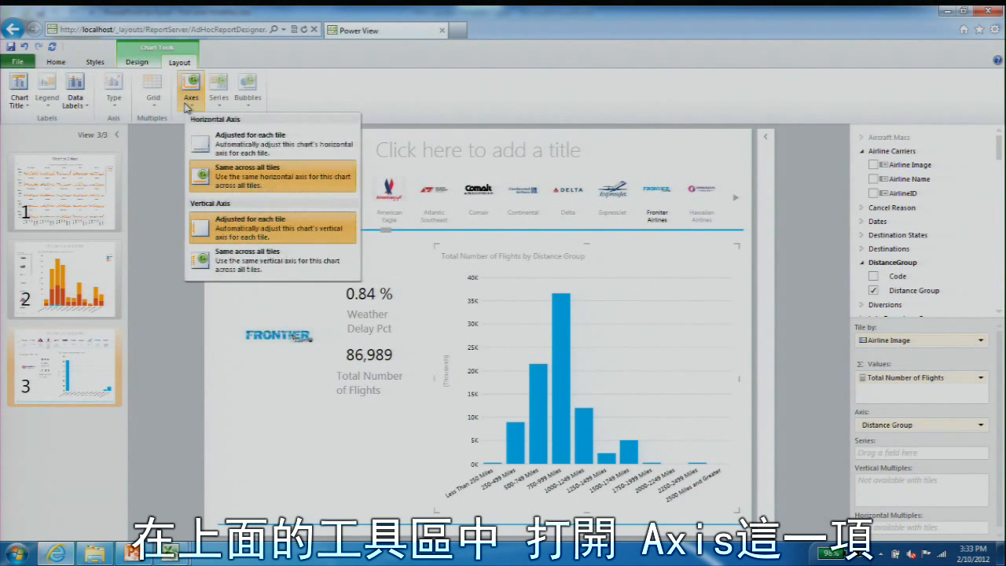
click(231, 268)
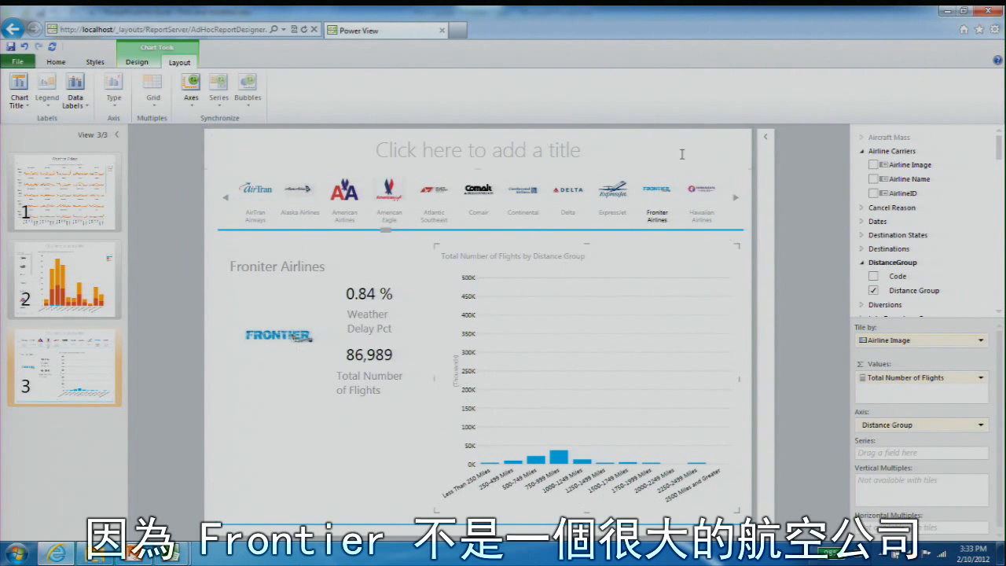
- View the Hawaiian and Southwest tiles to compare their flight volumes on the shared vertical axis
click(704, 196)
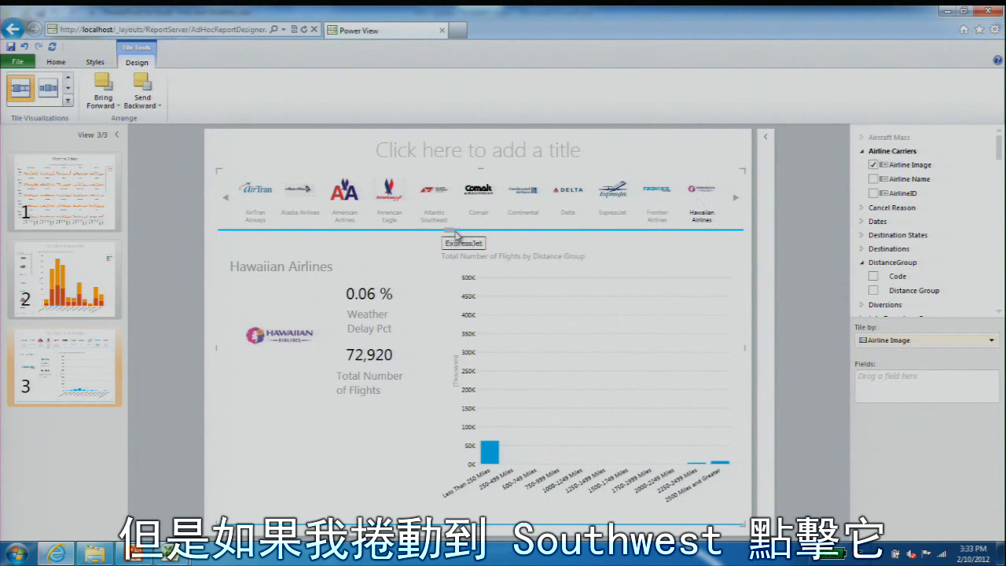
drag(456, 233, 634, 253)
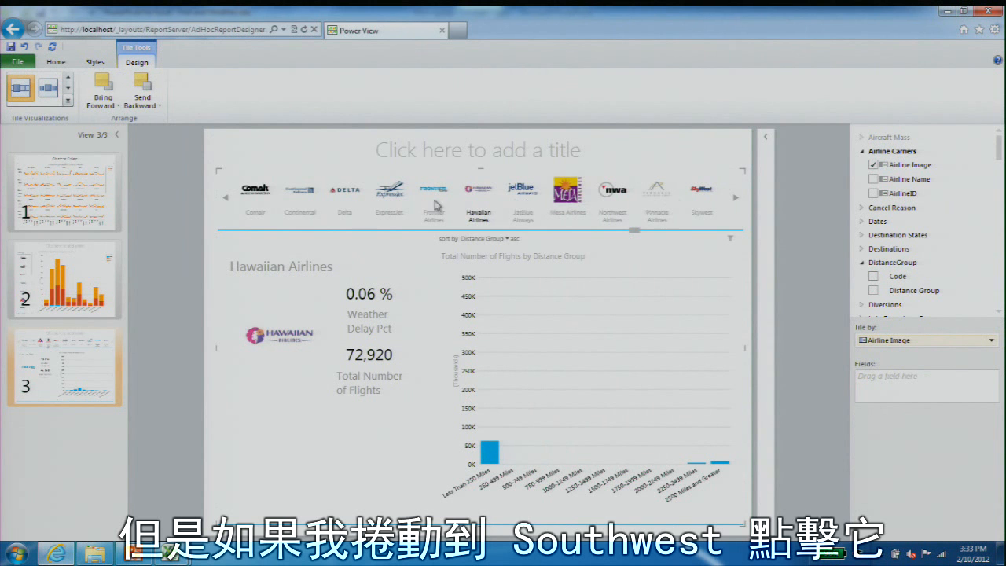
drag(638, 231, 682, 229)
click(702, 192)
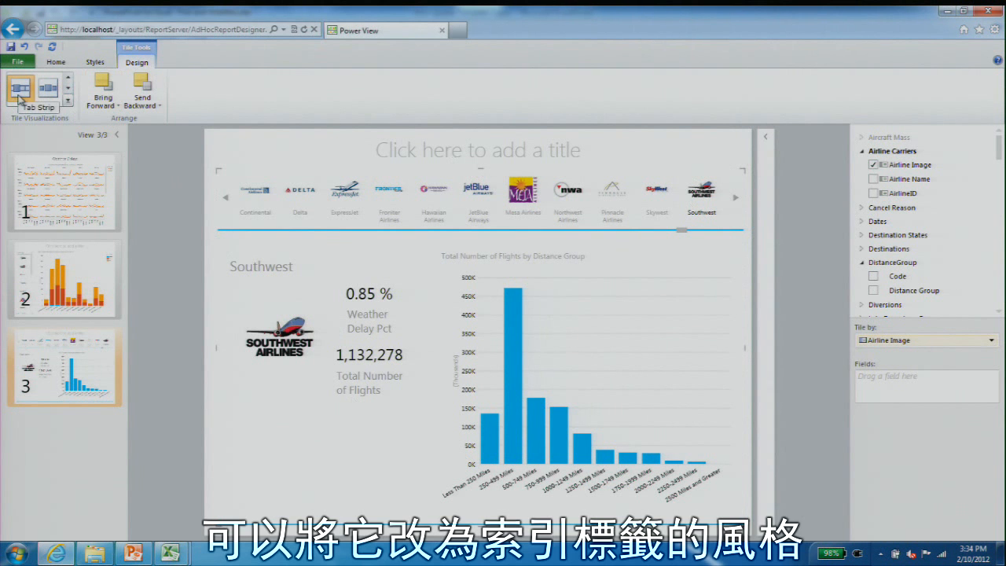
- Try the Cover Flow tile style, browse through JetBlue, ExpressJet and Comair, and return to the Tab Strip style
click(47, 91)
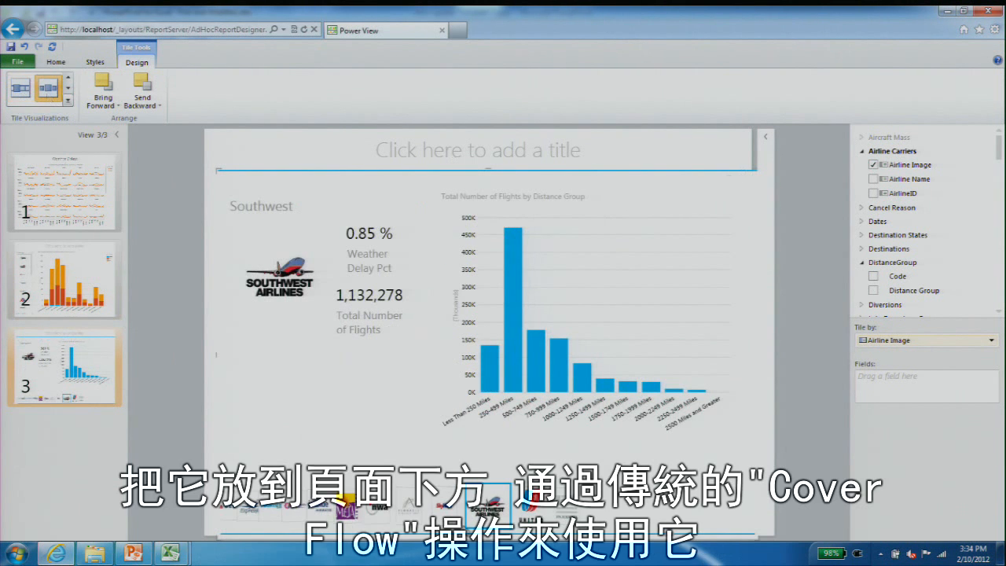
click(347, 509)
click(443, 508)
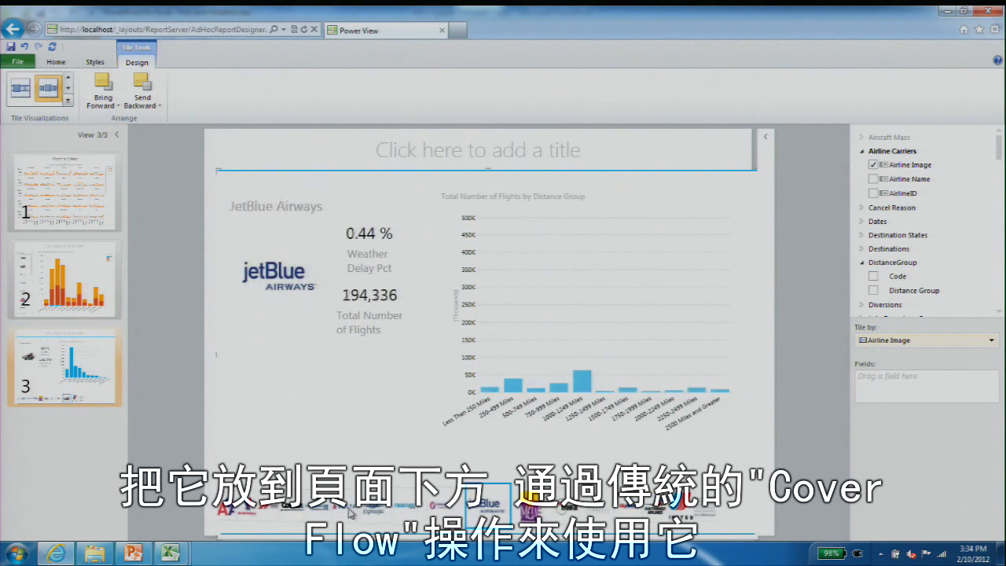
click(444, 507)
click(350, 512)
click(351, 513)
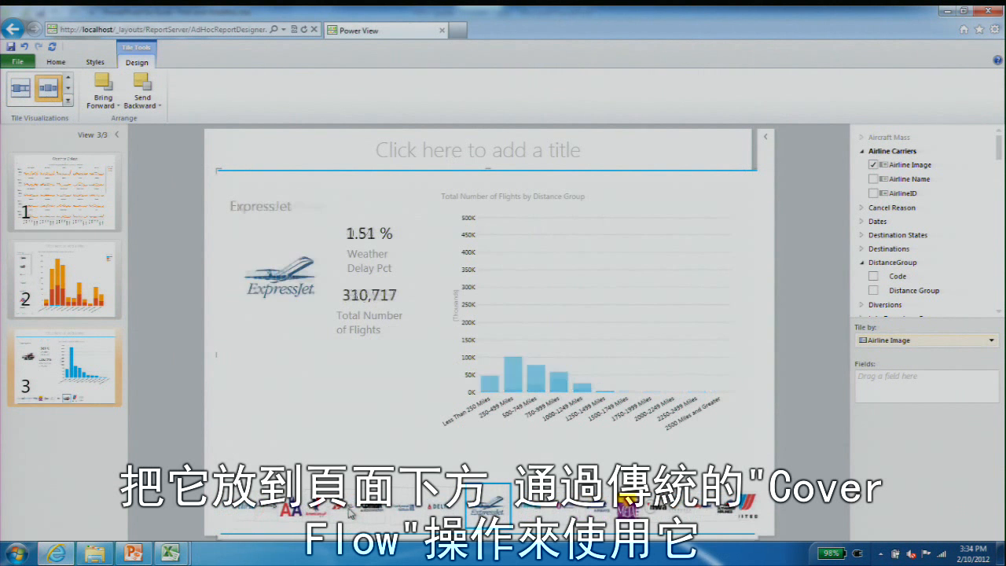
click(351, 513)
click(350, 513)
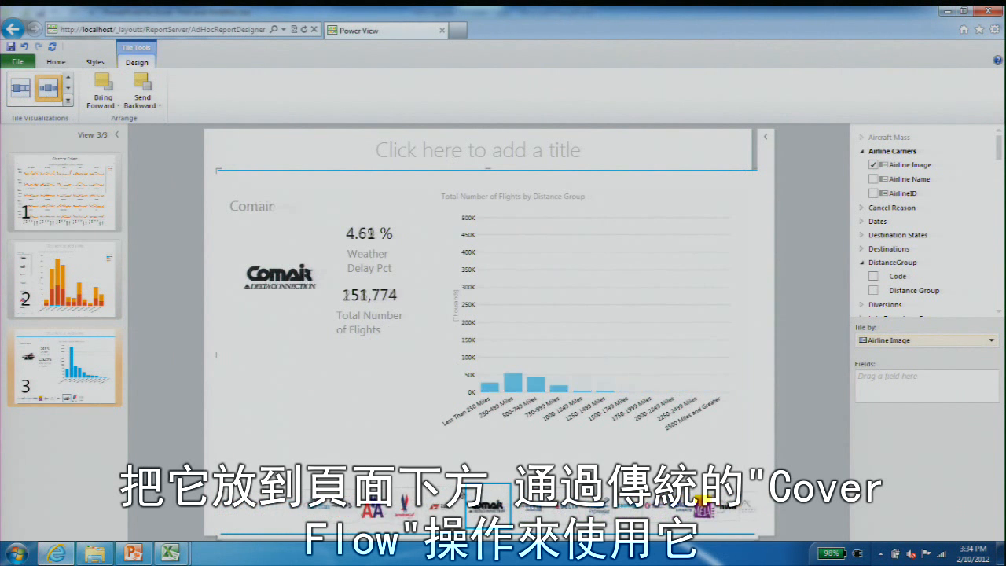
click(19, 88)
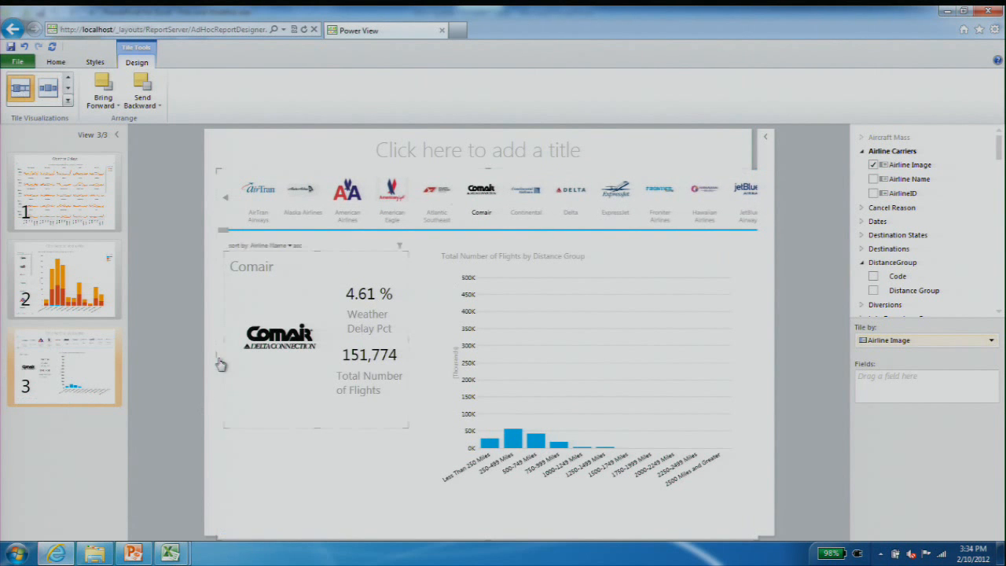
- Widen the distance group chart, convert it to a matrix, and shorten its frame to fit the rows
click(631, 352)
drag(740, 386, 752, 371)
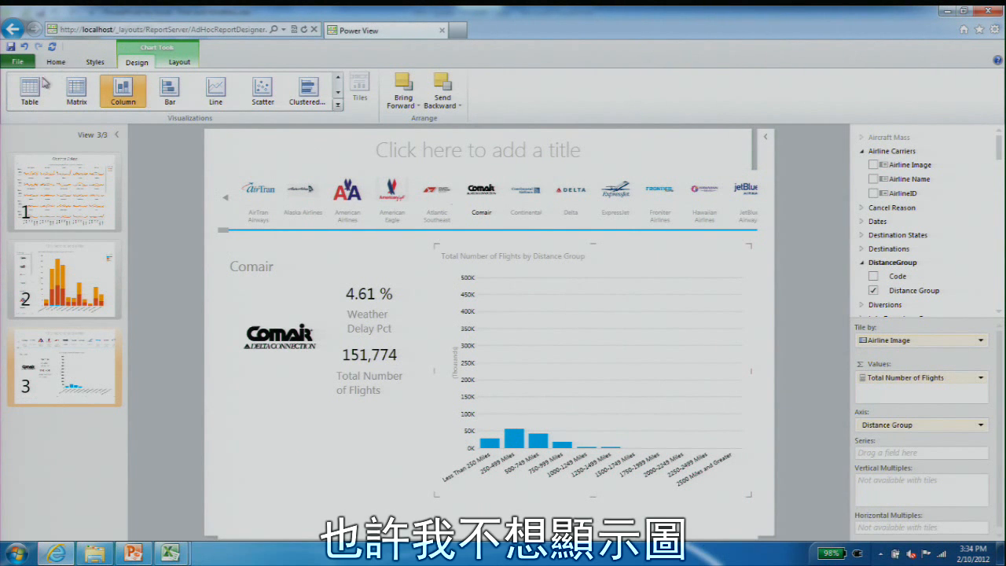
click(77, 89)
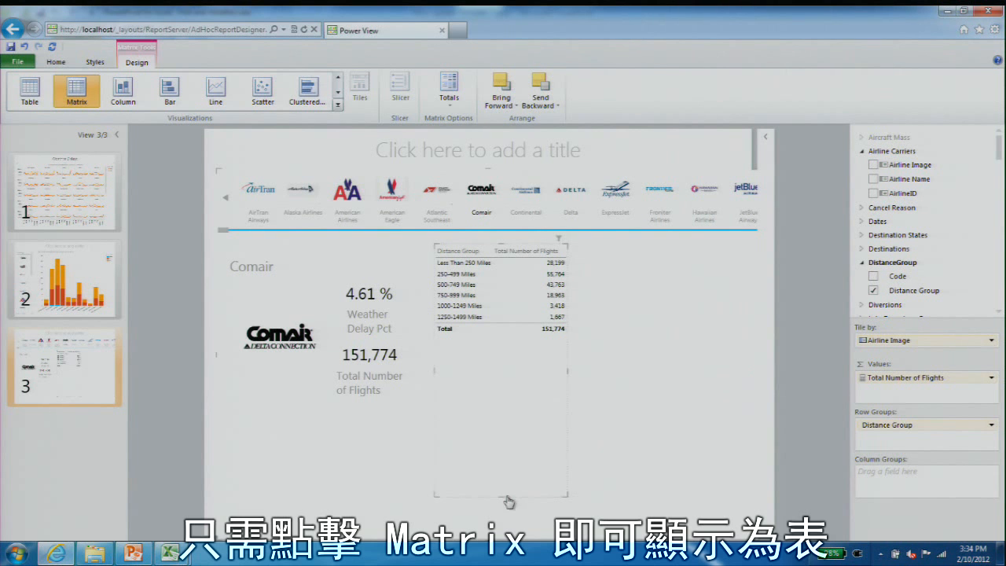
drag(502, 496, 503, 342)
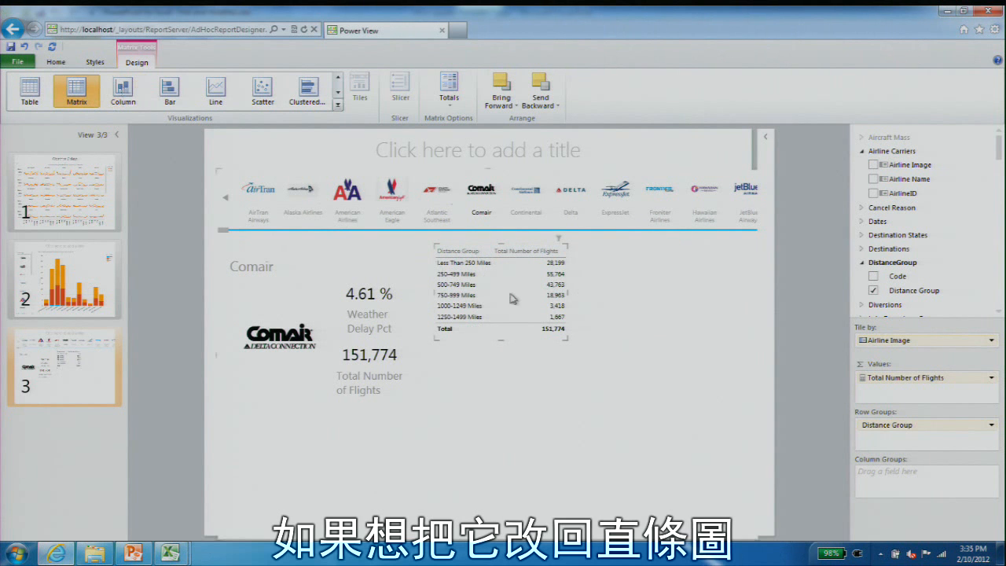
- Convert the distance group matrix back to a column chart and enlarge it to fill the tile area beside the card
click(535, 307)
click(116, 103)
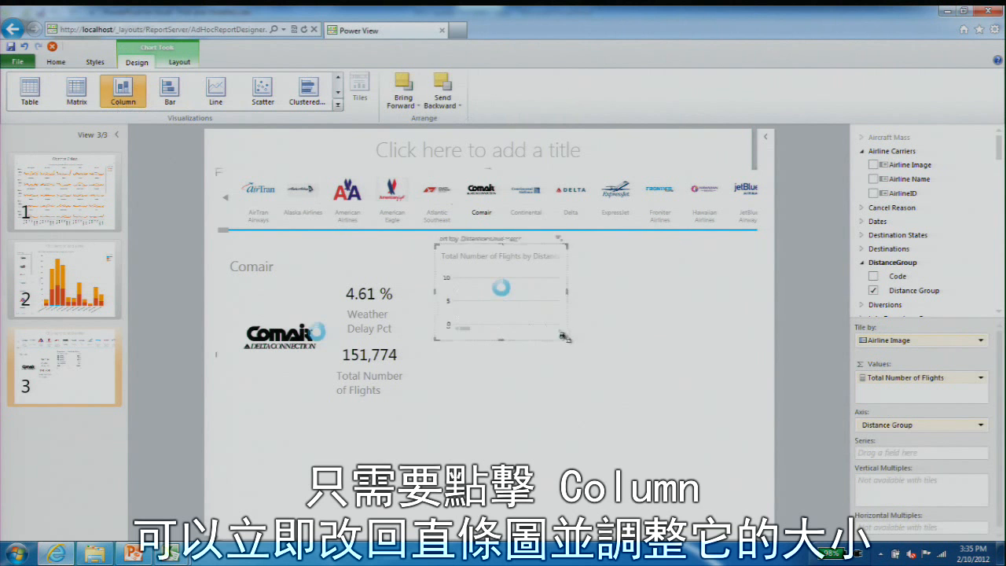
drag(566, 338, 764, 522)
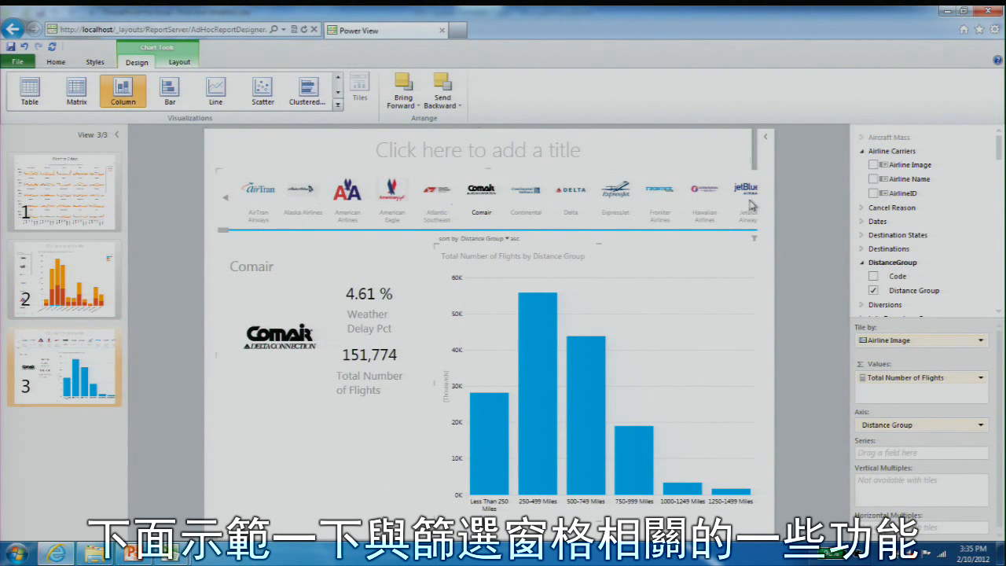
- Expand the filters area of the third view and show the filters that belong to the distance group chart
click(55, 62)
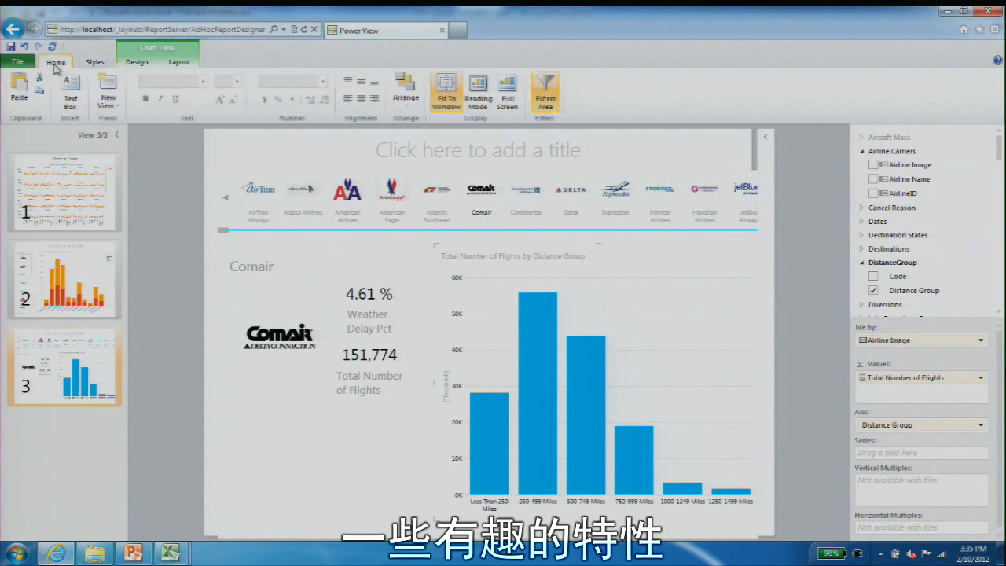
click(551, 100)
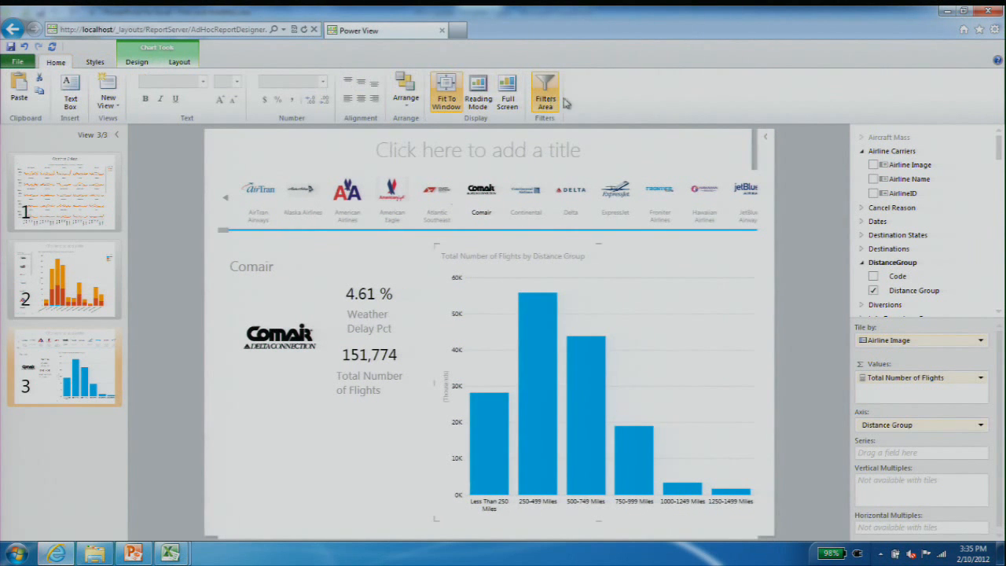
click(765, 138)
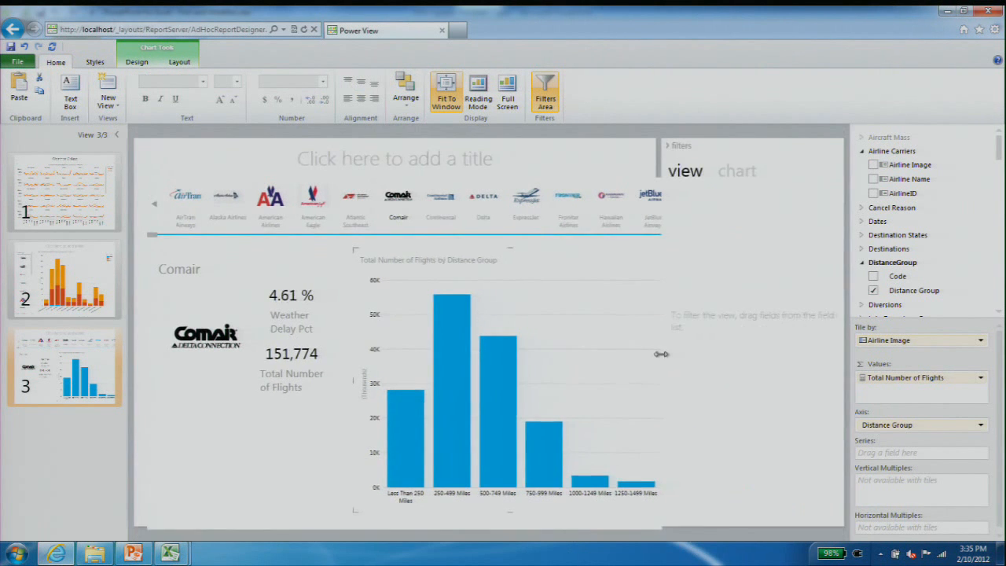
click(754, 168)
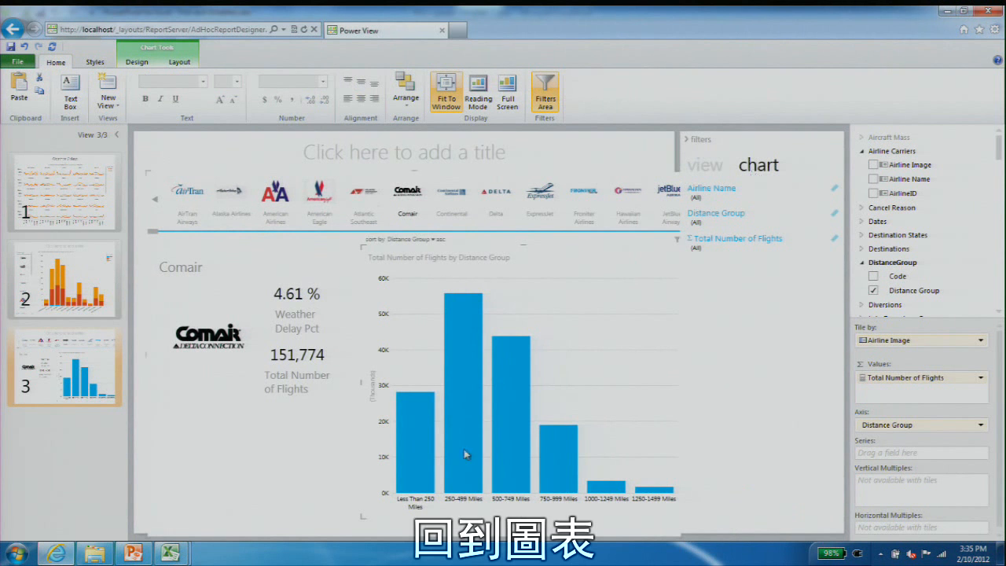
- Try filtering the chart to a Total Number of Flights greater than or equal to 163,531, and restore the full range
click(739, 246)
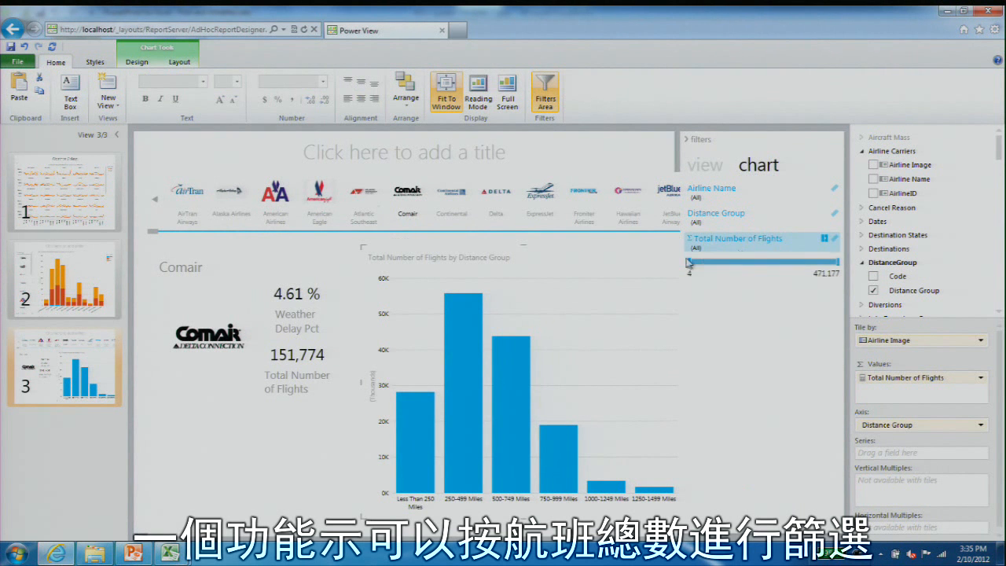
drag(689, 261, 740, 260)
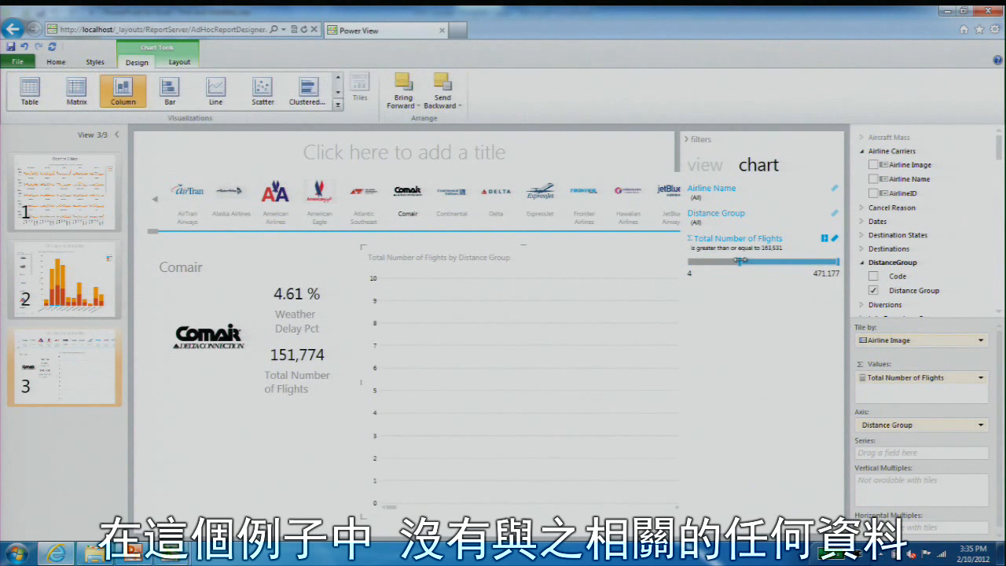
drag(740, 260, 688, 263)
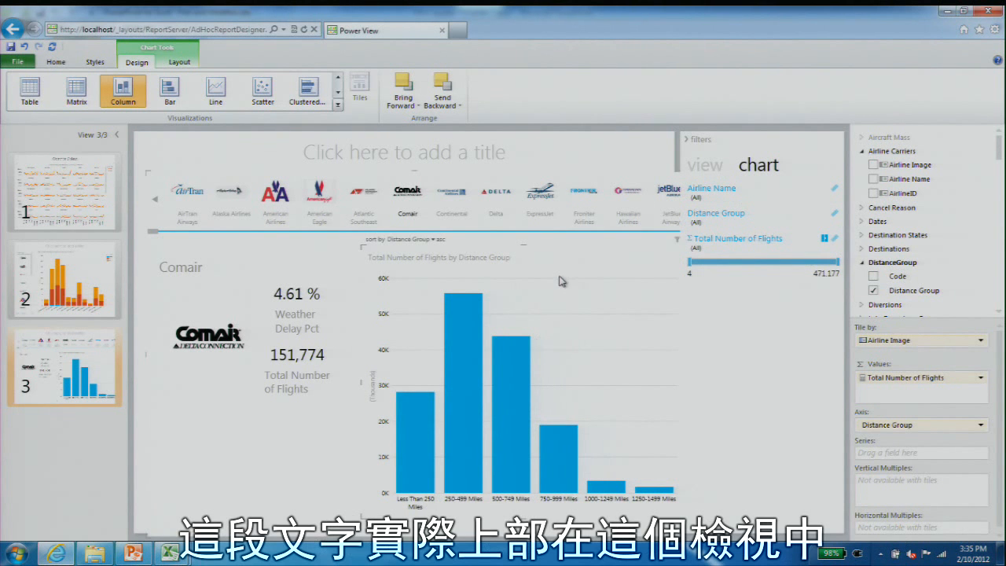
- Add MonthName from the Months table to the chart filters and select August and September
scroll(996, 181, down, 3)
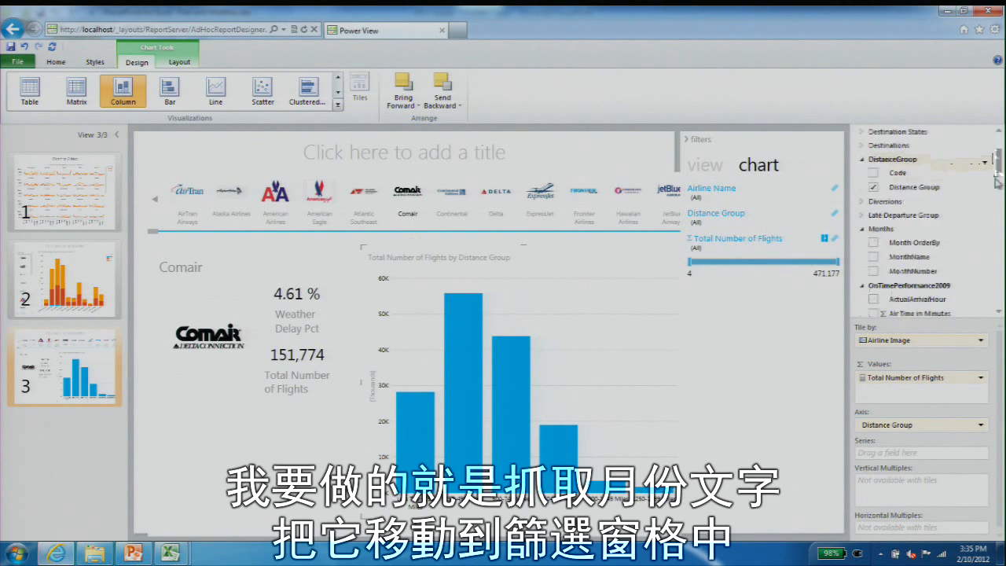
mouse_move(997, 181)
mouse_down()
mouse_move(998, 216)
mouse_move(997, 176)
mouse_up()
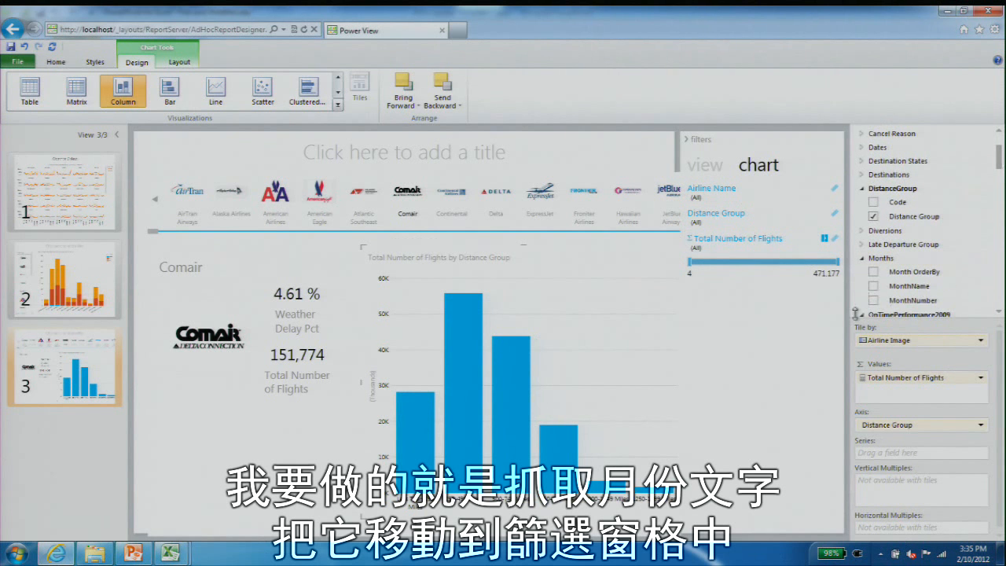
drag(918, 294, 766, 353)
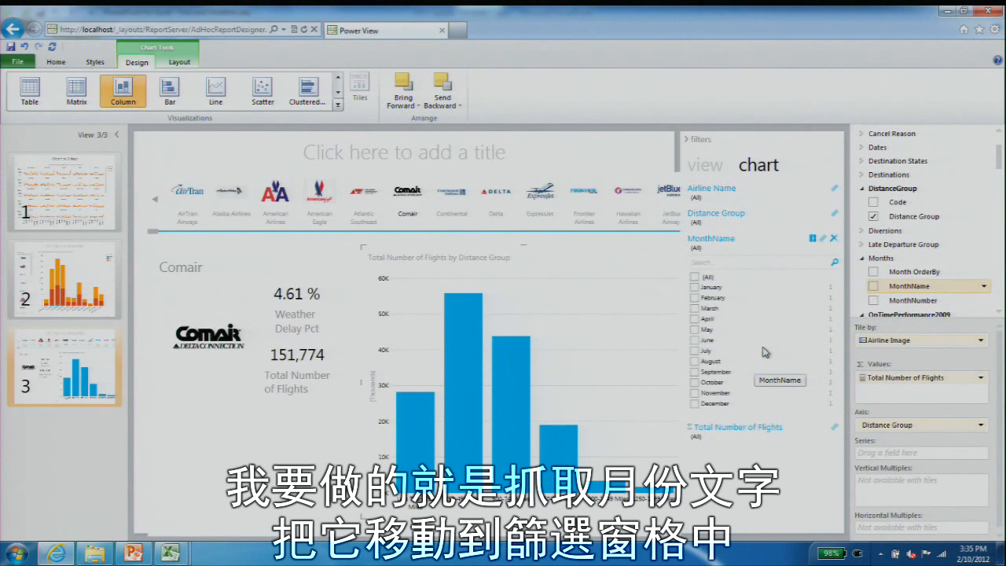
click(694, 372)
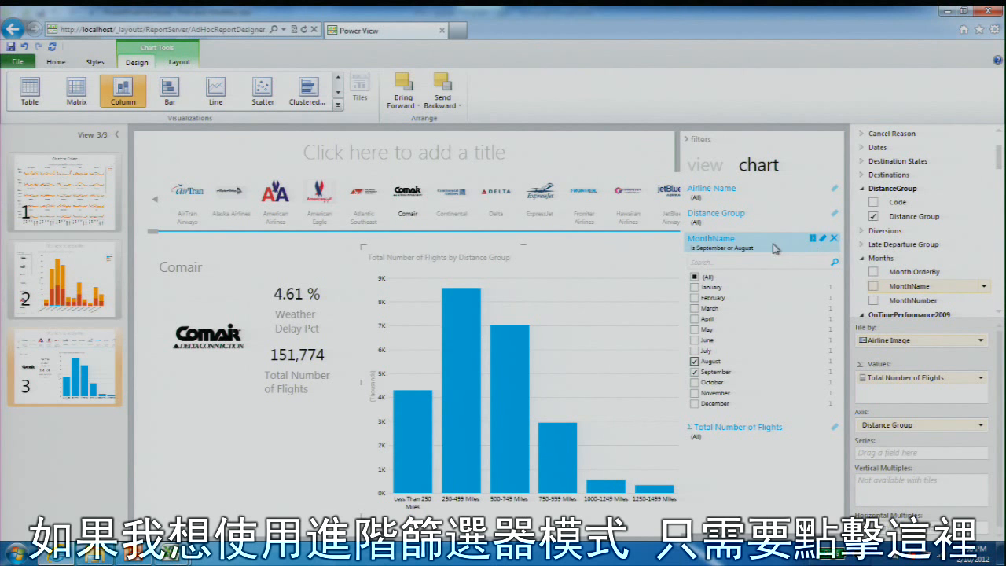
- Apply an advanced MonthName filter for values that start with "J", and return the filter to list mode
click(814, 240)
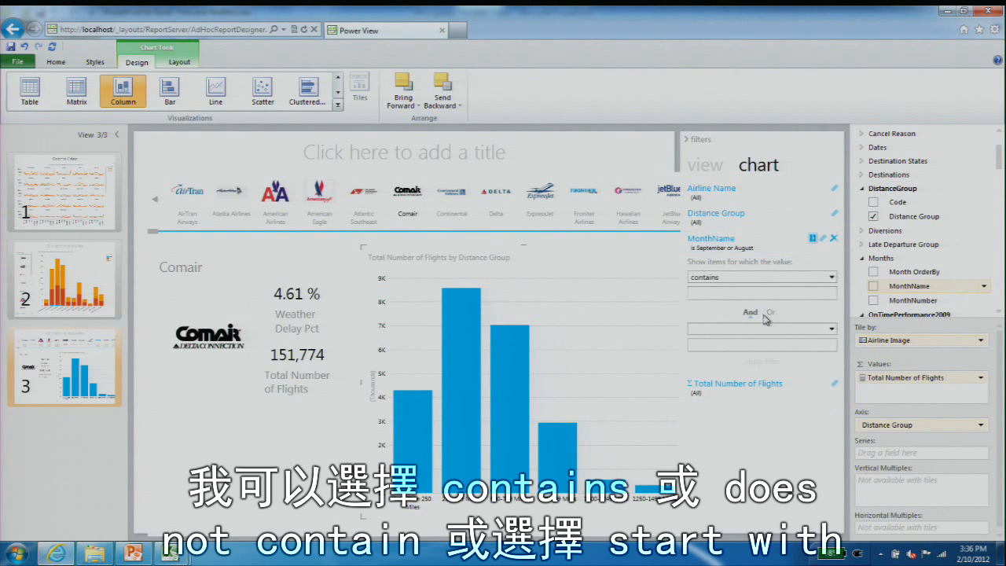
click(833, 278)
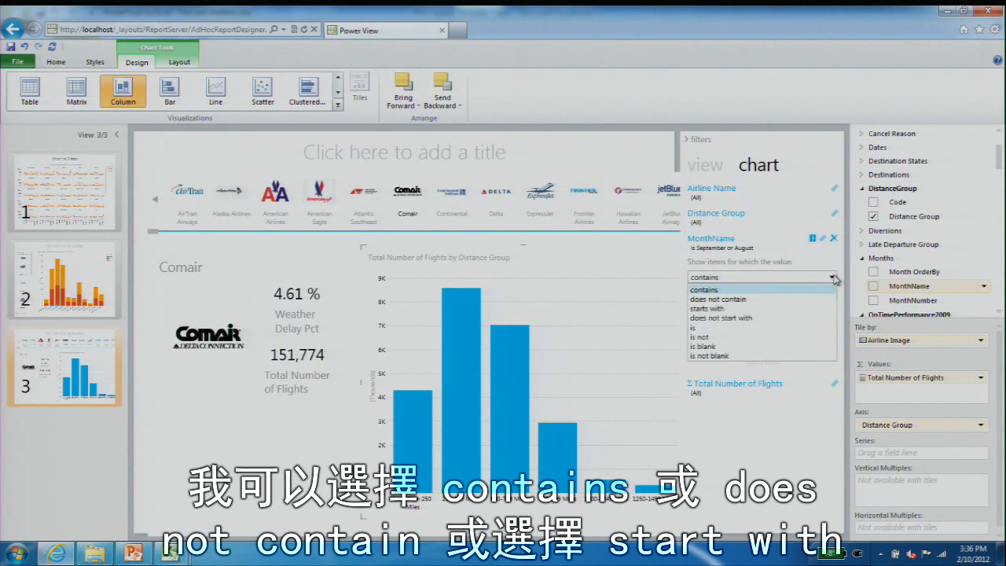
click(720, 308)
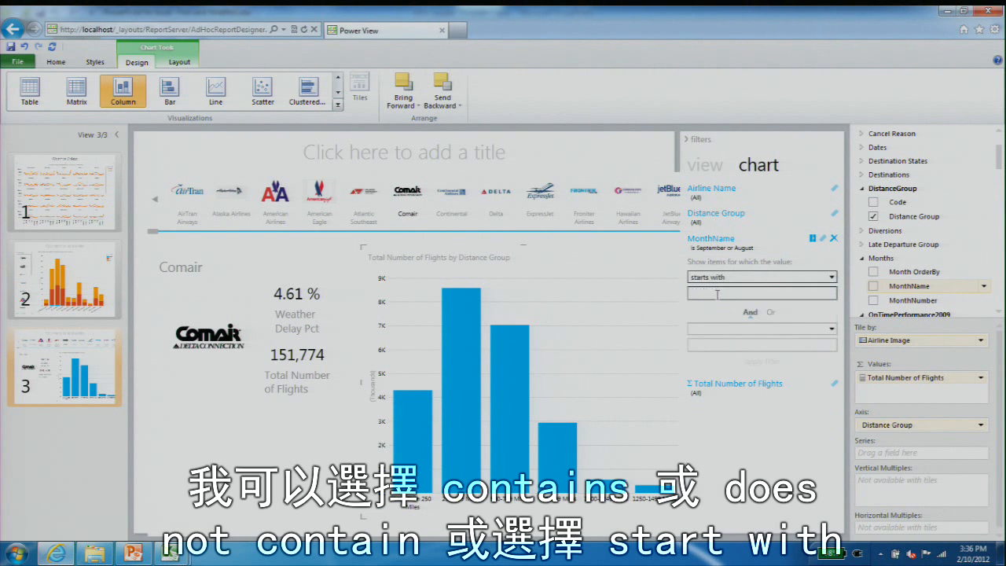
click(718, 294)
text(J)
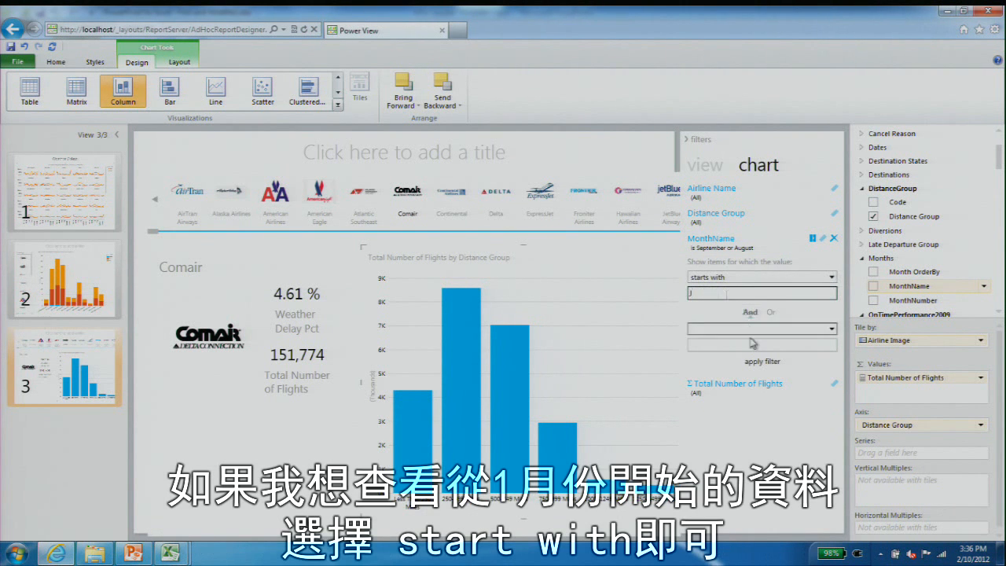
click(758, 362)
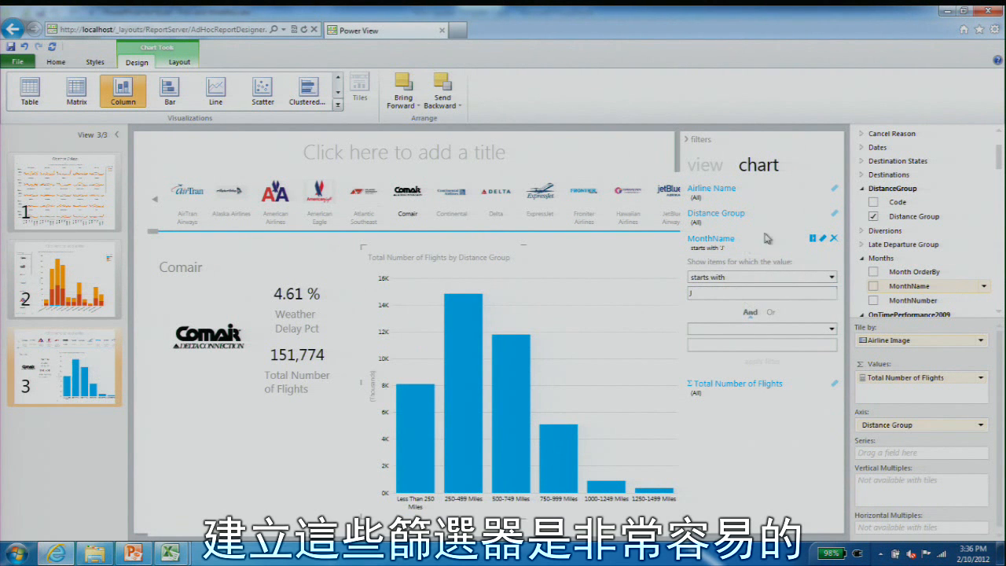
click(815, 240)
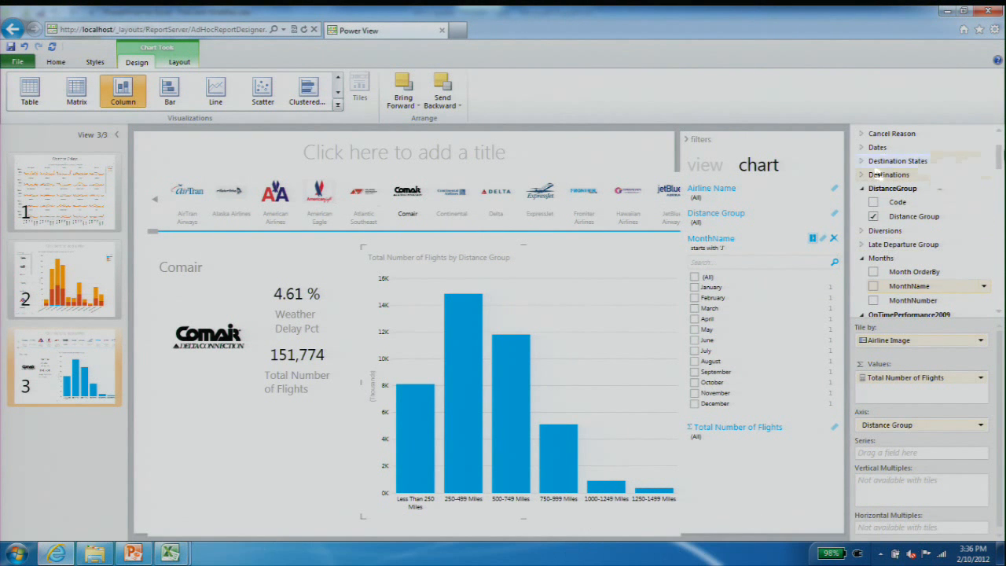
- Add Date from the Dates table to the chart filters and switch it to advanced filter mode
mouse_move(1001, 152)
mouse_down()
mouse_move(999, 312)
mouse_move(989, 148)
mouse_up()
click(861, 178)
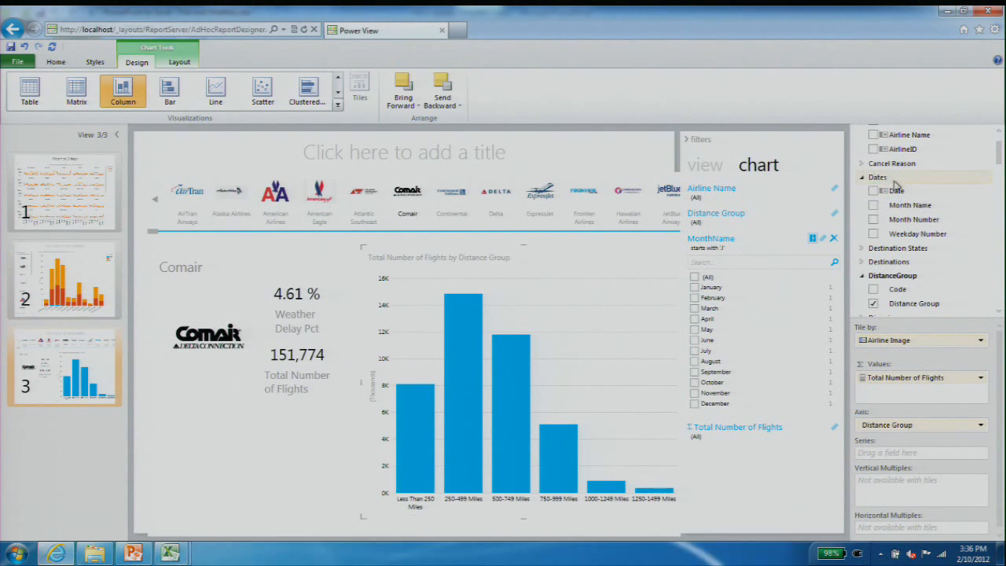
drag(898, 191, 767, 511)
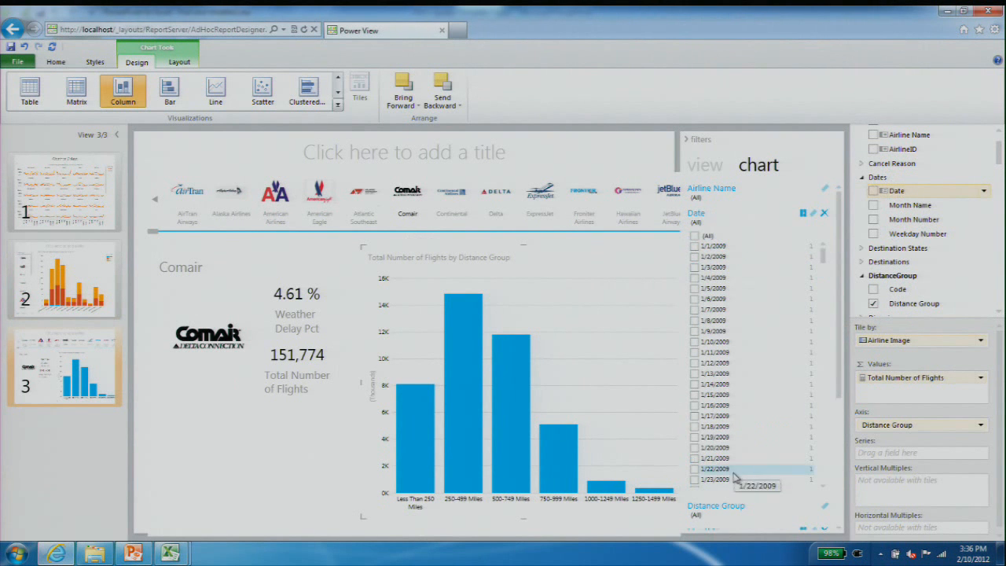
click(803, 214)
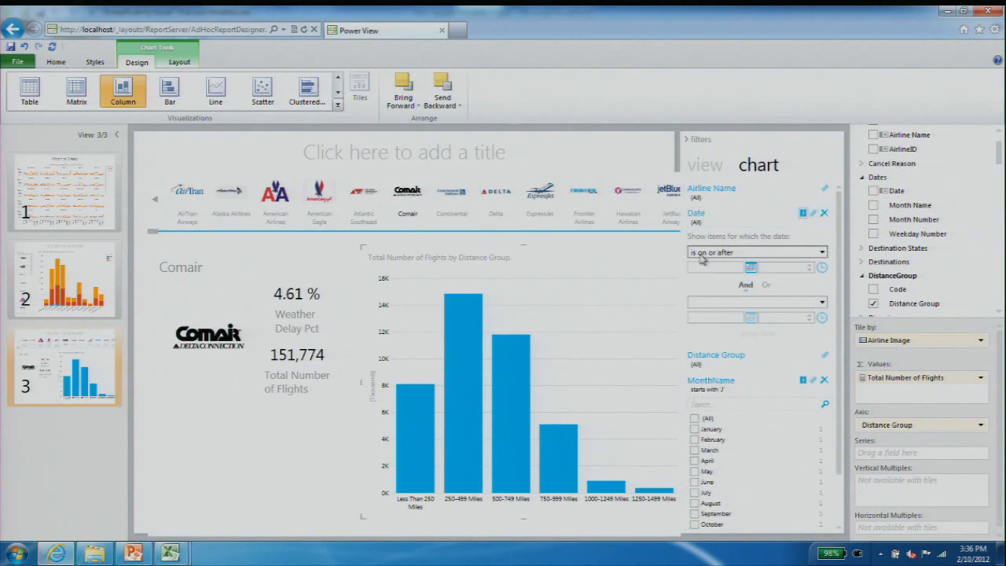
- Pick 1/1/2009 as the date for the Date filter's "is on or after" condition and apply it
click(751, 269)
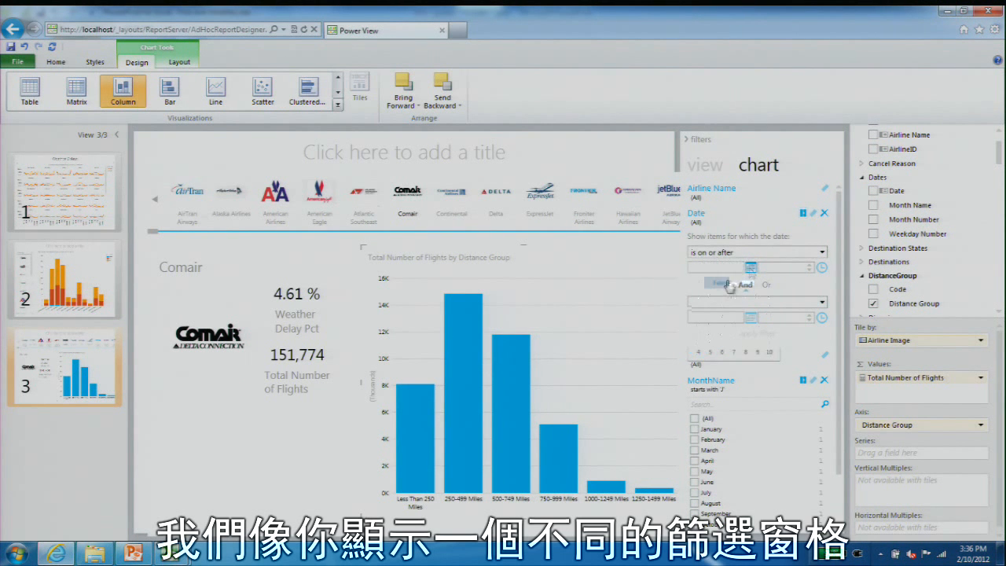
click(734, 285)
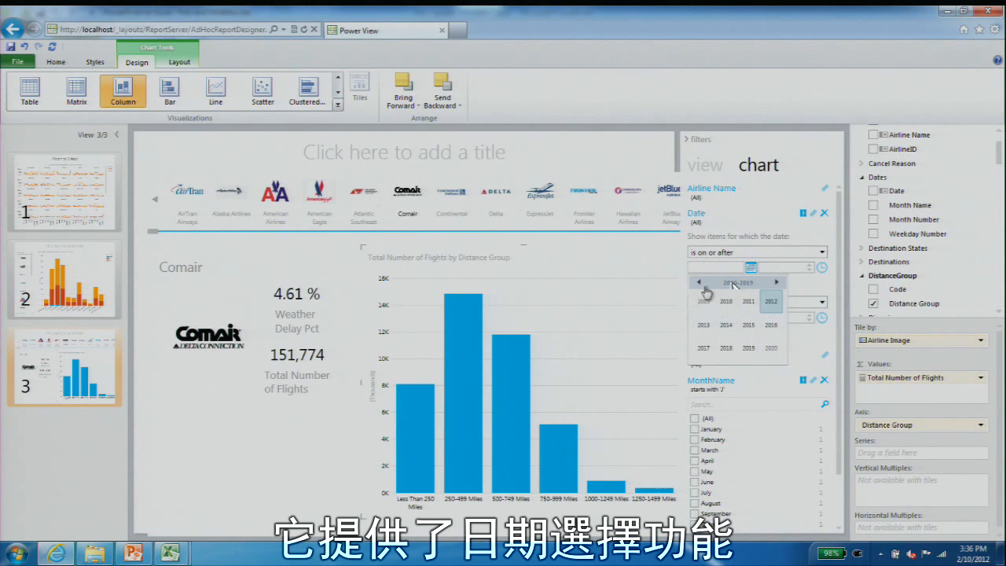
click(703, 301)
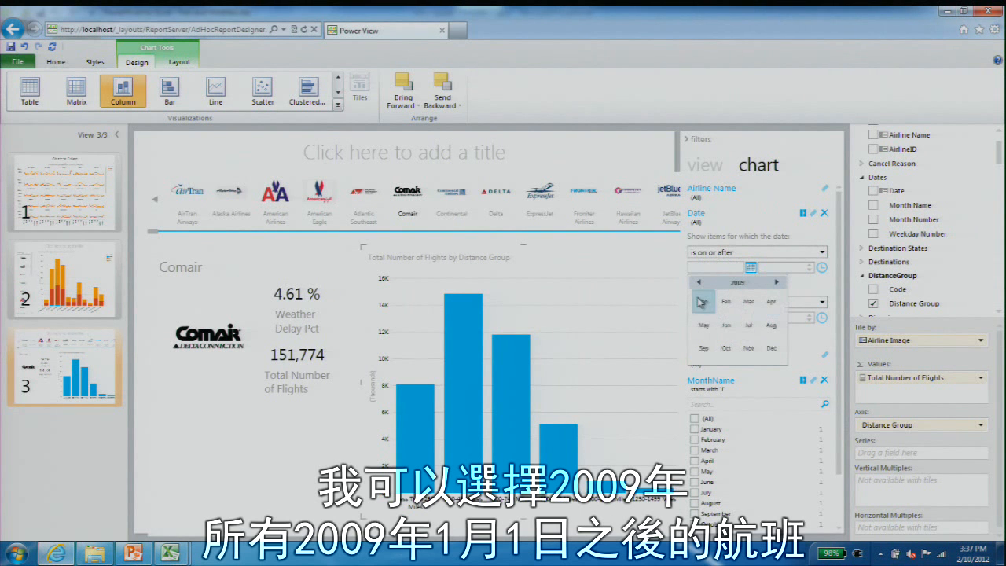
click(705, 304)
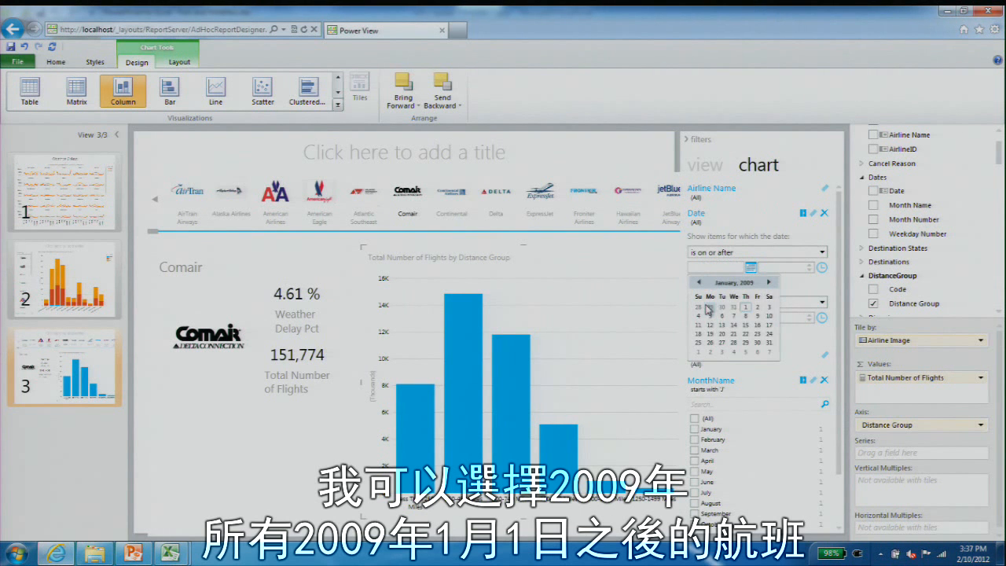
click(747, 307)
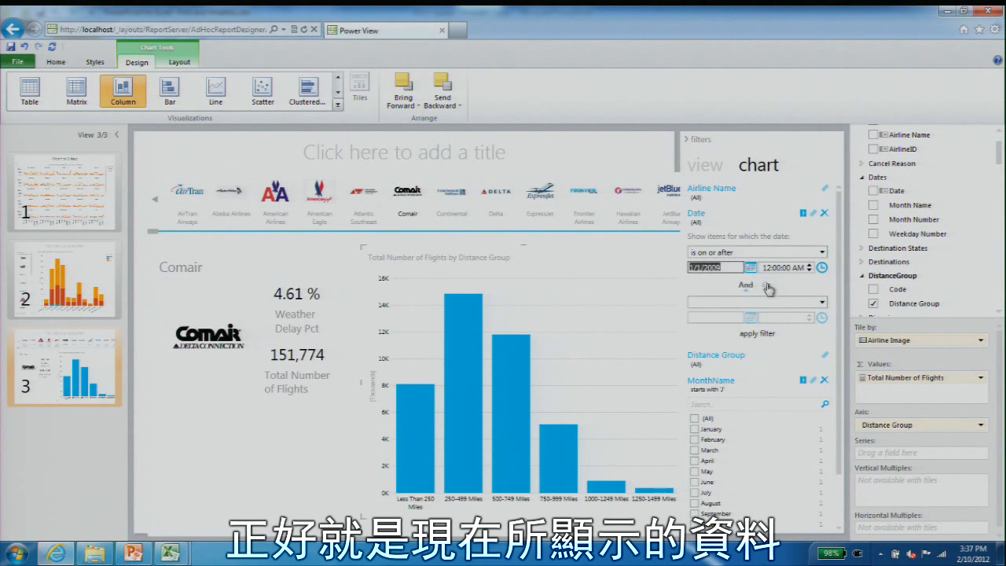
click(757, 333)
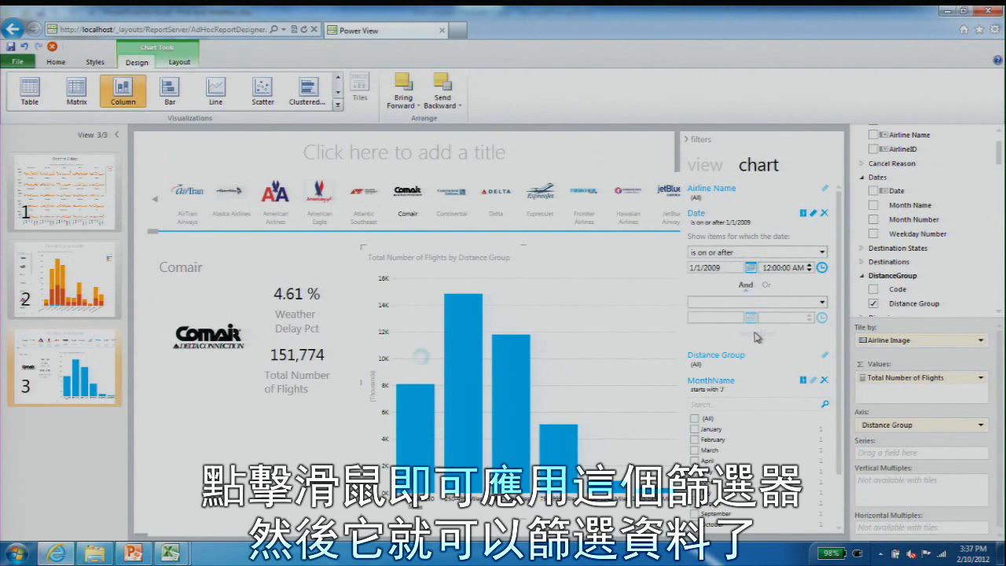
- Change the Date filter to on or after 7/1/2009, apply it, and look at the available time choices
click(751, 268)
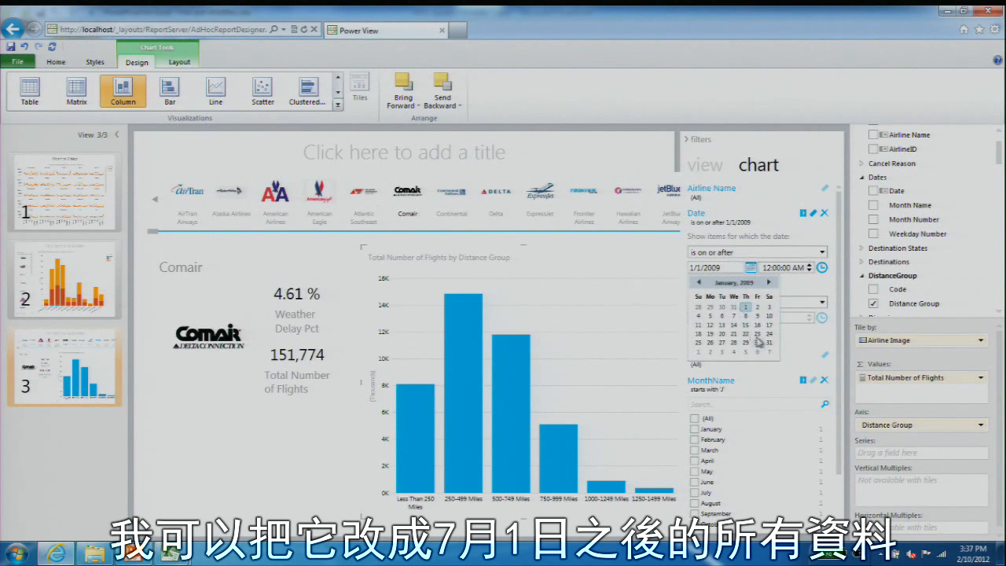
click(769, 283)
click(769, 283)
click(769, 283)
click(770, 284)
click(770, 284)
click(770, 284)
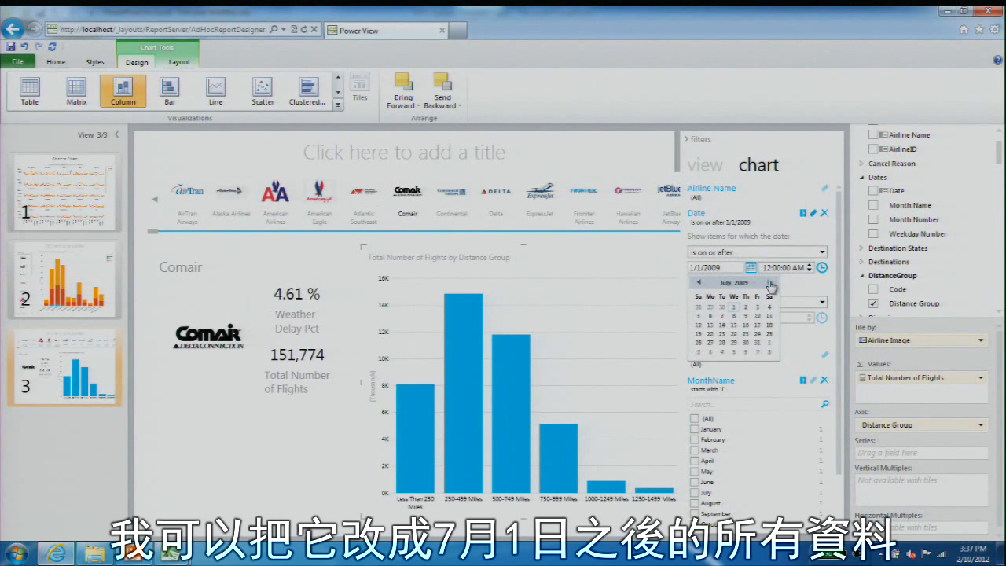
click(734, 308)
click(754, 331)
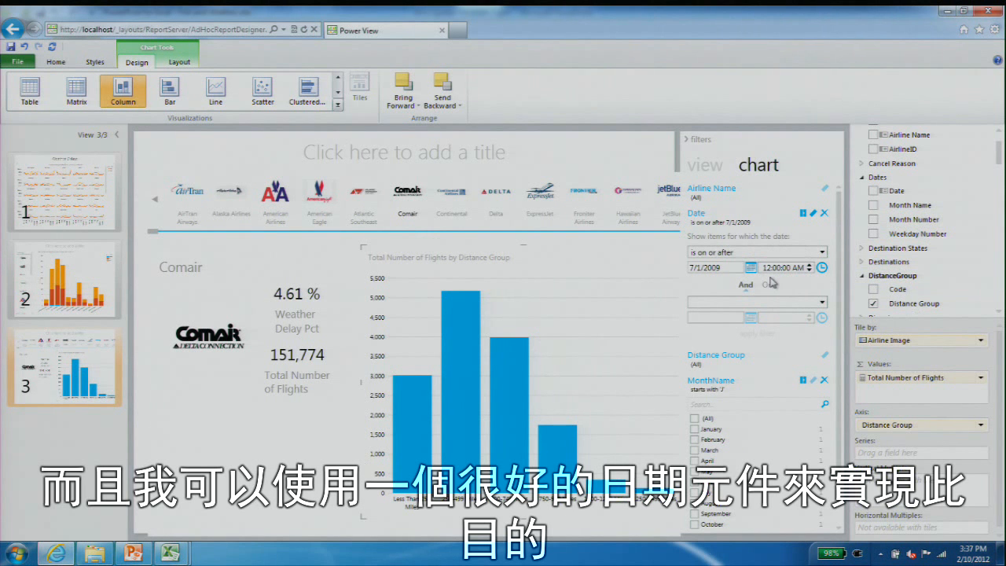
click(822, 268)
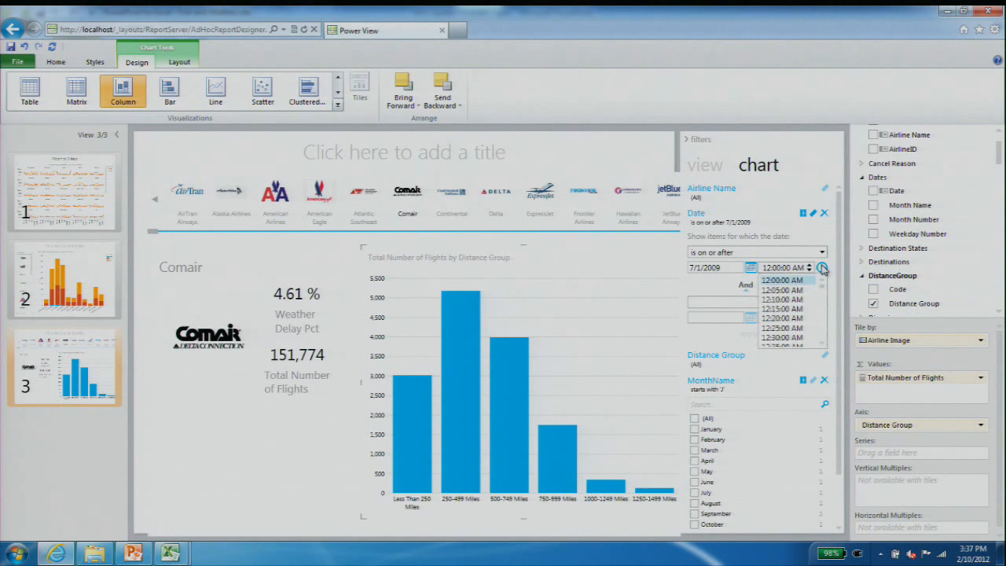
click(823, 269)
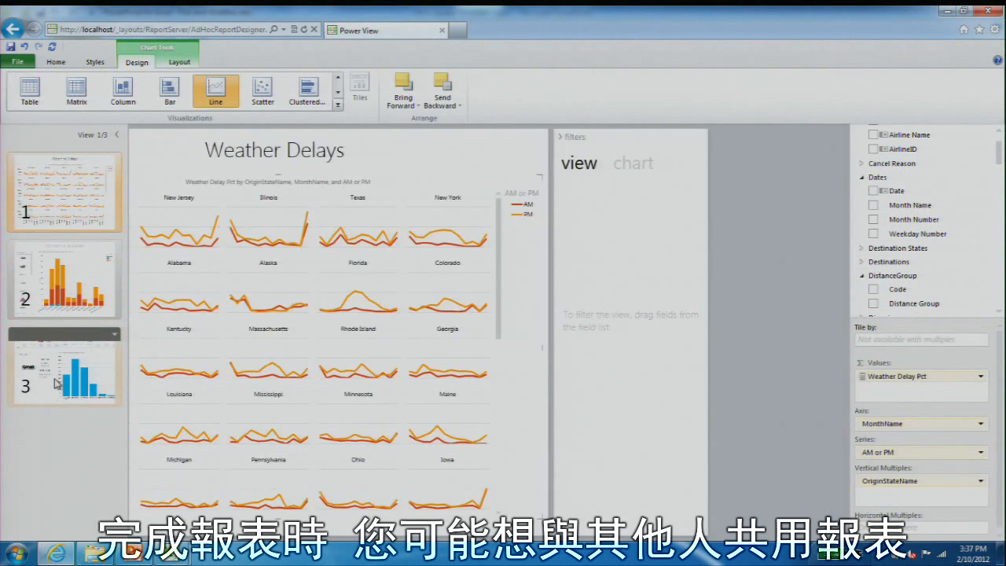
- Show the third view and start exporting the report to PowerPoint, choosing to save the unsaved changes first
click(55, 383)
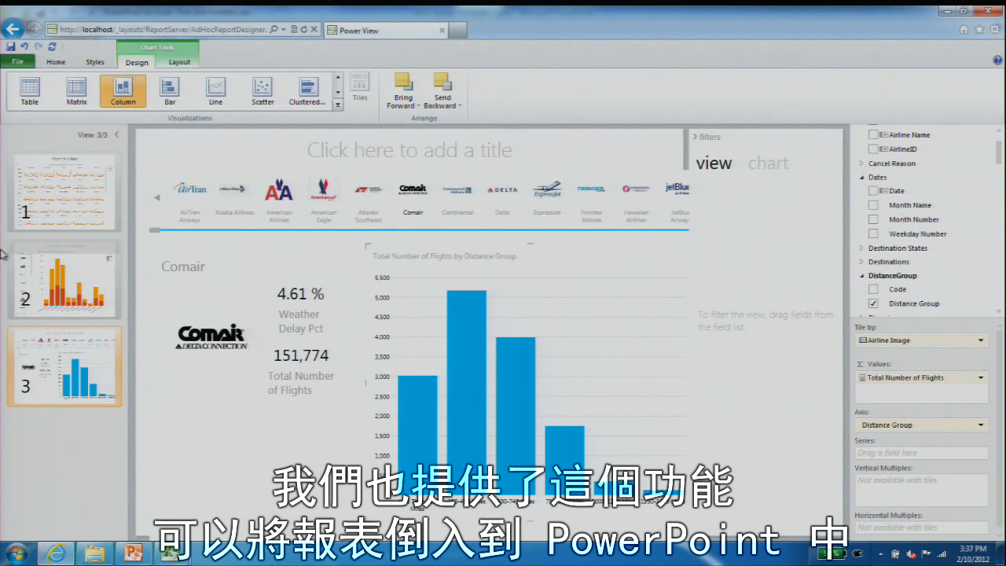
click(23, 63)
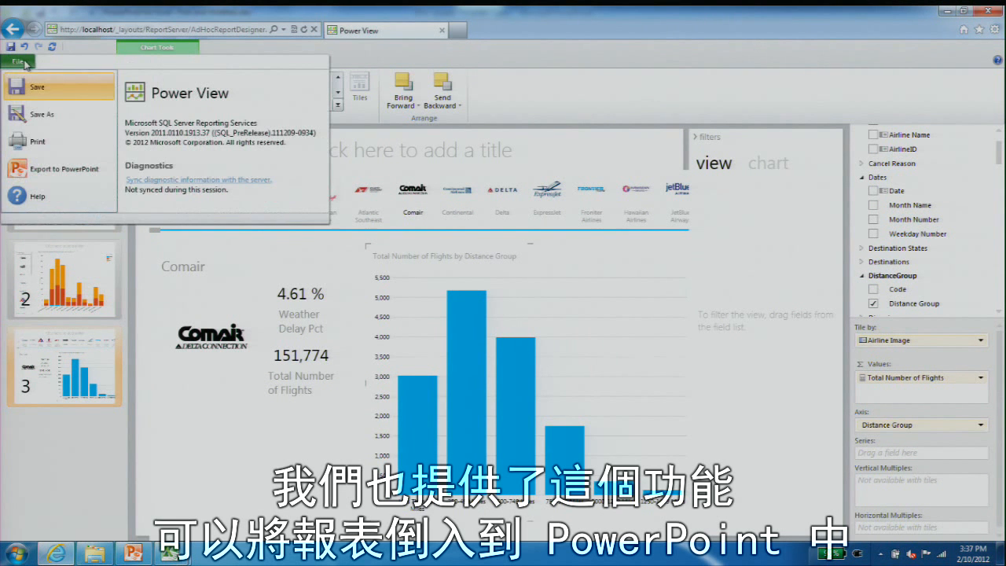
click(82, 171)
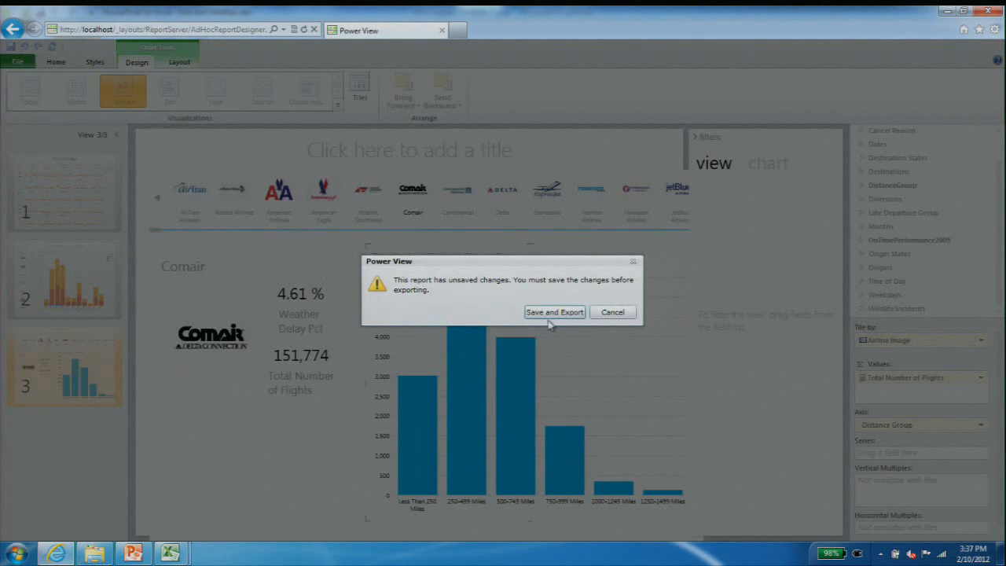
click(553, 314)
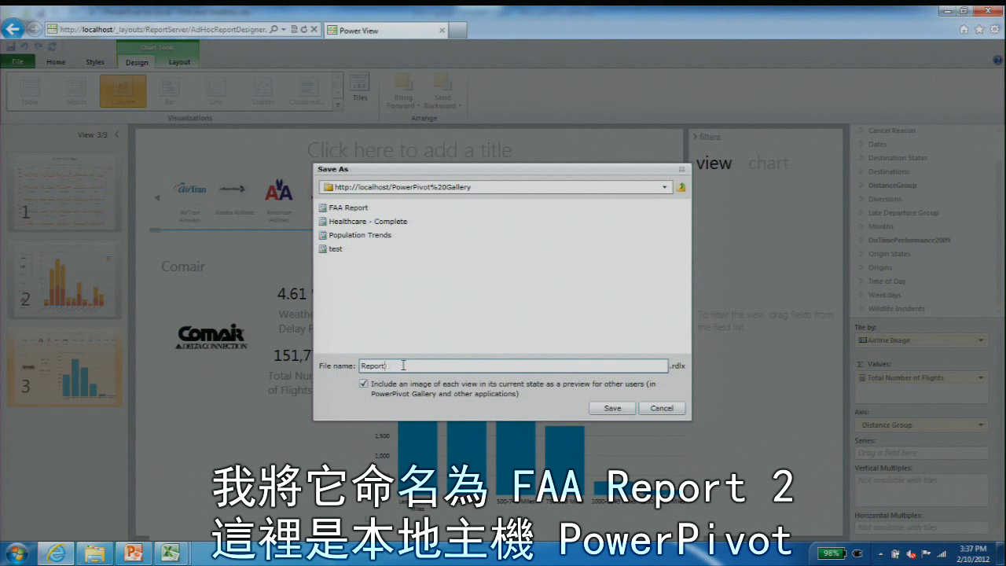
- Save the report as "FAA Report 2" in the PowerPivot Gallery with preview images of each view included
key(BackSpace)
key(BackSpace)
key(BackSpace)
key(BackSpace)
key(BackSpace)
key(BackSpace)
text(F)
click(667, 188)
click(666, 188)
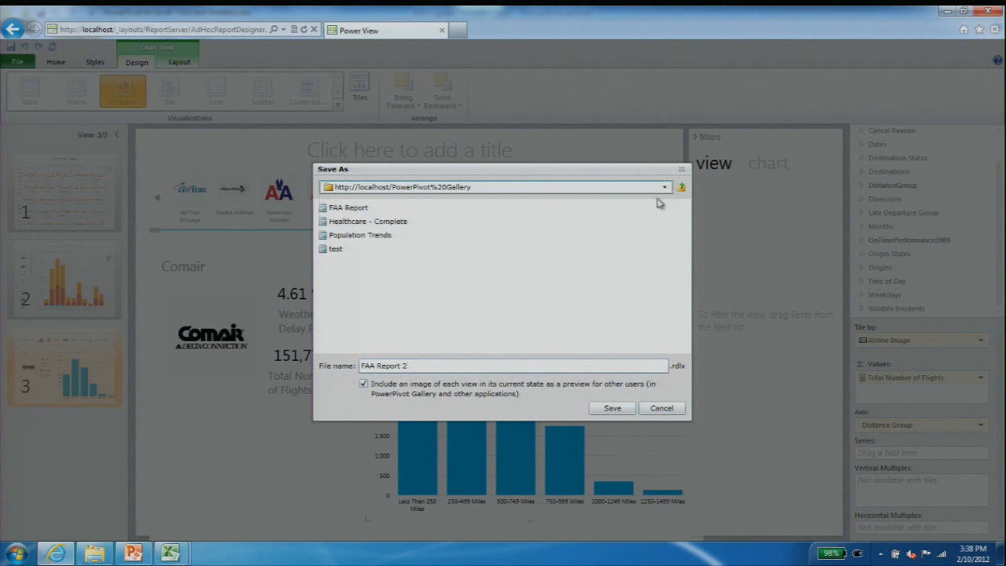
click(615, 411)
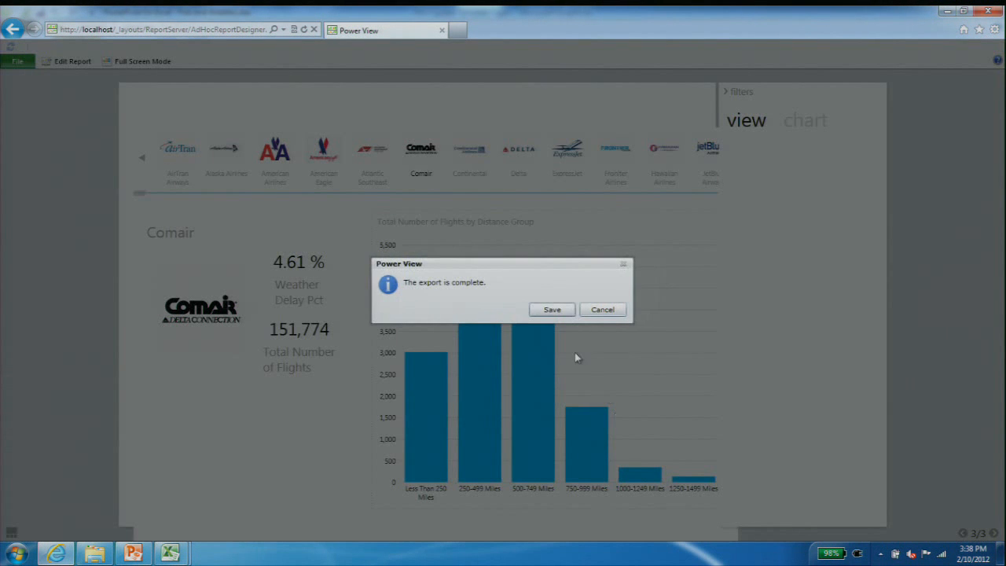
- Save the exported PowerPoint presentation to the Desktop under the file name FAA
click(556, 309)
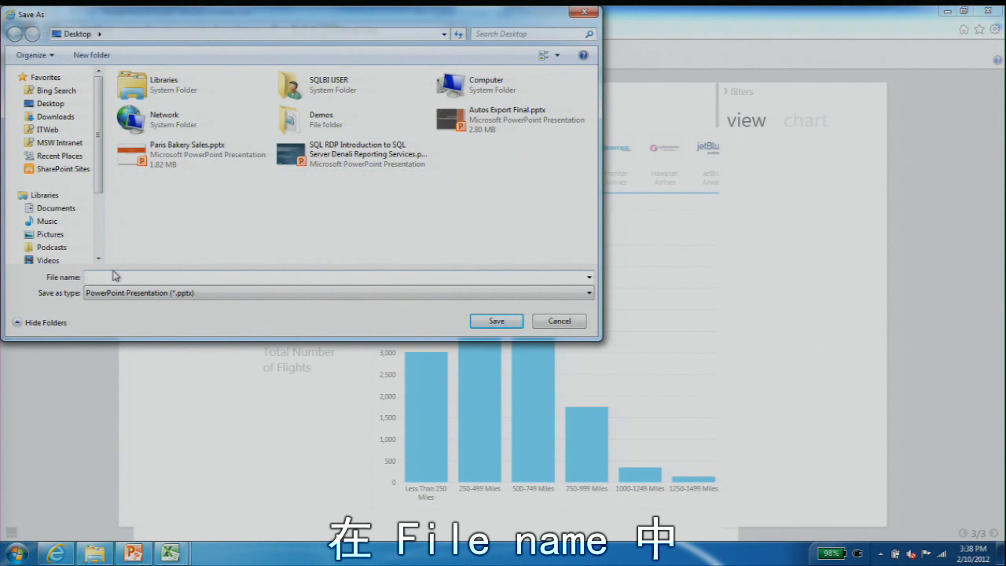
text(FAA)
click(510, 322)
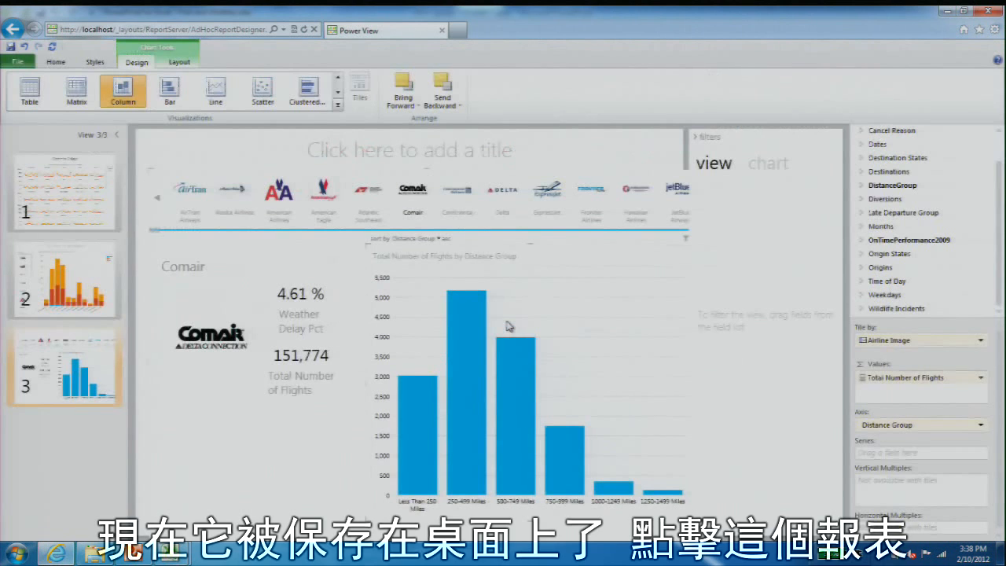
- Open FAA.pptx from the desktop in PowerPoint and look through its three slides
click(1002, 560)
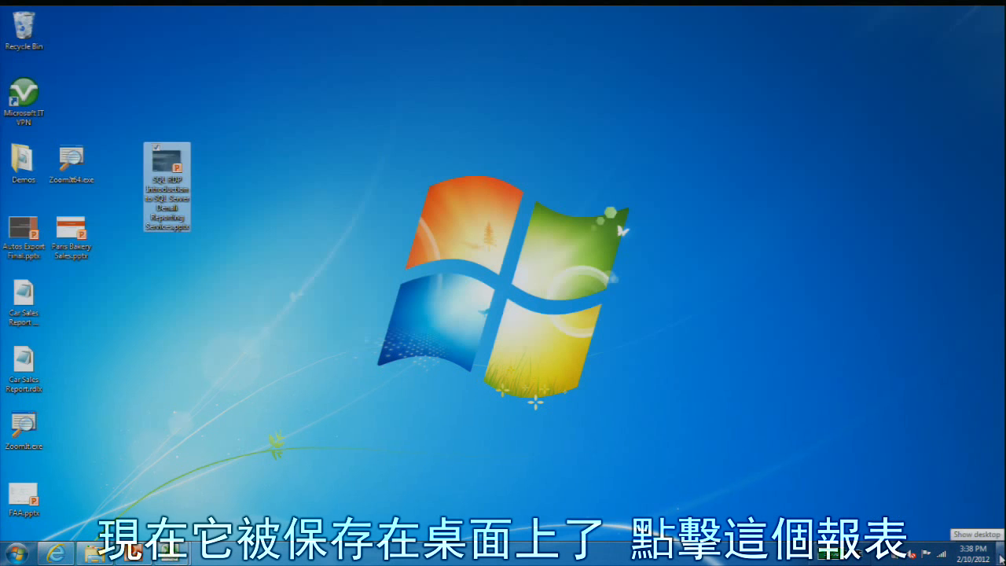
double_click(17, 503)
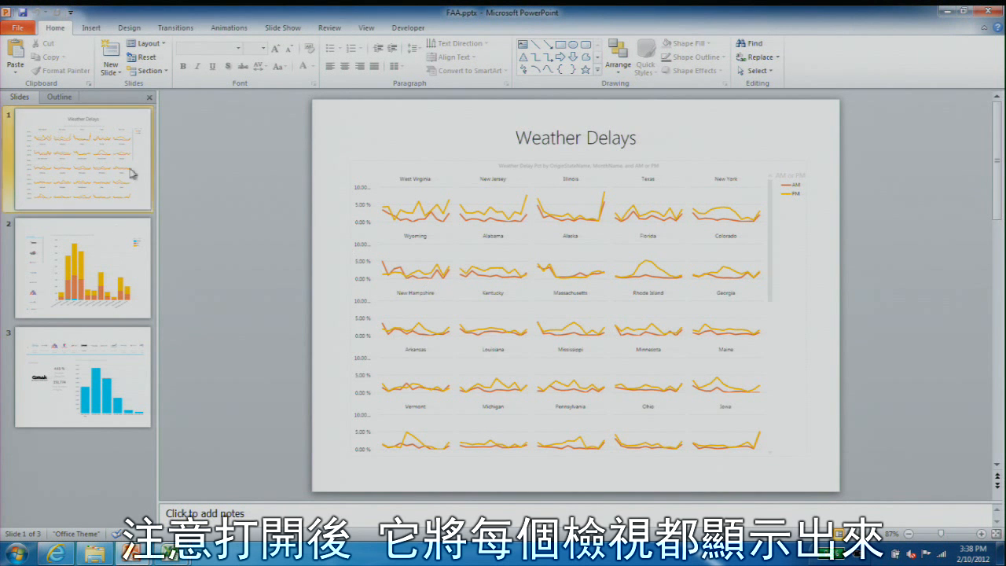
click(79, 263)
click(79, 389)
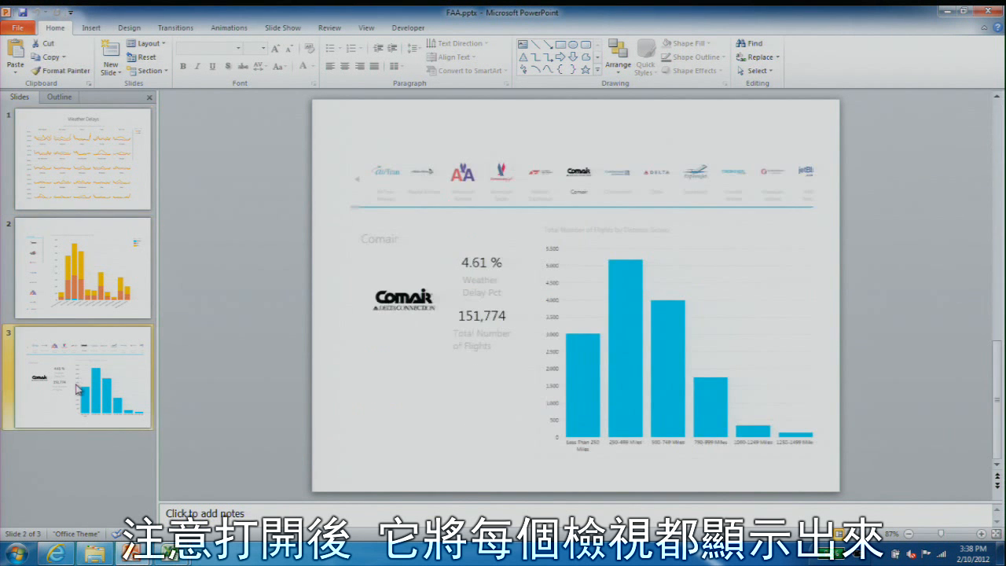
click(81, 277)
click(110, 139)
click(109, 229)
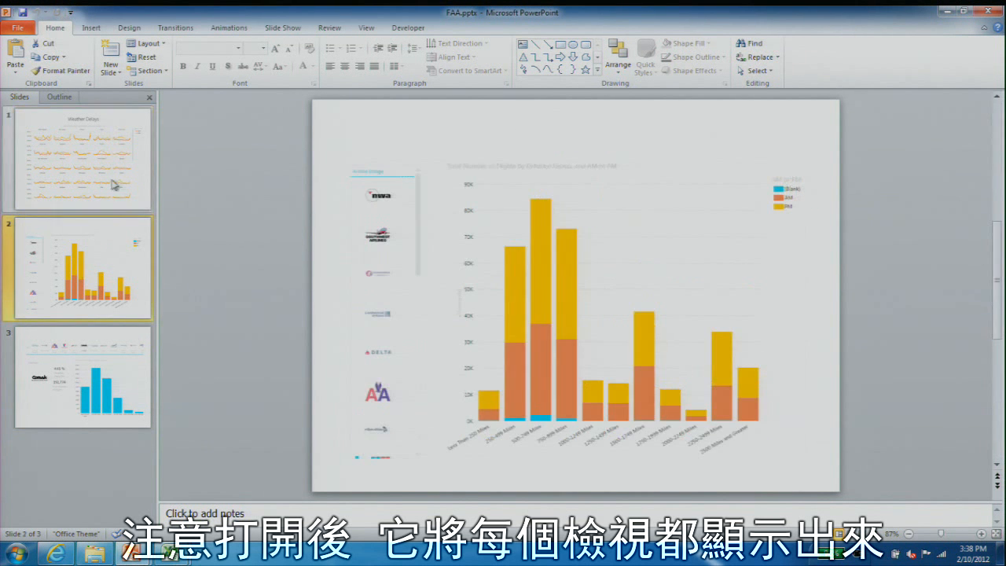
click(108, 170)
click(100, 267)
click(96, 377)
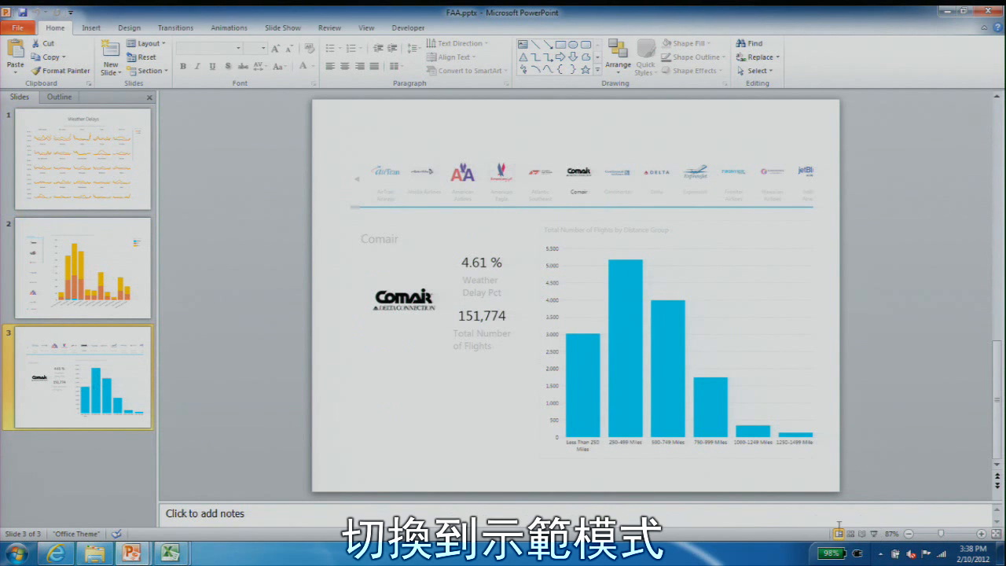
- Present the third slide, make its view interactive, try the ExpressJet, Delta, Continental and Comair tiles, and end the slide show
click(875, 534)
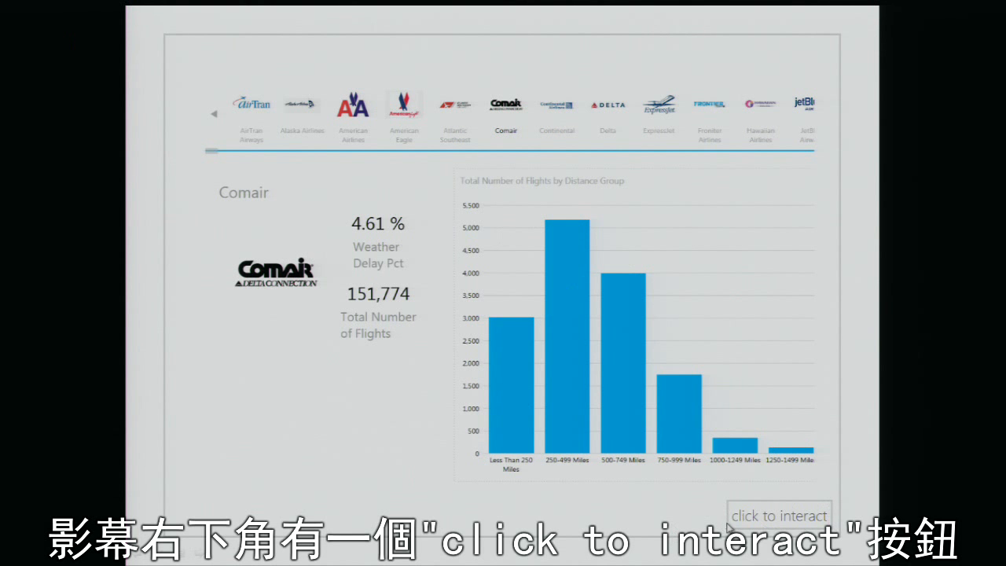
click(776, 525)
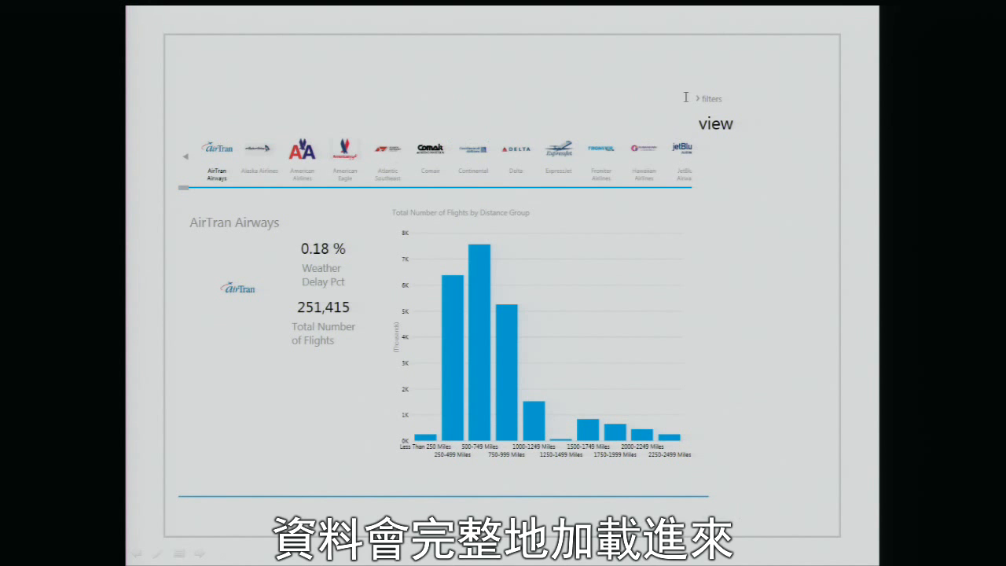
click(558, 151)
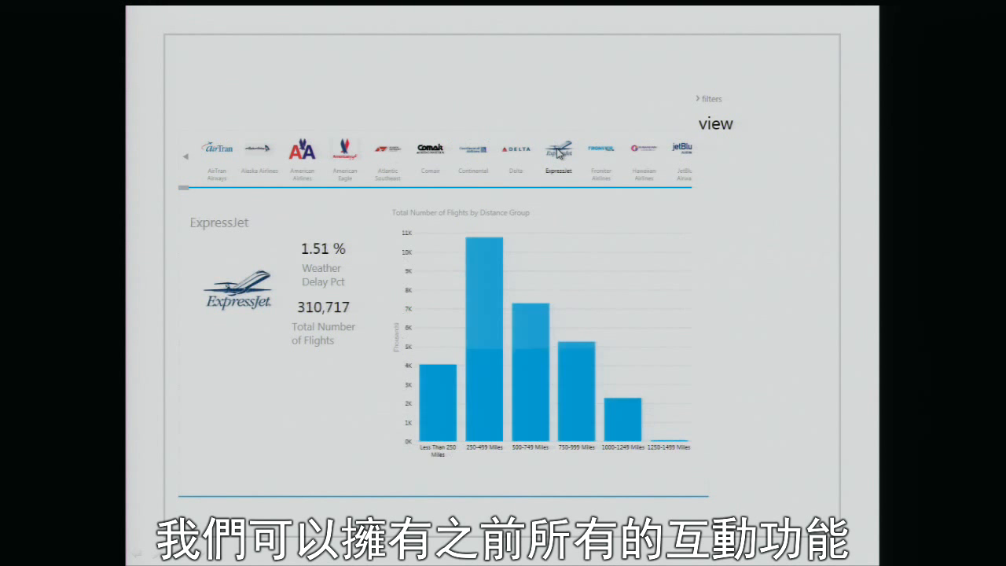
click(516, 151)
click(473, 151)
click(422, 162)
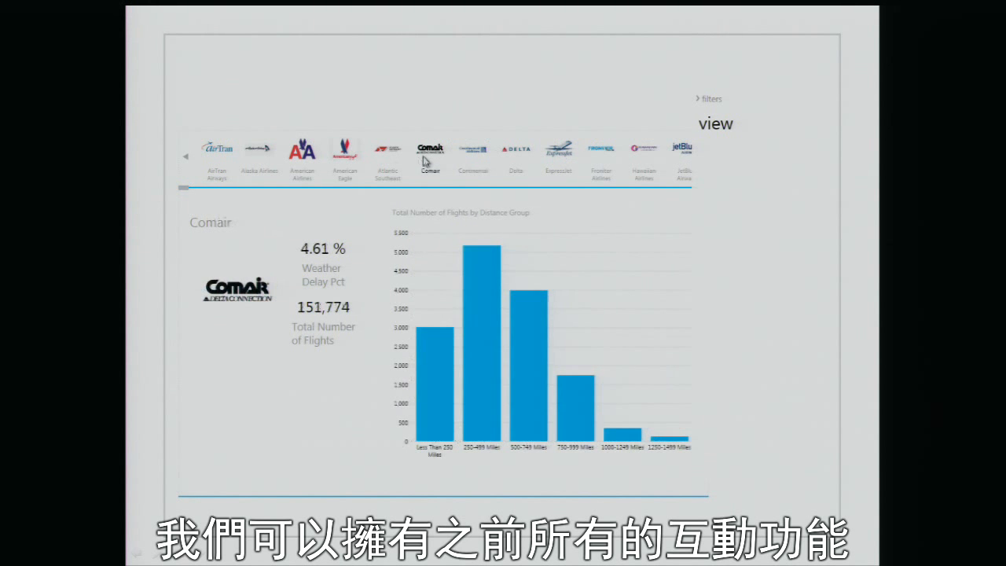
key(Home)
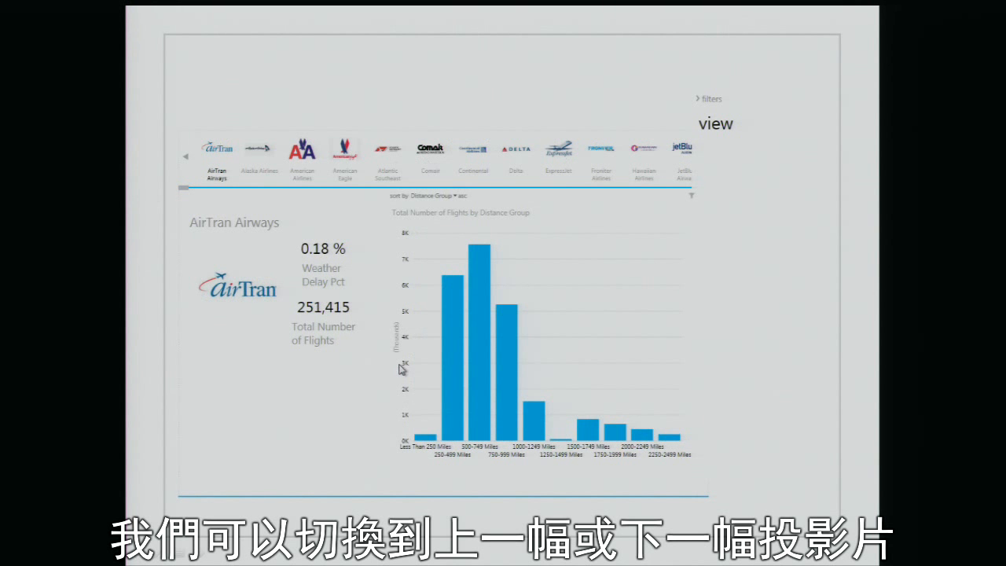
key(Escape)
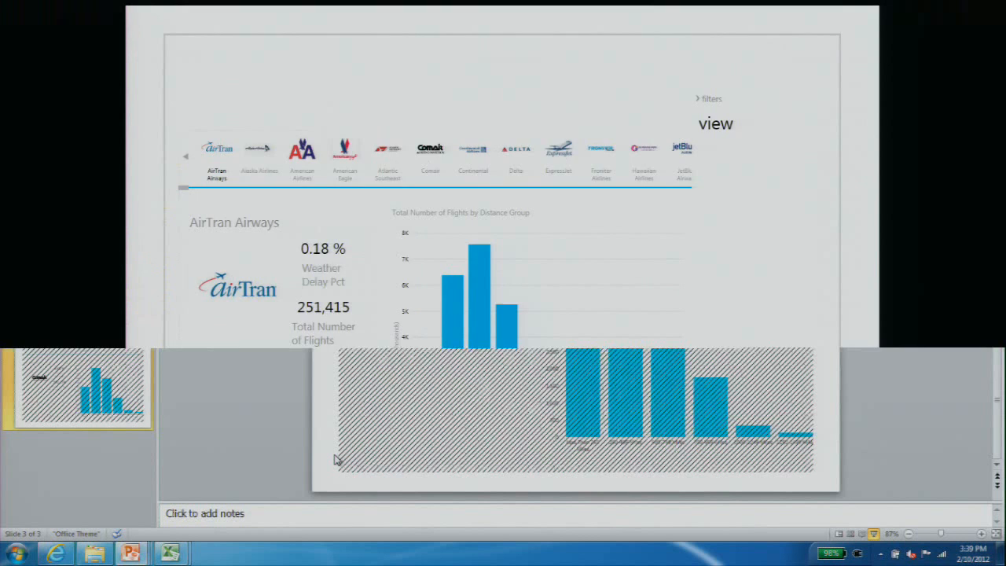
- Present the Weather Delays slide interactively, highlight the PM and the AM series in turn, and end the slide show
click(142, 201)
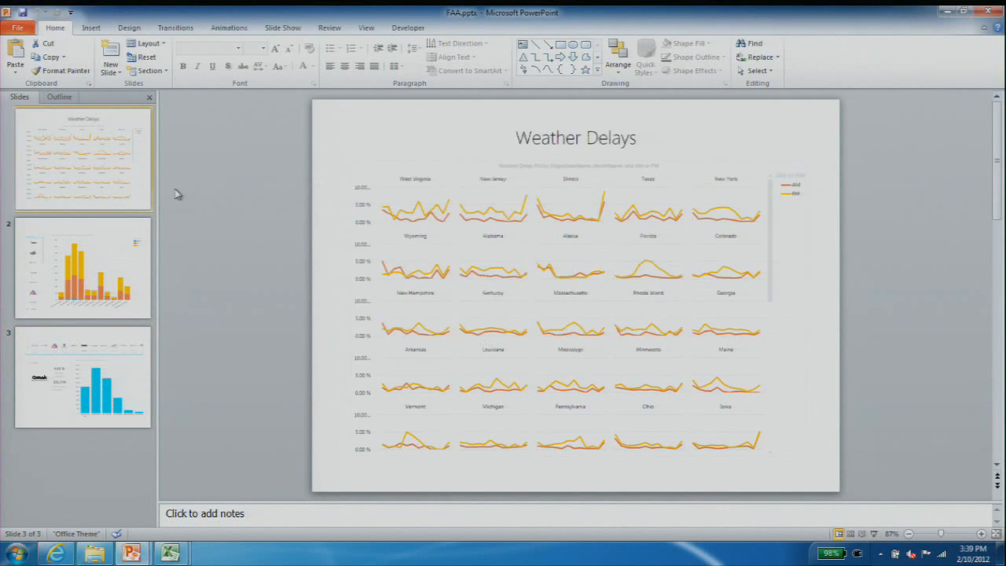
click(875, 535)
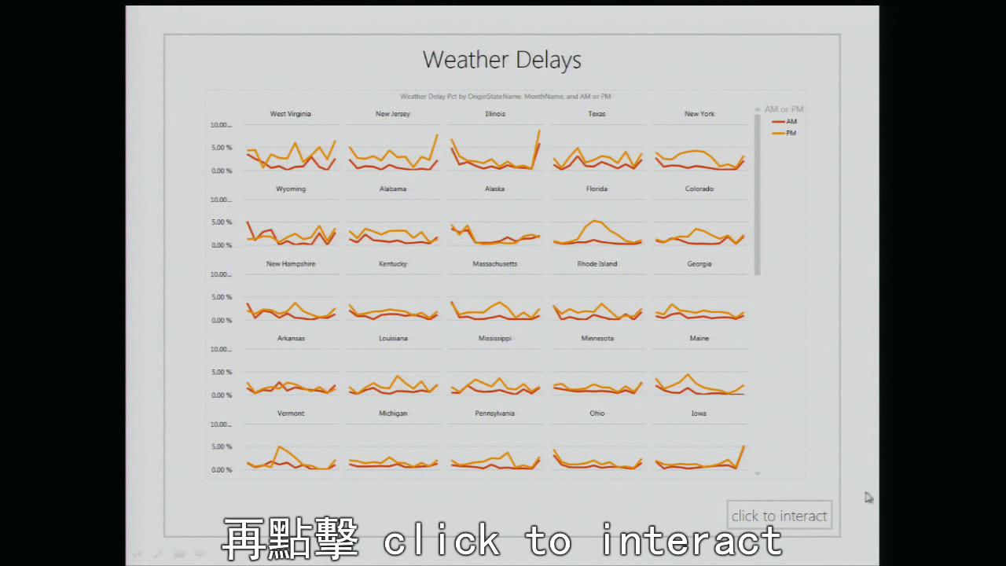
click(801, 522)
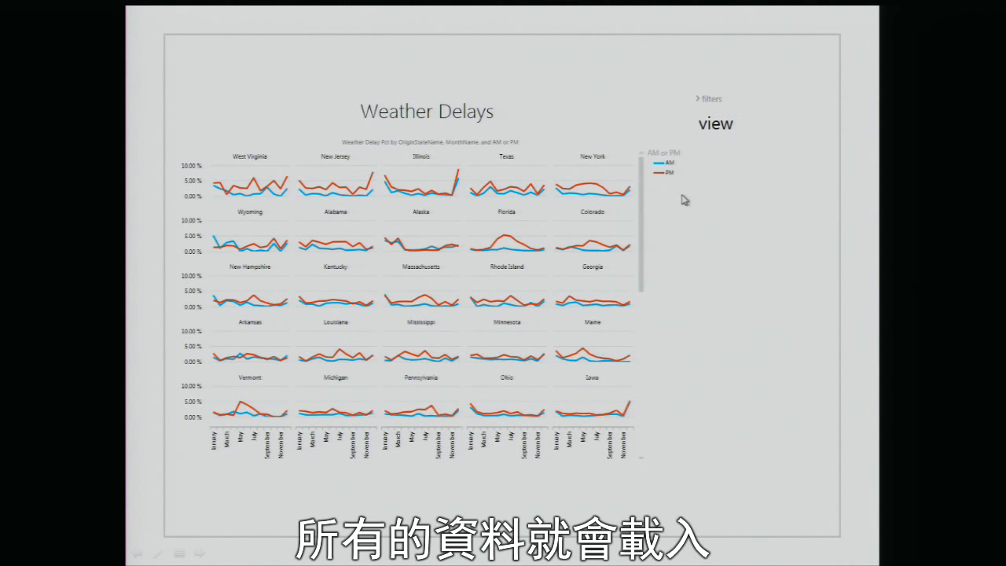
click(670, 176)
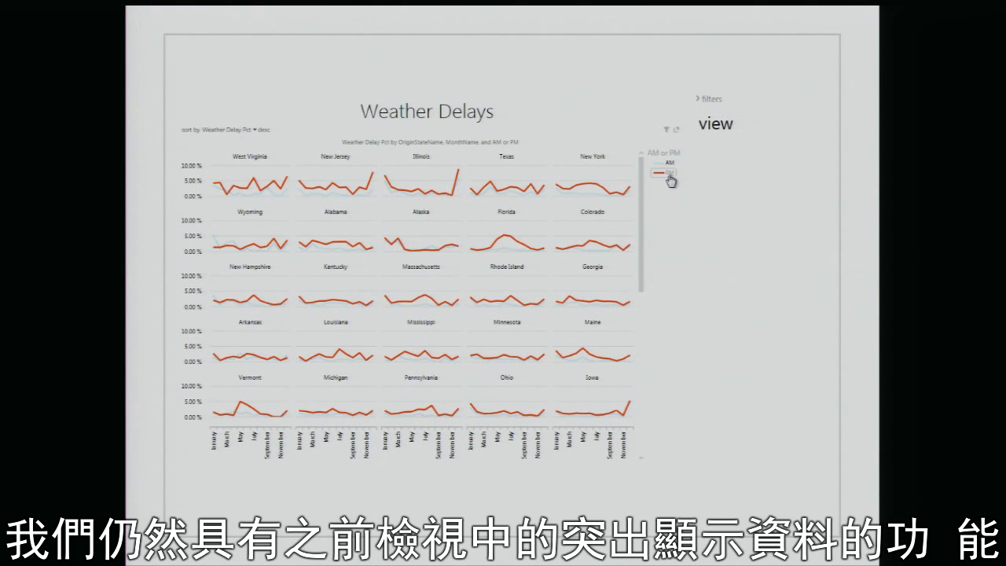
click(668, 164)
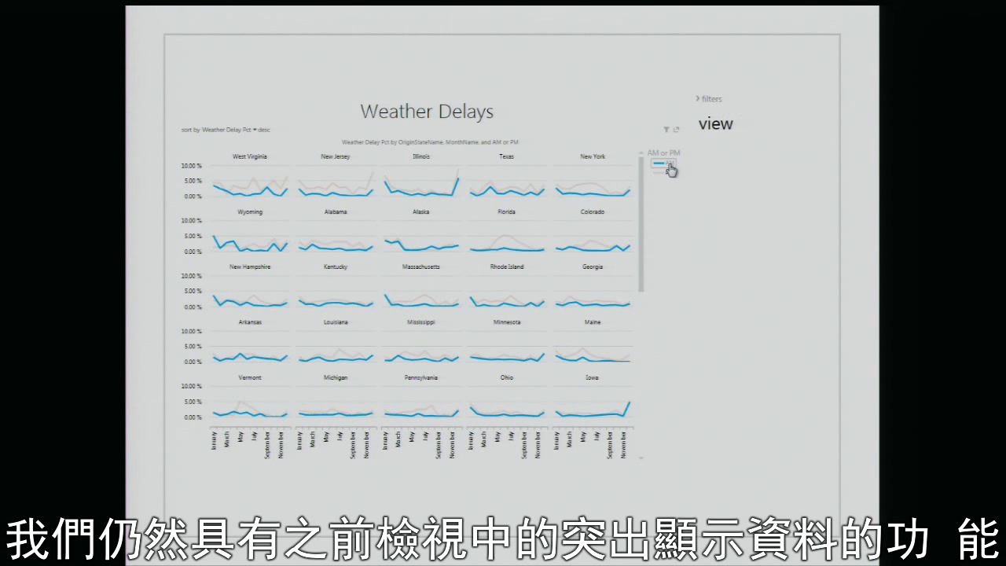
key(Escape)
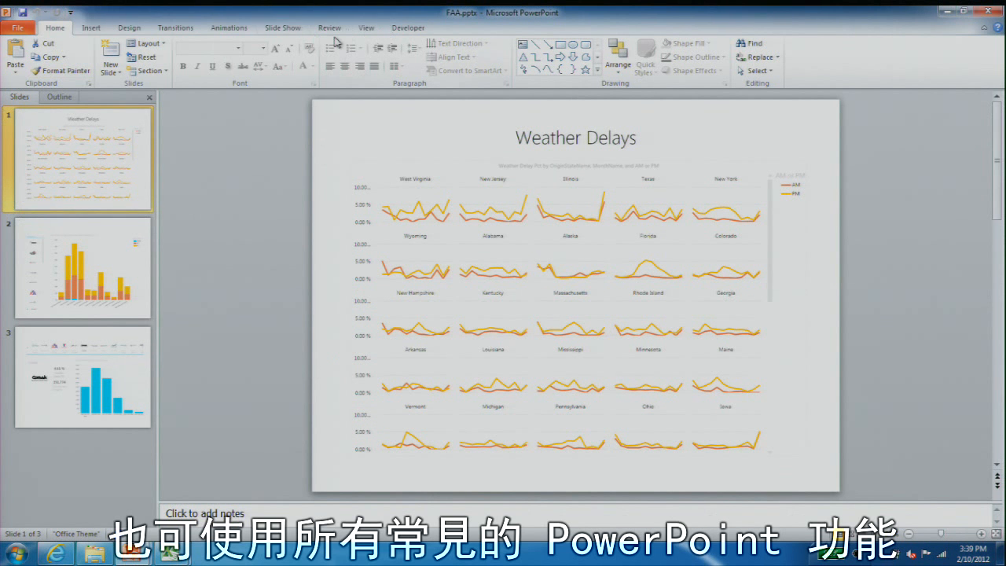
- Shrink the Weather Delays view on slide 1 from its upper-left corner and apply the Apex theme to the presentation
click(527, 238)
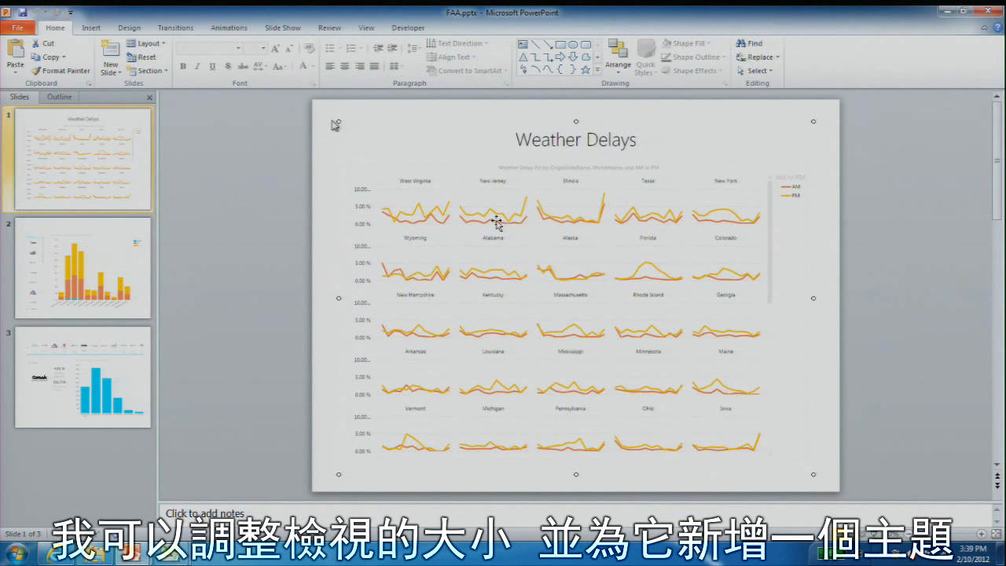
drag(339, 120, 438, 168)
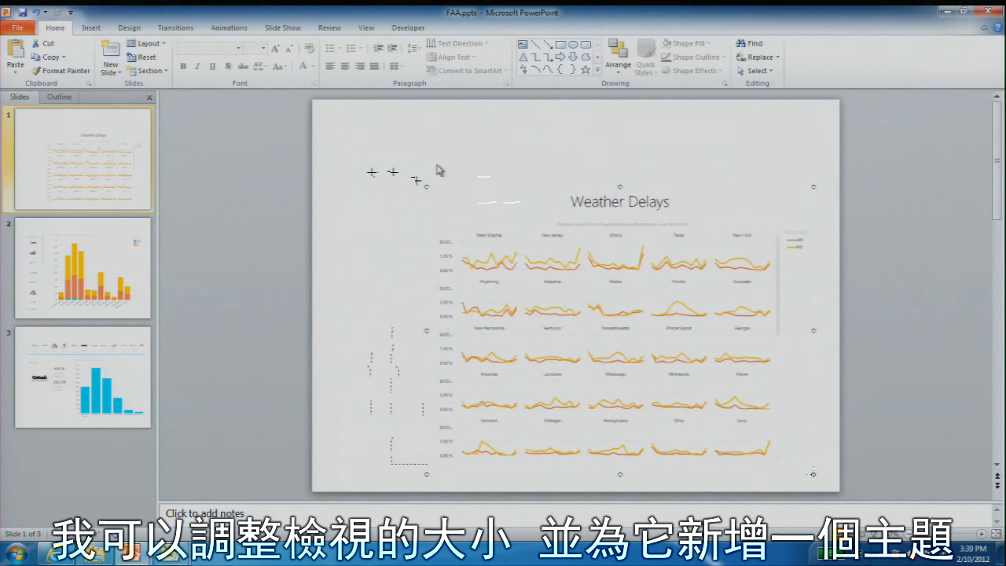
click(438, 164)
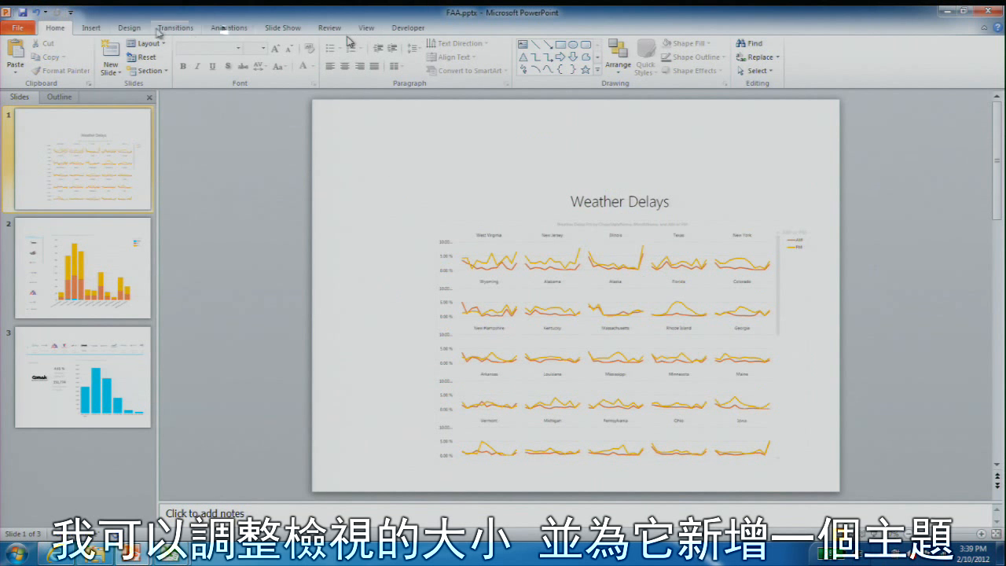
click(127, 29)
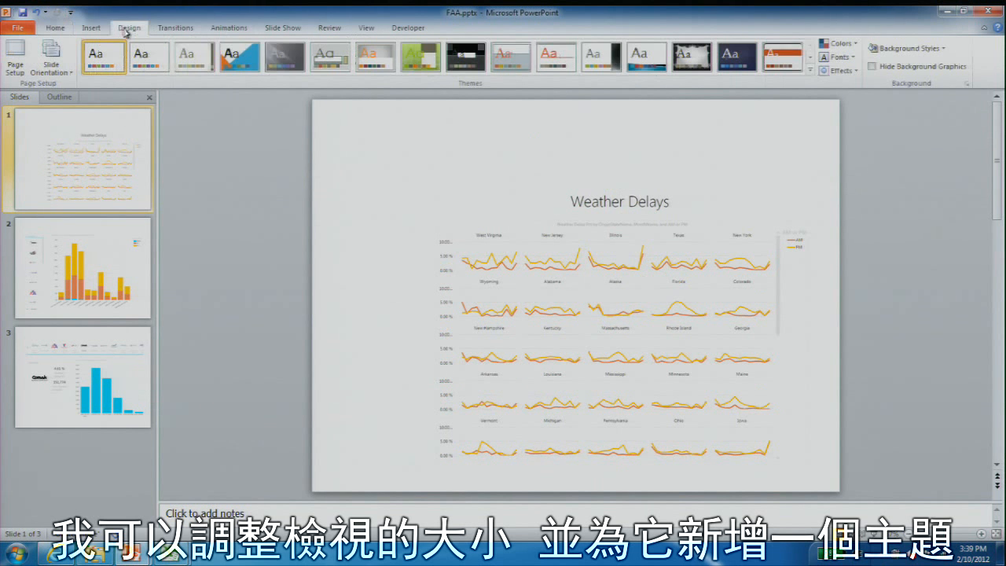
click(286, 56)
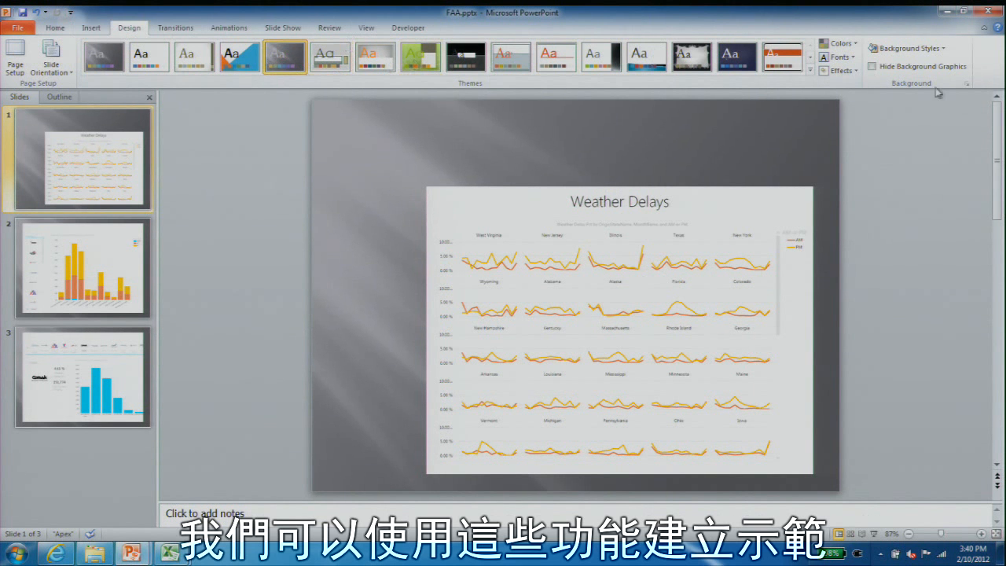
- Close FAA.pptx without saving the changes and switch back to the Power View report in the browser
click(985, 10)
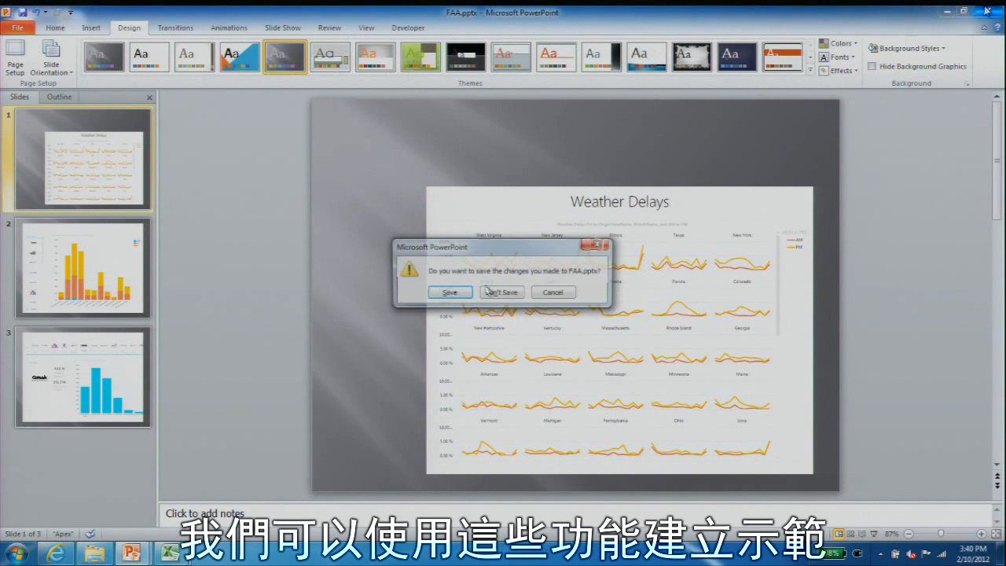
click(500, 292)
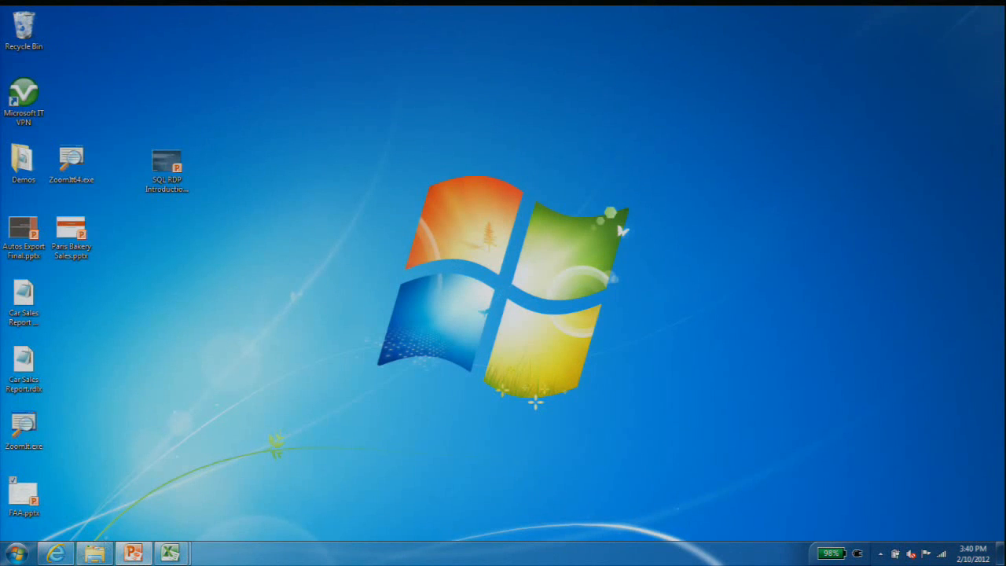
click(58, 555)
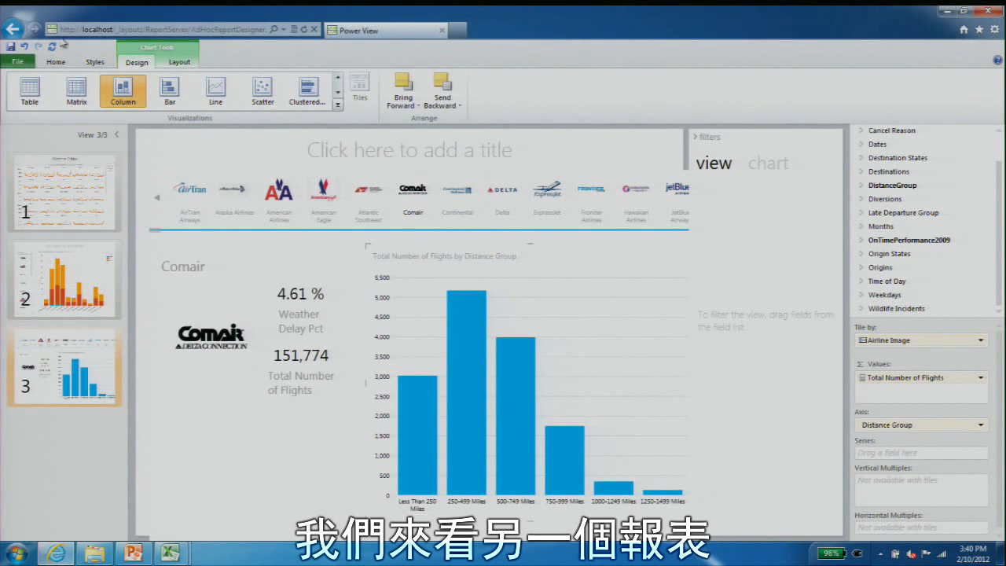
- Go back to the PowerPivot Gallery, locate the Population Trends report and open it
click(14, 31)
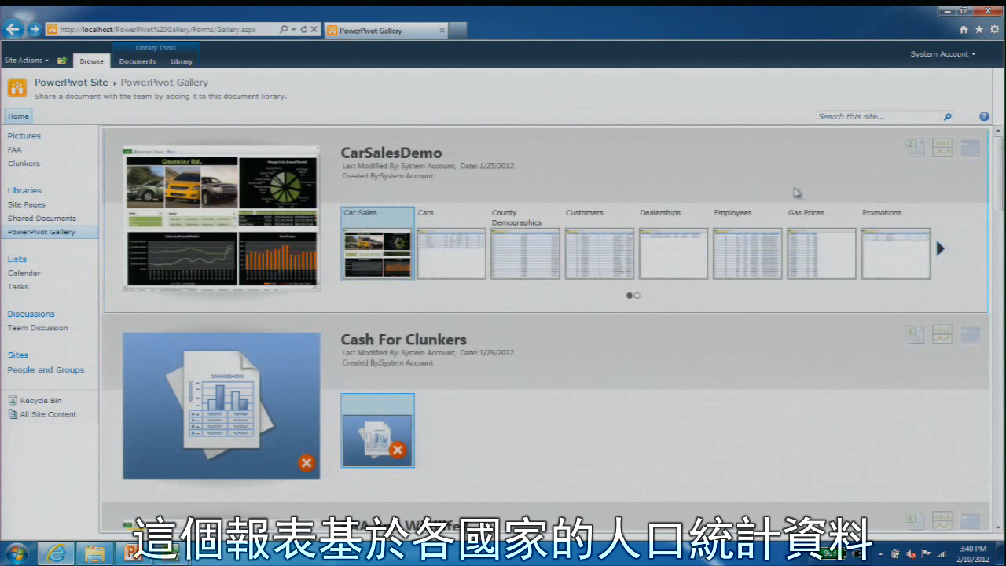
drag(998, 167, 988, 294)
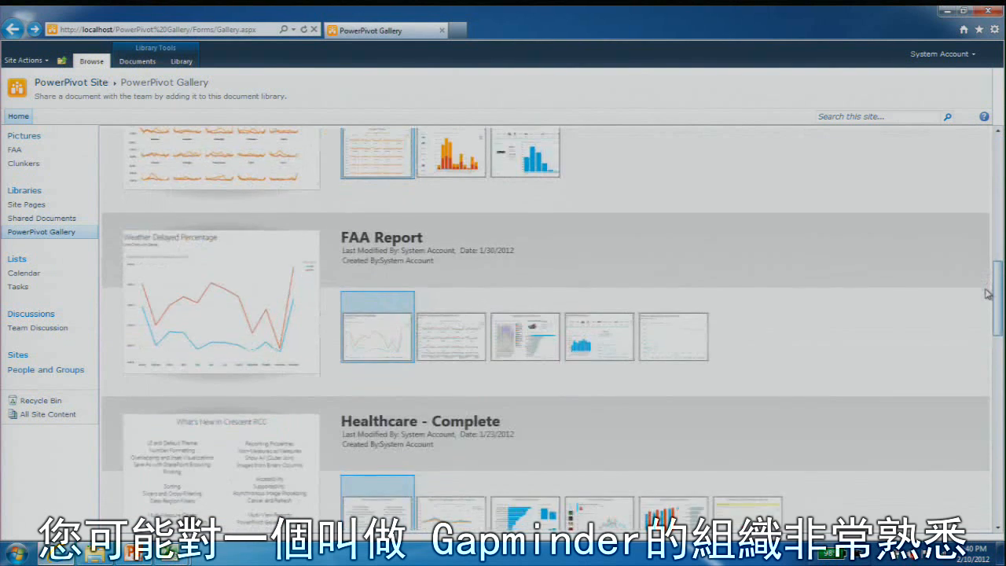
scroll(936, 283, up, 9)
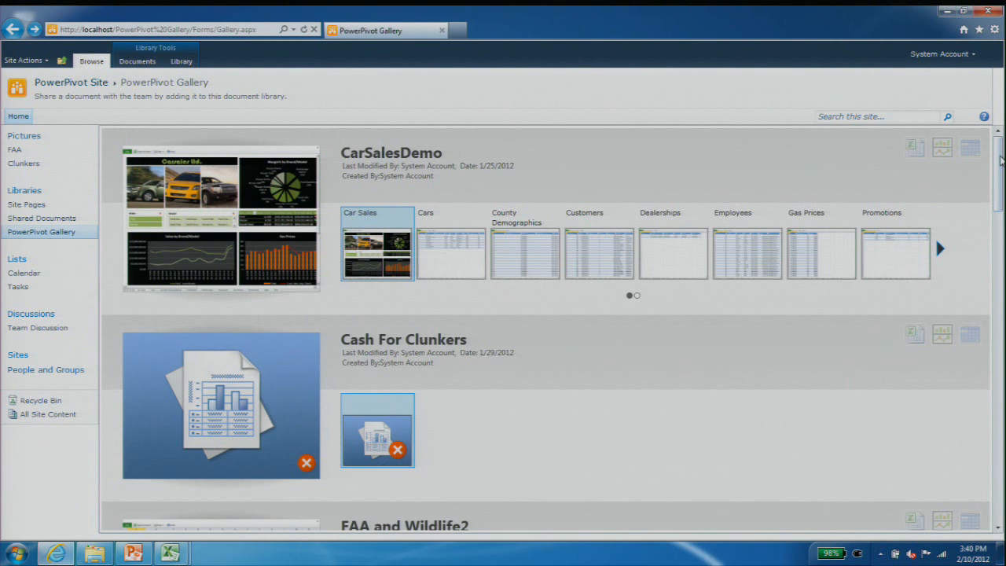
drag(1001, 161, 996, 198)
mouse_move(989, 226)
mouse_down()
mouse_move(970, 285)
mouse_move(949, 456)
mouse_up()
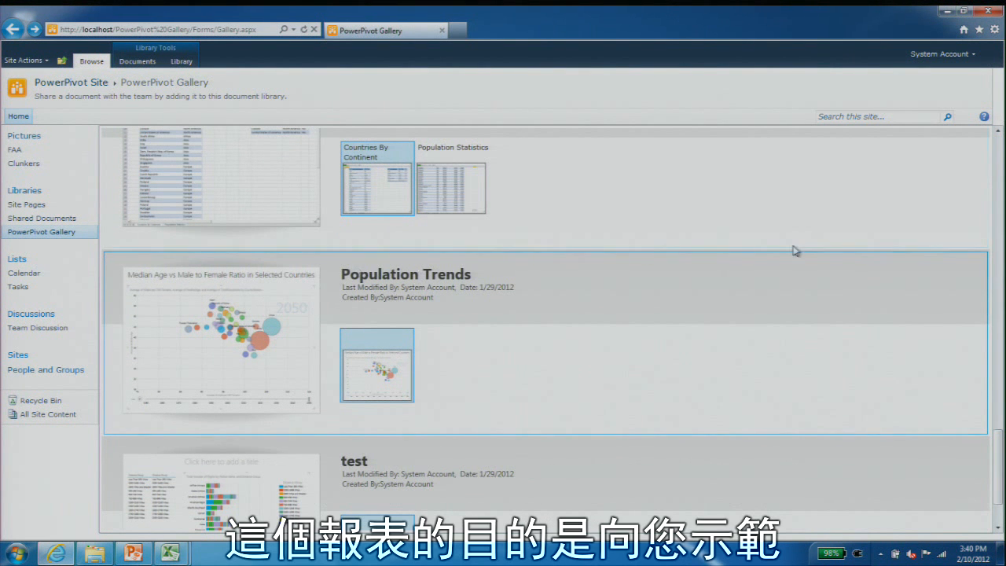
click(255, 348)
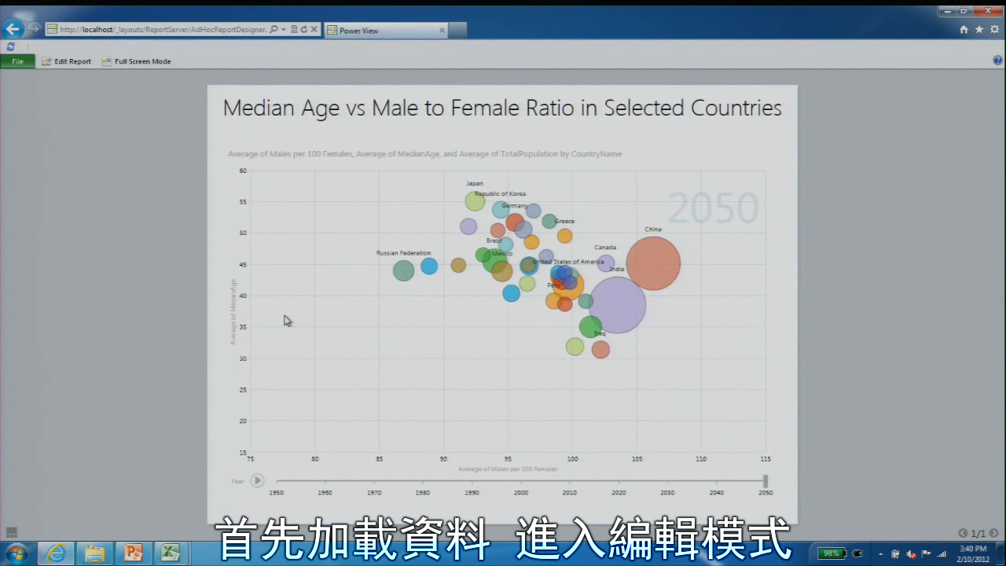
- Put the Population Trends report in edit mode and select its scatter chart to review the field assignments down to the play axis
click(71, 61)
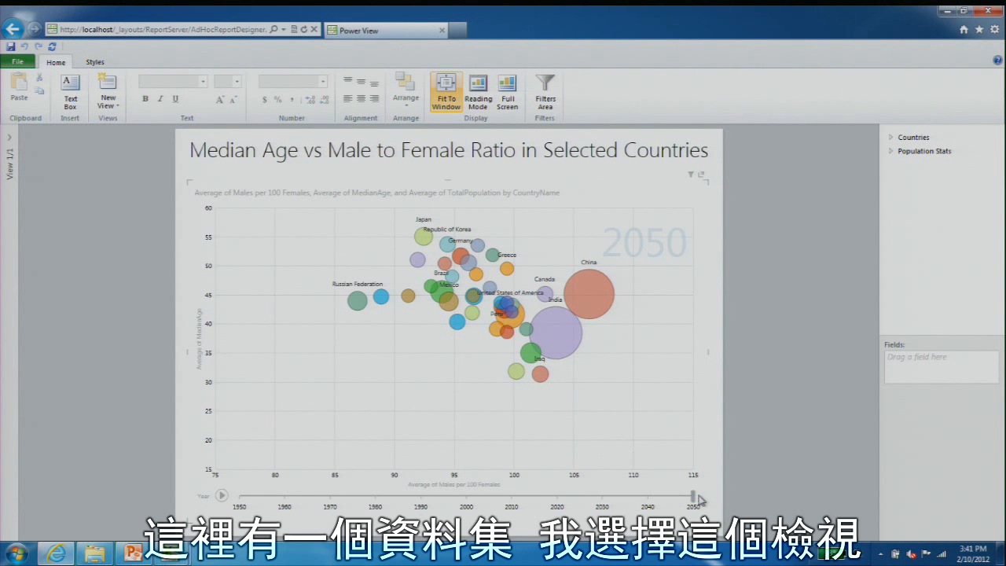
click(486, 459)
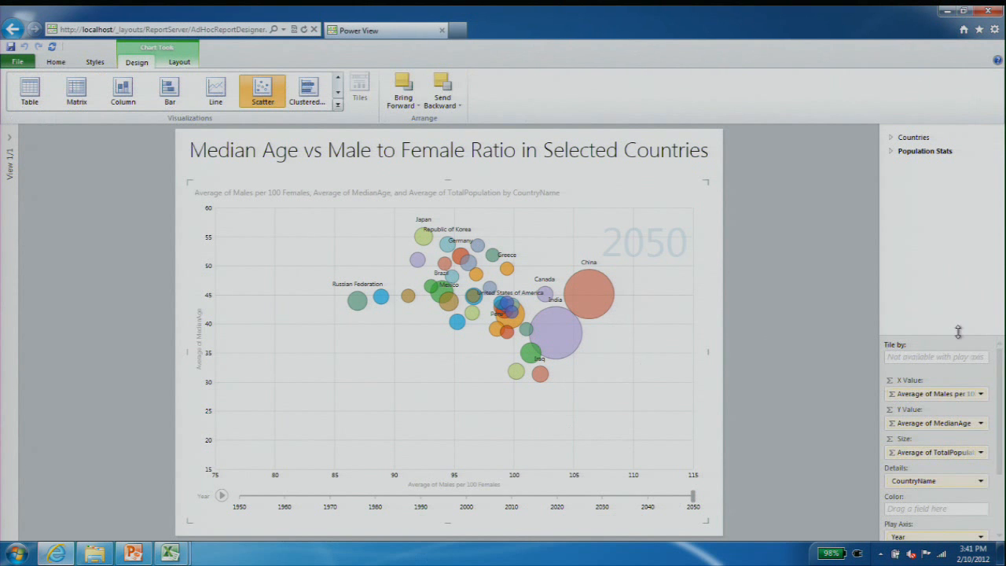
scroll(958, 332, down, 1)
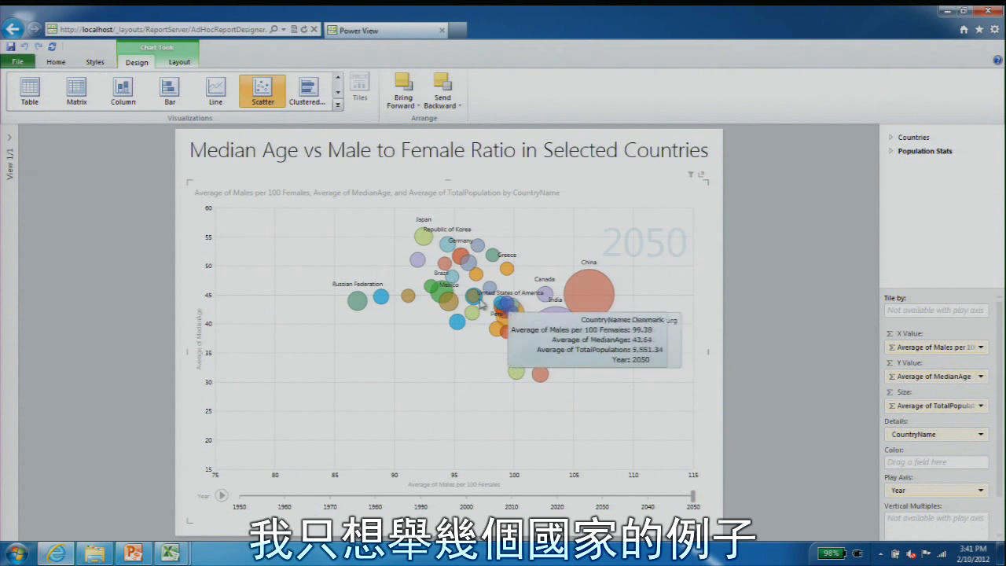
- Highlight Germany's bubble trail in the scatter chart, rewind the Year play axis to 1950 and play the animation
mouse_move(387, 302)
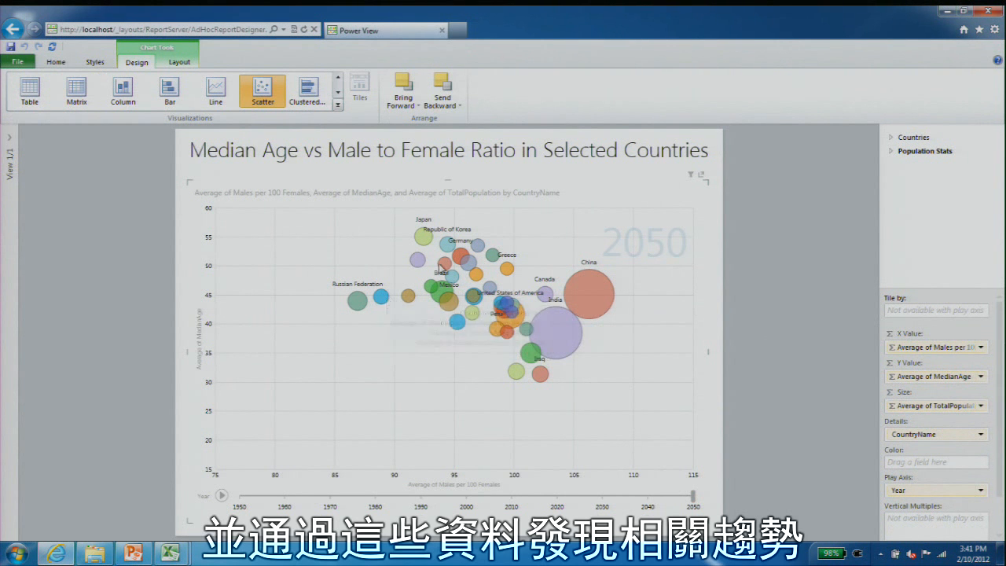
mouse_move(475, 273)
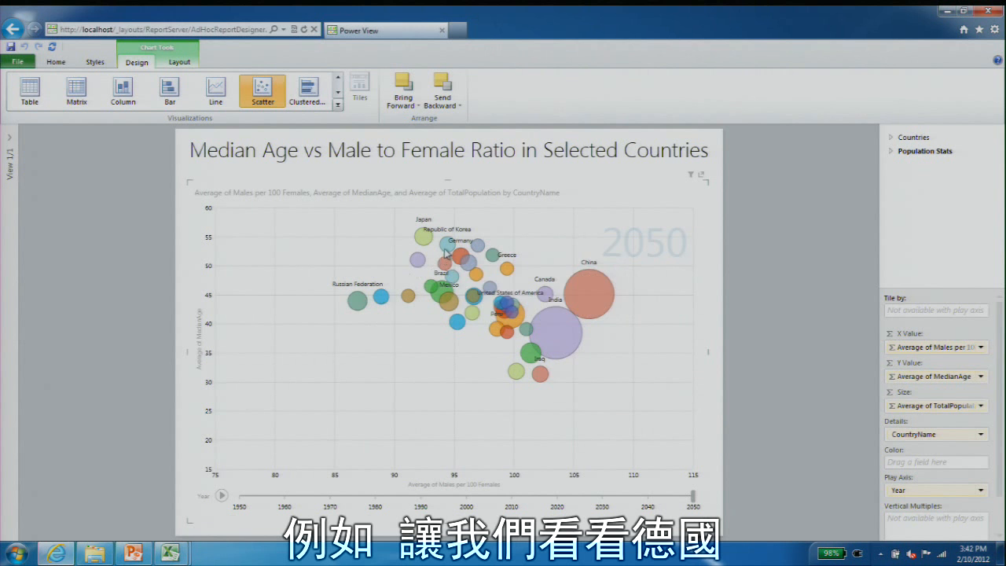
click(469, 245)
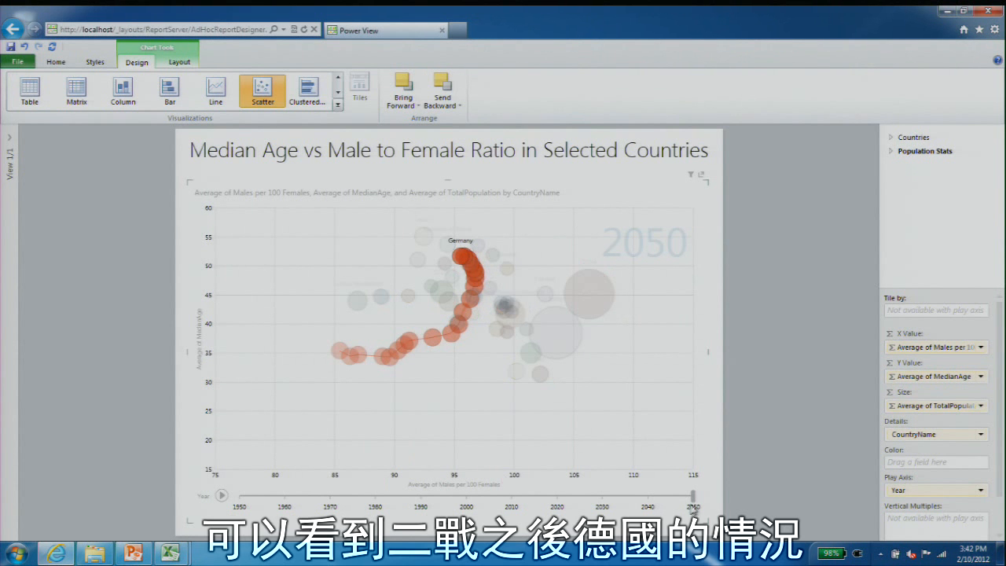
drag(697, 499, 238, 497)
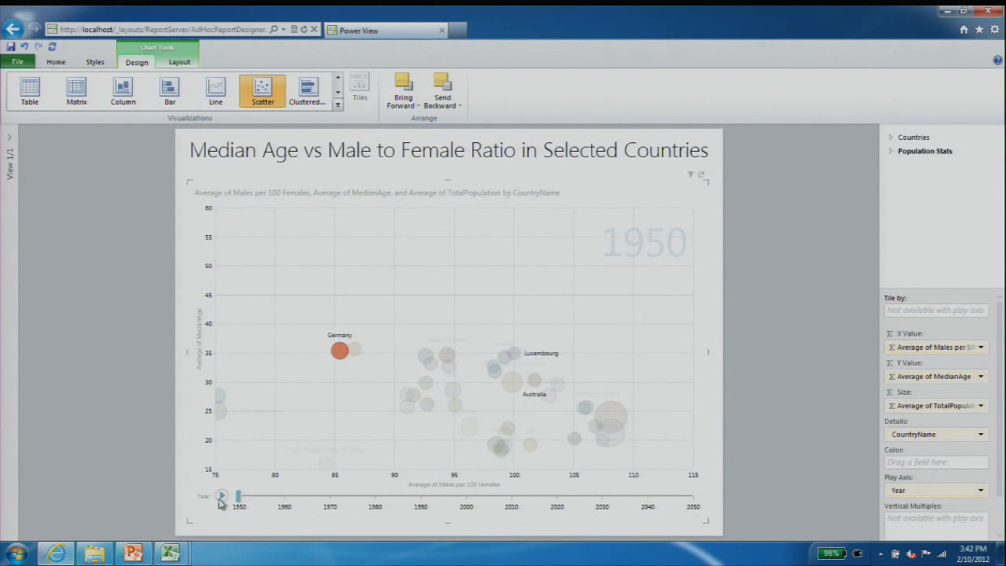
click(222, 499)
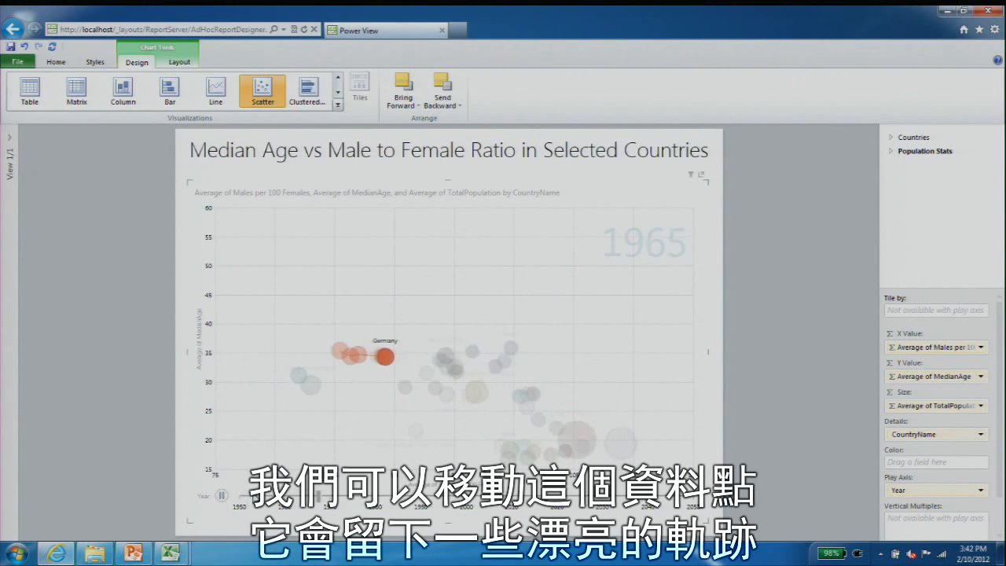
- Pause the animation and move the Year slider back to 2000 and forward to 2050 to trace Germany's trend
click(222, 497)
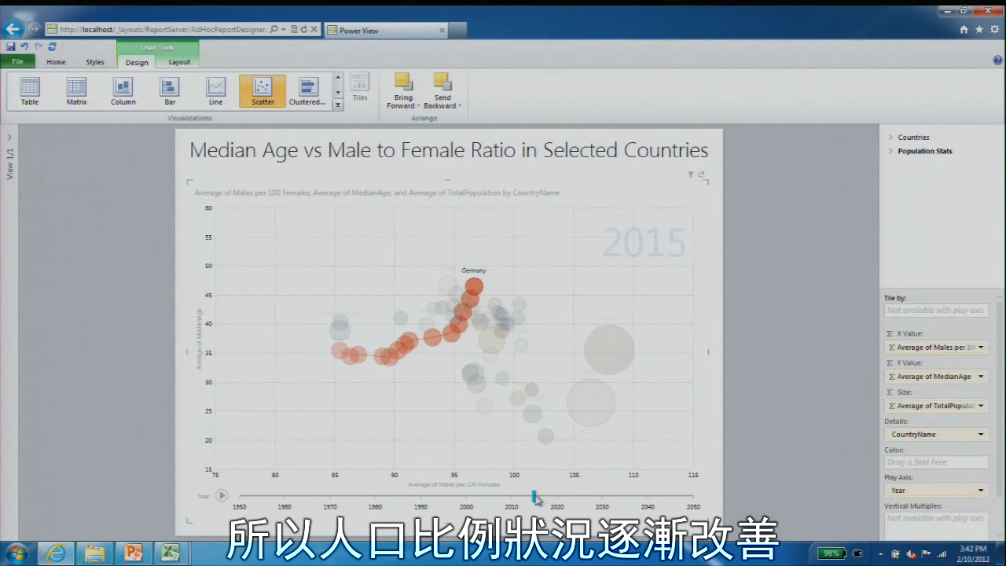
drag(537, 499, 469, 491)
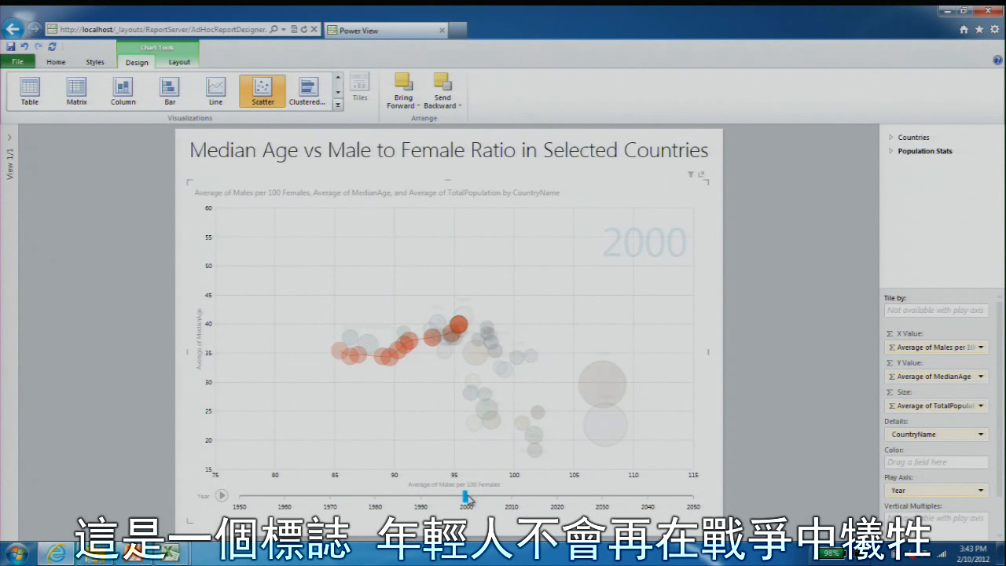
drag(469, 498, 692, 504)
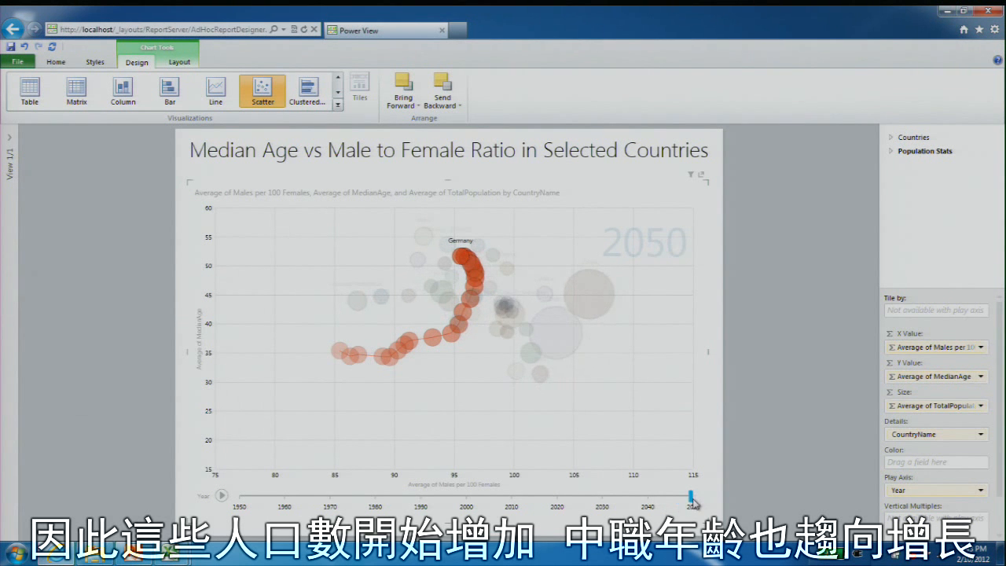
- Clear the Germany highlight, highlight the Russian Federation, and move the Year slider to 1995, forward a little, and back to 1980
click(236, 257)
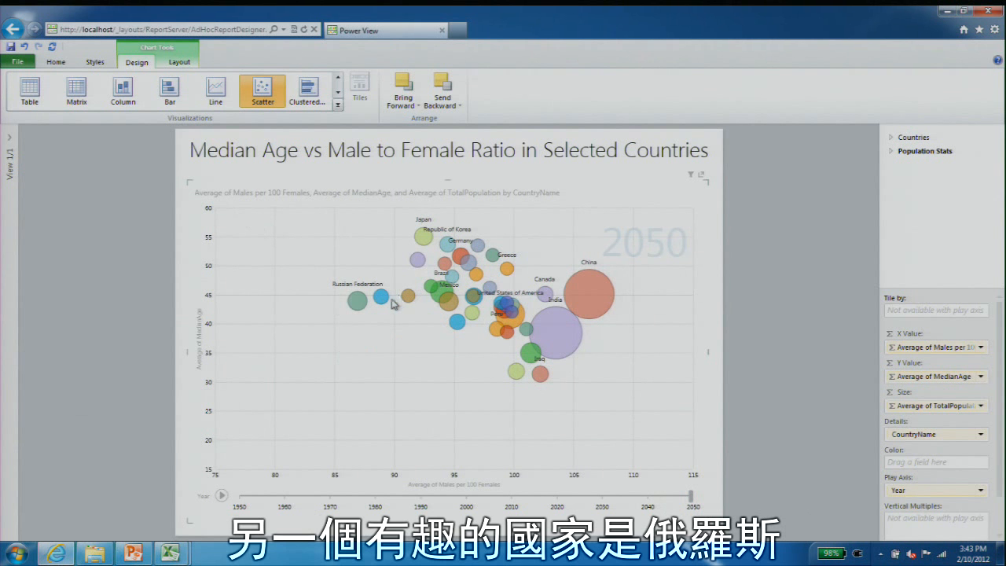
click(355, 307)
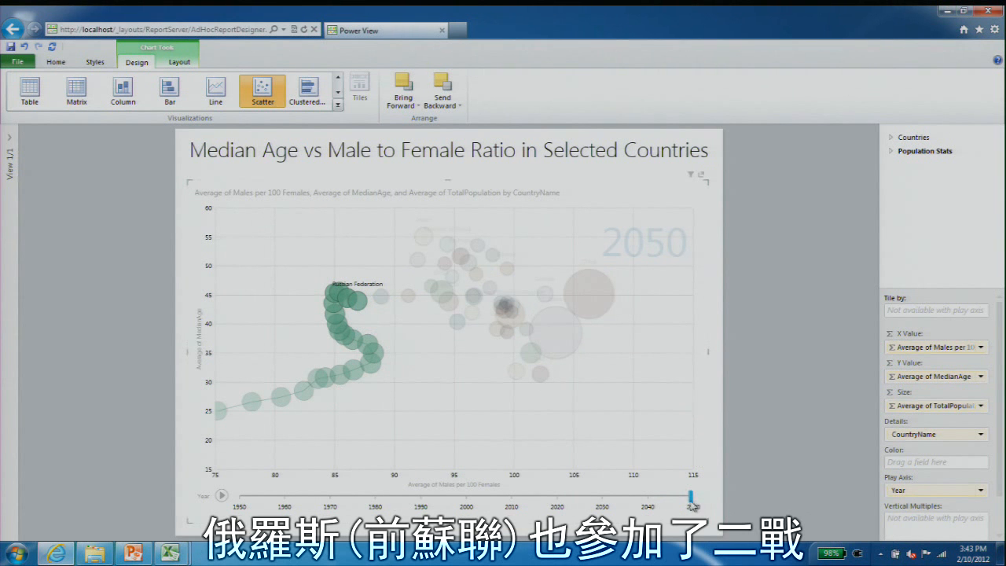
drag(692, 497, 446, 503)
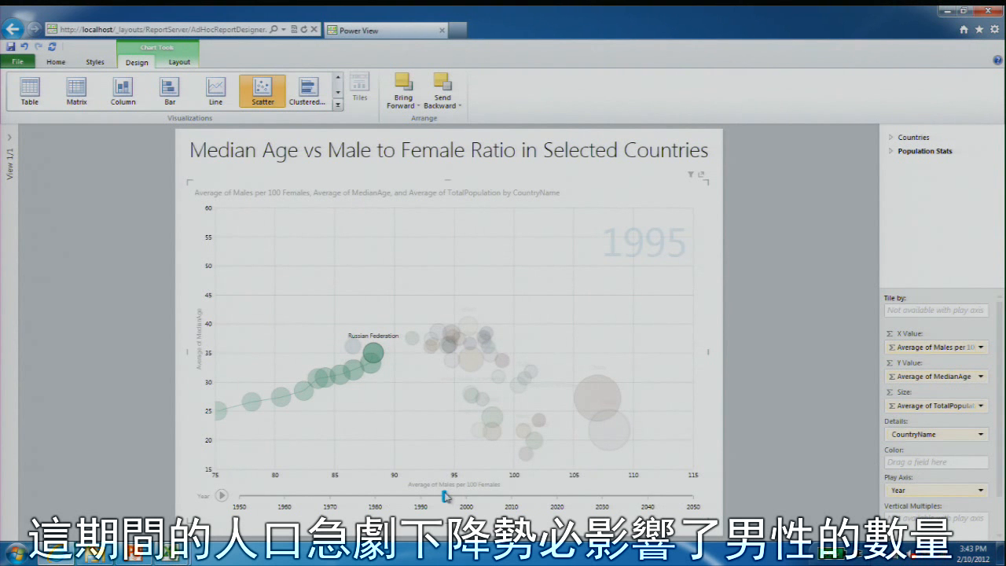
drag(445, 498, 504, 497)
drag(506, 497, 383, 503)
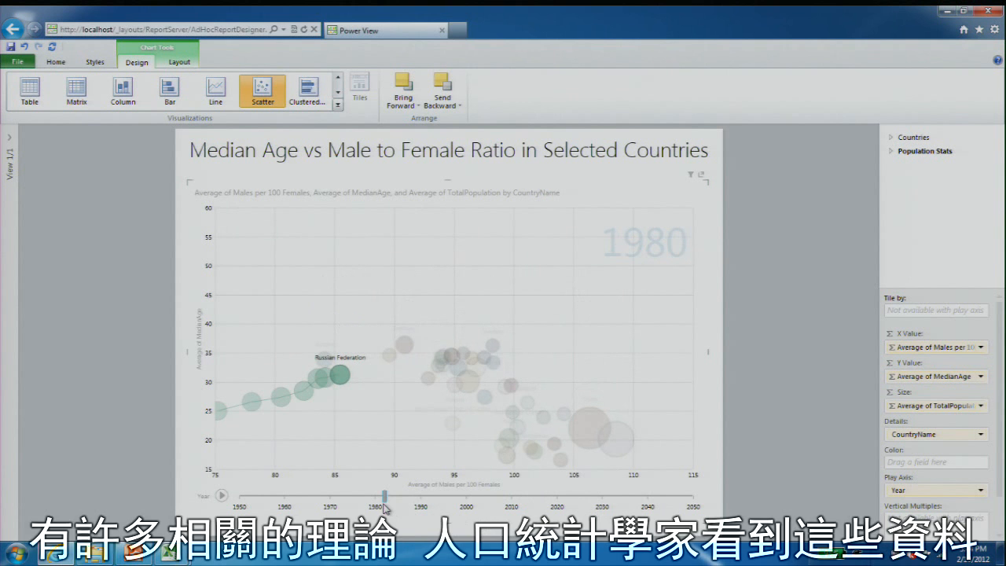
- Step the Russian Federation's trail through 1990, 2005 and 2015, inspect its data points, and return the Year slider to 1990
drag(386, 500, 438, 513)
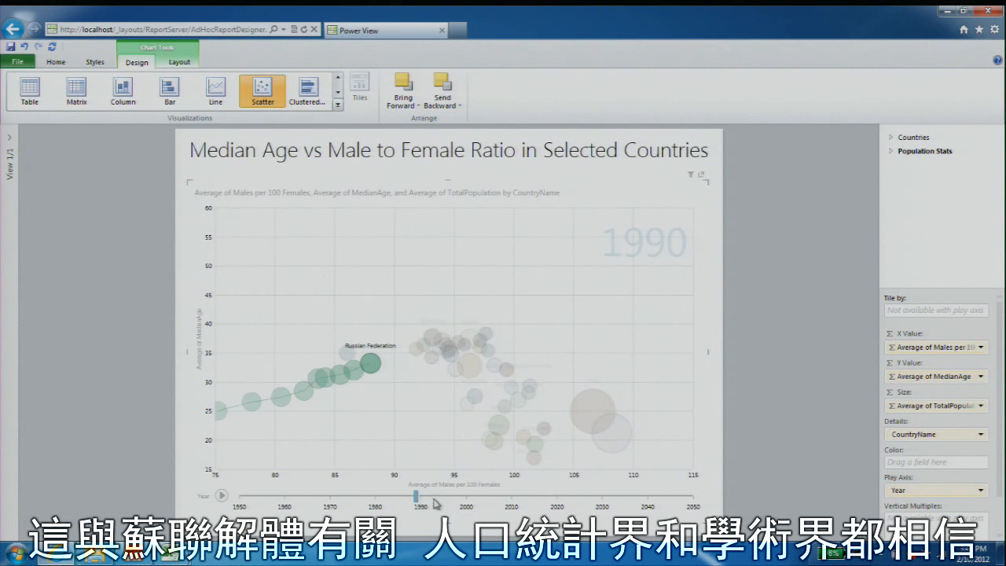
drag(416, 498, 479, 500)
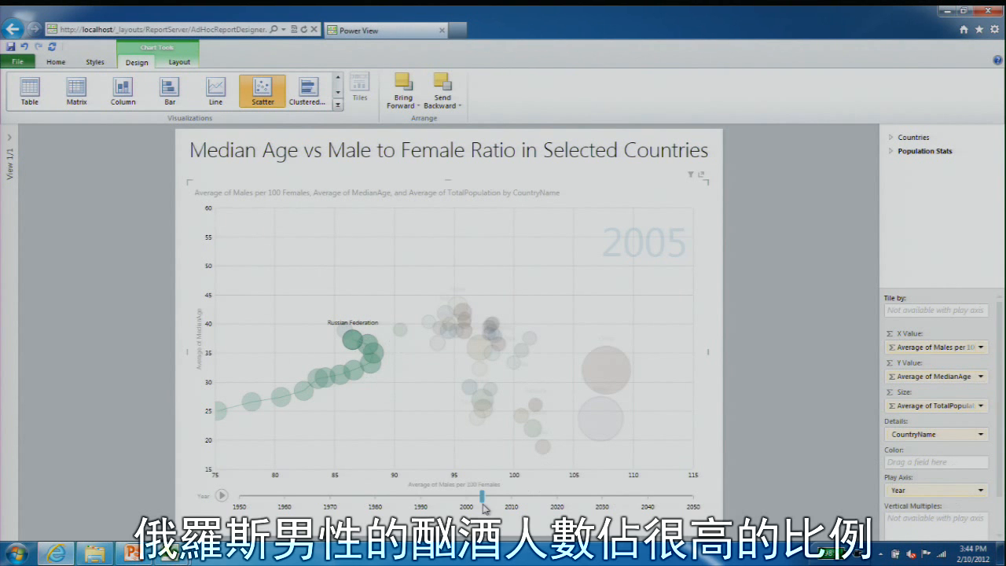
drag(484, 502, 543, 498)
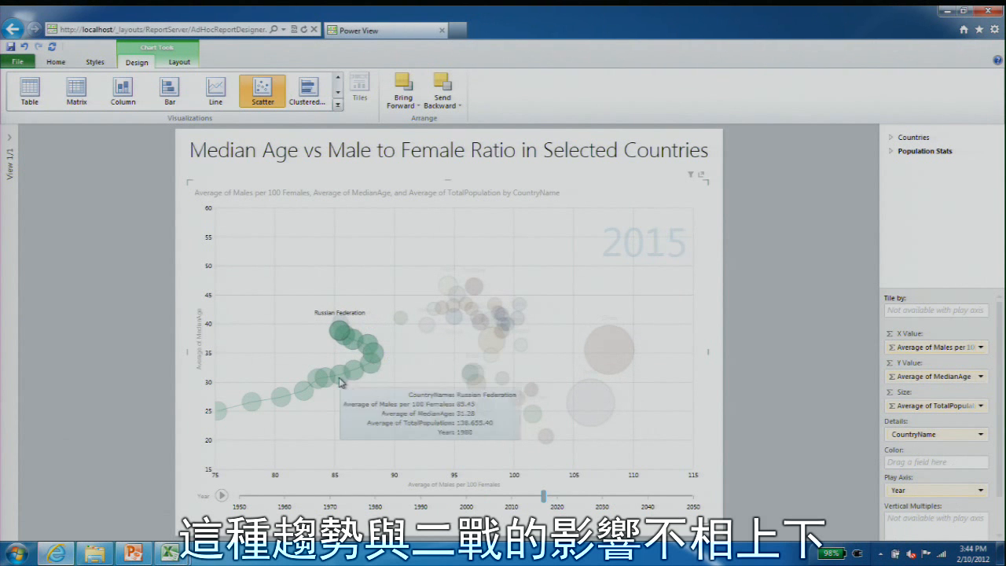
mouse_move(339, 335)
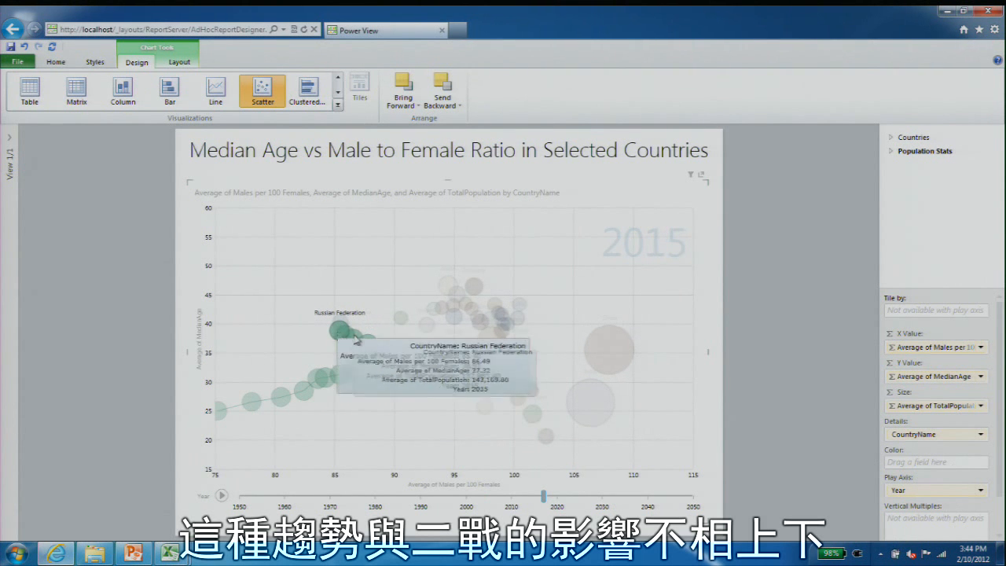
mouse_move(543, 497)
mouse_down()
mouse_move(561, 498)
mouse_move(526, 501)
mouse_up()
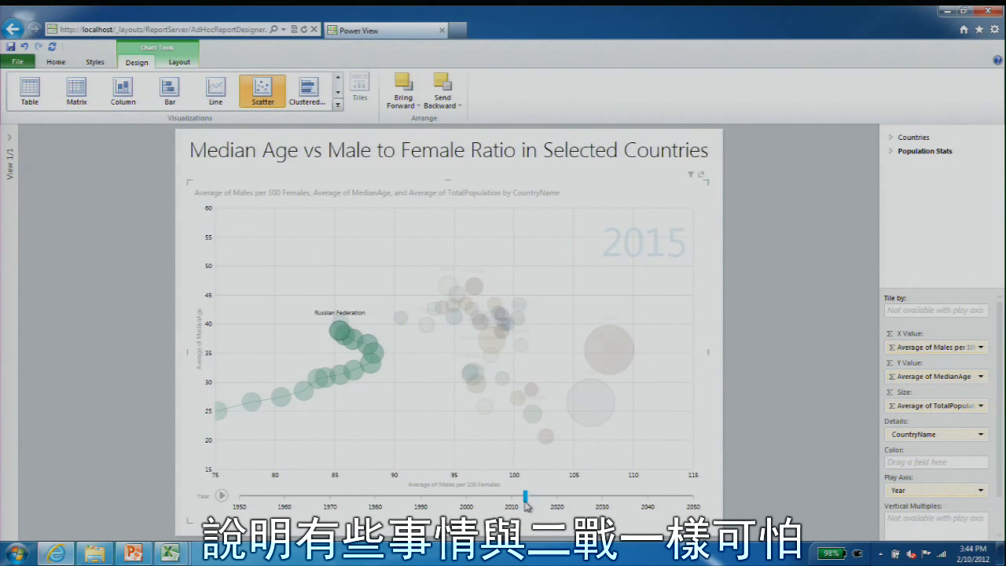
drag(529, 501, 415, 500)
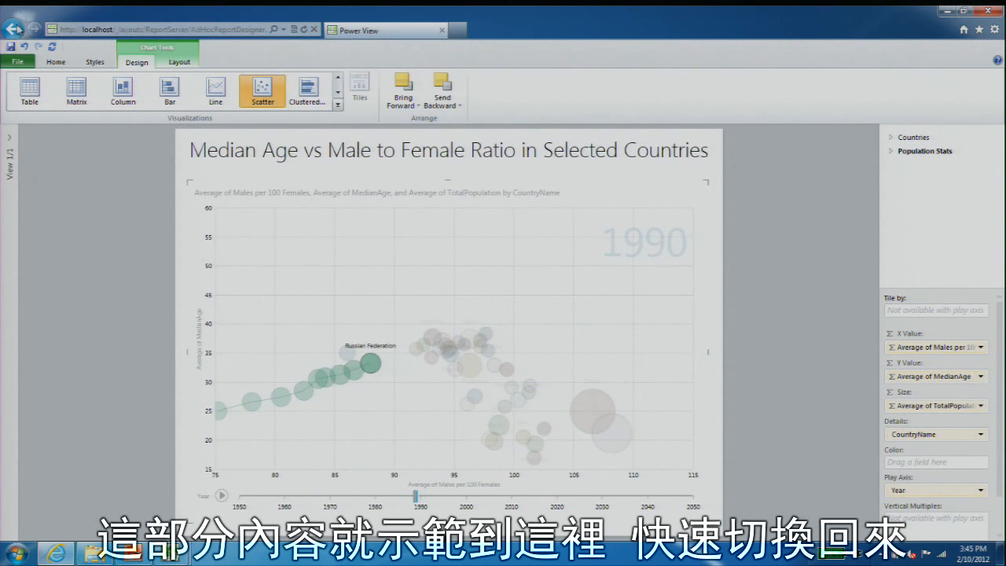
- Leave the population report without saving and open the FAA Report at its Highlighting and Filtering view in edit mode
click(12, 32)
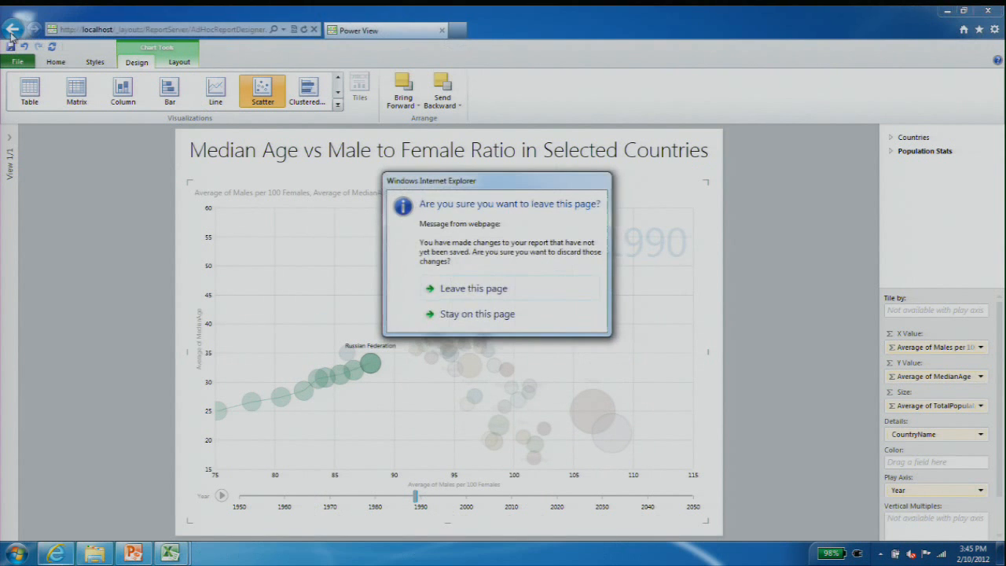
click(480, 288)
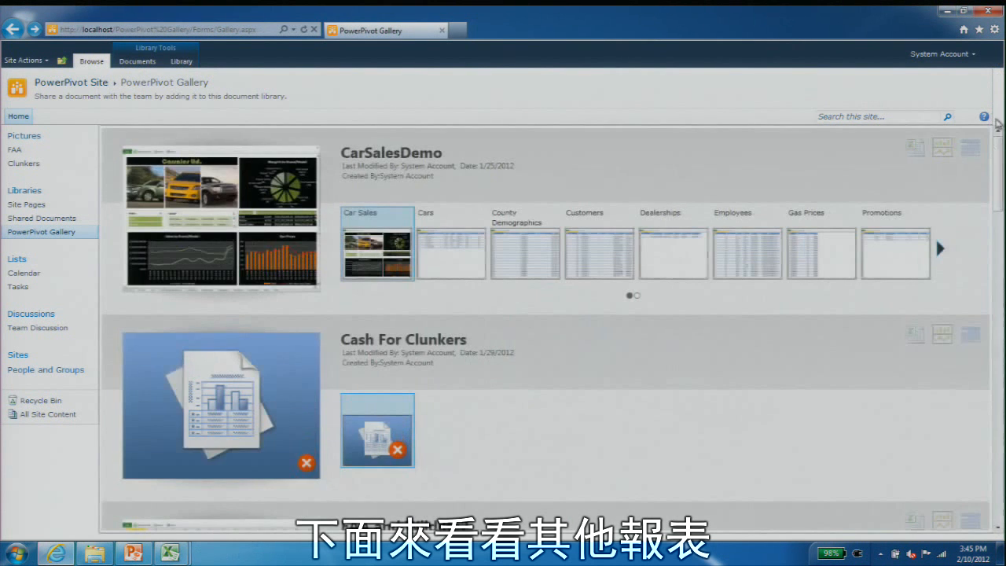
mouse_move(997, 153)
mouse_down()
mouse_move(990, 493)
mouse_move(987, 288)
mouse_up()
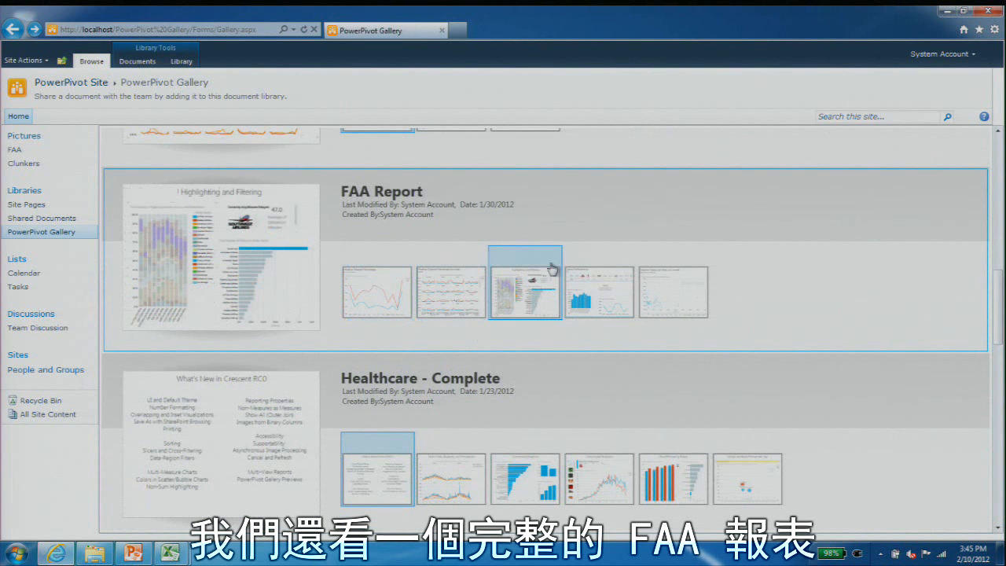
click(274, 240)
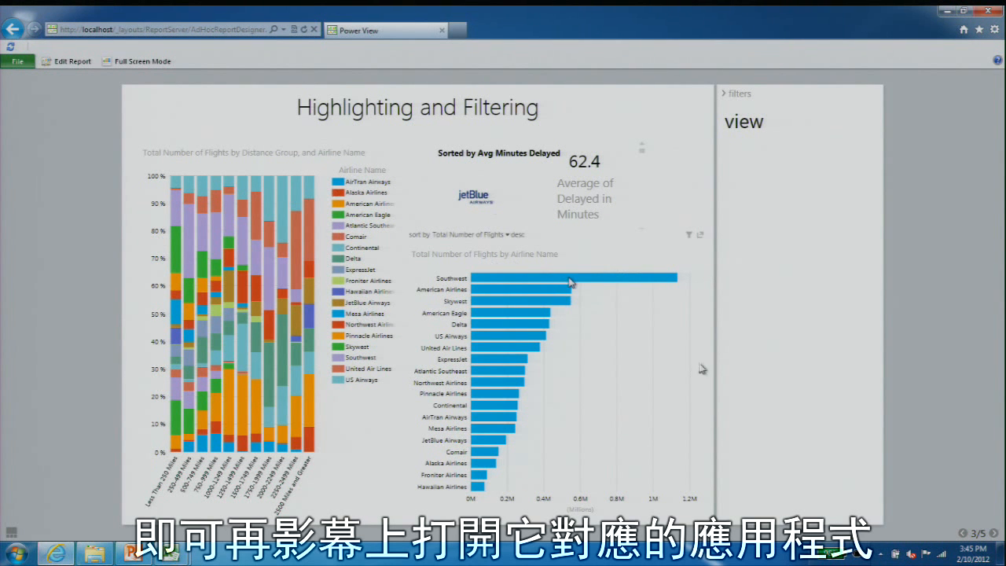
click(70, 63)
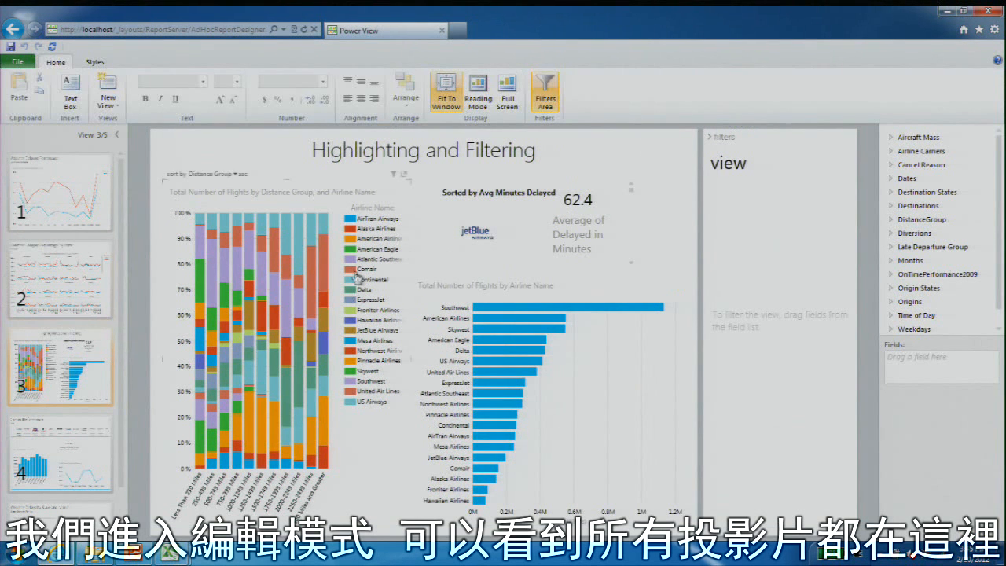
- Highlight Southwest, American Eagle and US Airways in turn in the airline bar chart, and widen the Average of Delayed in Minutes card
click(512, 310)
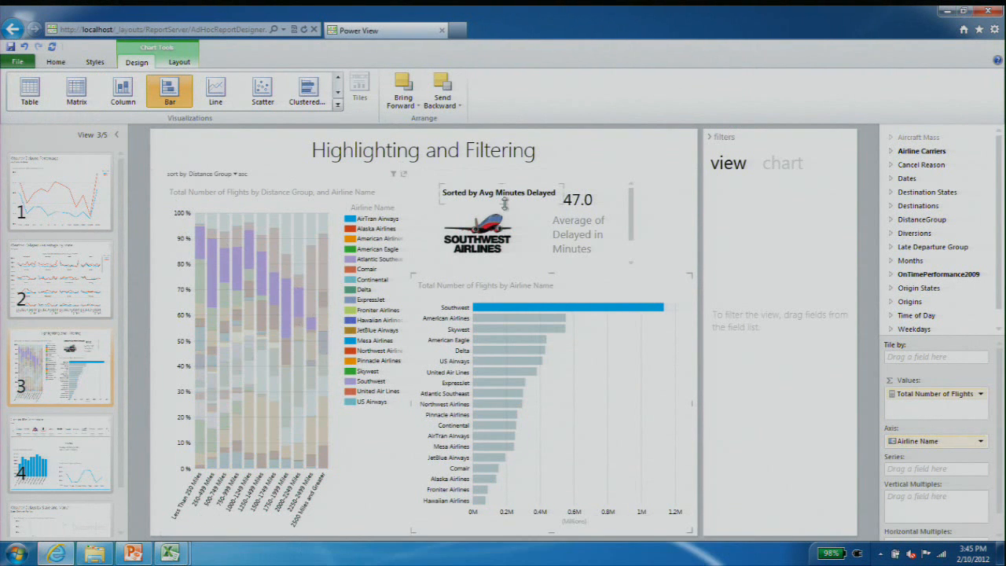
click(629, 223)
drag(638, 225, 682, 234)
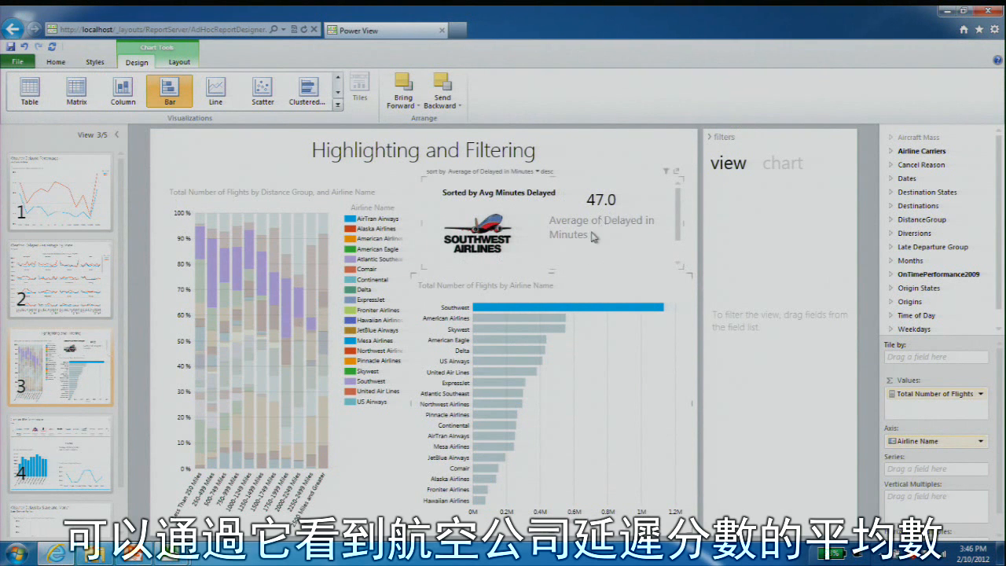
click(507, 341)
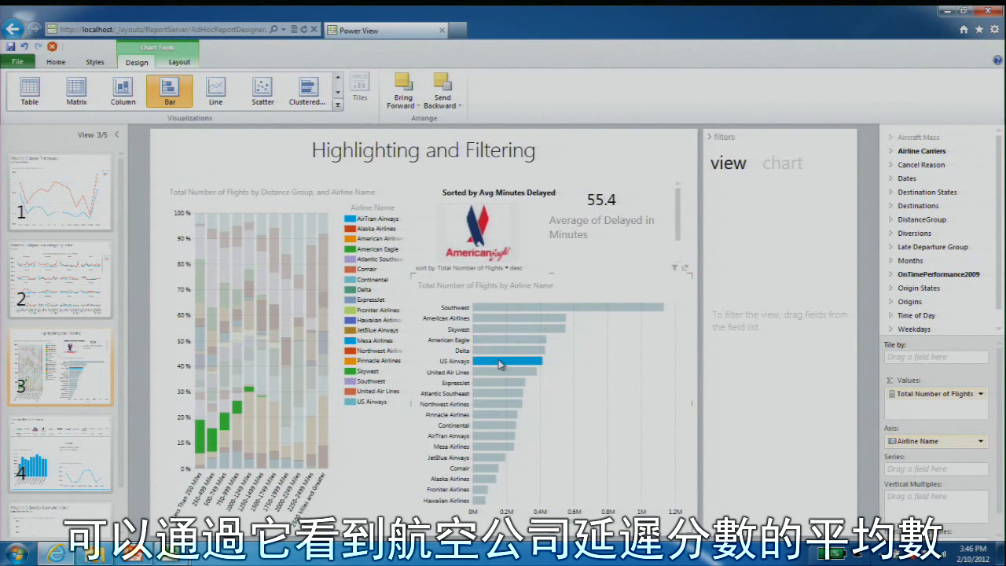
click(503, 361)
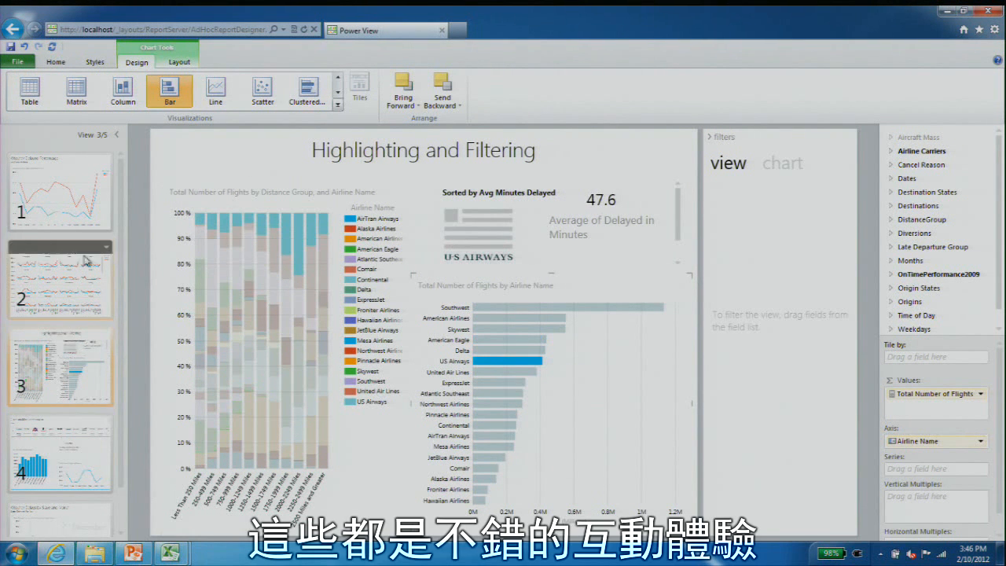
- Browse the Weather Delayed Percentage and Carrier Performance views, and open the Weather Delays by State and Month view
click(78, 216)
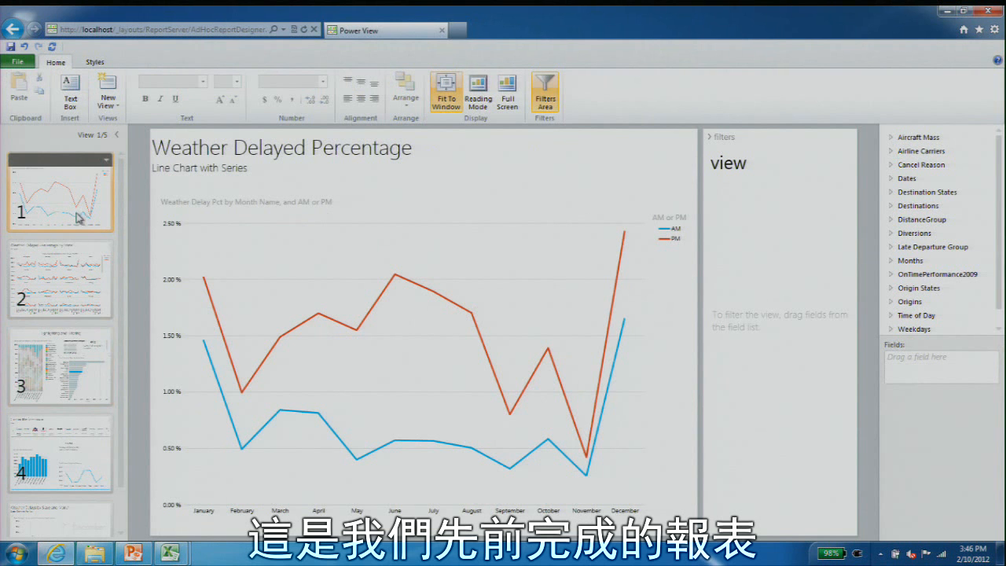
click(63, 470)
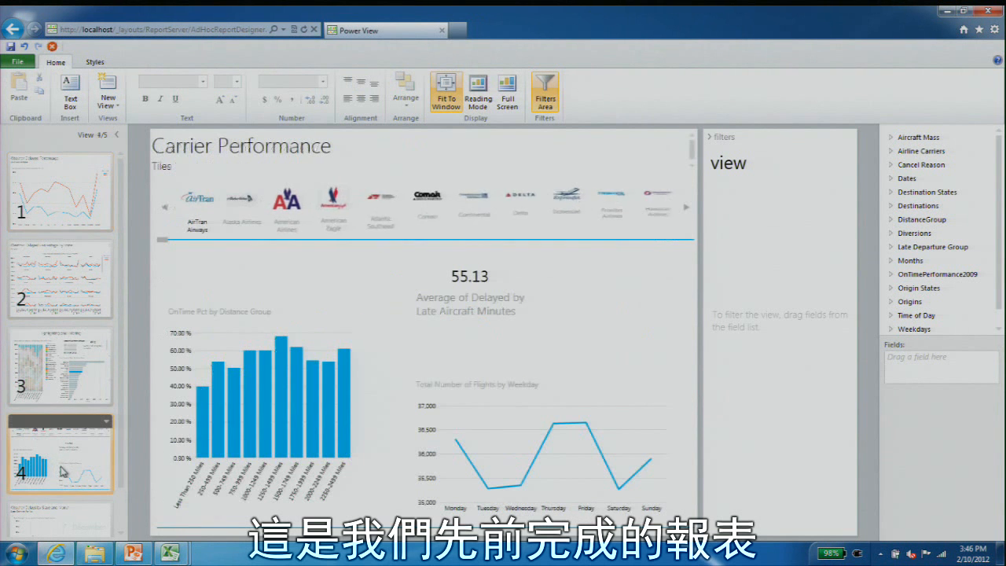
scroll(120, 516, down, 2)
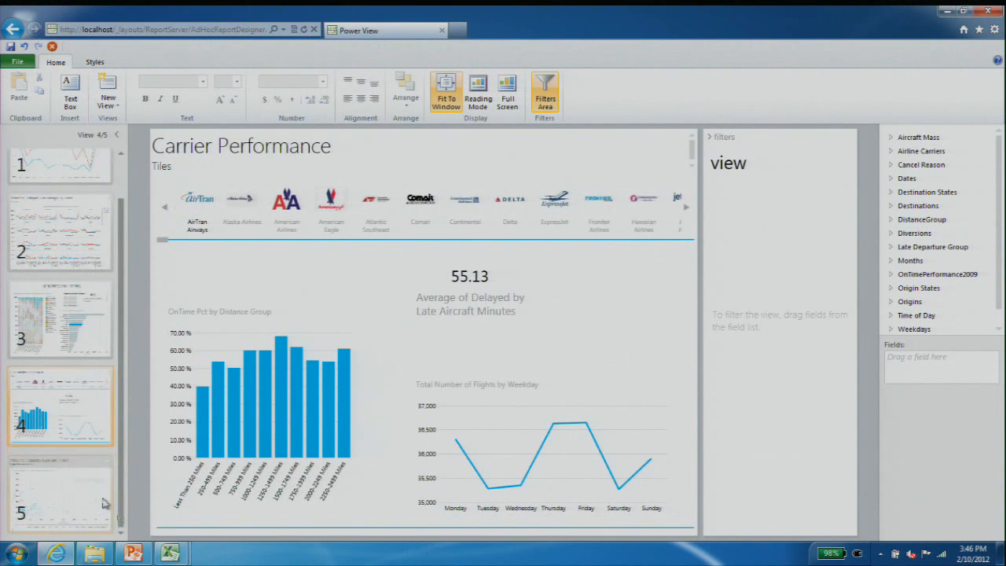
click(71, 466)
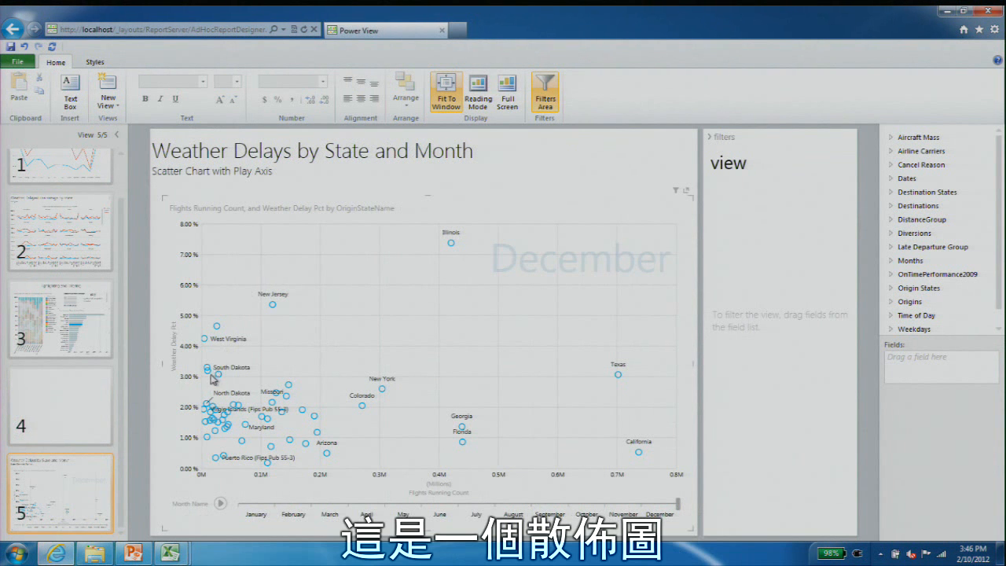
- Highlight California's monthly trail in the scatter chart, clear it, highlight Illinois, and play the month animation
click(639, 452)
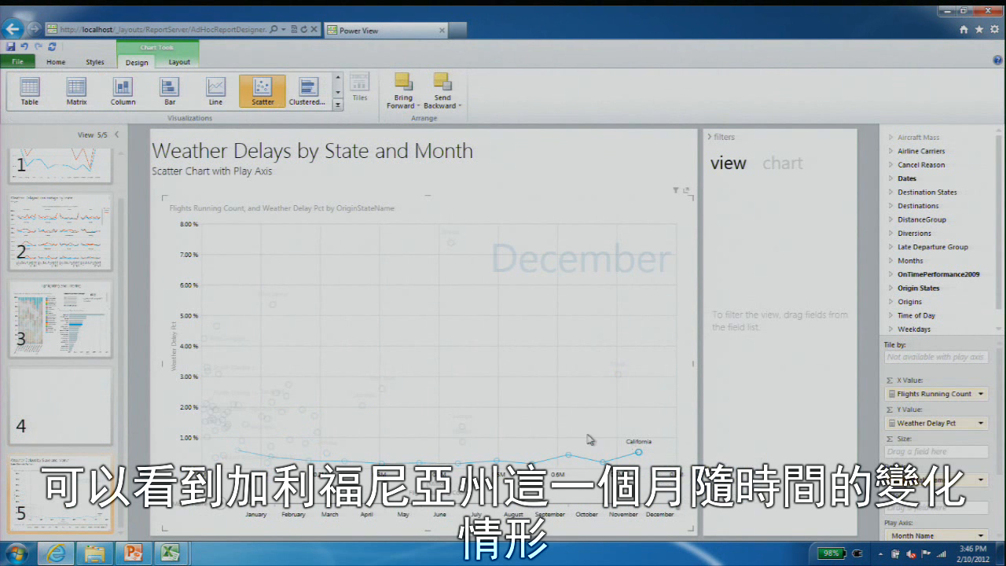
click(321, 340)
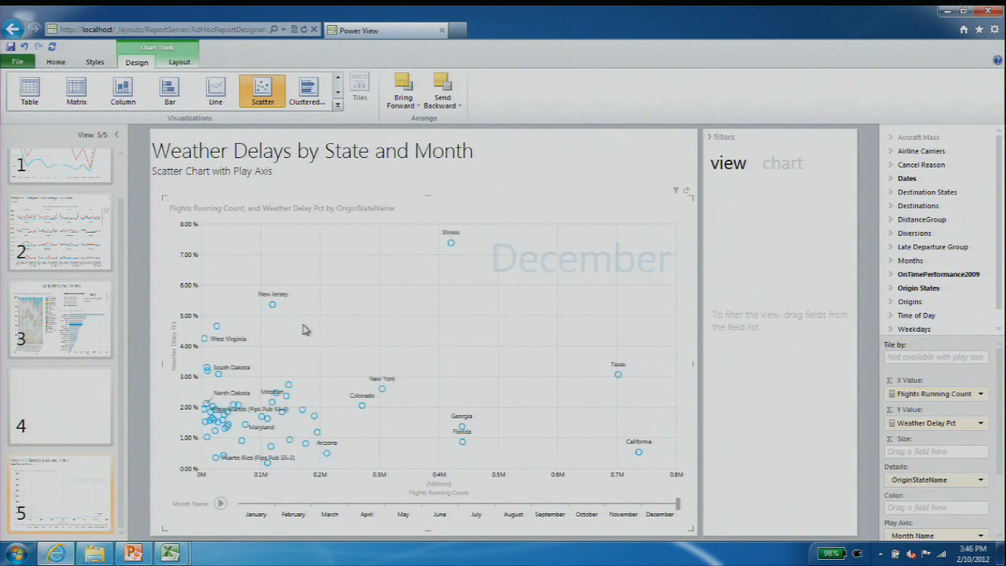
click(451, 243)
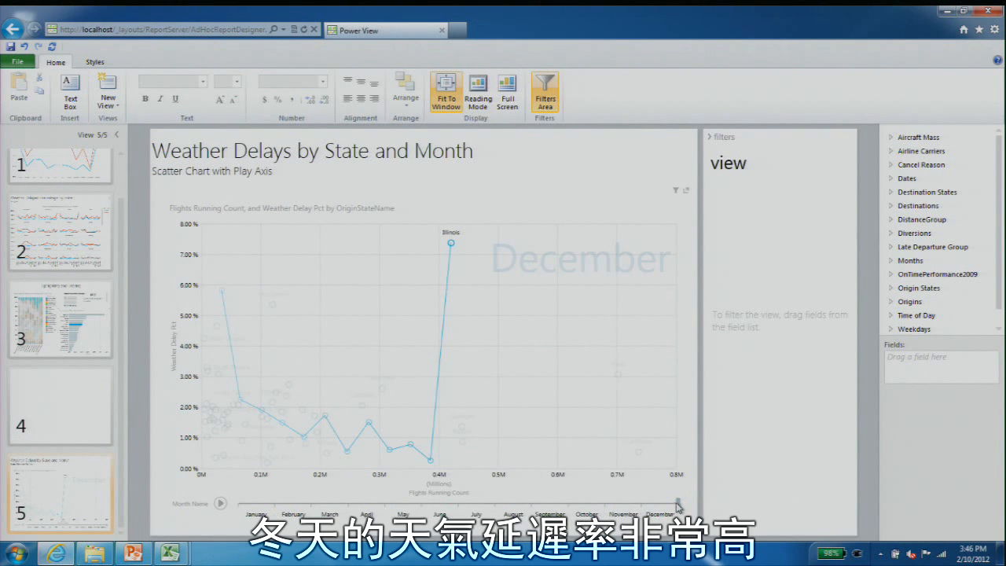
click(223, 505)
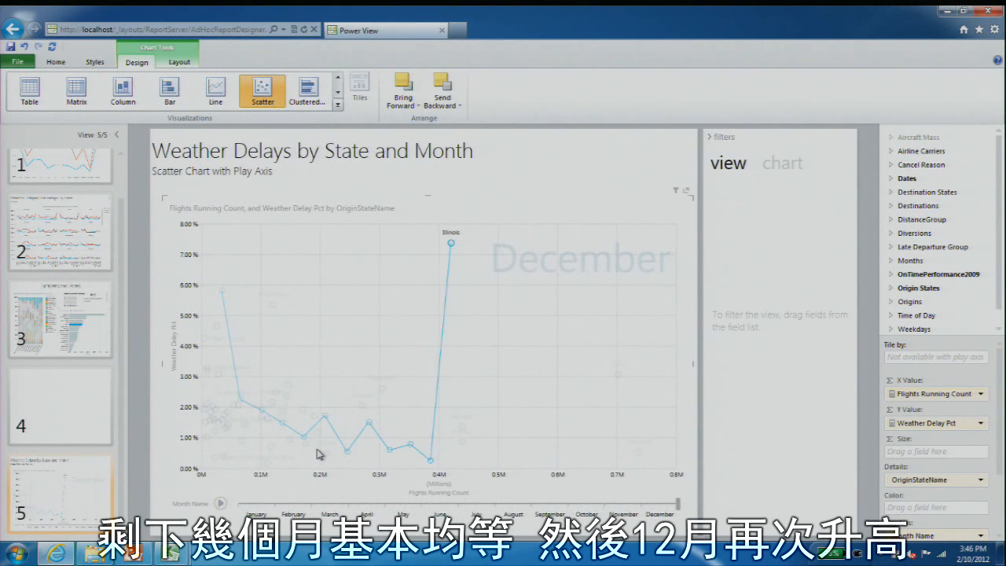
- Clear the Illinois highlight and show California's trail again with the month slider kept at December
click(317, 385)
click(639, 454)
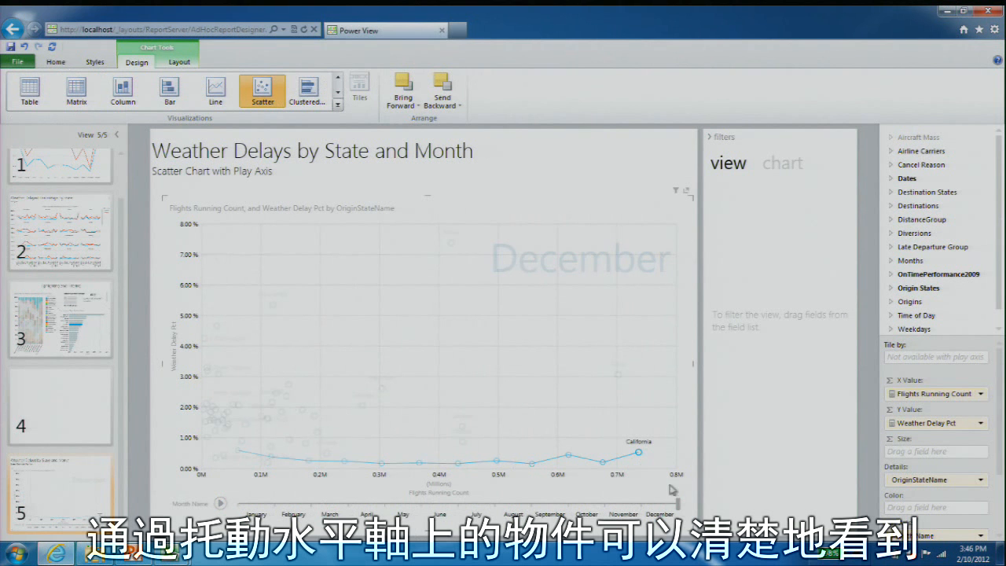
mouse_move(678, 507)
mouse_down()
mouse_move(524, 504)
mouse_move(684, 510)
mouse_up()
mouse_move(1001, 403)
mouse_down()
mouse_move(1000, 456)
mouse_move(1000, 393)
mouse_up()
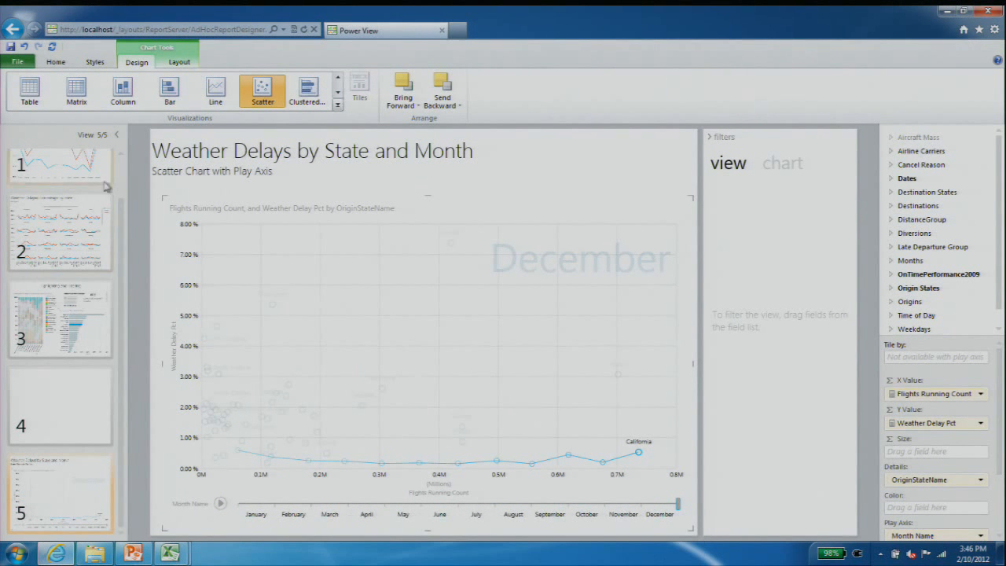
- Switch to the PowerPoint presentation and start the slide show from slide 10, What is Power View?
scroll(126, 196, up, 2)
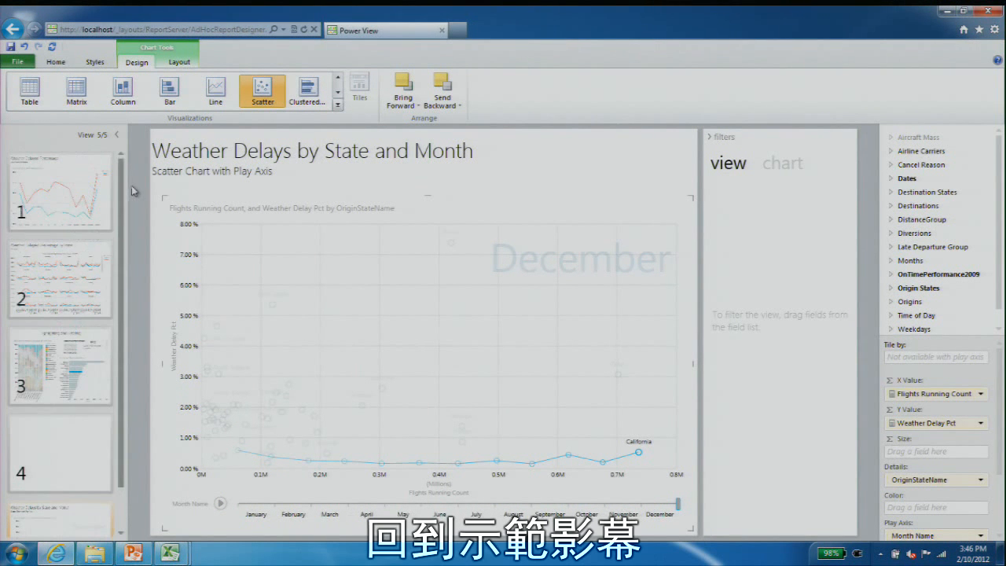
click(134, 554)
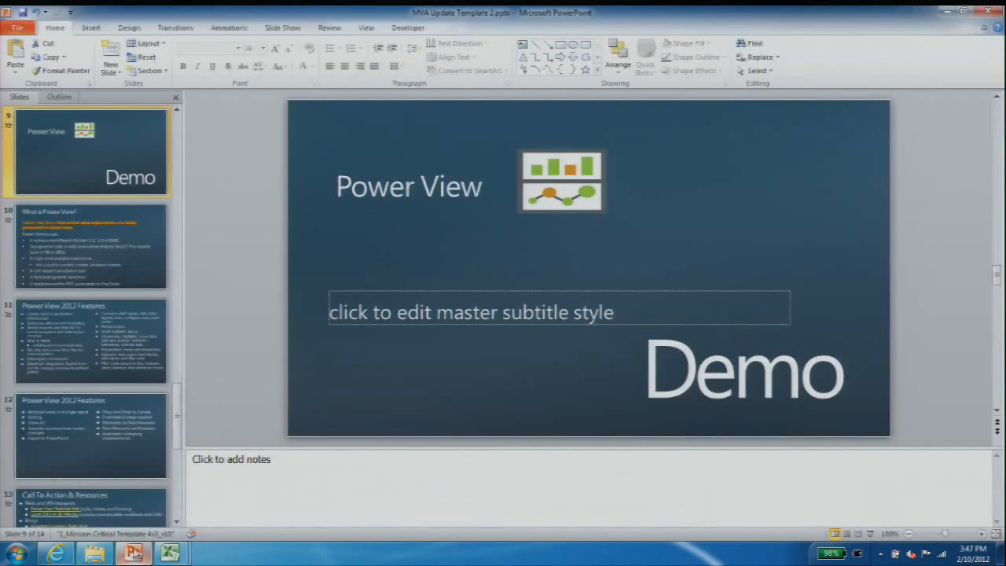
click(17, 227)
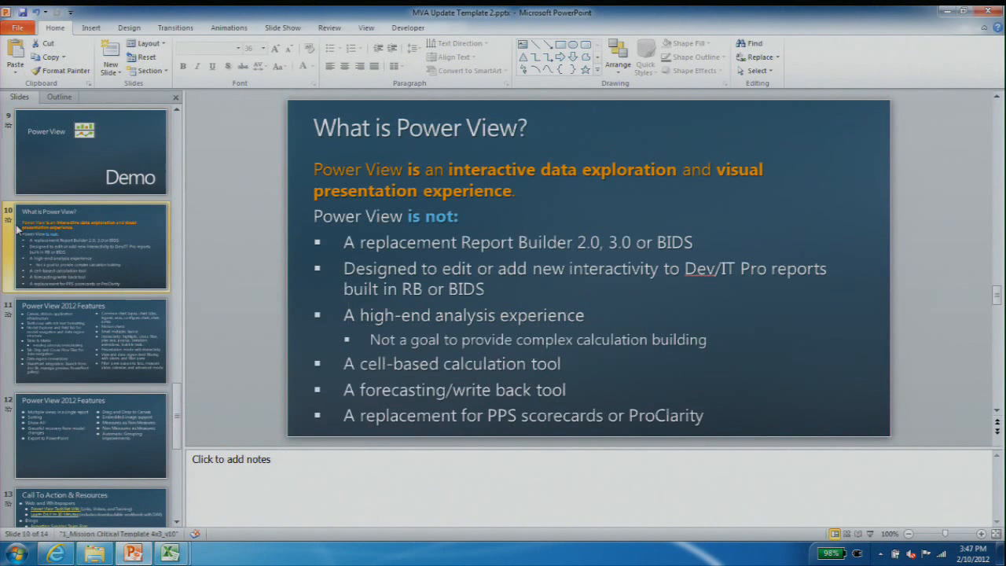
click(872, 533)
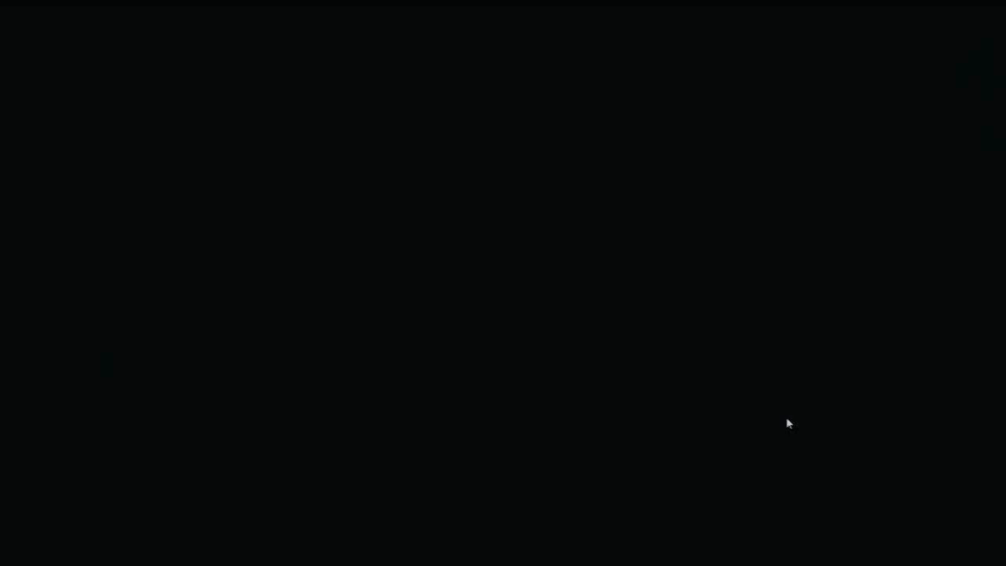